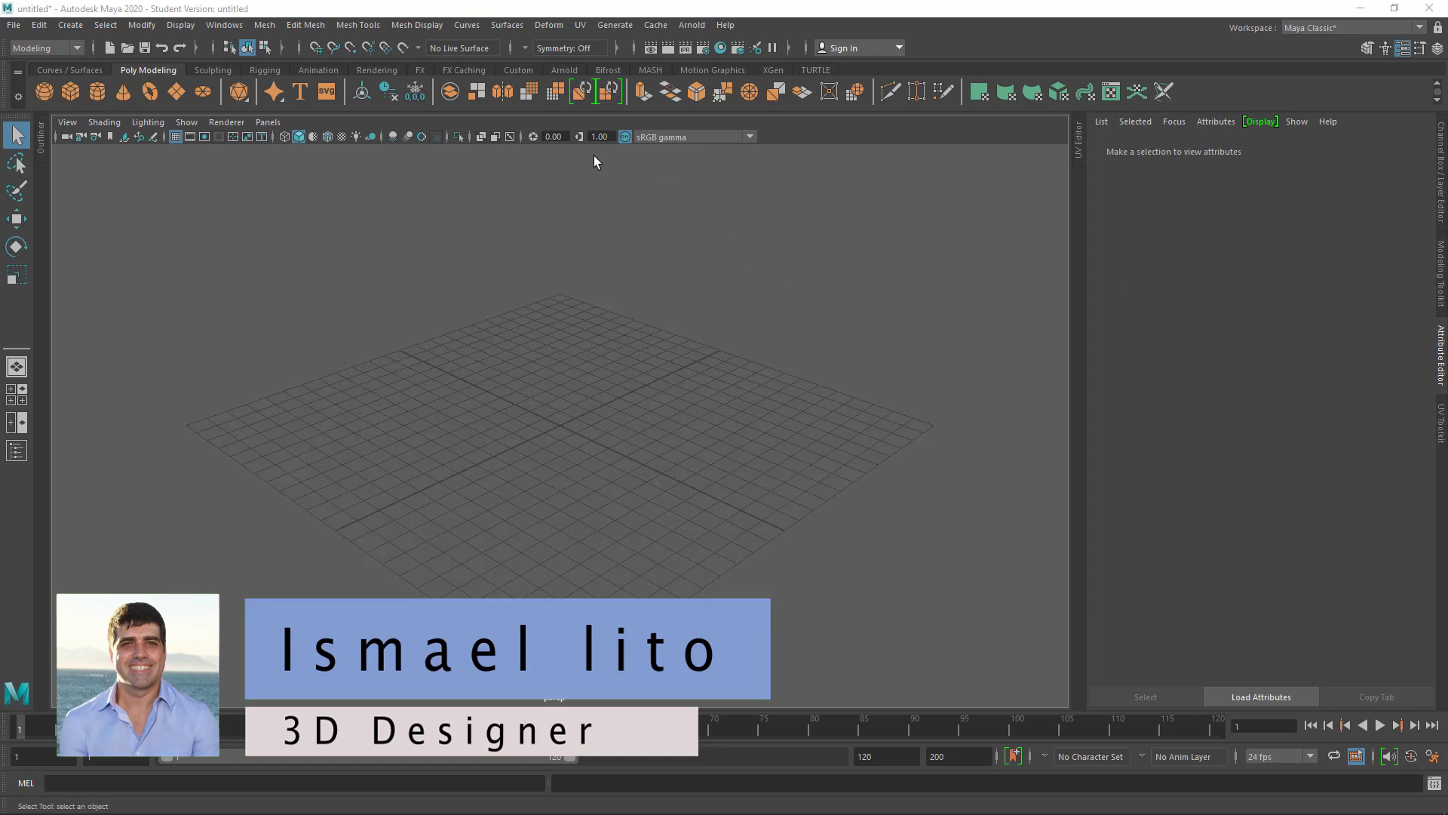
Step: Create a default polygon cube at the grid centre and dolly in on it
{"action": "left_click", "coordinate": [70, 90]}
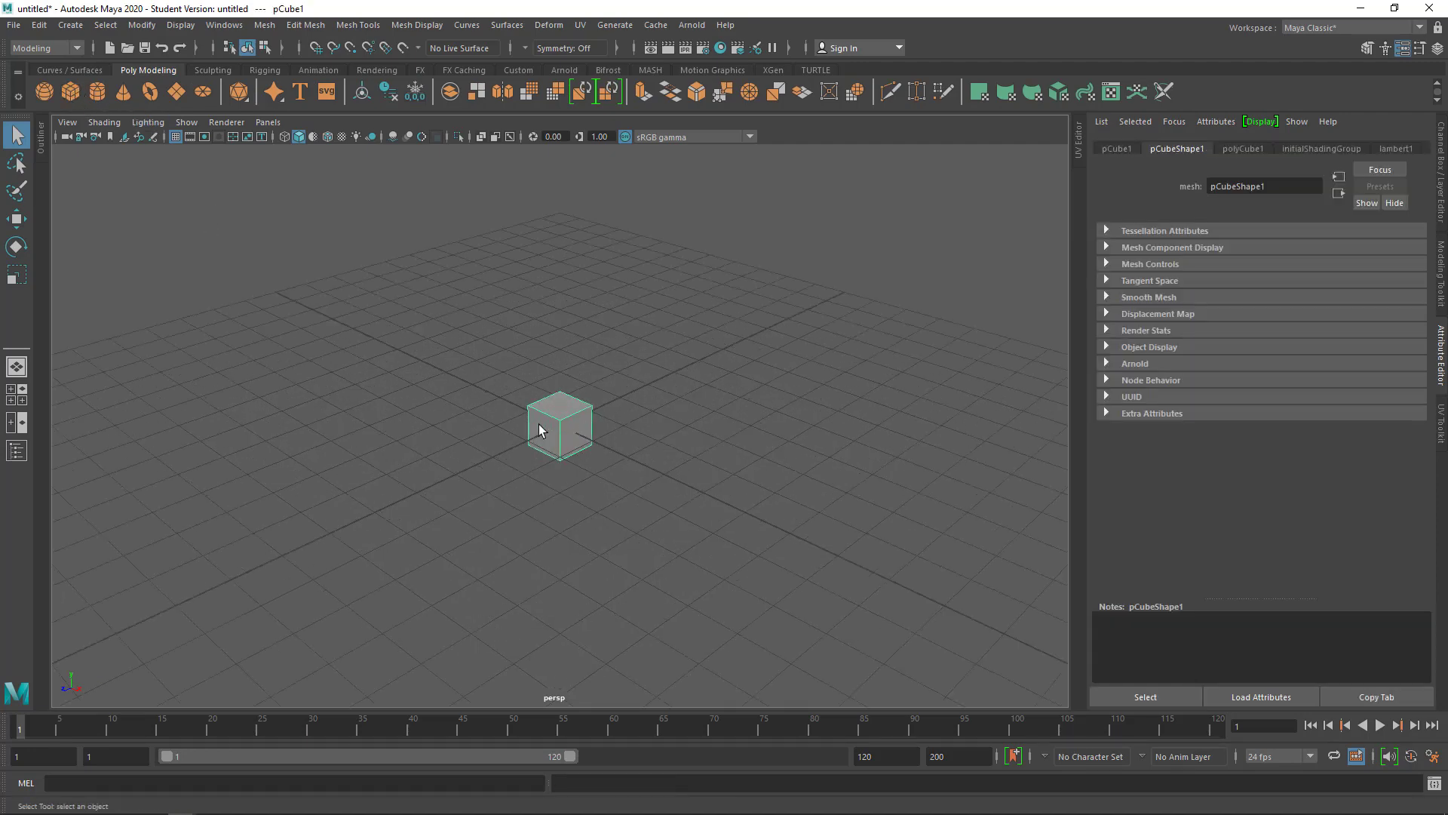
{"action": "mouse_move", "coordinate": [539, 430]}
{"action": "right_mouse_down", "text": "alt"}
{"action": "mouse_move", "coordinate": [572, 439]}
{"action": "mouse_move", "coordinate": [778, 391]}
{"action": "right_mouse_up", "text": "alt"}
{"action": "scroll", "coordinate": [540, 371], "scroll_direction": "down", "scroll_amount": 5}
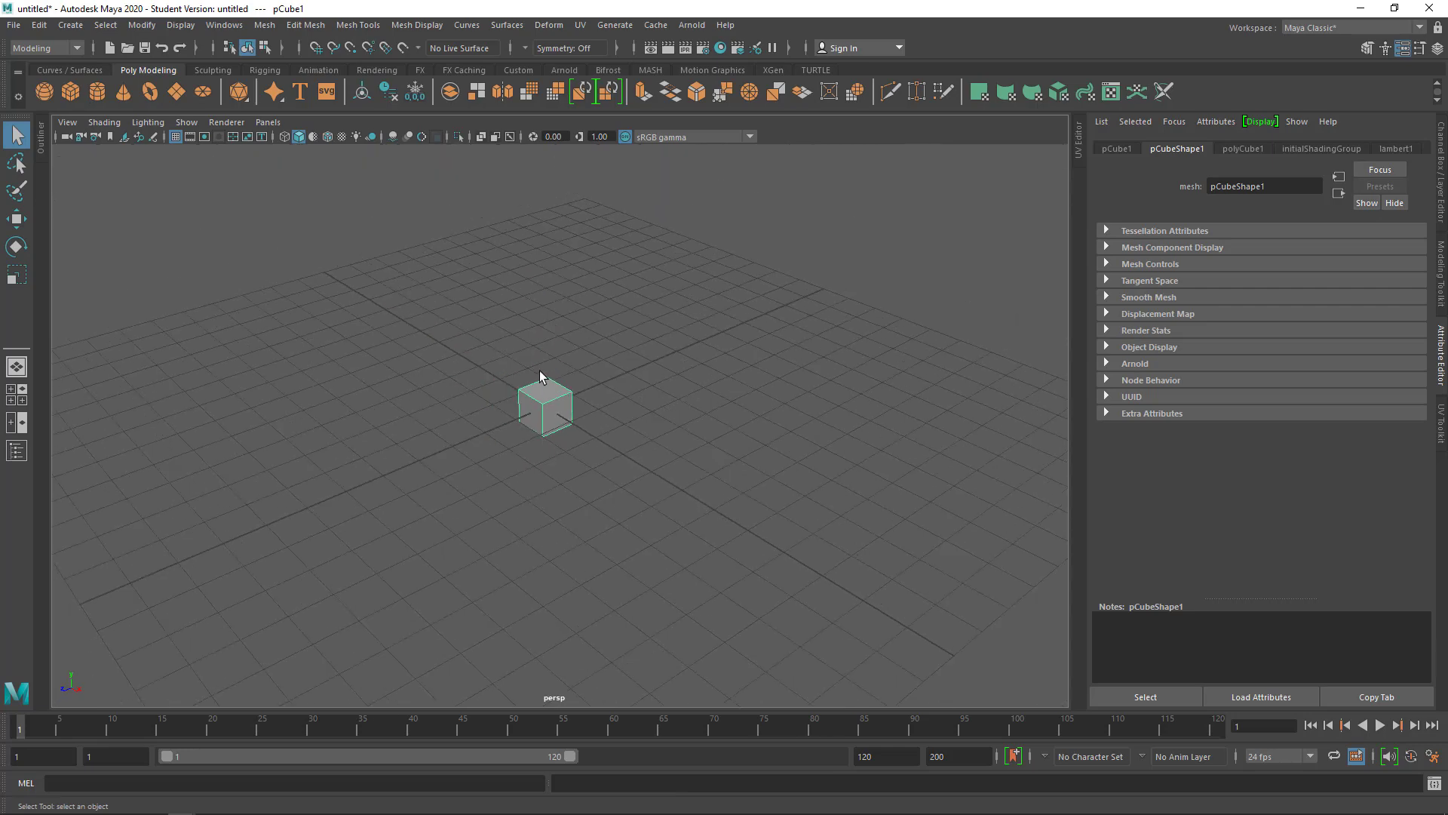
{"action": "scroll", "coordinate": [537, 416], "scroll_direction": "up", "scroll_amount": 1}
{"action": "scroll", "coordinate": [539, 419], "scroll_direction": "up", "scroll_amount": 3}
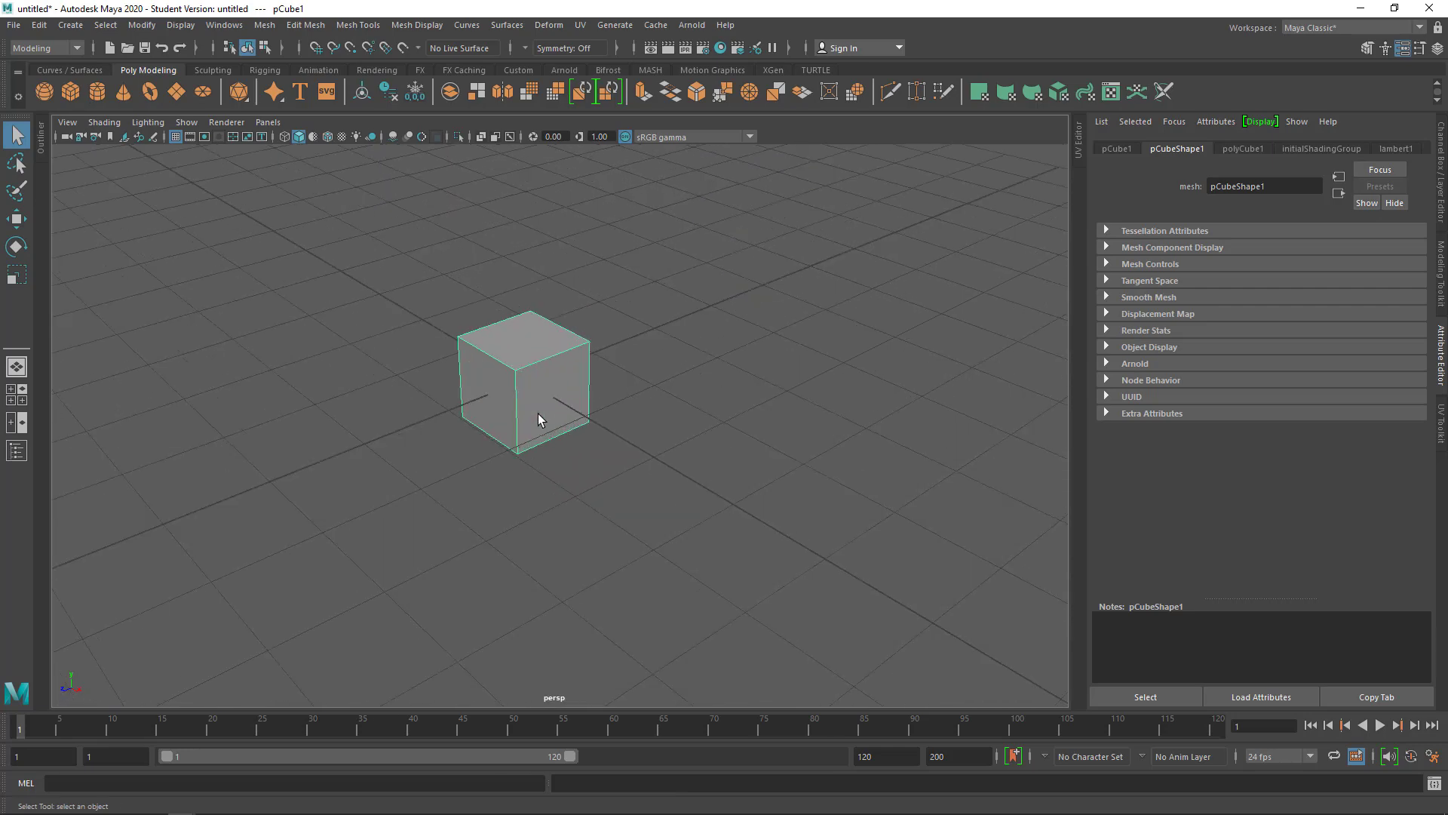
{"action": "scroll", "coordinate": [537, 413], "scroll_direction": "down", "scroll_amount": 3}
{"action": "scroll", "coordinate": [533, 414], "scroll_direction": "up", "scroll_amount": 3}
{"action": "scroll", "coordinate": [527, 409], "scroll_direction": "down", "scroll_amount": 3}
{"action": "scroll", "coordinate": [526, 414], "scroll_direction": "up", "scroll_amount": 3}
{"action": "scroll", "coordinate": [524, 409], "scroll_direction": "down", "scroll_amount": 3}
{"action": "scroll", "coordinate": [523, 409], "scroll_direction": "up", "scroll_amount": 1}
{"action": "scroll", "coordinate": [523, 409], "scroll_direction": "up", "scroll_amount": 2}
{"action": "scroll", "coordinate": [521, 412], "scroll_direction": "up", "scroll_amount": 3}
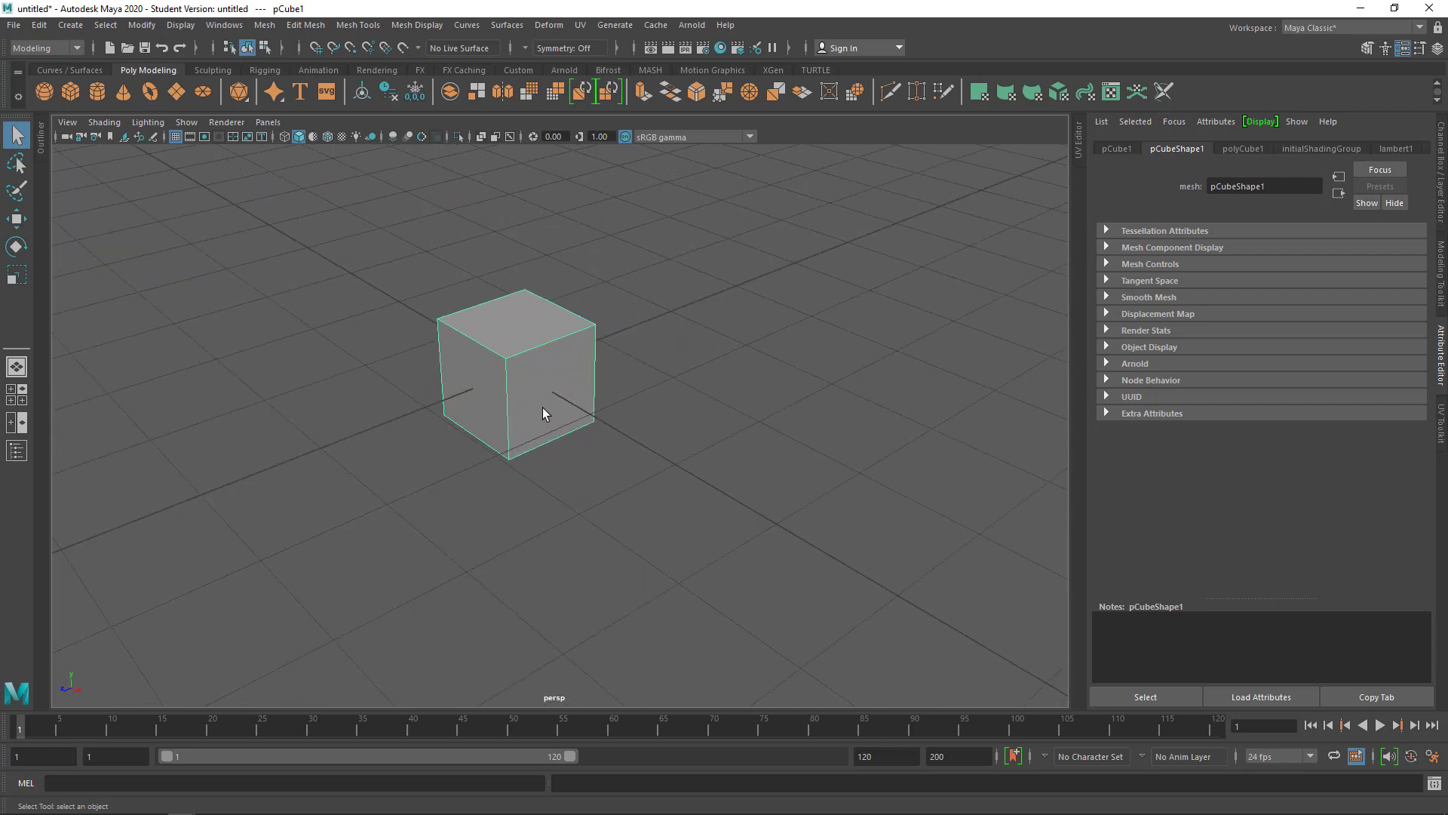
Step: Orbit, pan and pull back the perspective view to frame the cube
{"action": "mouse_move", "coordinate": [780, 410]}
{"action": "left_mouse_down", "text": "alt"}
{"action": "mouse_move", "coordinate": [527, 405]}
{"action": "mouse_move", "coordinate": [884, 390]}
{"action": "mouse_move", "coordinate": [734, 393]}
{"action": "left_mouse_up", "text": "alt"}
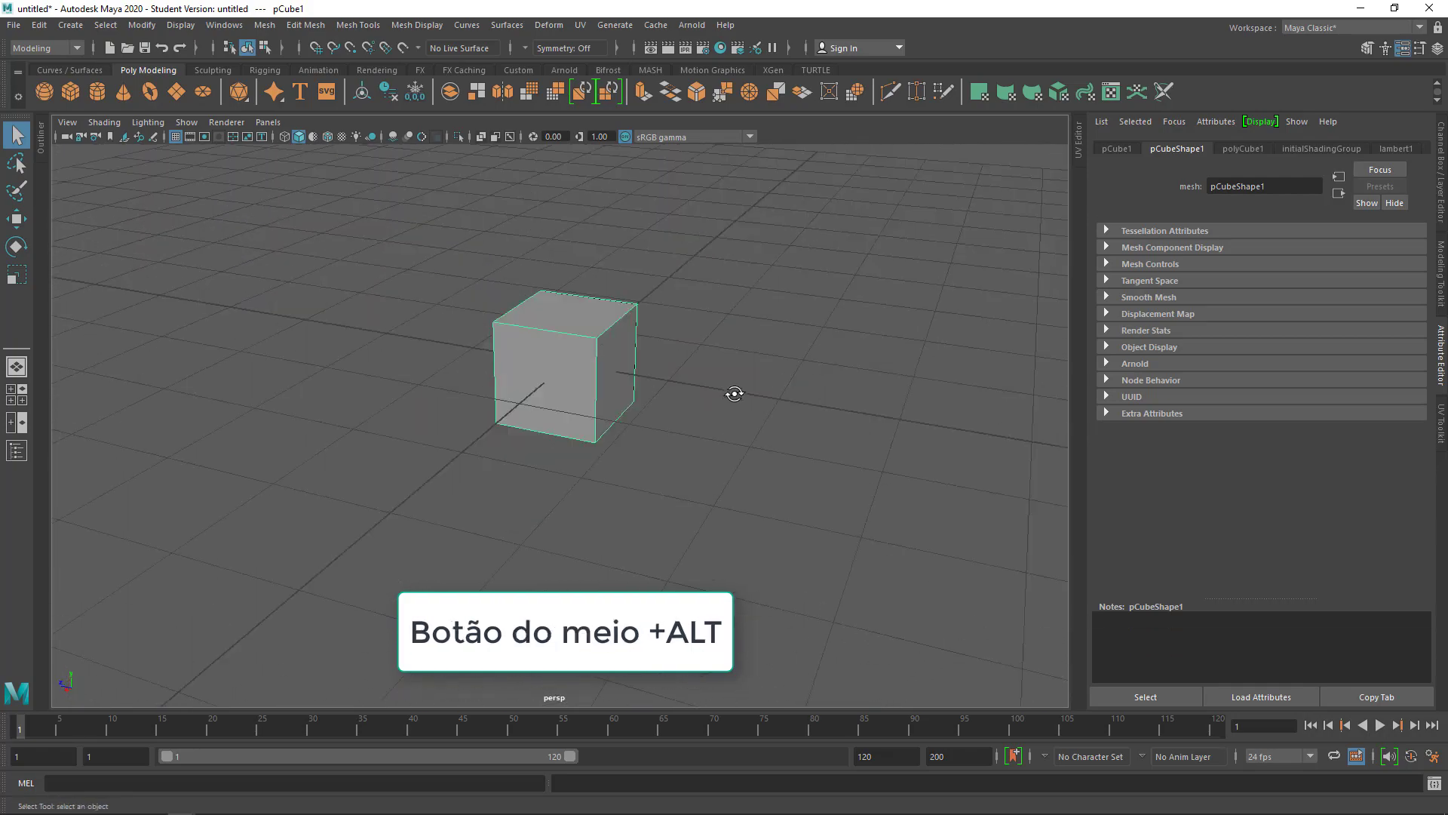
{"action": "mouse_move", "coordinate": [767, 371]}
{"action": "middle_mouse_down", "text": "alt"}
{"action": "mouse_move", "coordinate": [385, 365]}
{"action": "mouse_move", "coordinate": [735, 371]}
{"action": "middle_mouse_up", "text": "alt"}
{"action": "mouse_move", "coordinate": [736, 370]}
{"action": "right_mouse_down", "text": "alt"}
{"action": "mouse_move", "coordinate": [682, 423]}
{"action": "mouse_move", "coordinate": [679, 398]}
{"action": "mouse_move", "coordinate": [603, 321]}
{"action": "mouse_move", "coordinate": [498, 246]}
{"action": "mouse_move", "coordinate": [586, 450]}
{"action": "mouse_move", "coordinate": [740, 598]}
{"action": "mouse_move", "coordinate": [833, 661]}
{"action": "mouse_move", "coordinate": [718, 553]}
{"action": "mouse_move", "coordinate": [747, 350]}
{"action": "right_mouse_up", "text": "alt"}
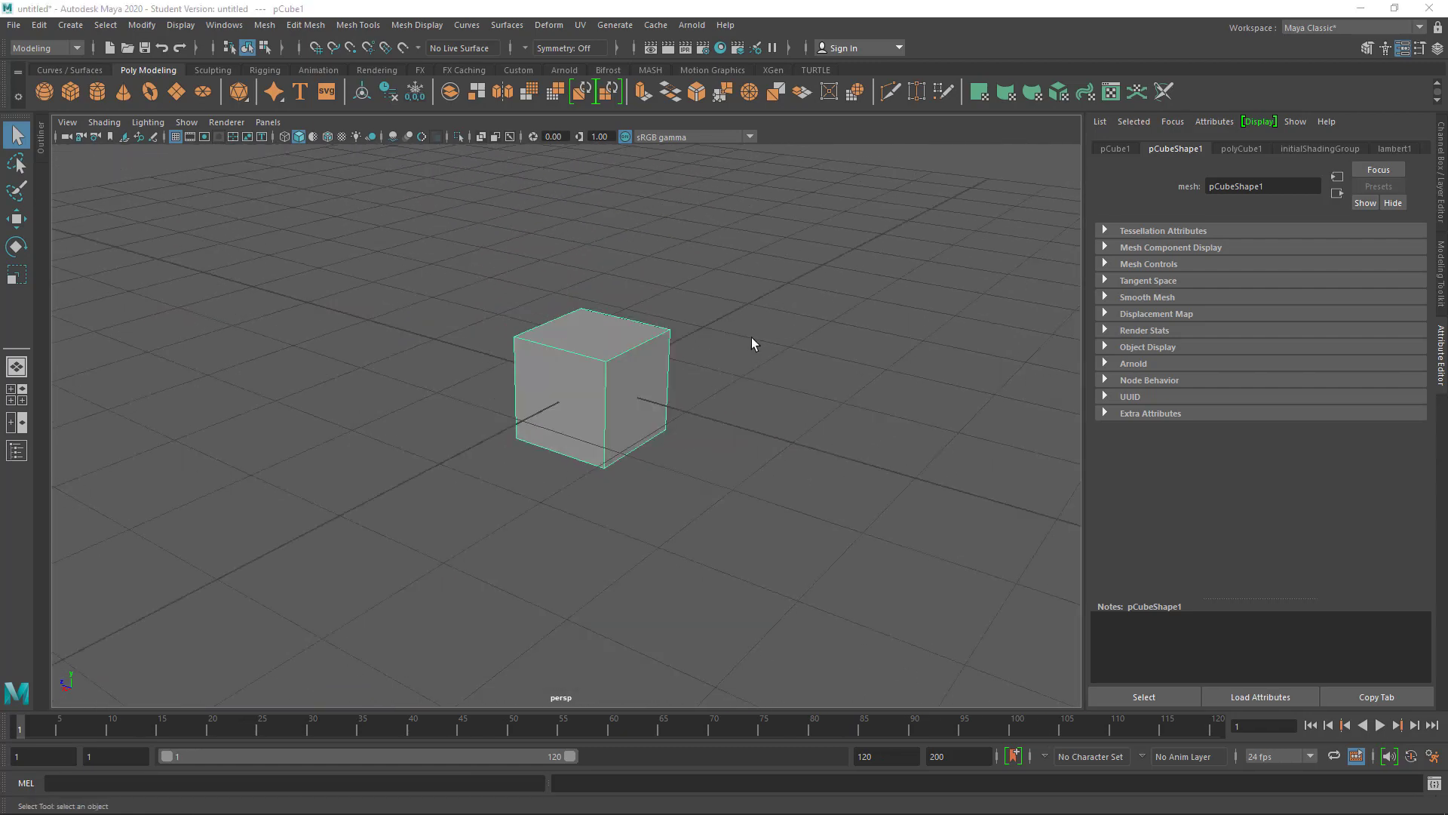
{"action": "left_click", "coordinate": [752, 337]}
{"action": "left_click", "coordinate": [591, 345]}
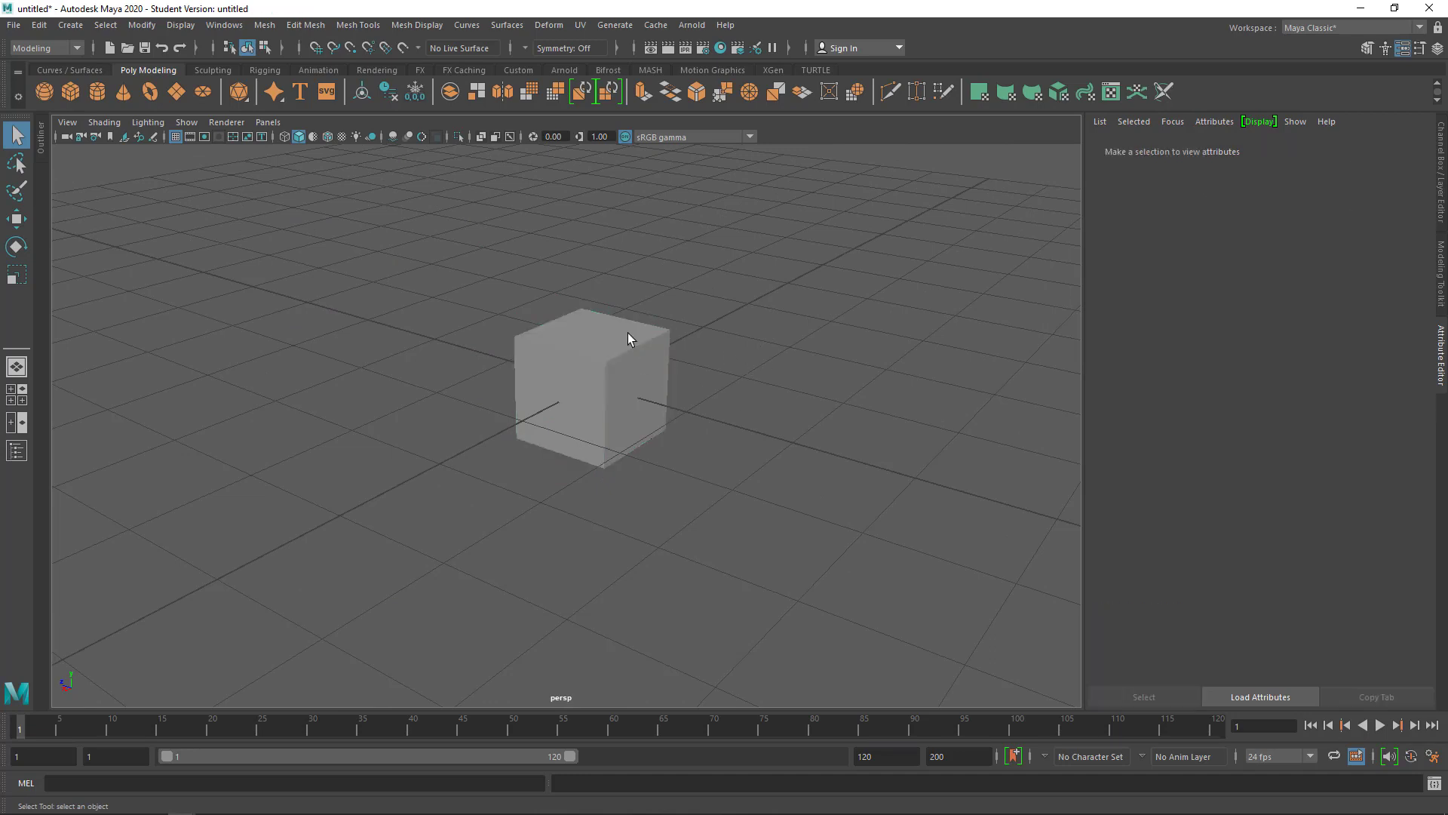
{"action": "left_click", "coordinate": [606, 332]}
{"action": "left_click", "coordinate": [363, 260]}
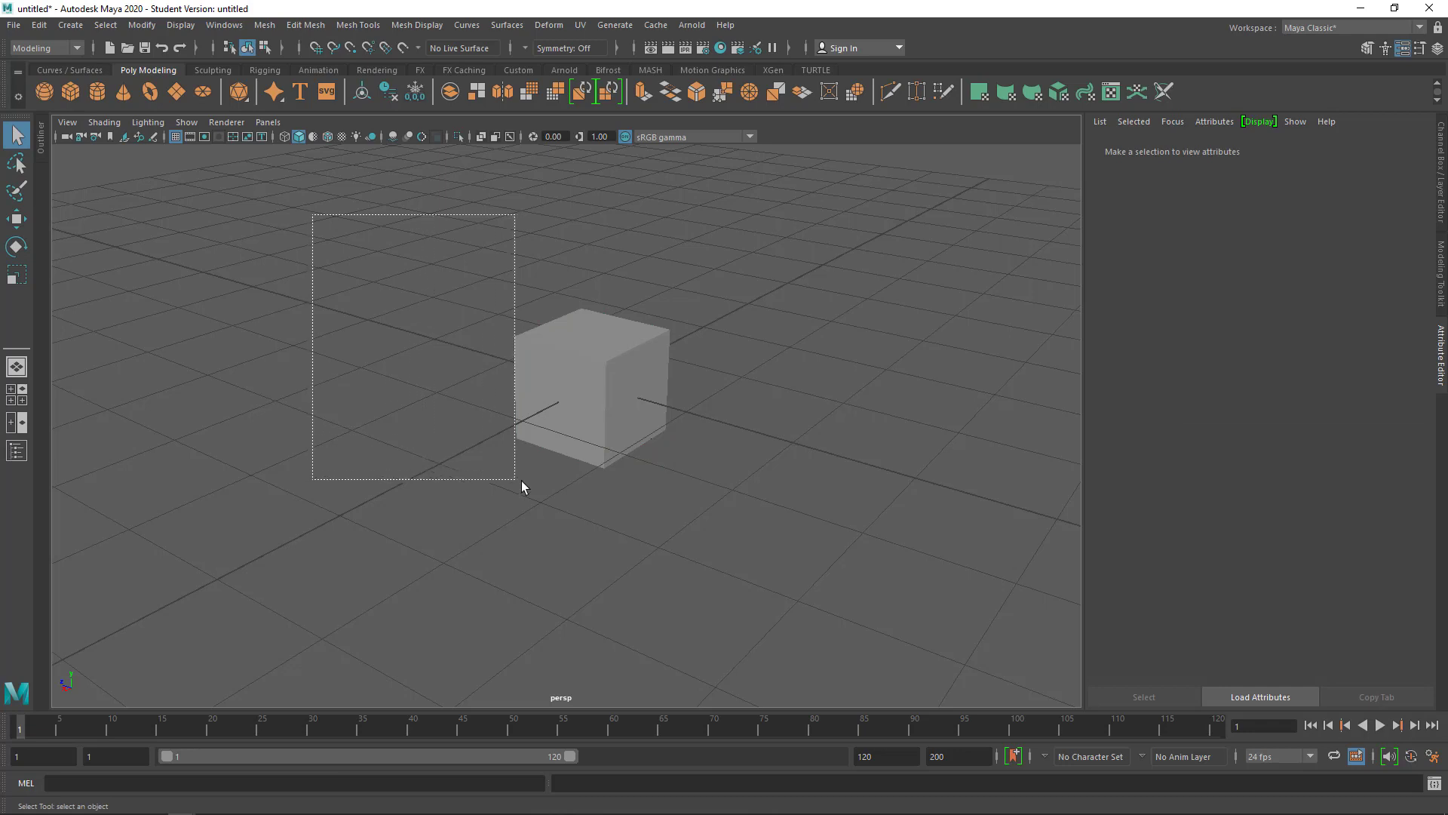
{"action": "left_click_drag", "start_coordinate": [759, 538], "coordinate": [824, 559]}
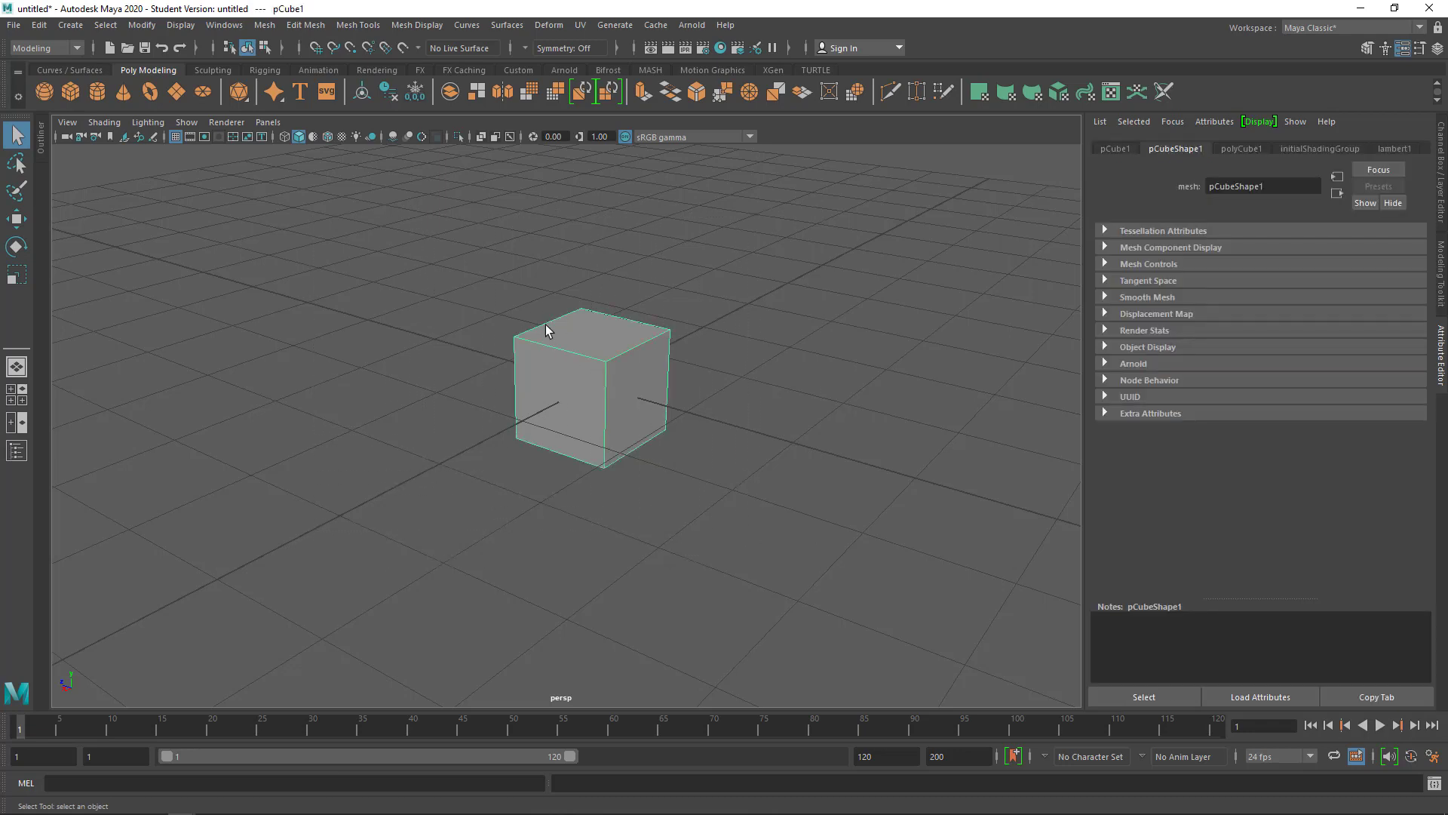
{"action": "left_click", "coordinate": [332, 230]}
Step: Duplicate the cube and move the copy up and behind the original
{"action": "left_click", "coordinate": [69, 91]}
{"action": "key", "text": "w"}
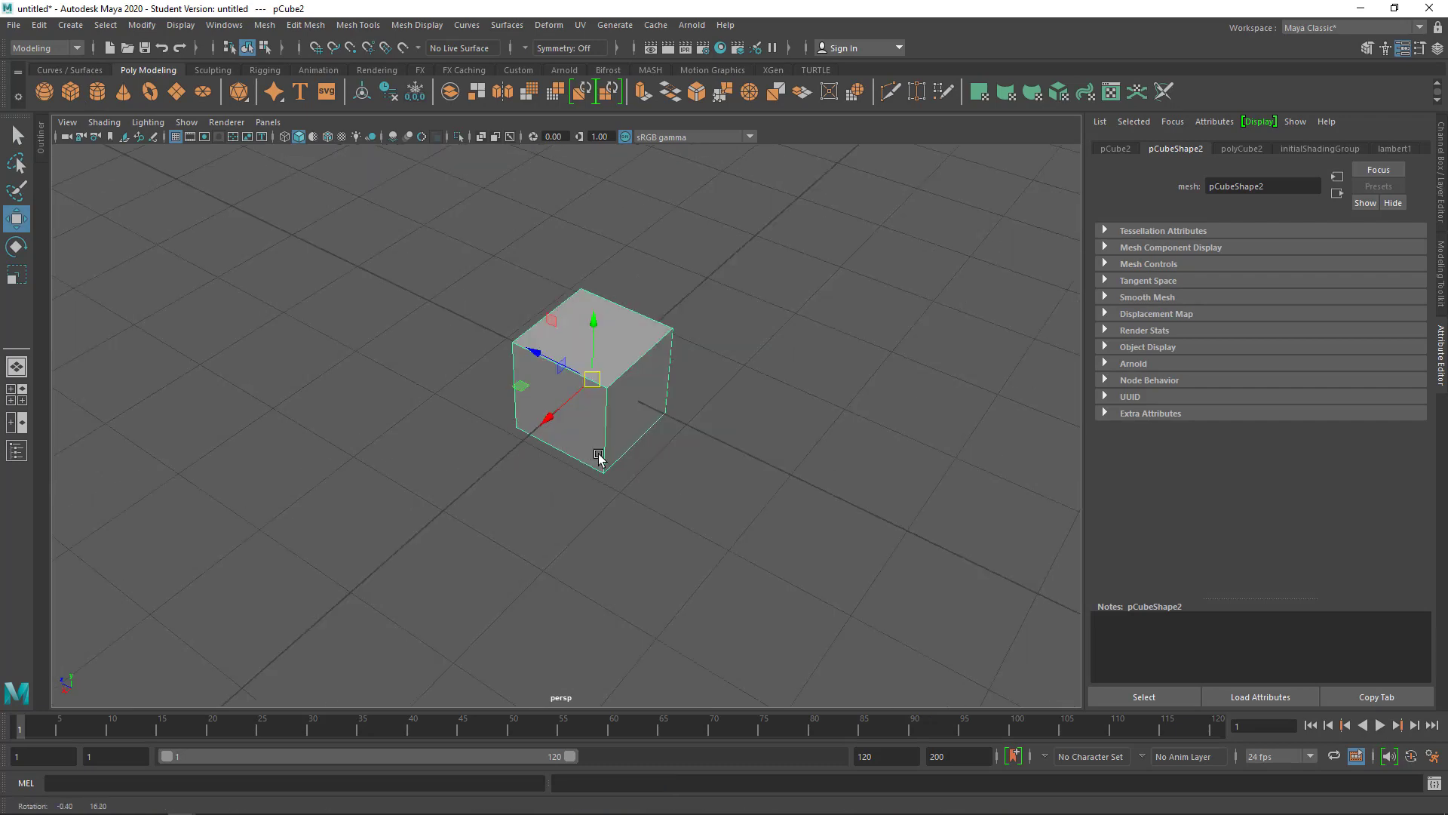
{"action": "mouse_move", "coordinate": [560, 377]}
{"action": "left_mouse_down", "text": "shift"}
{"action": "mouse_move", "coordinate": [417, 309]}
{"action": "mouse_move", "coordinate": [521, 234]}
{"action": "left_mouse_up", "text": "shift"}
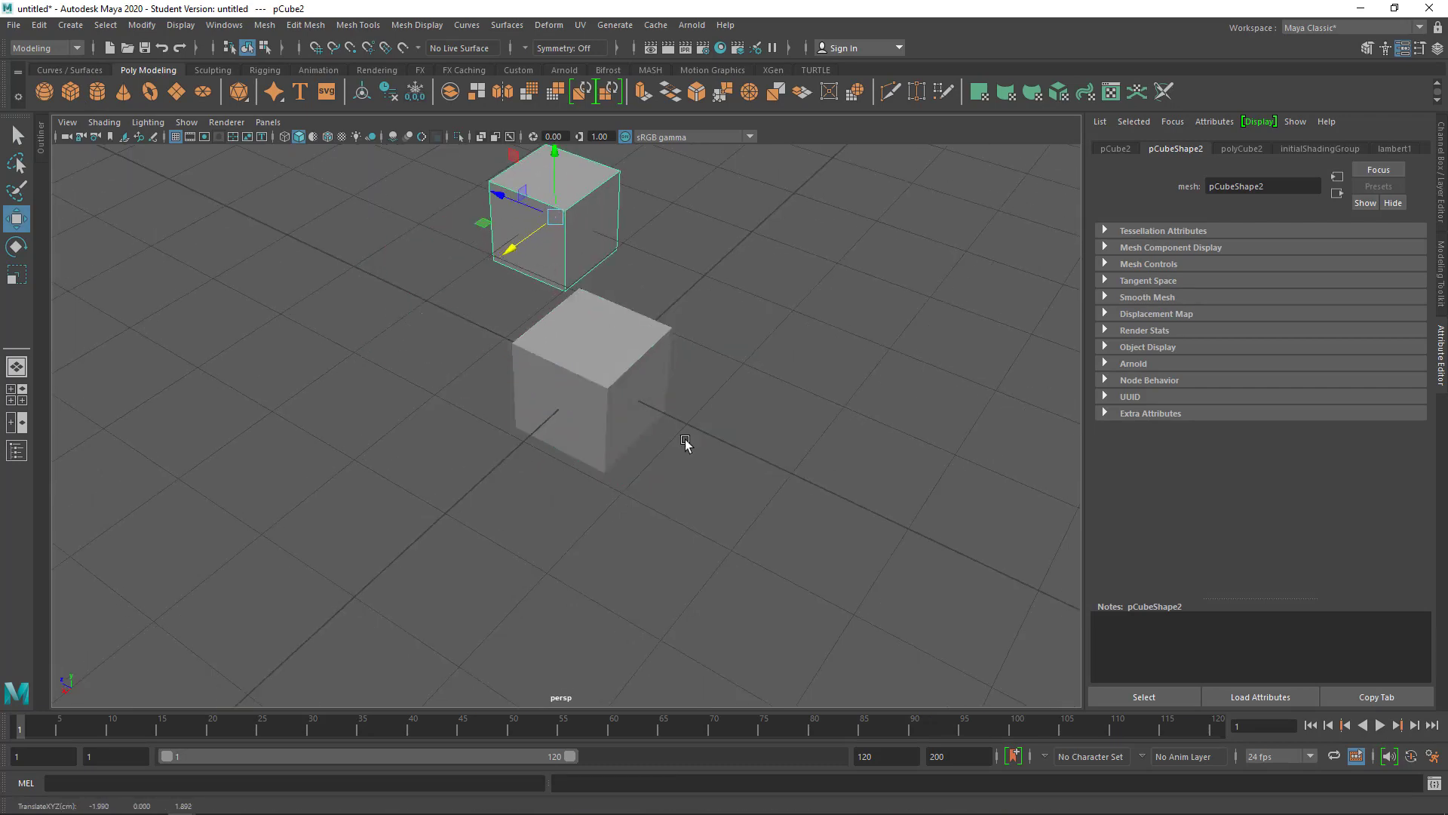
{"action": "mouse_move", "coordinate": [686, 445]}
{"action": "left_mouse_down", "text": "alt"}
{"action": "mouse_move", "coordinate": [679, 398]}
{"action": "mouse_move", "coordinate": [737, 381]}
{"action": "left_mouse_up", "text": "alt"}
{"action": "left_click", "coordinate": [737, 382]}
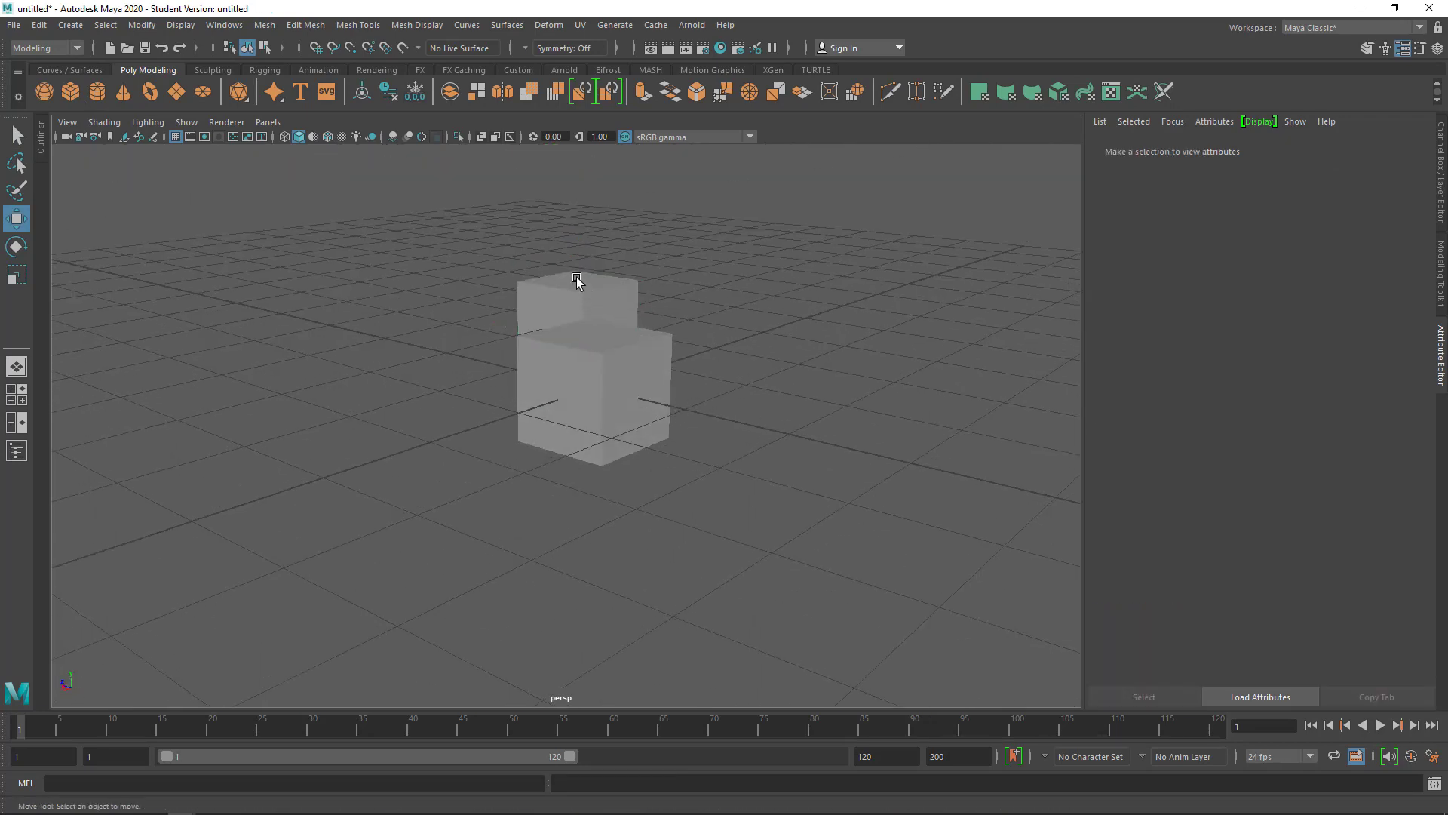
{"action": "left_click", "coordinate": [576, 278]}
Step: Orbit to view both cubes and undo the last two moves
{"action": "mouse_move", "coordinate": [474, 370]}
{"action": "left_mouse_down", "text": "alt"}
{"action": "mouse_move", "coordinate": [786, 452]}
{"action": "mouse_move", "coordinate": [571, 353]}
{"action": "mouse_move", "coordinate": [793, 470]}
{"action": "mouse_move", "coordinate": [686, 453]}
{"action": "left_mouse_up", "text": "alt"}
{"action": "left_click_drag", "start_coordinate": [470, 206], "coordinate": [603, 558]}
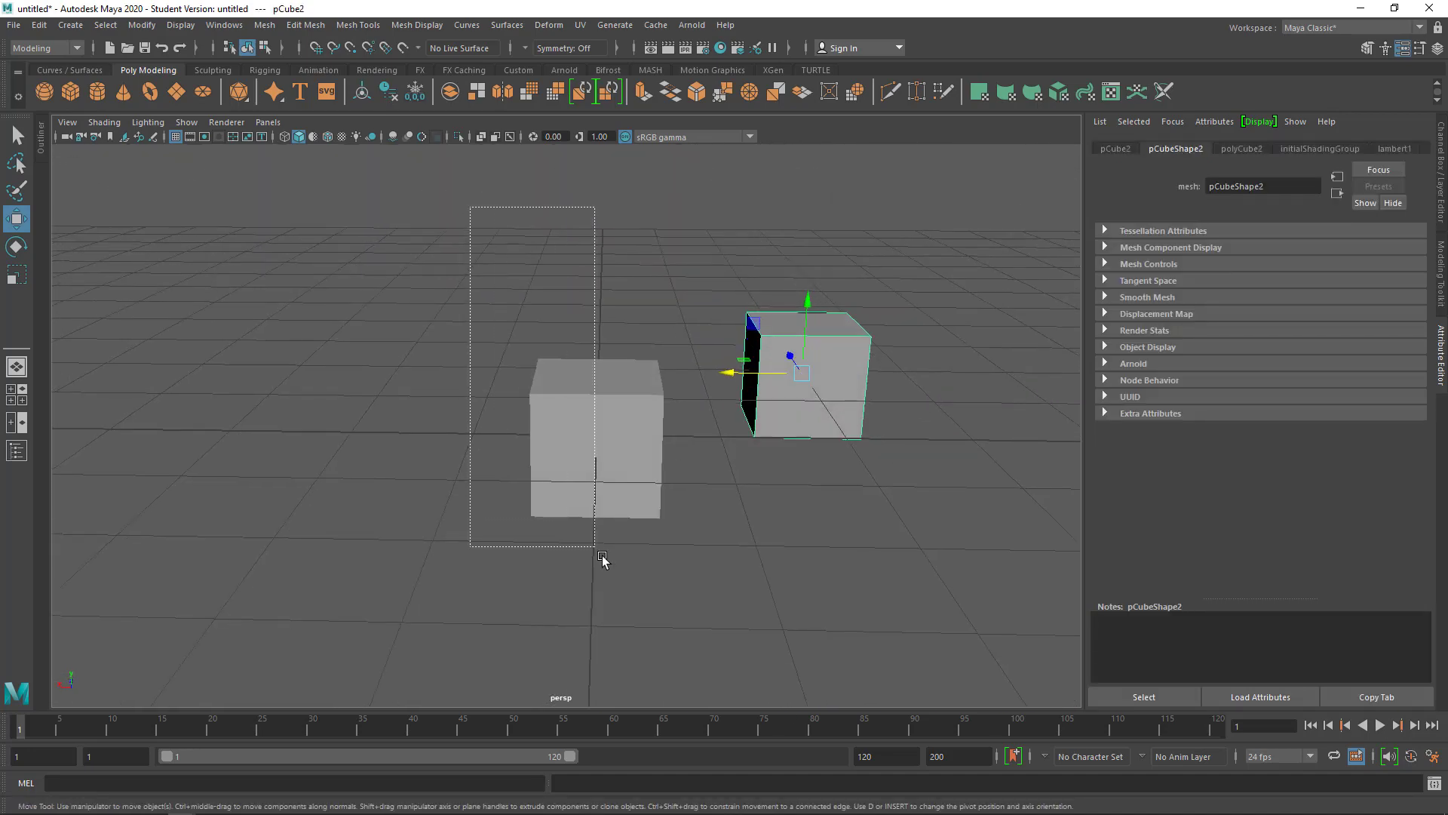
{"action": "left_click_drag", "start_coordinate": [683, 620], "coordinate": [683, 607]}
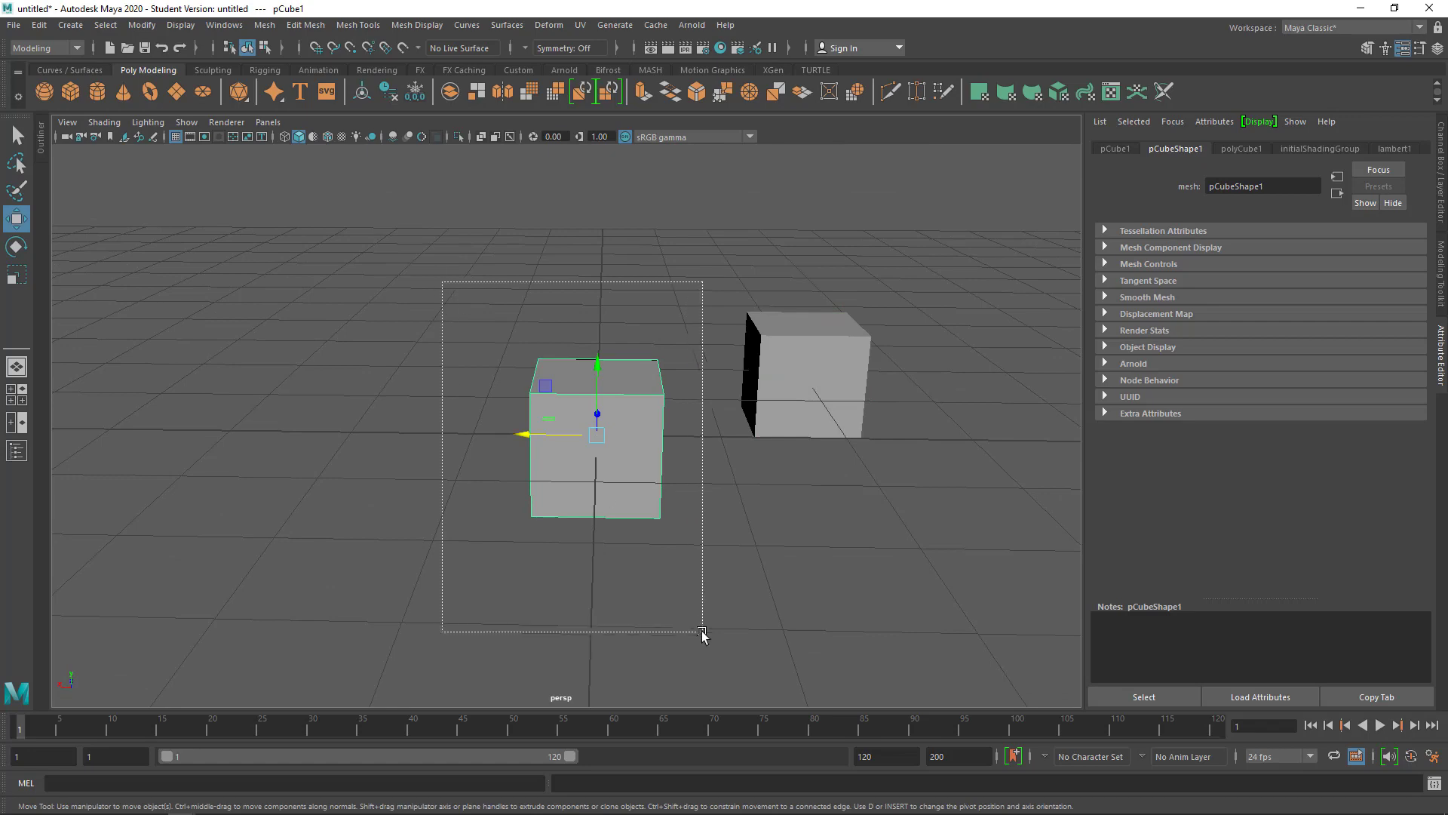
{"action": "left_click_drag", "start_coordinate": [684, 568], "coordinate": [664, 555]}
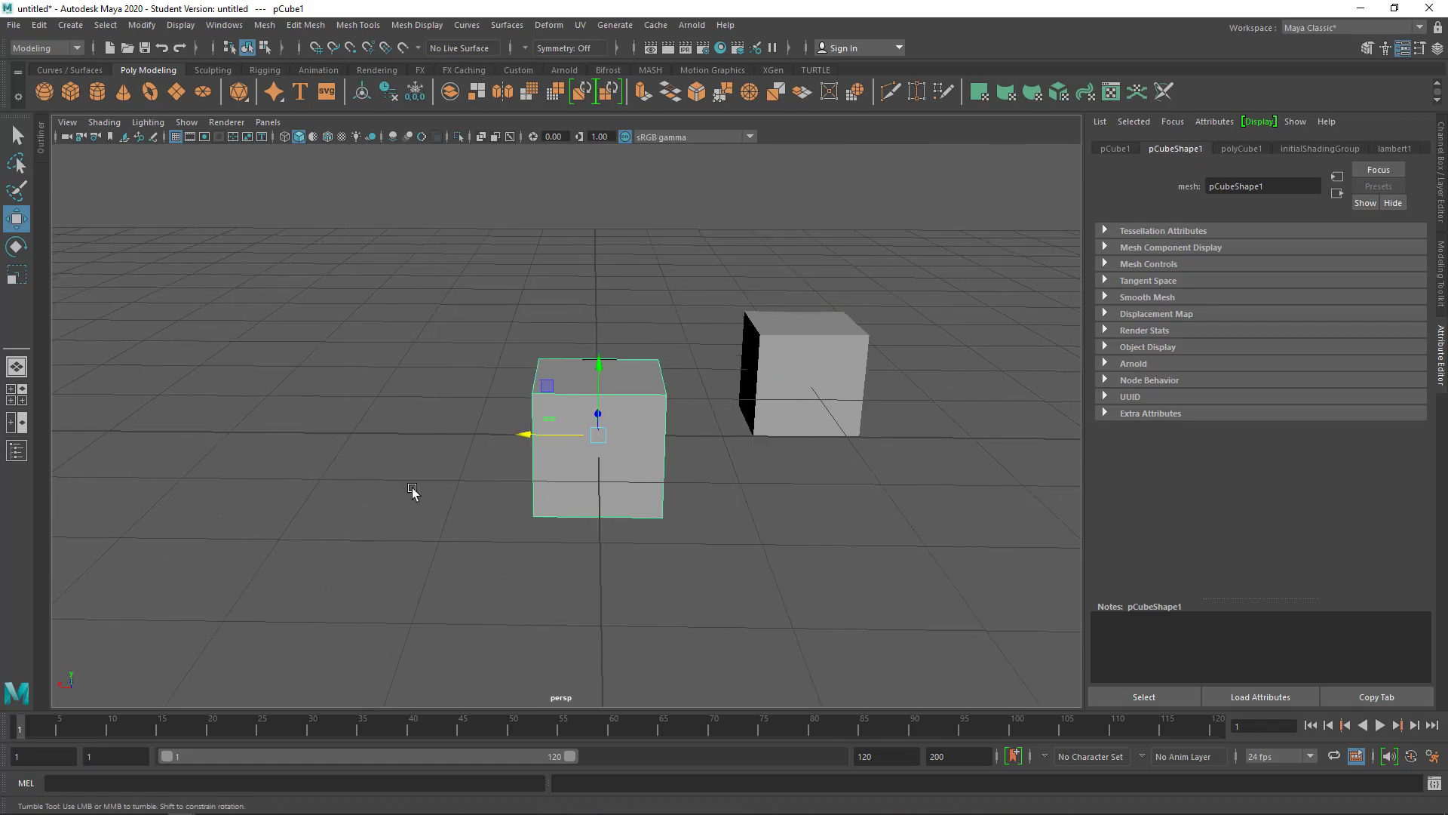
{"action": "mouse_move", "coordinate": [414, 491]}
{"action": "left_mouse_down", "text": "alt"}
{"action": "mouse_move", "coordinate": [602, 501]}
{"action": "mouse_move", "coordinate": [643, 549]}
{"action": "mouse_move", "coordinate": [581, 564]}
{"action": "left_mouse_up", "text": "alt"}
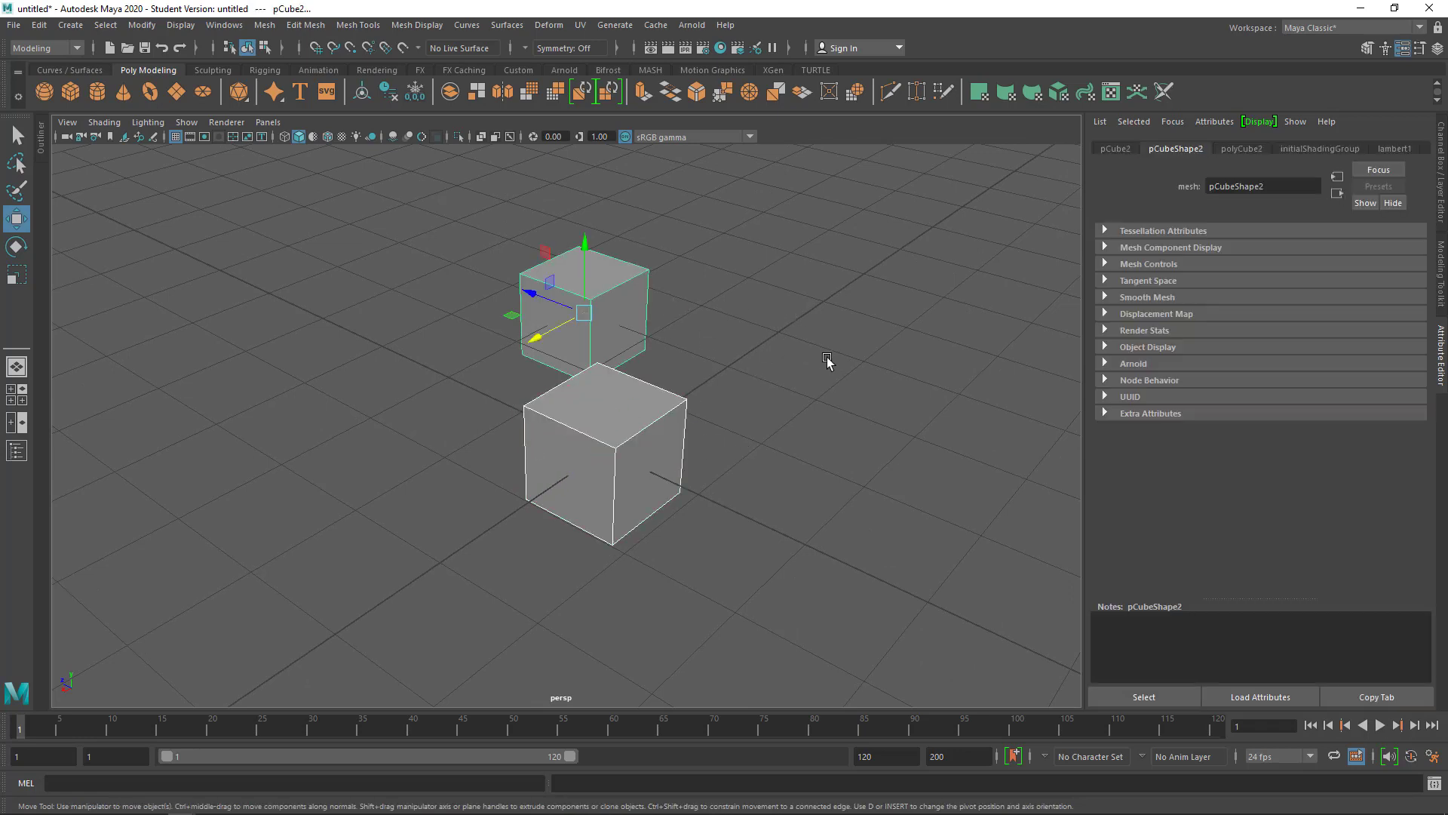
{"action": "key", "text": "ctrl+z"}
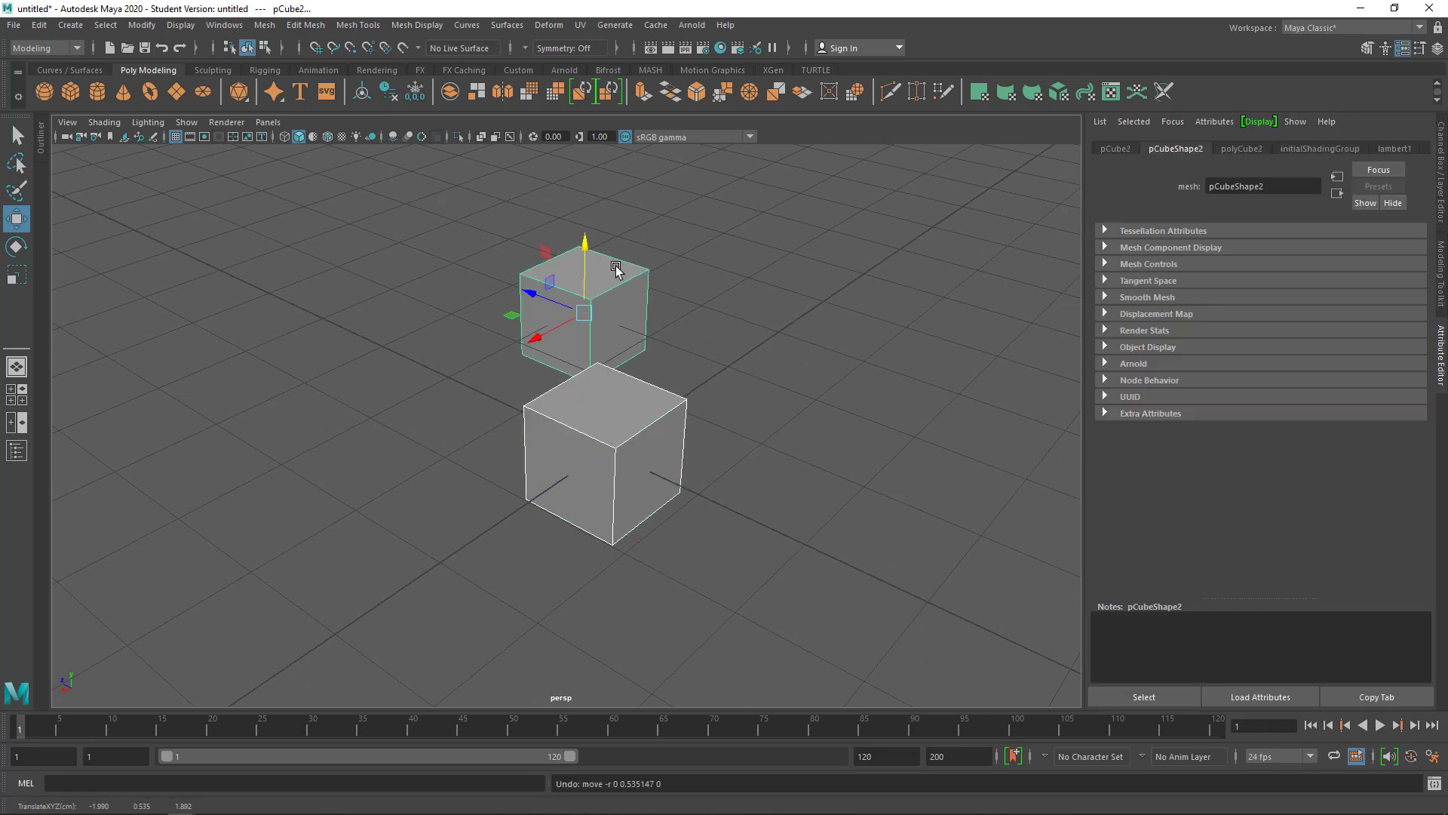
{"action": "key", "text": "ctrl+z"}
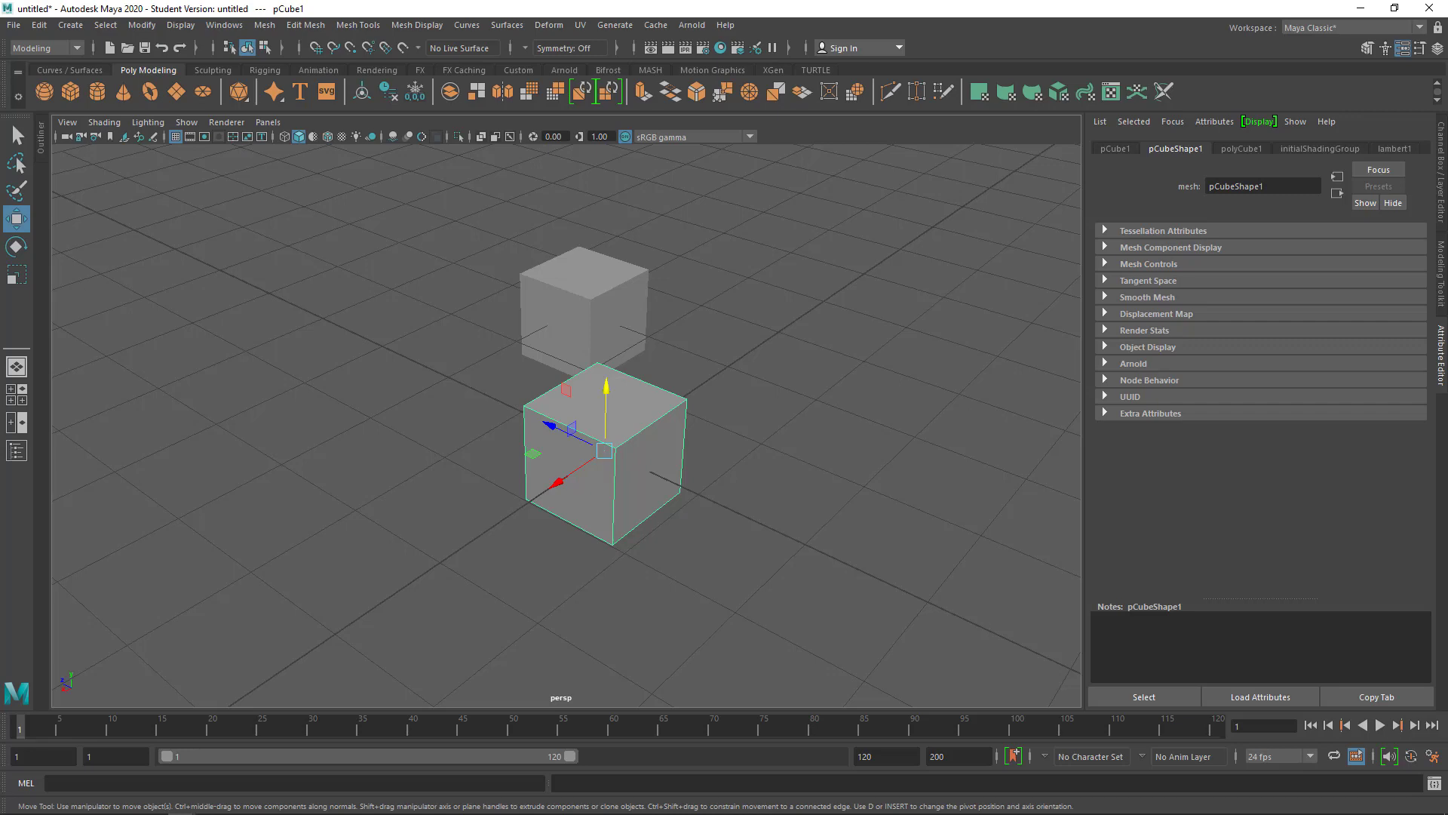
Step: Cycle the front cube through the Rotate, Scale and Move tools via toolbox and W/E/R
{"action": "left_click_drag", "start_coordinate": [829, 286], "coordinate": [753, 323], "text": "alt"}
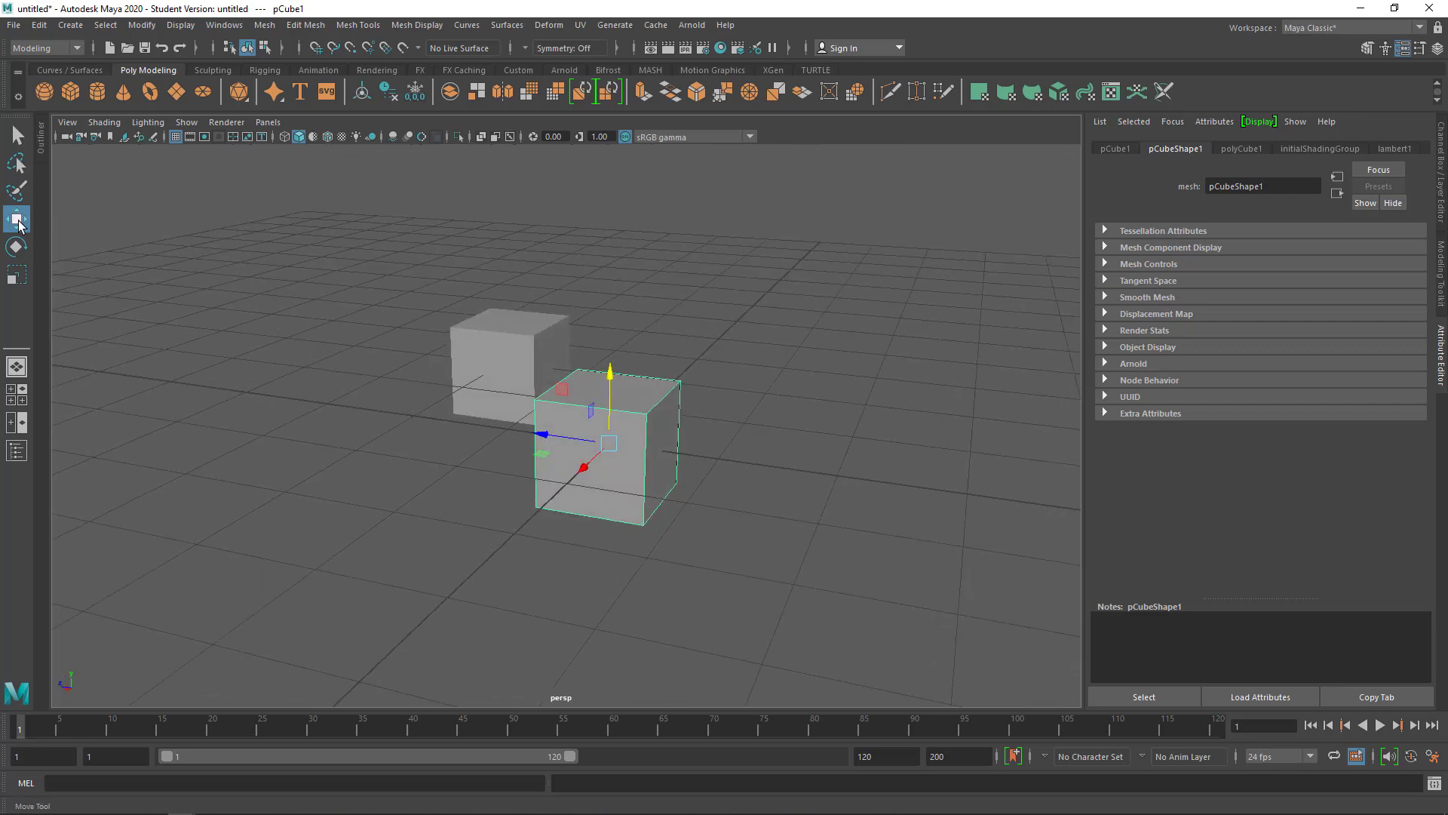
{"action": "left_click", "coordinate": [16, 246]}
{"action": "left_click", "coordinate": [16, 274]}
{"action": "left_click", "coordinate": [18, 225]}
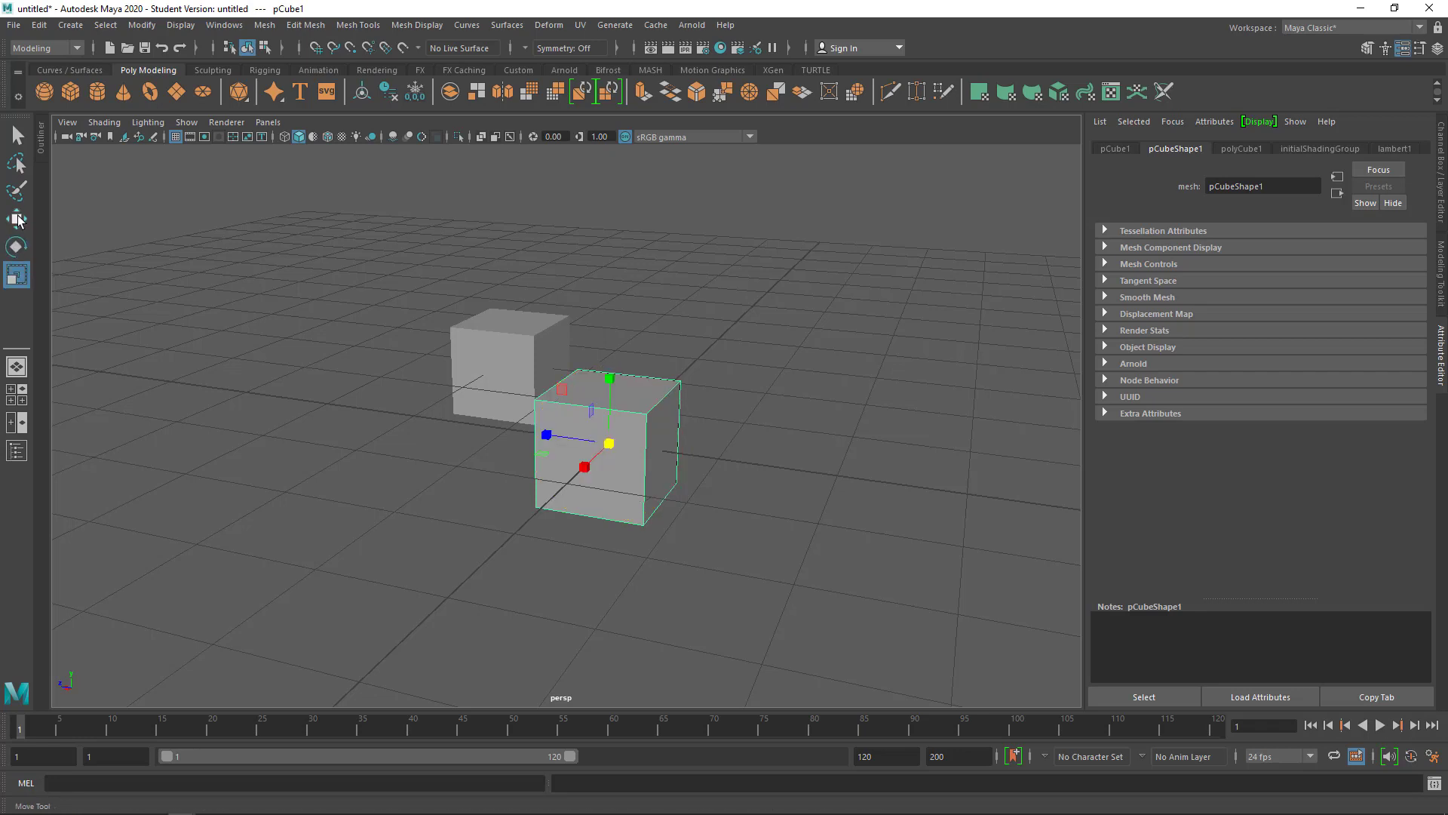
{"action": "left_click", "coordinate": [18, 221]}
{"action": "left_click", "coordinate": [728, 339]}
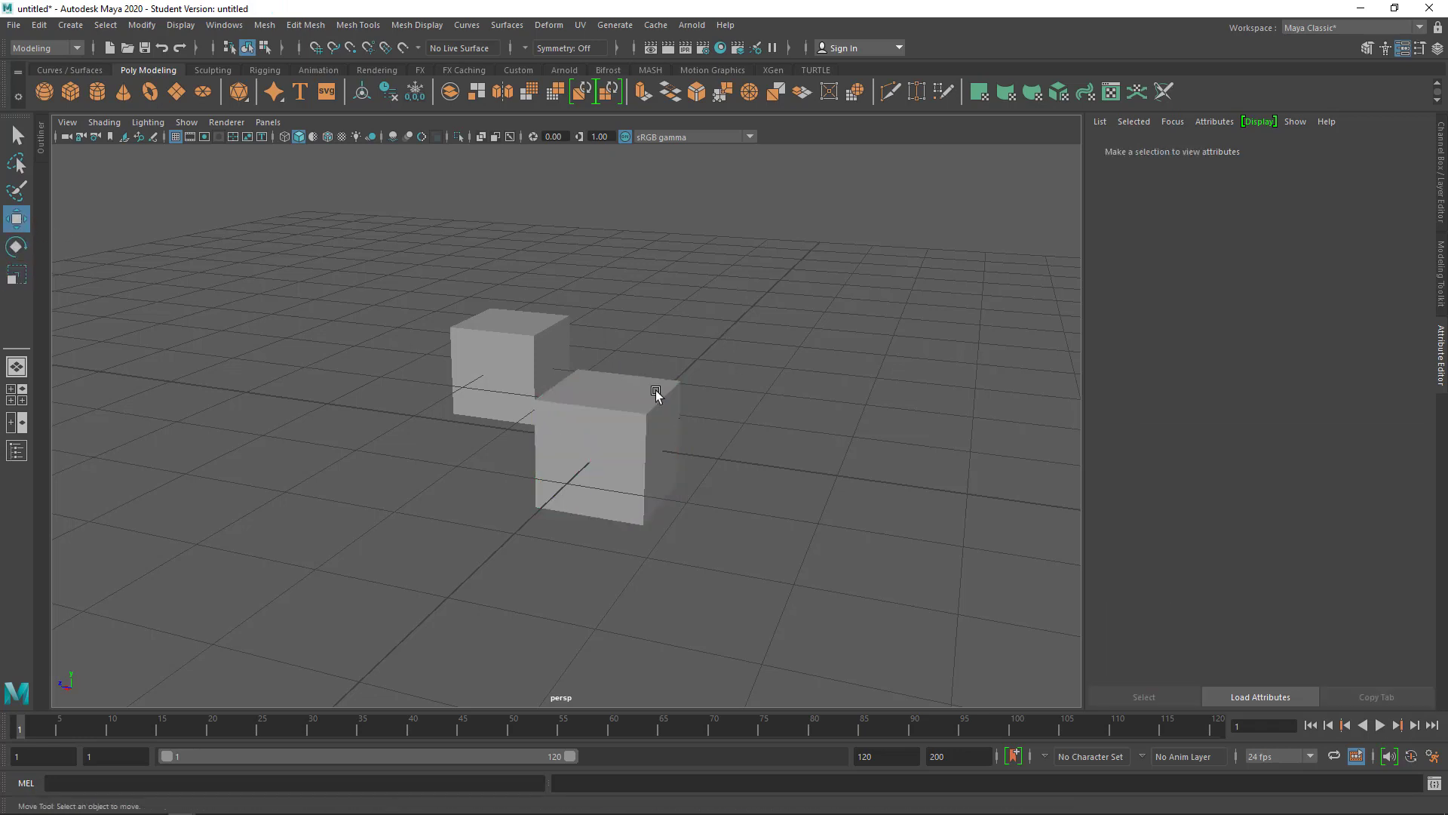
{"action": "left_click", "coordinate": [655, 391]}
{"action": "key", "text": "e"}
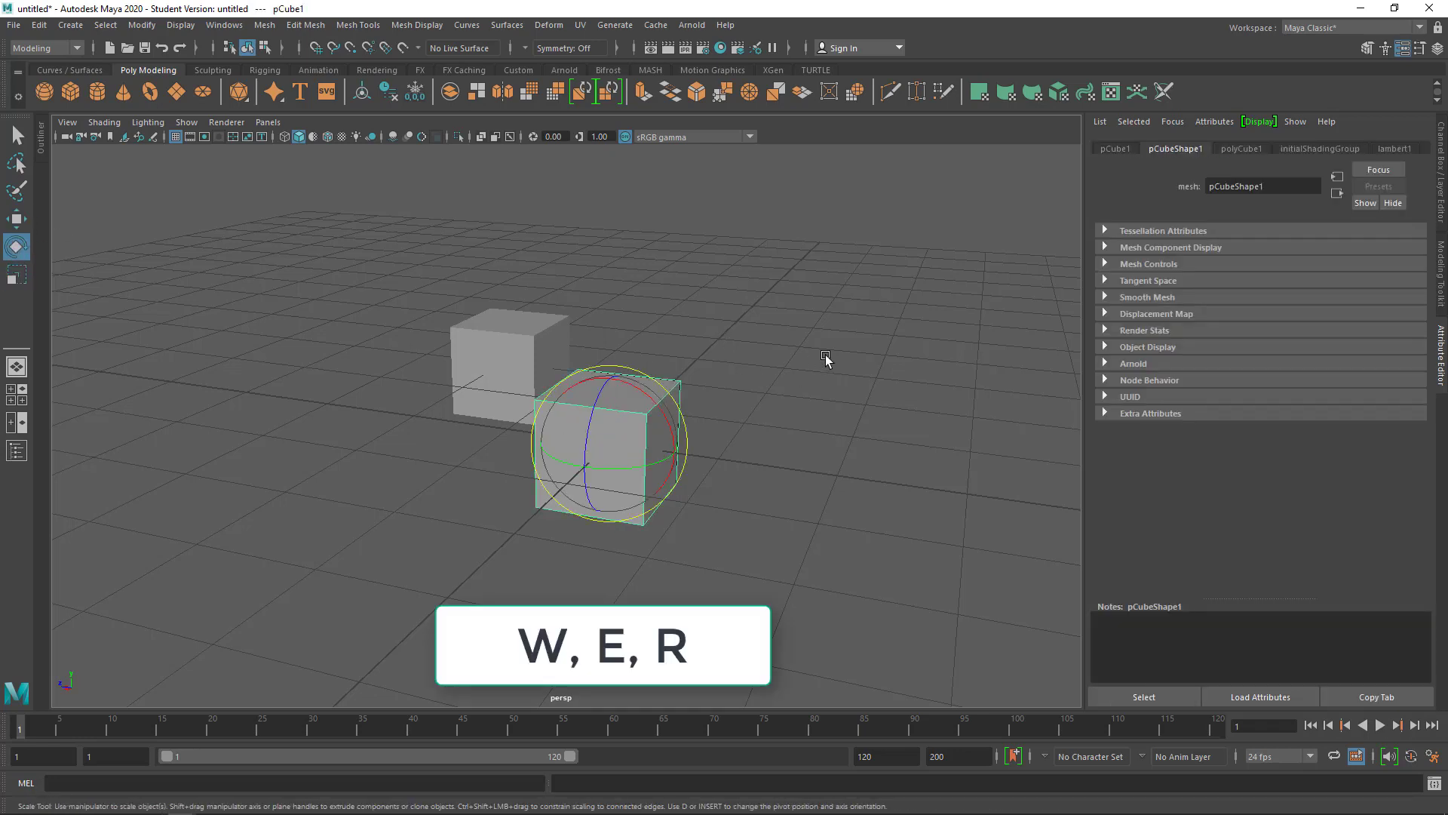
{"action": "key", "text": "r"}
{"action": "key", "text": "w"}
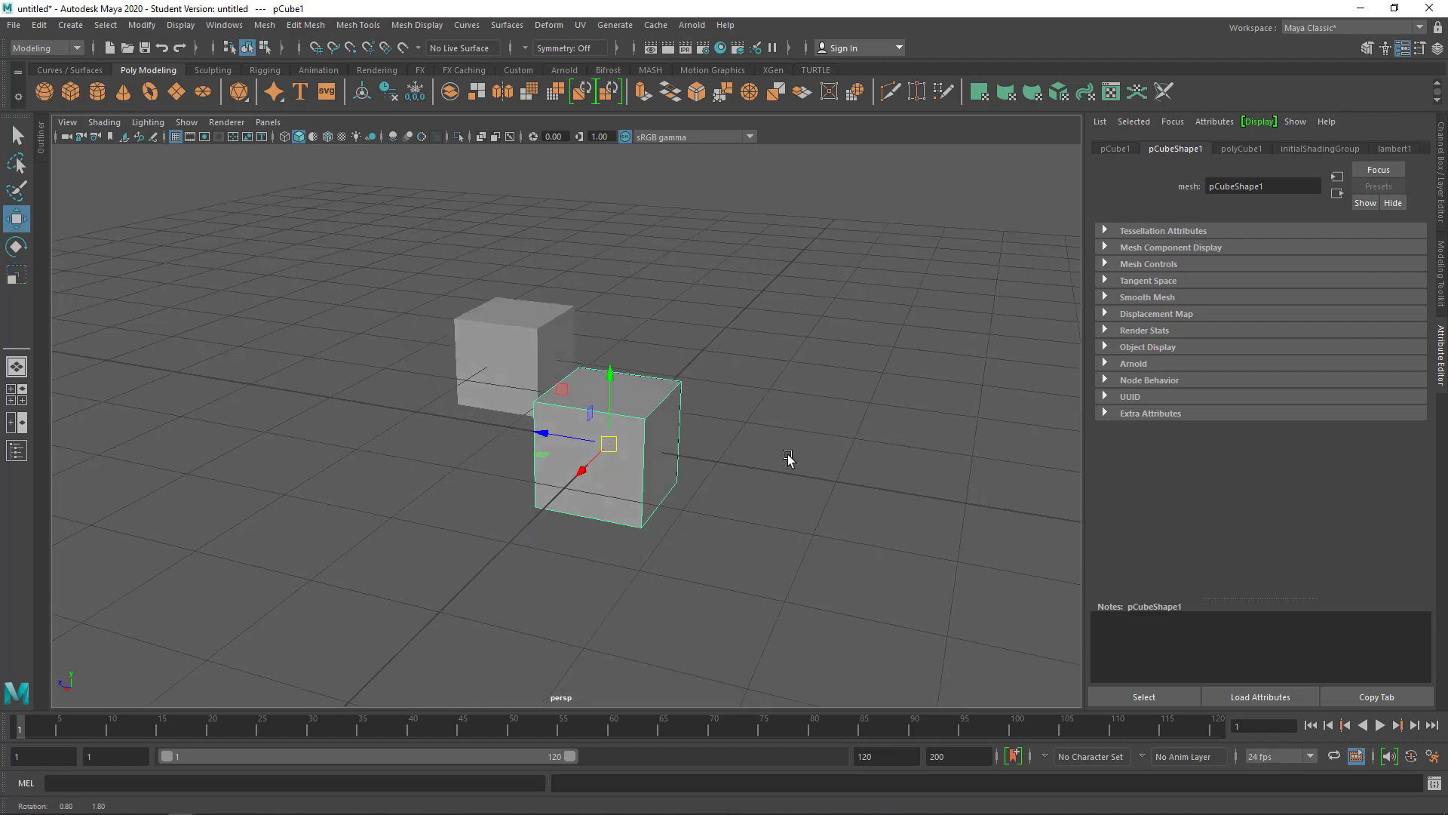
{"action": "left_click_drag", "start_coordinate": [788, 459], "coordinate": [750, 481], "text": "alt"}
Step: Test X and vertical moves, undo them, then reposition the front cube on the grid
{"action": "mouse_move", "coordinate": [555, 490]}
{"action": "left_mouse_down"}
{"action": "mouse_move", "coordinate": [689, 411]}
{"action": "mouse_move", "coordinate": [577, 460]}
{"action": "mouse_move", "coordinate": [600, 439]}
{"action": "mouse_move", "coordinate": [487, 428]}
{"action": "left_mouse_up"}
{"action": "key", "text": "ctrl+z"}
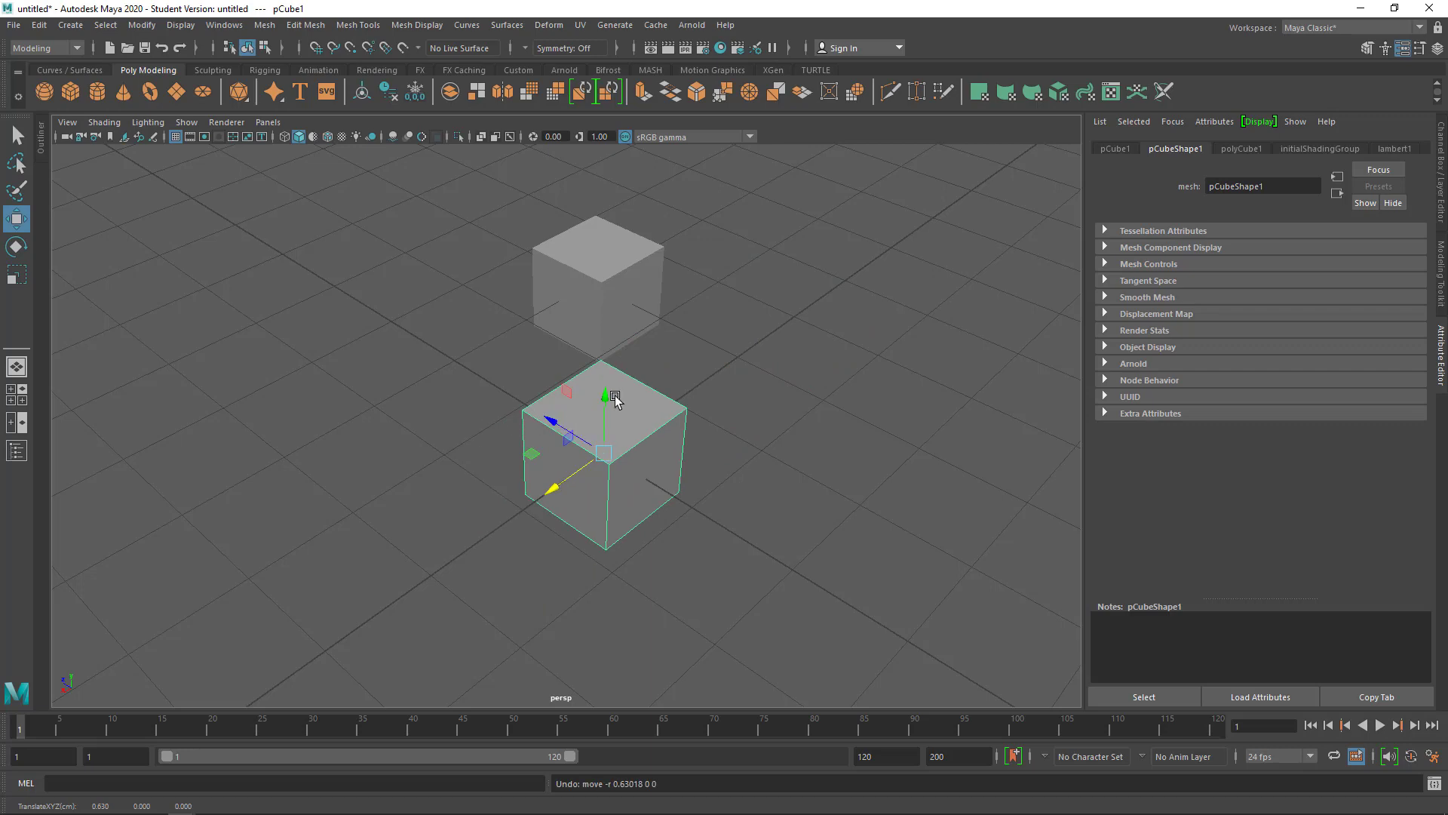
{"action": "left_click_drag", "start_coordinate": [601, 422], "coordinate": [603, 249]}
{"action": "key", "text": "ctrl+z"}
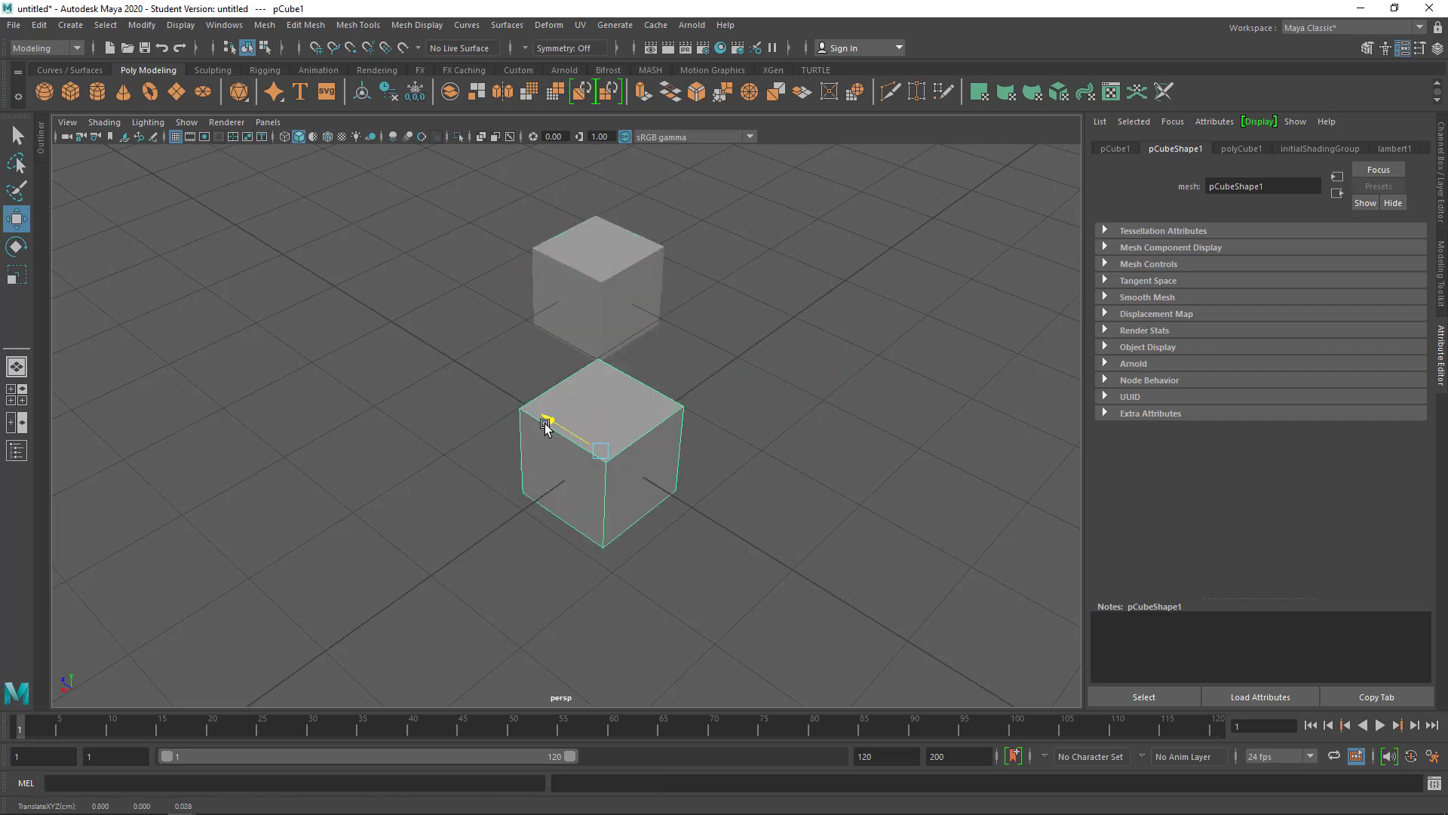
{"action": "mouse_move", "coordinate": [545, 426]}
{"action": "left_mouse_down", "text": "alt"}
{"action": "mouse_move", "coordinate": [375, 349]}
{"action": "mouse_move", "coordinate": [686, 433]}
{"action": "mouse_move", "coordinate": [663, 475]}
{"action": "mouse_move", "coordinate": [615, 444]}
{"action": "mouse_move", "coordinate": [605, 377]}
{"action": "mouse_move", "coordinate": [626, 410]}
{"action": "mouse_move", "coordinate": [637, 239]}
{"action": "mouse_move", "coordinate": [479, 492]}
{"action": "mouse_move", "coordinate": [796, 257]}
{"action": "mouse_move", "coordinate": [695, 421]}
{"action": "mouse_move", "coordinate": [782, 458]}
{"action": "left_mouse_up", "text": "alt"}
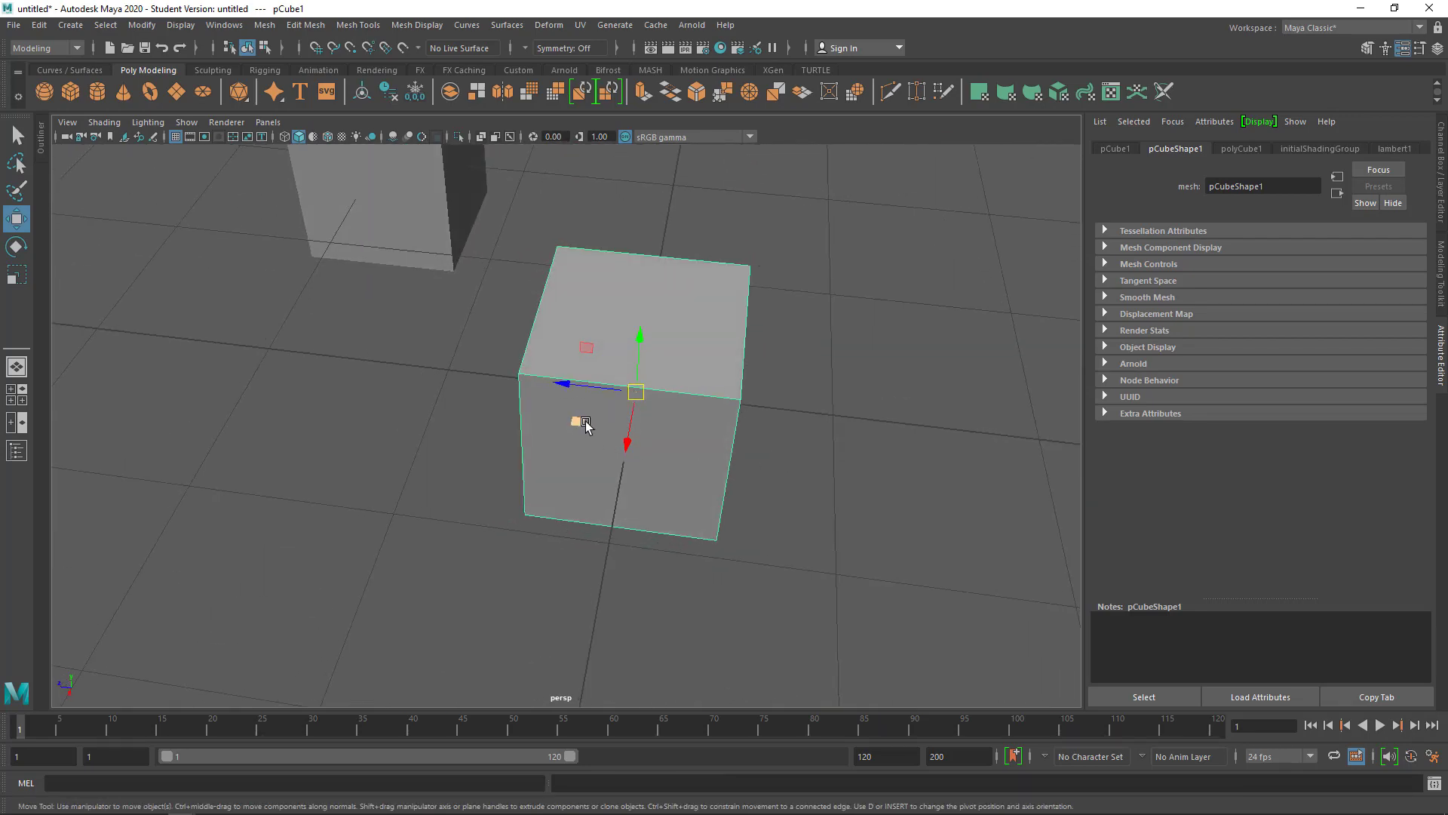
{"action": "mouse_move", "coordinate": [578, 423]}
{"action": "left_mouse_down"}
{"action": "mouse_move", "coordinate": [313, 388]}
{"action": "mouse_move", "coordinate": [469, 519]}
{"action": "mouse_move", "coordinate": [815, 464]}
{"action": "mouse_move", "coordinate": [485, 510]}
{"action": "mouse_move", "coordinate": [450, 301]}
{"action": "mouse_move", "coordinate": [867, 226]}
{"action": "mouse_move", "coordinate": [463, 405]}
{"action": "left_mouse_up"}
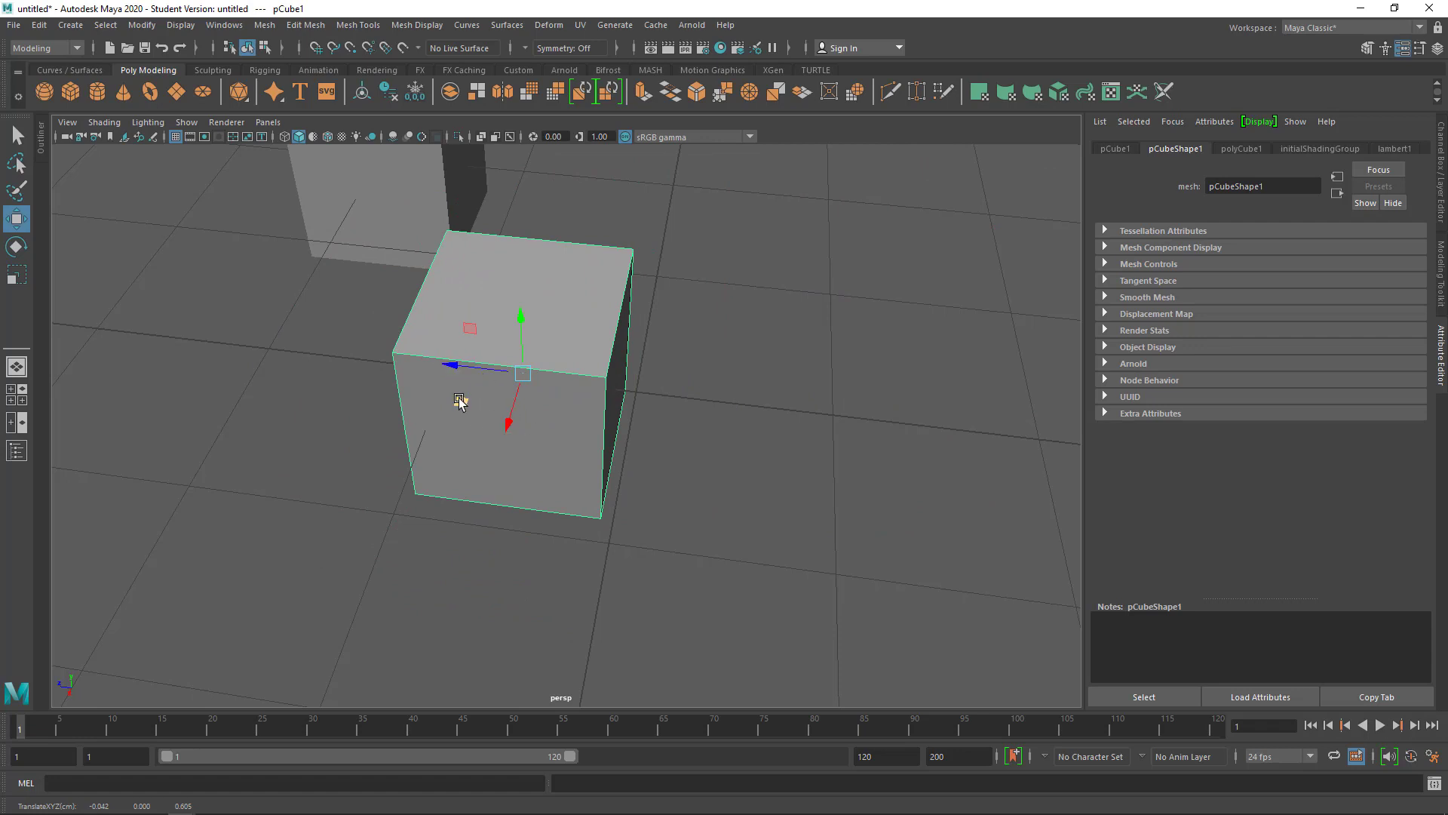
{"action": "mouse_move", "coordinate": [459, 401]}
{"action": "left_mouse_down", "text": "alt"}
{"action": "mouse_move", "coordinate": [468, 377]}
{"action": "mouse_move", "coordinate": [585, 377]}
{"action": "mouse_move", "coordinate": [585, 318]}
{"action": "left_mouse_up", "text": "alt"}
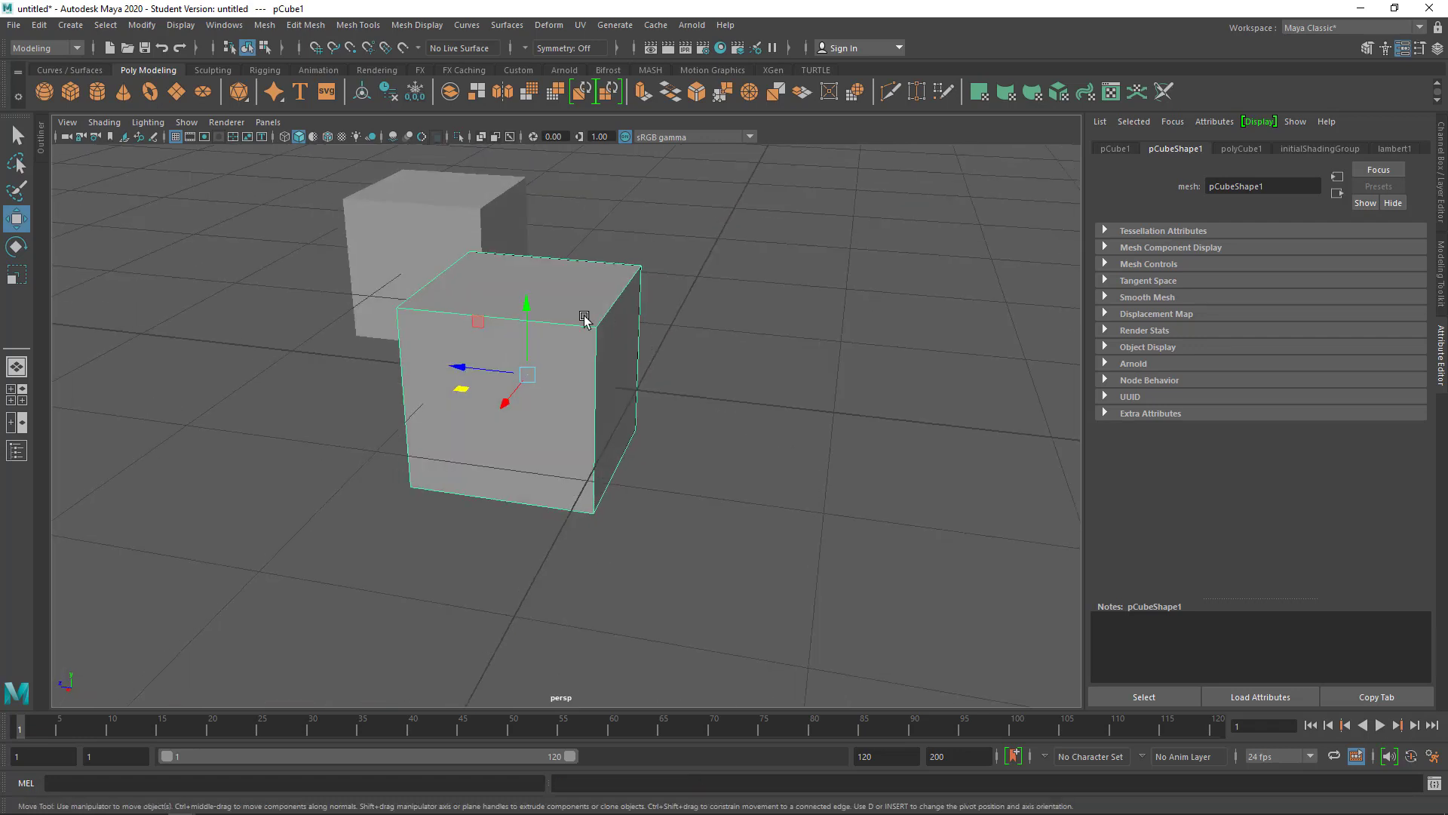
{"action": "mouse_move", "coordinate": [478, 325]}
{"action": "left_mouse_down"}
{"action": "mouse_move", "coordinate": [501, 242]}
{"action": "mouse_move", "coordinate": [734, 242]}
{"action": "mouse_move", "coordinate": [867, 356]}
{"action": "mouse_move", "coordinate": [333, 289]}
{"action": "mouse_move", "coordinate": [591, 442]}
{"action": "mouse_move", "coordinate": [543, 246]}
{"action": "mouse_move", "coordinate": [501, 210]}
{"action": "mouse_move", "coordinate": [726, 455]}
{"action": "mouse_move", "coordinate": [648, 501]}
{"action": "mouse_move", "coordinate": [673, 479]}
{"action": "mouse_move", "coordinate": [647, 471]}
{"action": "mouse_move", "coordinate": [689, 468]}
{"action": "mouse_move", "coordinate": [620, 472]}
{"action": "mouse_move", "coordinate": [647, 467]}
{"action": "left_mouse_up"}
{"action": "key", "text": "ctrl+z"}
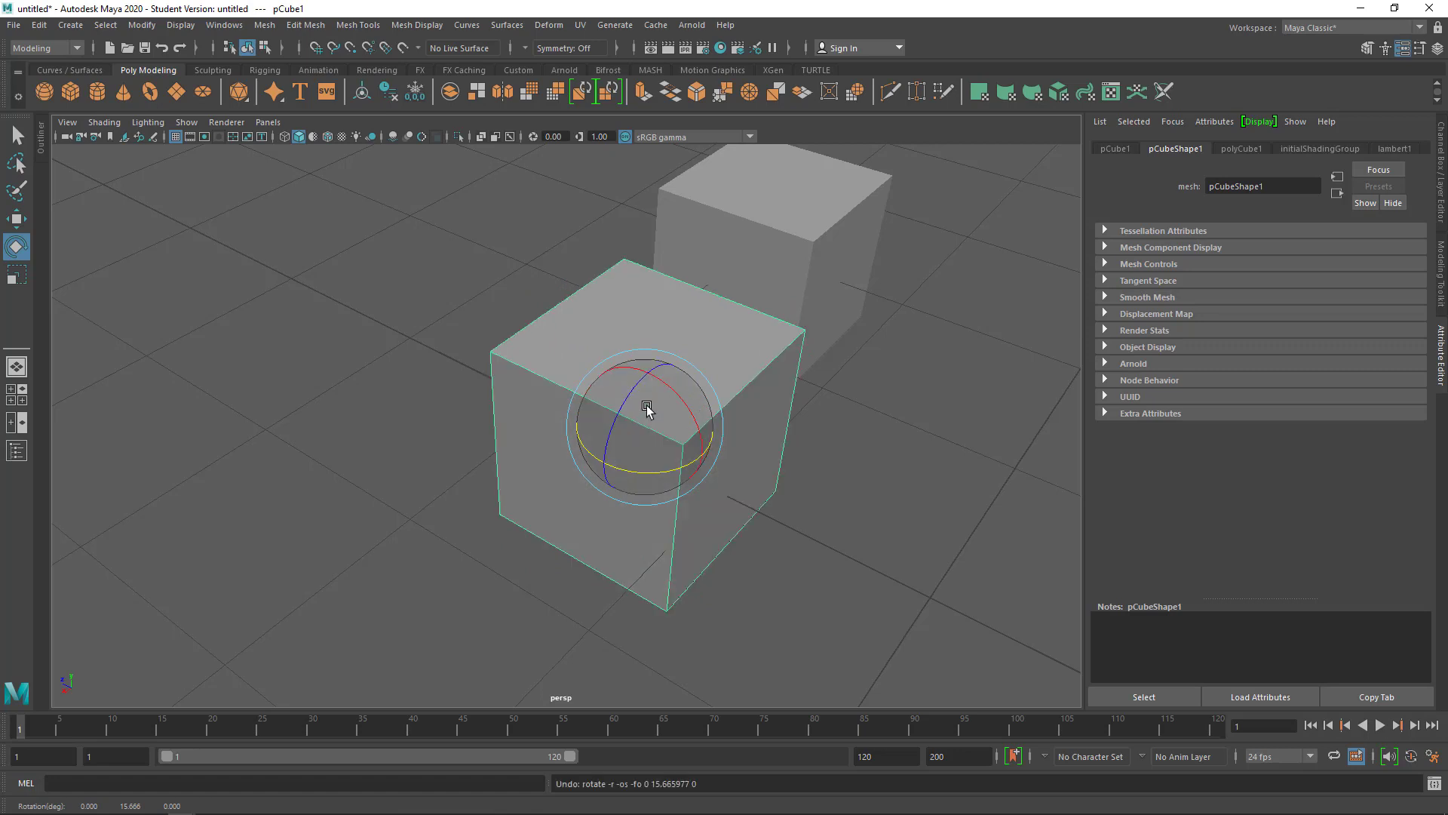
{"action": "mouse_move", "coordinate": [656, 387]}
{"action": "left_mouse_down"}
{"action": "mouse_move", "coordinate": [601, 450]}
{"action": "mouse_move", "coordinate": [677, 413]}
{"action": "mouse_move", "coordinate": [601, 362]}
{"action": "mouse_move", "coordinate": [687, 487]}
{"action": "mouse_move", "coordinate": [634, 401]}
{"action": "mouse_move", "coordinate": [647, 423]}
{"action": "mouse_move", "coordinate": [601, 388]}
{"action": "mouse_move", "coordinate": [702, 410]}
{"action": "mouse_move", "coordinate": [612, 448]}
{"action": "mouse_move", "coordinate": [605, 362]}
{"action": "mouse_move", "coordinate": [679, 444]}
{"action": "left_mouse_up"}
{"action": "key", "text": "ctrl+z"}
{"action": "key", "text": "ctrl+z"}
{"action": "key", "text": "ctrl+z"}
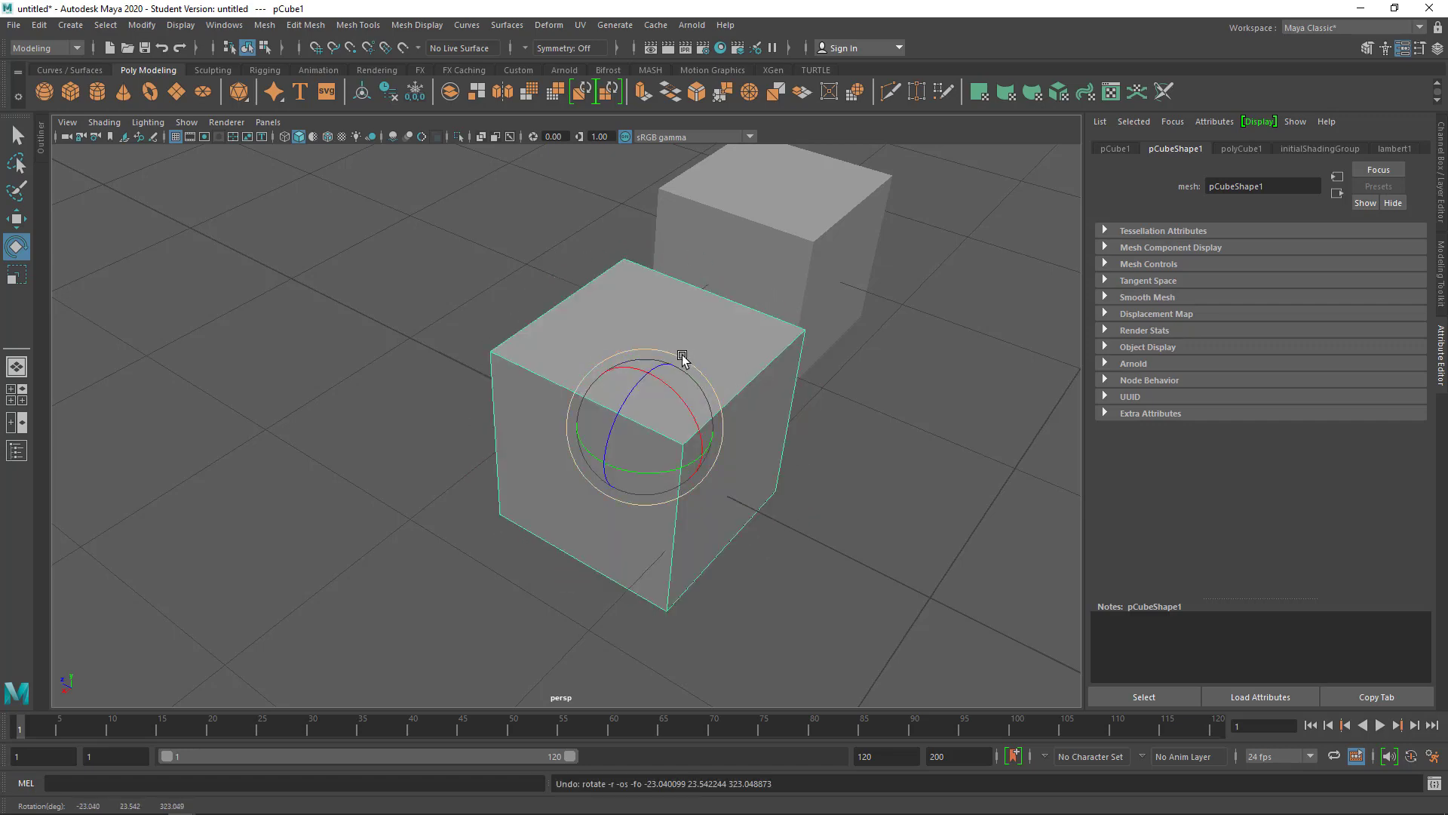
{"action": "mouse_move", "coordinate": [685, 358]}
{"action": "left_mouse_down"}
{"action": "mouse_move", "coordinate": [708, 378]}
{"action": "mouse_move", "coordinate": [656, 469]}
{"action": "mouse_move", "coordinate": [592, 430]}
{"action": "mouse_move", "coordinate": [615, 366]}
{"action": "mouse_move", "coordinate": [679, 414]}
{"action": "mouse_move", "coordinate": [614, 436]}
{"action": "mouse_move", "coordinate": [637, 397]}
{"action": "left_mouse_up"}
{"action": "key", "text": "ctrl+z"}
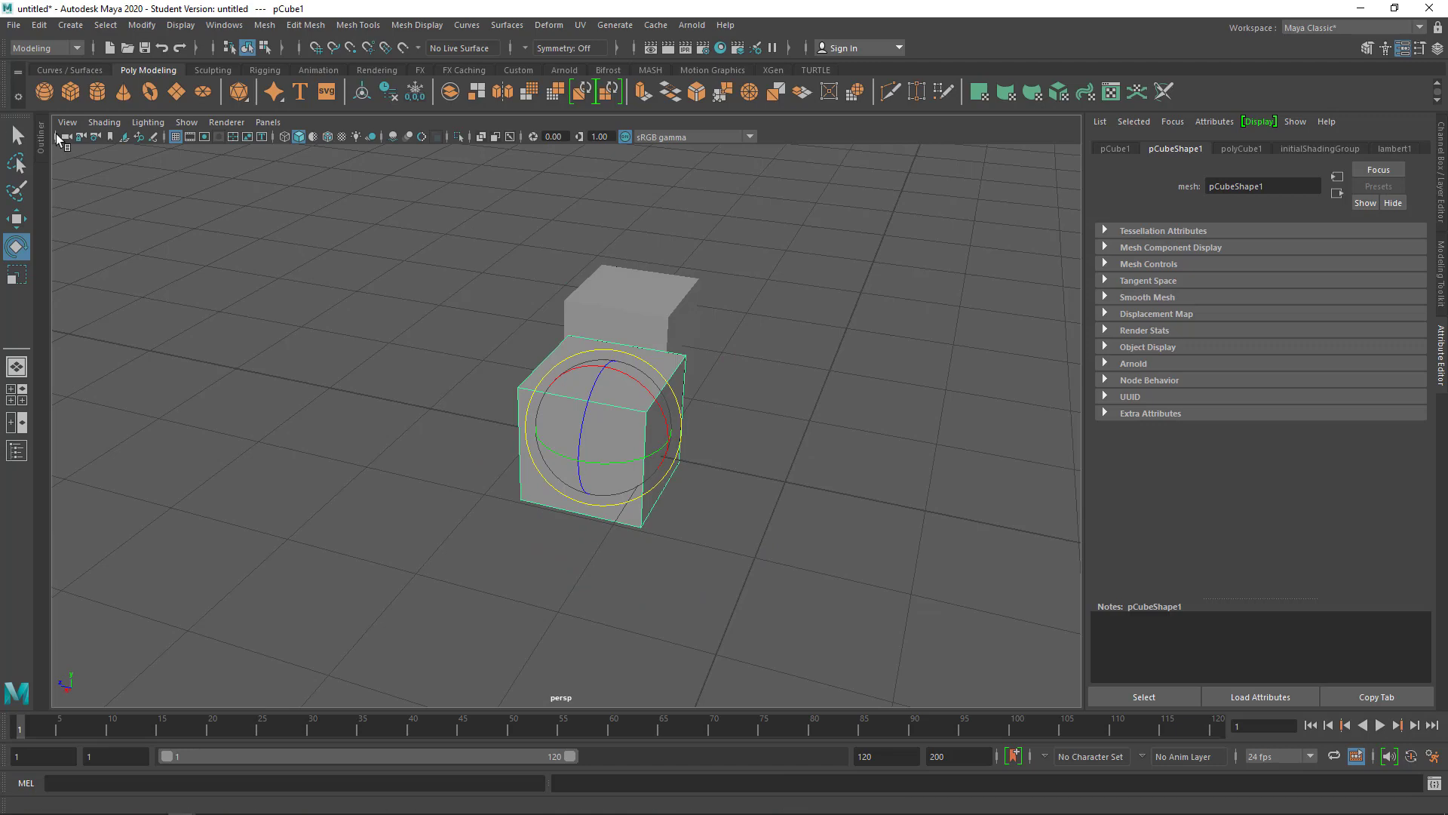
{"action": "left_click_drag", "start_coordinate": [559, 333], "coordinate": [632, 380], "text": "alt"}
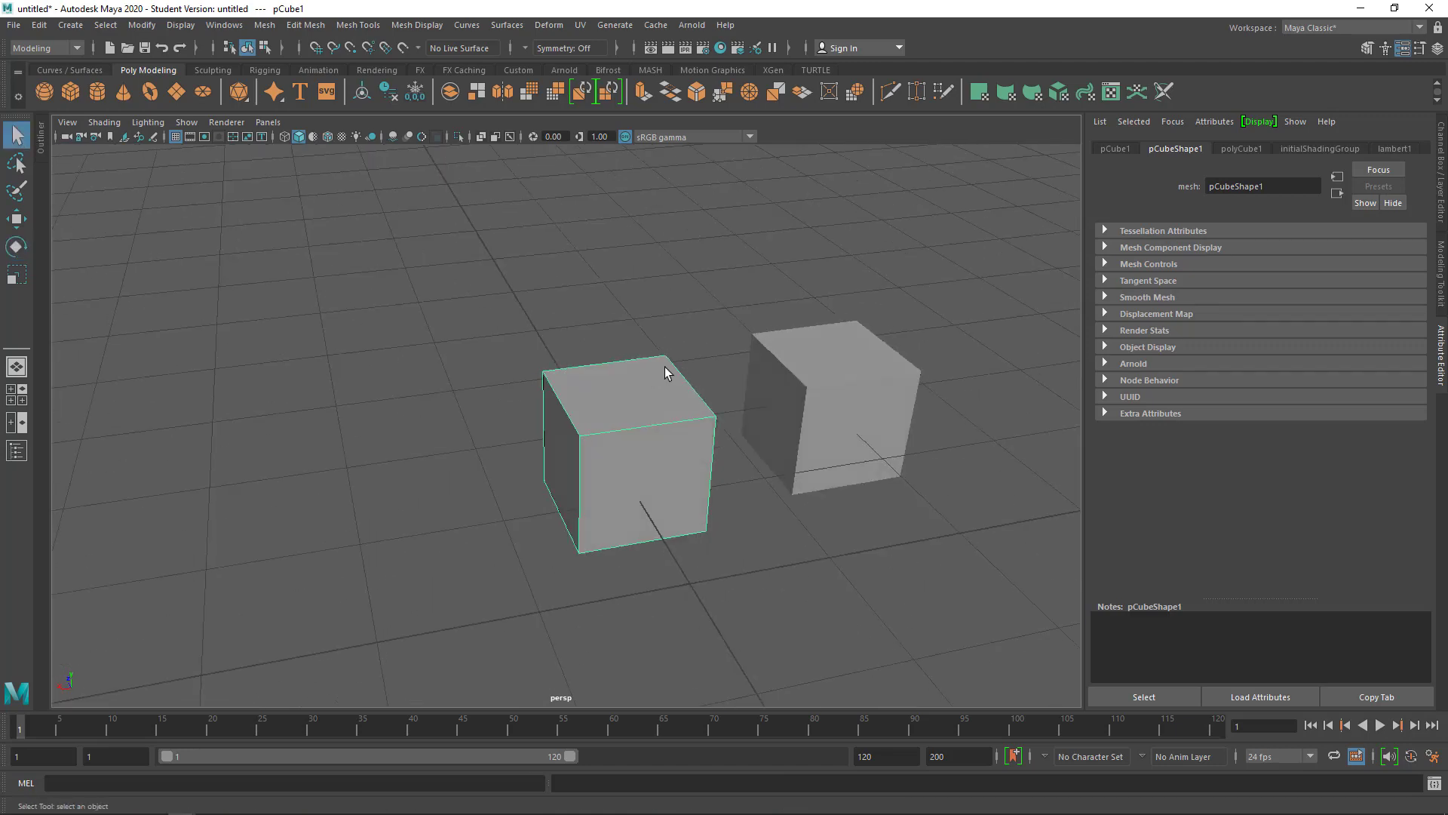
Step: Select and frame the front cube, orbiting around it and pulling back
{"action": "left_click", "coordinate": [659, 281]}
{"action": "left_click", "coordinate": [618, 392]}
{"action": "key", "text": "f"}
{"action": "mouse_move", "coordinate": [578, 322]}
{"action": "left_mouse_down", "text": "alt"}
{"action": "mouse_move", "coordinate": [525, 405]}
{"action": "mouse_move", "coordinate": [702, 372]}
{"action": "mouse_move", "coordinate": [837, 404]}
{"action": "mouse_move", "coordinate": [582, 400]}
{"action": "left_mouse_up", "text": "alt"}
{"action": "right_click_drag", "start_coordinate": [582, 401], "coordinate": [468, 298], "text": "alt"}
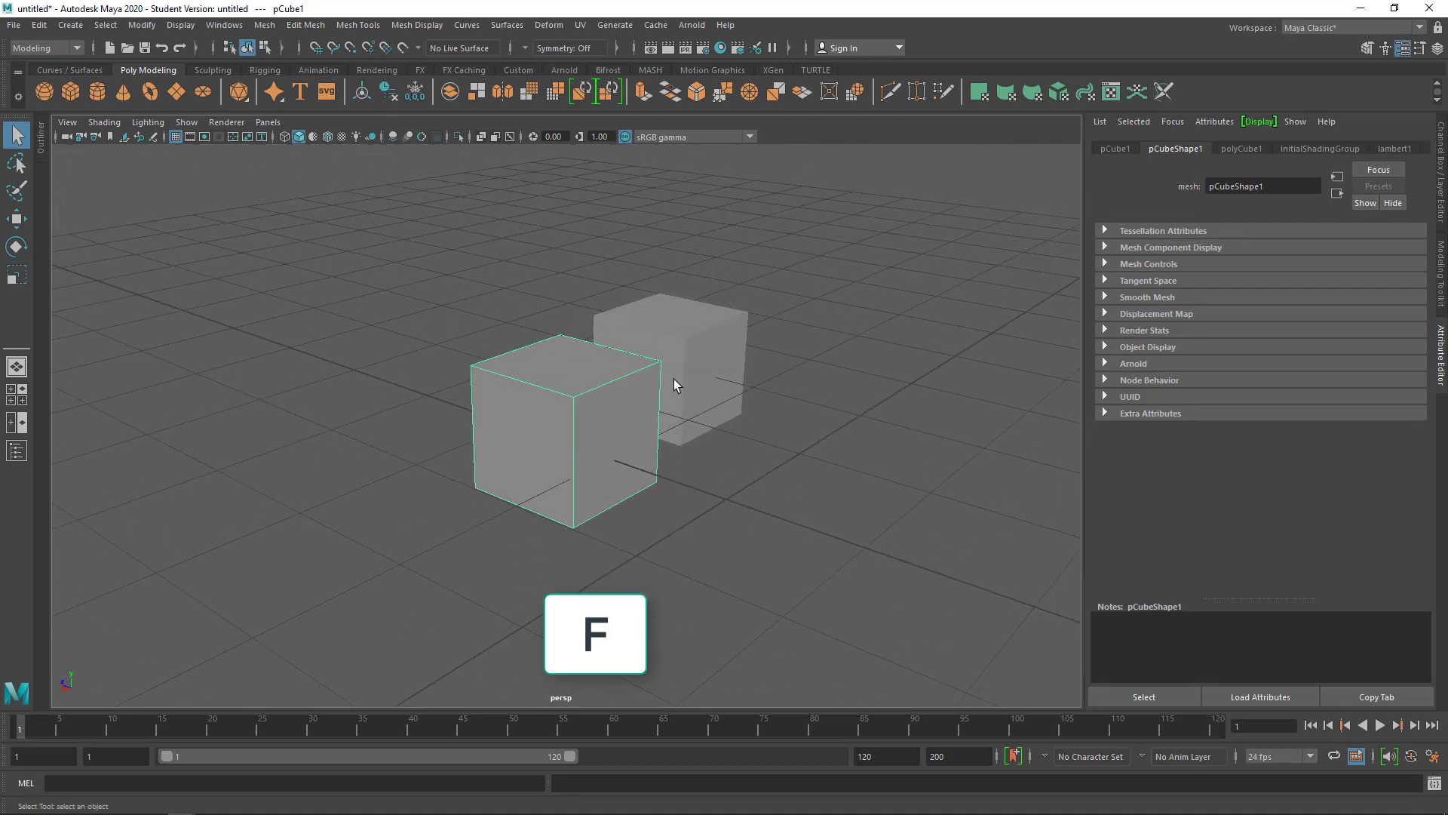
Step: Frame the back cube, pull out to show both, and activate the Scale tool
{"action": "left_click", "coordinate": [679, 373]}
{"action": "key", "text": "f"}
{"action": "mouse_move", "coordinate": [876, 392]}
{"action": "left_mouse_down", "text": "alt"}
{"action": "mouse_move", "coordinate": [737, 472]}
{"action": "mouse_move", "coordinate": [751, 462]}
{"action": "left_mouse_up", "text": "alt"}
{"action": "mouse_move", "coordinate": [751, 462]}
{"action": "right_mouse_down", "text": "alt"}
{"action": "mouse_move", "coordinate": [828, 458]}
{"action": "mouse_move", "coordinate": [690, 349]}
{"action": "right_mouse_up", "text": "alt"}
{"action": "mouse_move", "coordinate": [690, 349]}
{"action": "left_mouse_down", "text": "alt"}
{"action": "mouse_move", "coordinate": [679, 420]}
{"action": "mouse_move", "coordinate": [467, 338]}
{"action": "left_mouse_up", "text": "alt"}
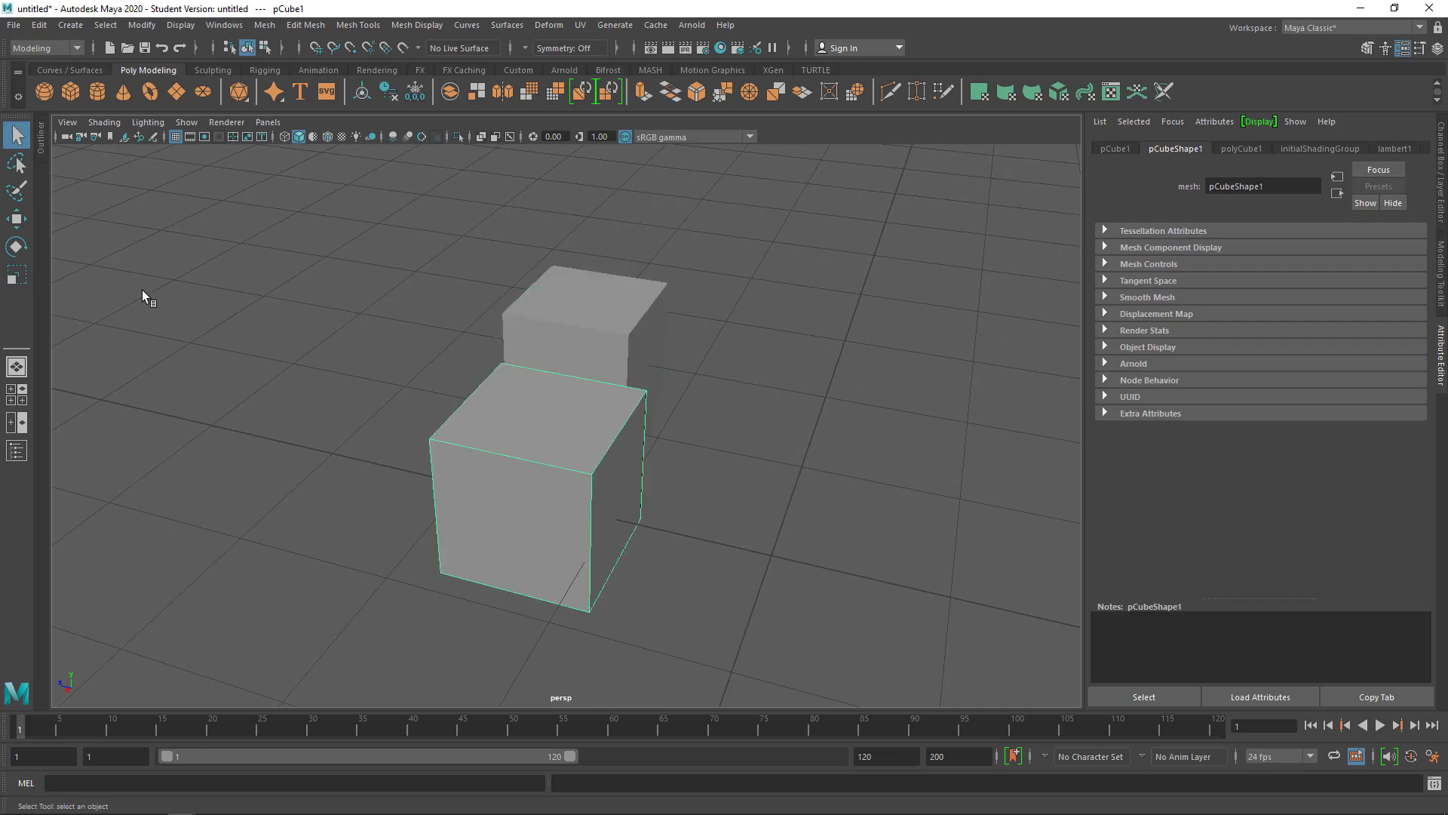
{"action": "key", "text": "r"}
{"action": "mouse_move", "coordinate": [741, 528]}
{"action": "left_mouse_down", "text": "alt"}
{"action": "mouse_move", "coordinate": [724, 546]}
{"action": "mouse_move", "coordinate": [608, 524]}
{"action": "left_mouse_up", "text": "alt"}
{"action": "right_click_drag", "start_coordinate": [608, 524], "coordinate": [592, 498], "text": "alt"}
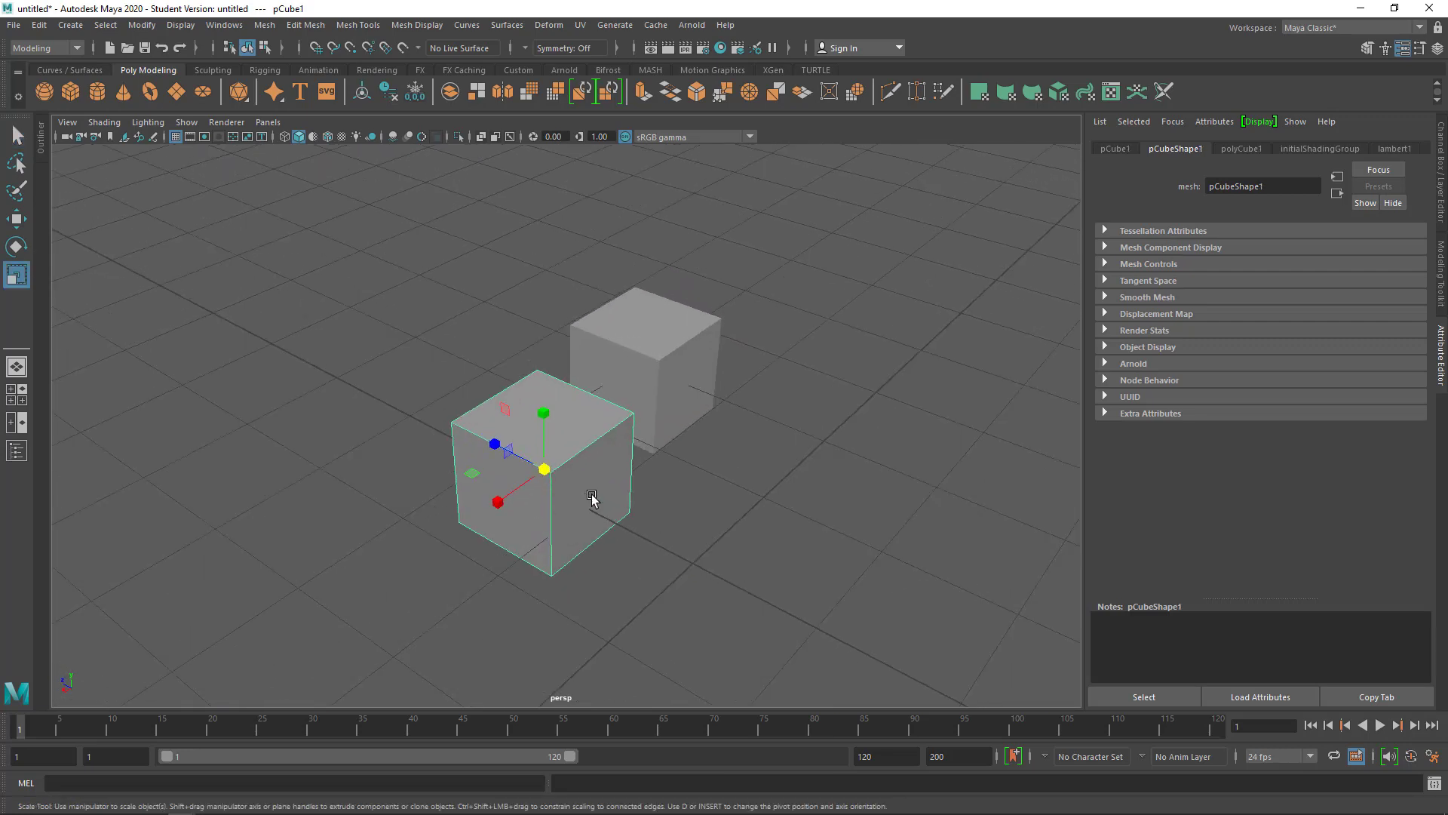
{"action": "mouse_move", "coordinate": [592, 498]}
{"action": "left_mouse_down", "text": "alt"}
{"action": "mouse_move", "coordinate": [624, 510]}
{"action": "mouse_move", "coordinate": [568, 409]}
{"action": "mouse_move", "coordinate": [516, 195]}
{"action": "mouse_move", "coordinate": [517, 342]}
{"action": "mouse_move", "coordinate": [523, 181]}
{"action": "mouse_move", "coordinate": [527, 431]}
{"action": "mouse_move", "coordinate": [518, 218]}
{"action": "left_mouse_up", "text": "alt"}
{"action": "key", "text": "ctrl+z"}
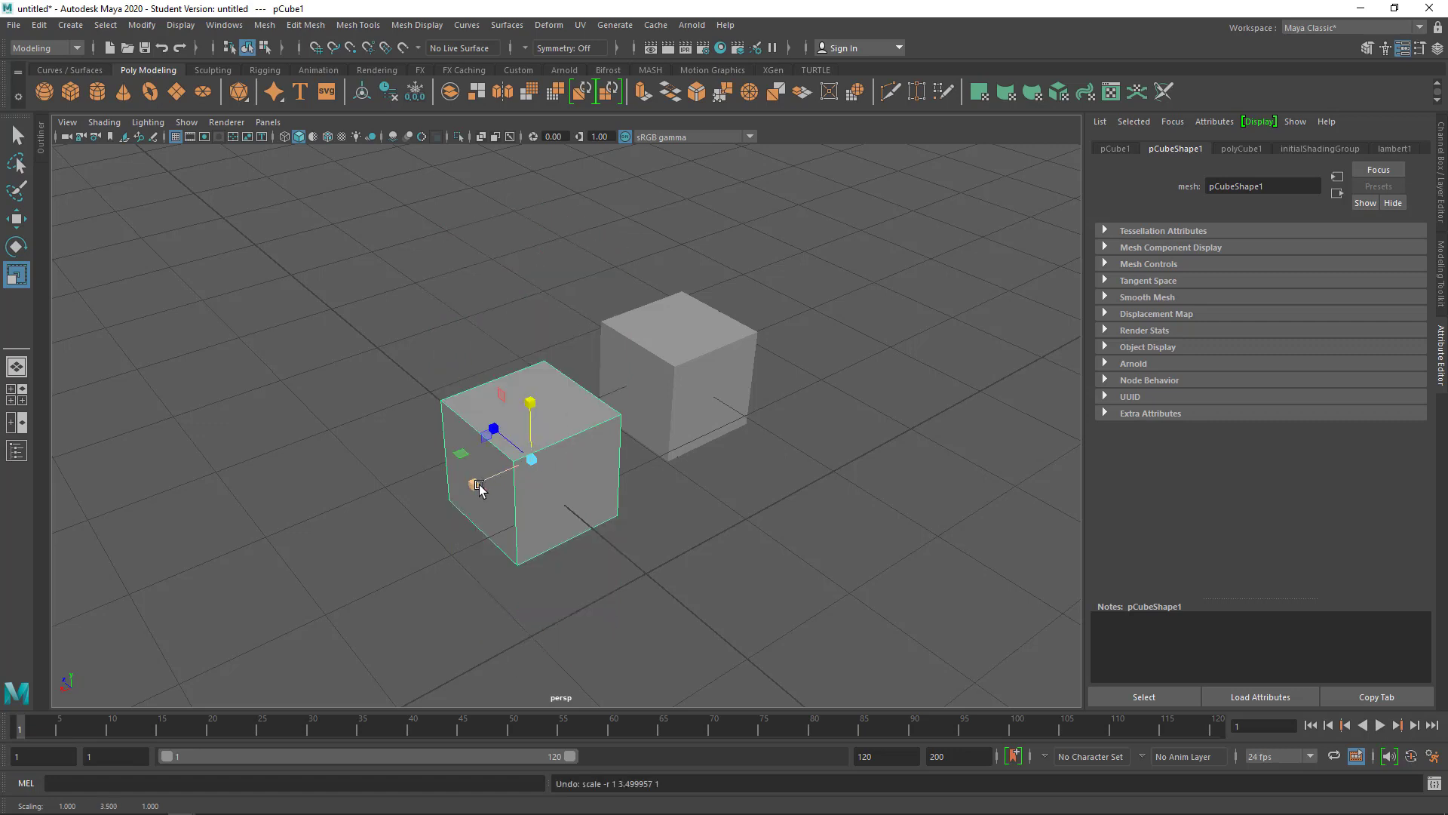
{"action": "left_click_drag", "start_coordinate": [479, 487], "coordinate": [324, 566]}
{"action": "key", "text": "ctrl+z"}
{"action": "mouse_move", "coordinate": [505, 430]}
{"action": "left_mouse_down"}
{"action": "mouse_move", "coordinate": [378, 333]}
{"action": "mouse_move", "coordinate": [365, 356]}
{"action": "mouse_move", "coordinate": [360, 343]}
{"action": "left_mouse_up"}
{"action": "key", "text": "ctrl+z"}
{"action": "left_click", "coordinate": [669, 357]}
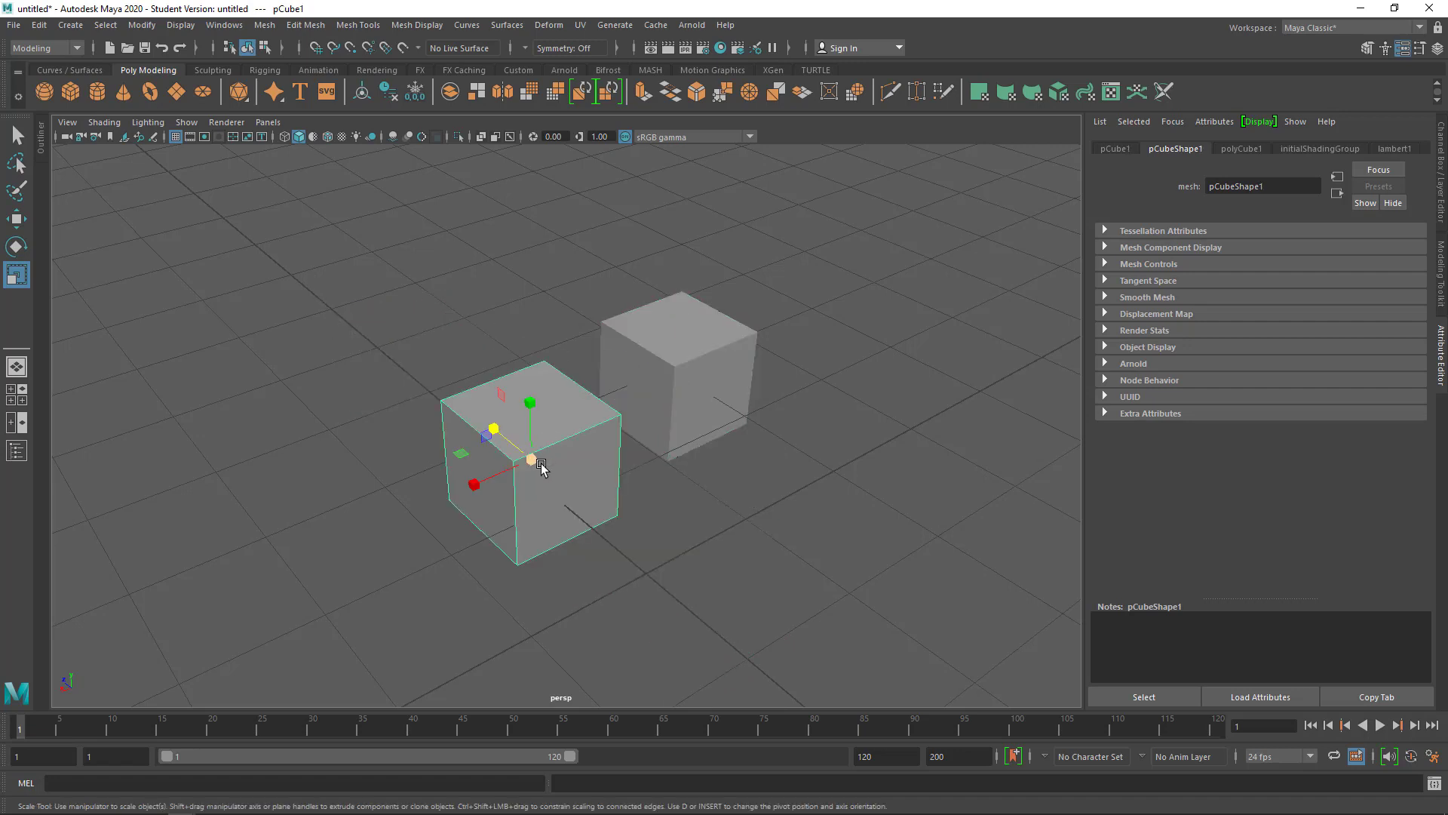
{"action": "mouse_move", "coordinate": [541, 466]}
{"action": "left_mouse_down"}
{"action": "mouse_move", "coordinate": [1054, 586]}
{"action": "mouse_move", "coordinate": [556, 475]}
{"action": "mouse_move", "coordinate": [624, 450]}
{"action": "mouse_move", "coordinate": [615, 412]}
{"action": "mouse_move", "coordinate": [462, 375]}
{"action": "mouse_move", "coordinate": [654, 394]}
{"action": "mouse_move", "coordinate": [482, 349]}
{"action": "mouse_move", "coordinate": [577, 372]}
{"action": "mouse_move", "coordinate": [494, 358]}
{"action": "mouse_move", "coordinate": [585, 356]}
{"action": "mouse_move", "coordinate": [524, 349]}
{"action": "mouse_move", "coordinate": [564, 383]}
{"action": "left_mouse_up"}
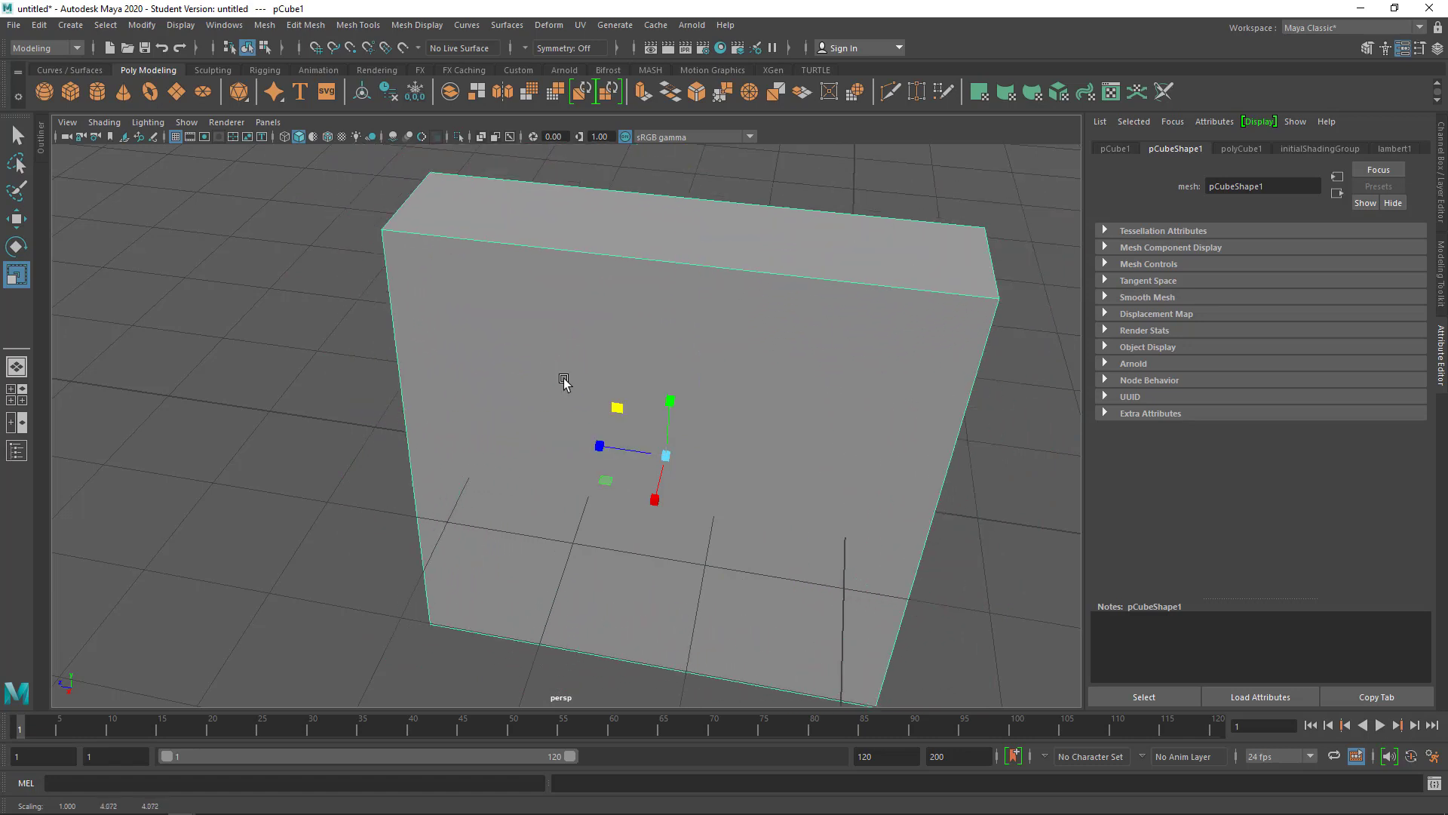
{"action": "key", "text": "ctrl+z"}
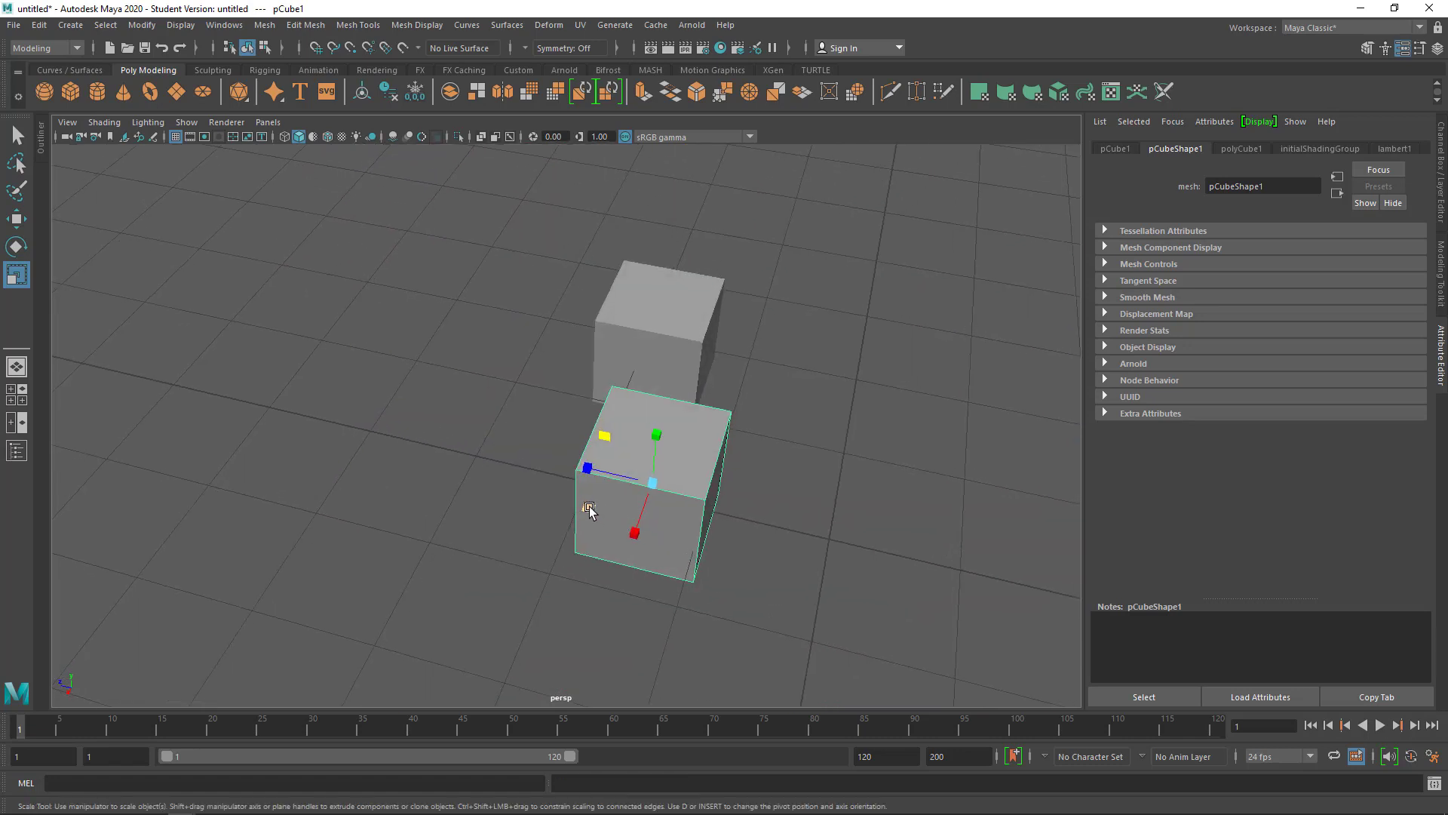
{"action": "left_click_drag", "start_coordinate": [589, 509], "coordinate": [463, 540]}
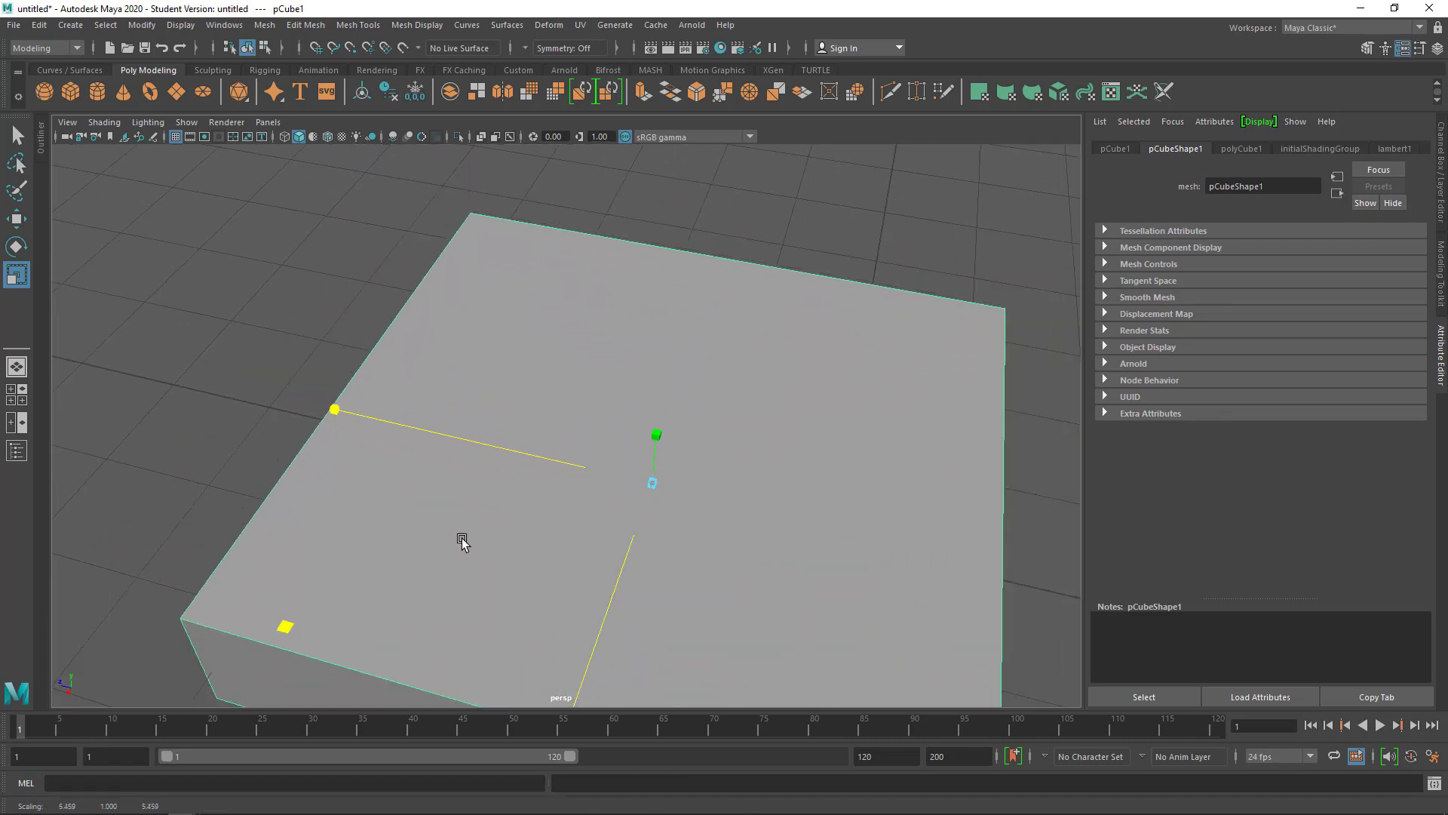
{"action": "key", "text": "ctrl+z"}
{"action": "key", "text": "w"}
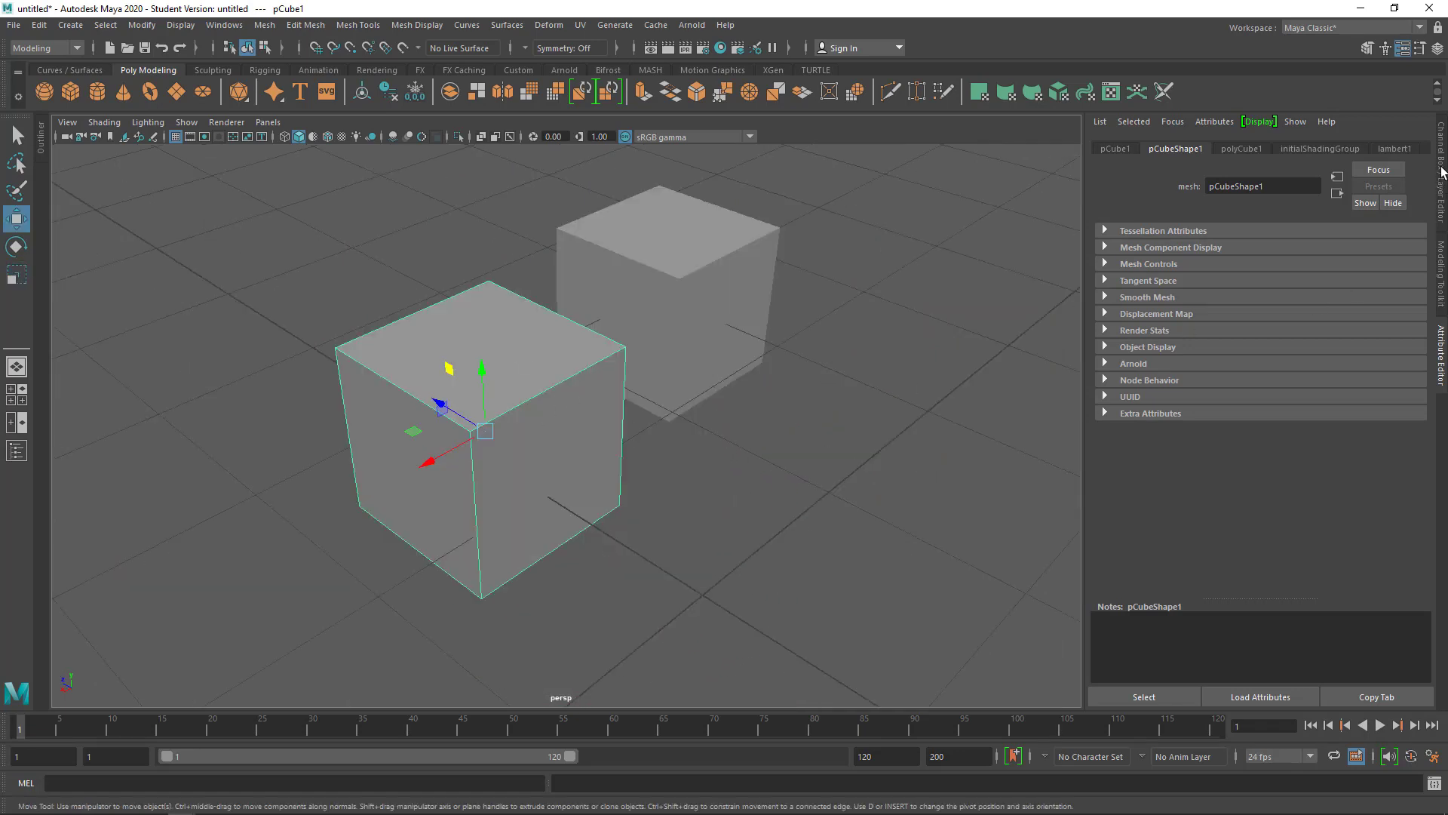
Step: Show the Channel Box and test Translate X values, undoing the changes
{"action": "left_click", "coordinate": [1442, 162]}
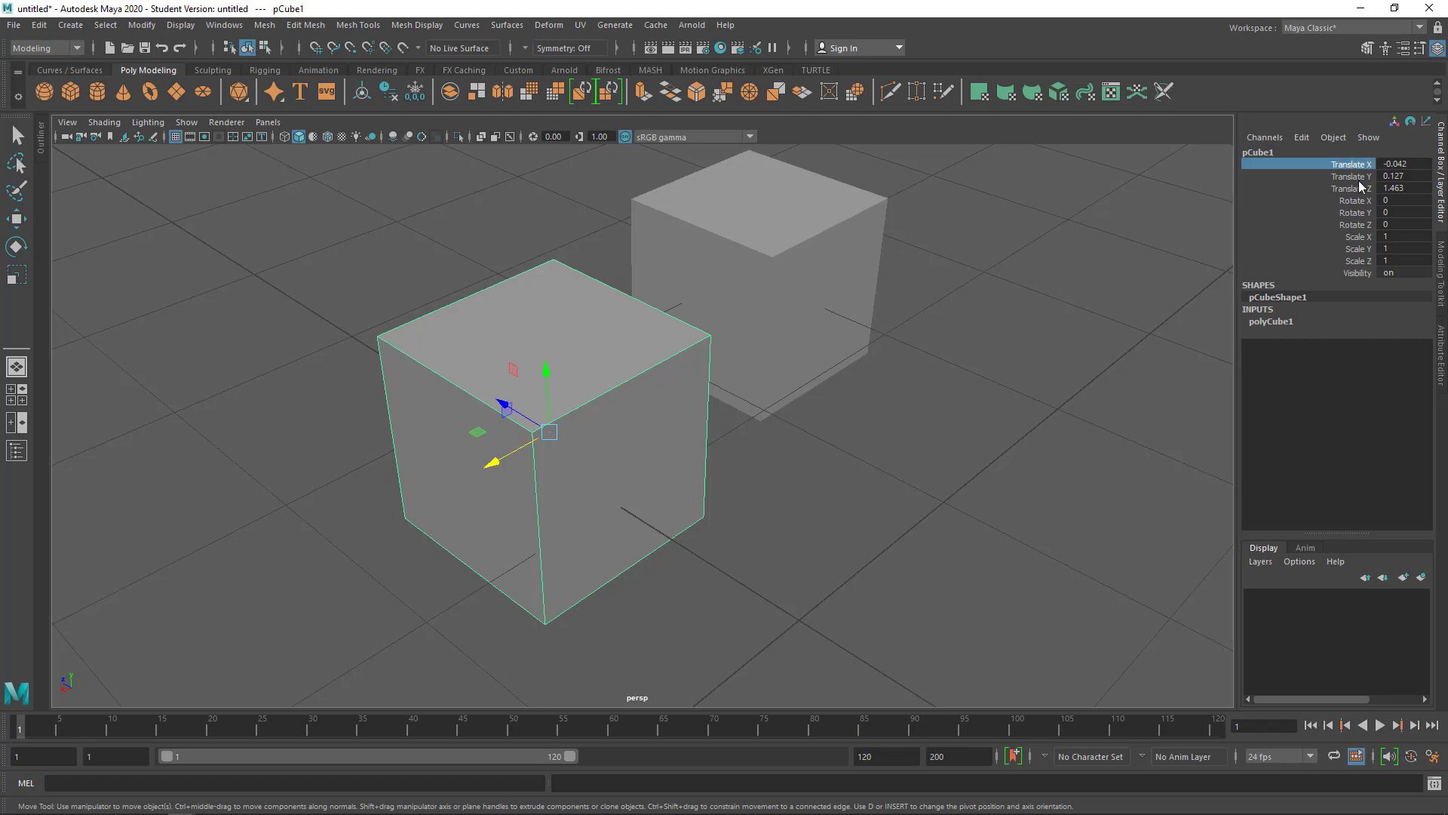
{"action": "left_click_drag", "start_coordinate": [1358, 164], "coordinate": [1360, 225]}
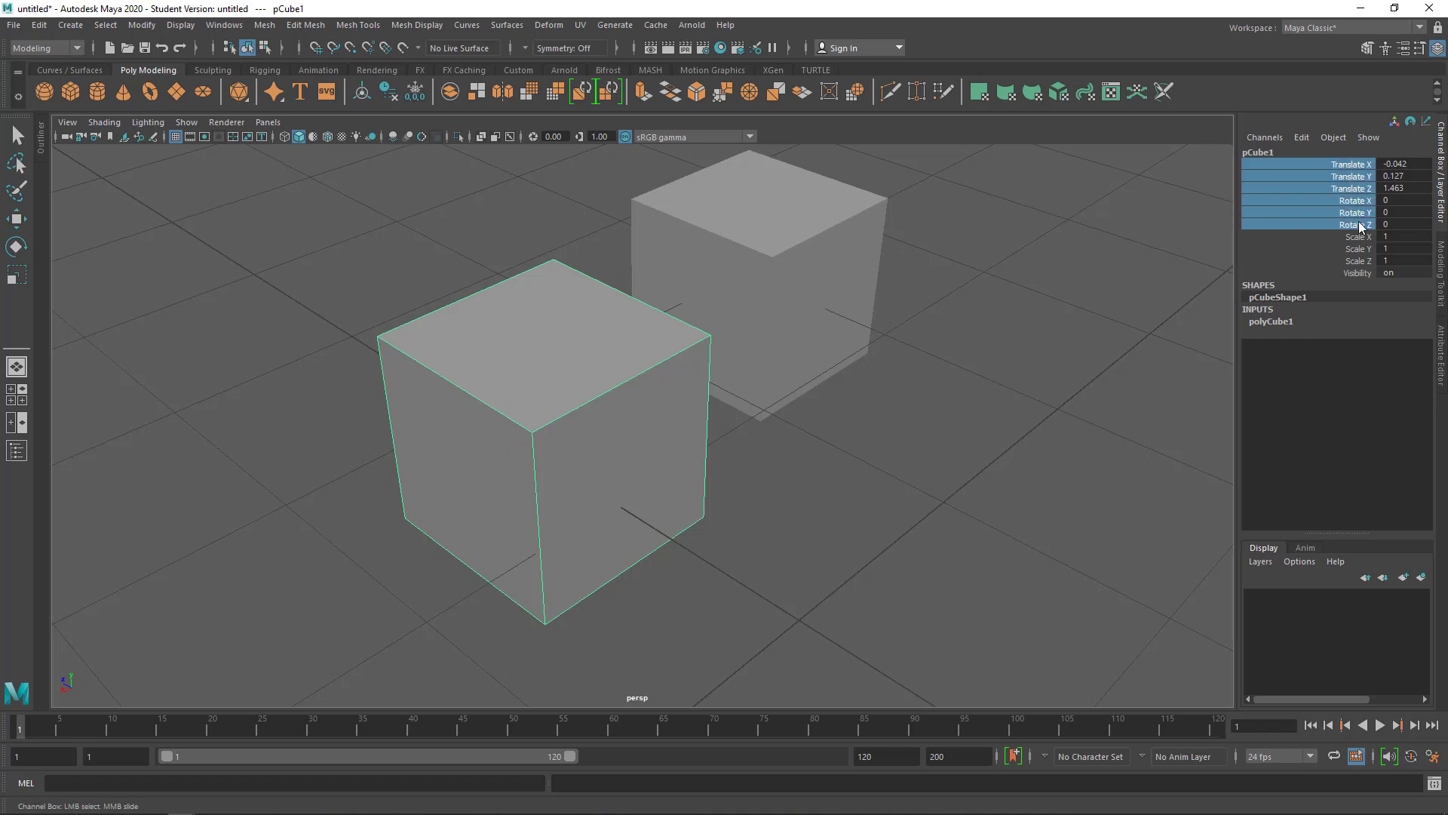
{"action": "left_click", "coordinate": [1356, 166]}
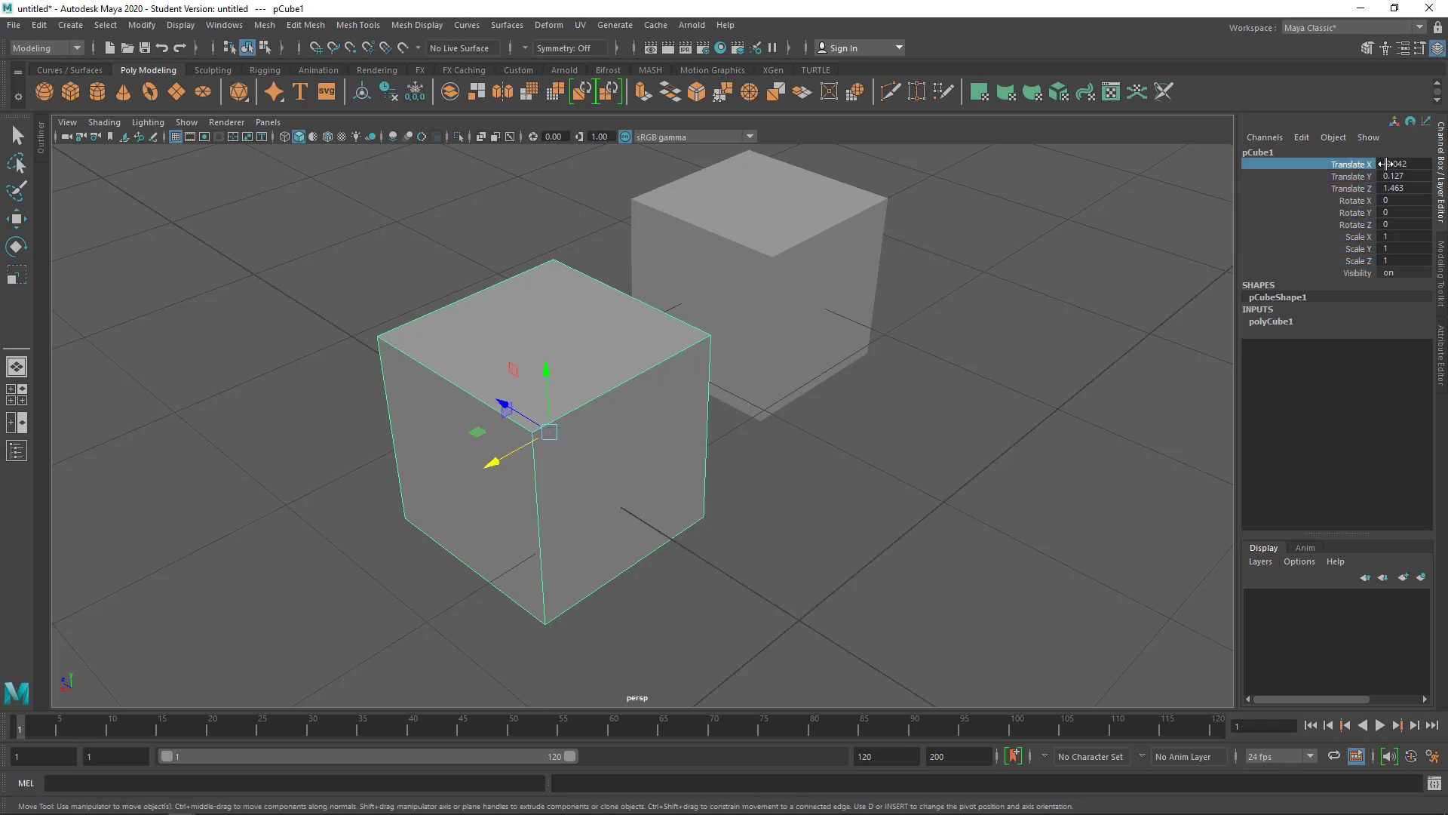
{"action": "left_click_drag", "start_coordinate": [1394, 163], "coordinate": [1411, 163], "text": "ctrl"}
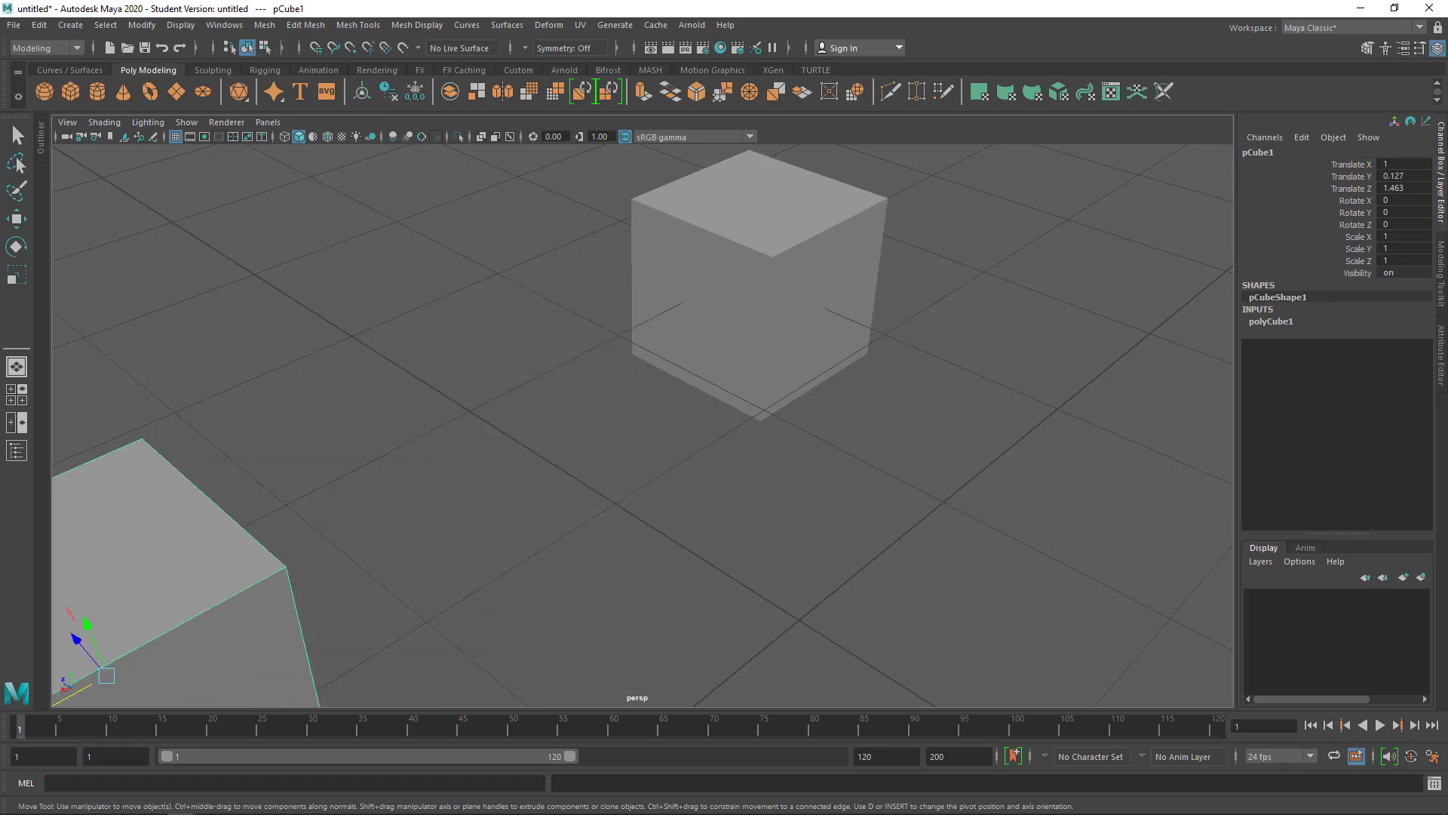
{"action": "key", "text": "ctrl+z"}
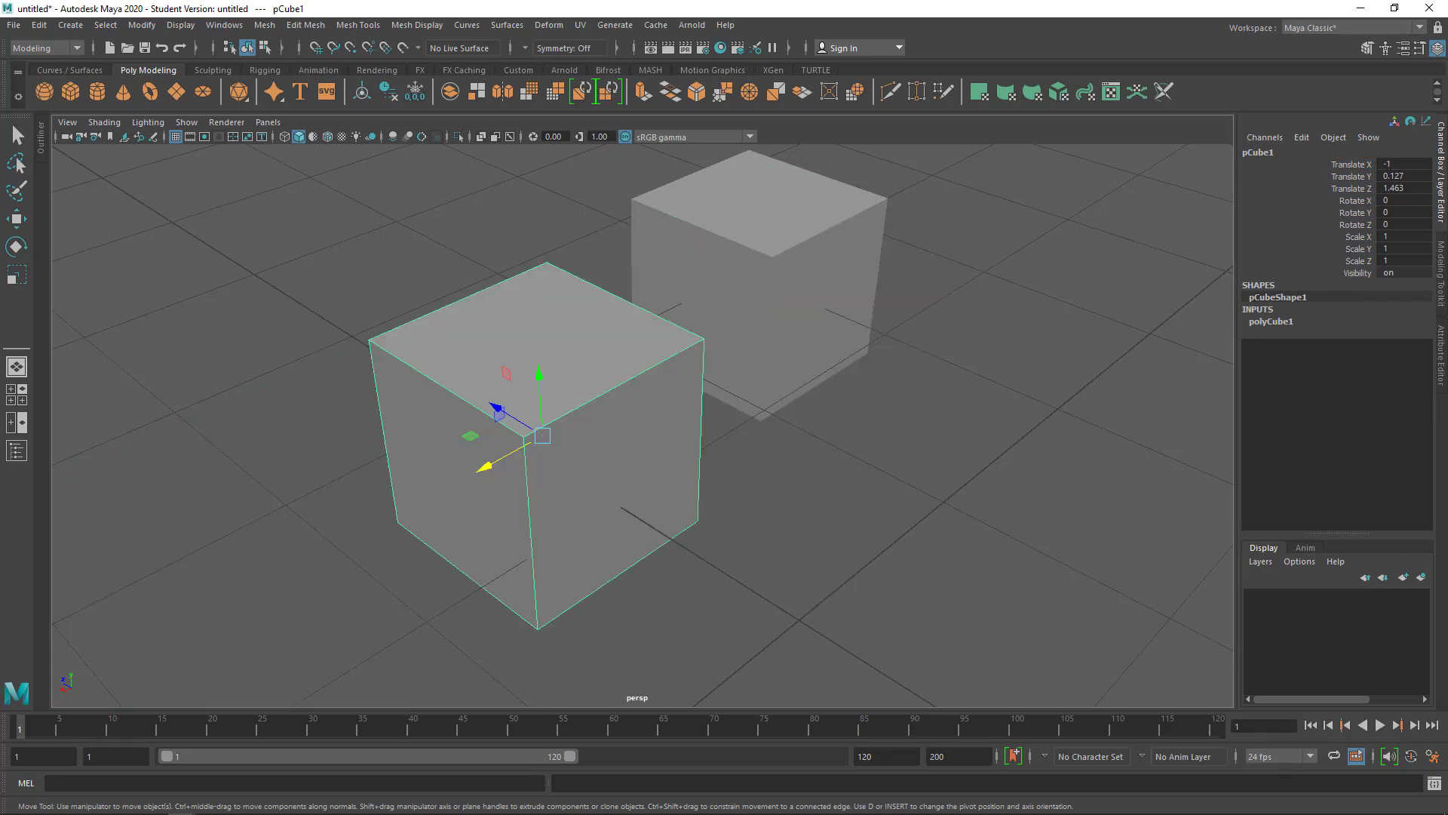
{"action": "key", "text": "ctrl+z"}
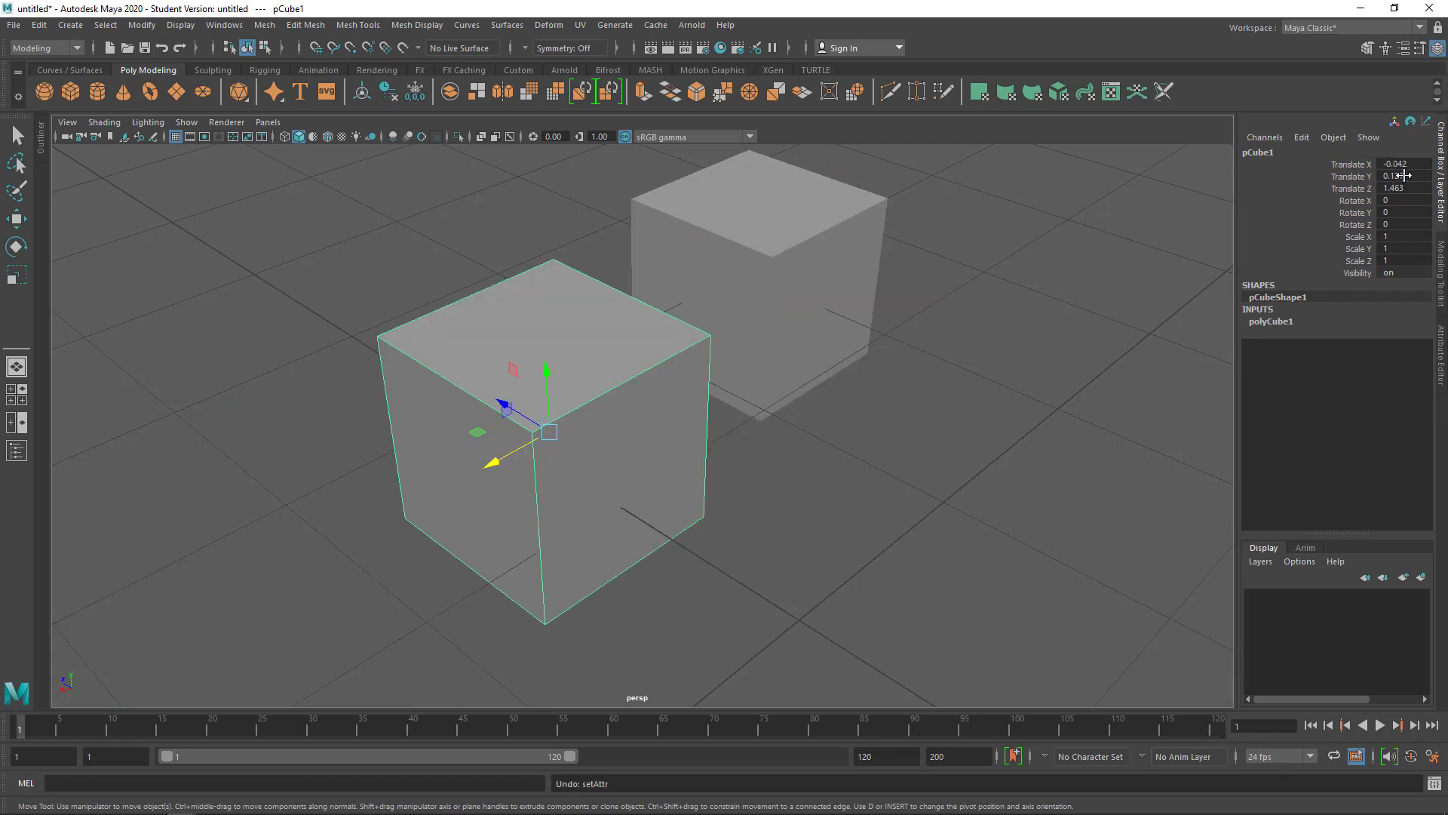
{"action": "key", "text": "ctrl+z"}
{"action": "key", "text": "ctrl+z"}
{"action": "key", "text": "shift+z"}
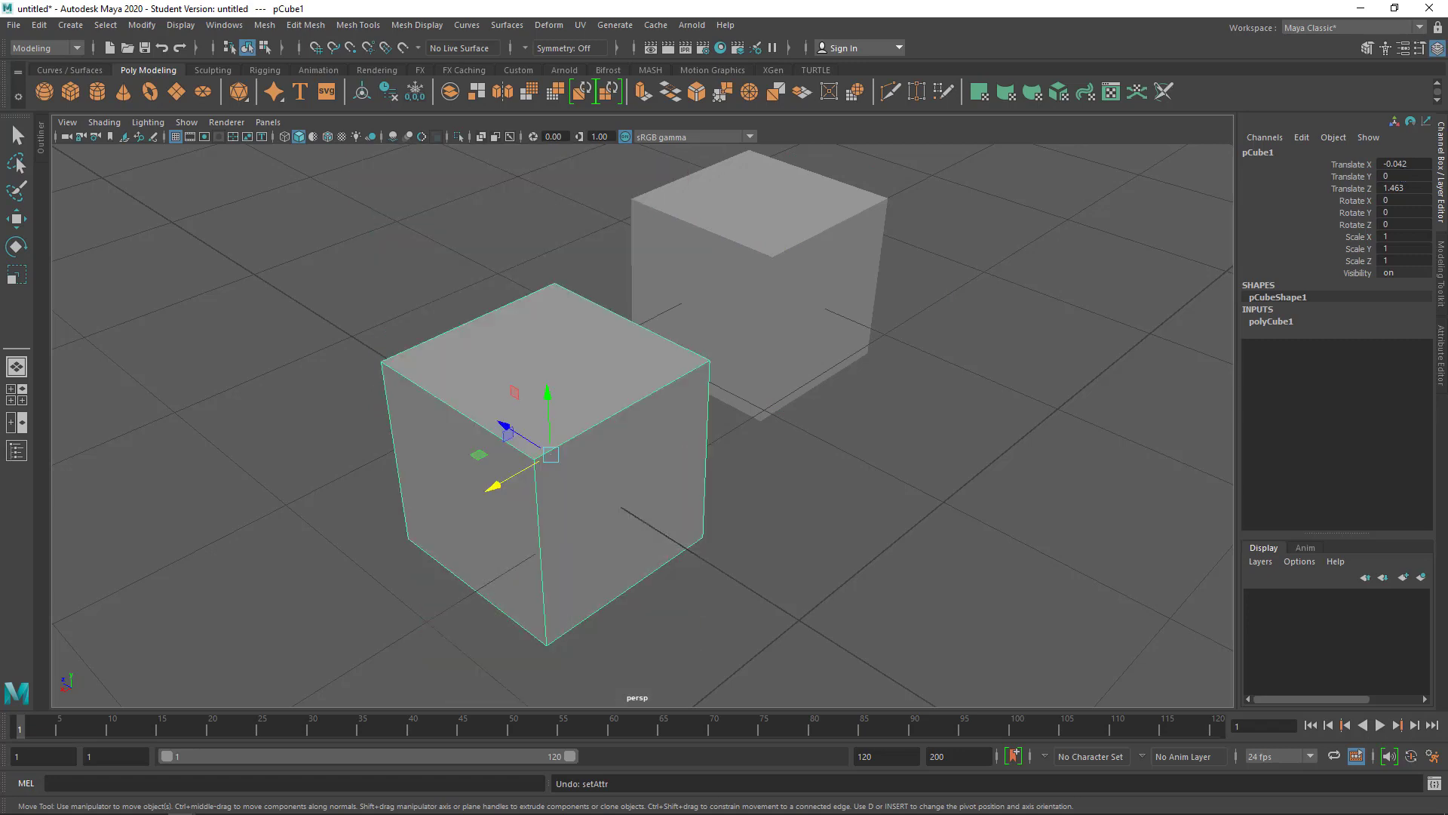
Step: Nudge Translate Y, set Translate Z to 6, then drag it back to 0 and frame the cube
{"action": "left_click_drag", "start_coordinate": [1421, 175], "coordinate": [1426, 175]}
{"action": "double_click", "coordinate": [1404, 188]}
{"action": "type", "text": "1"}
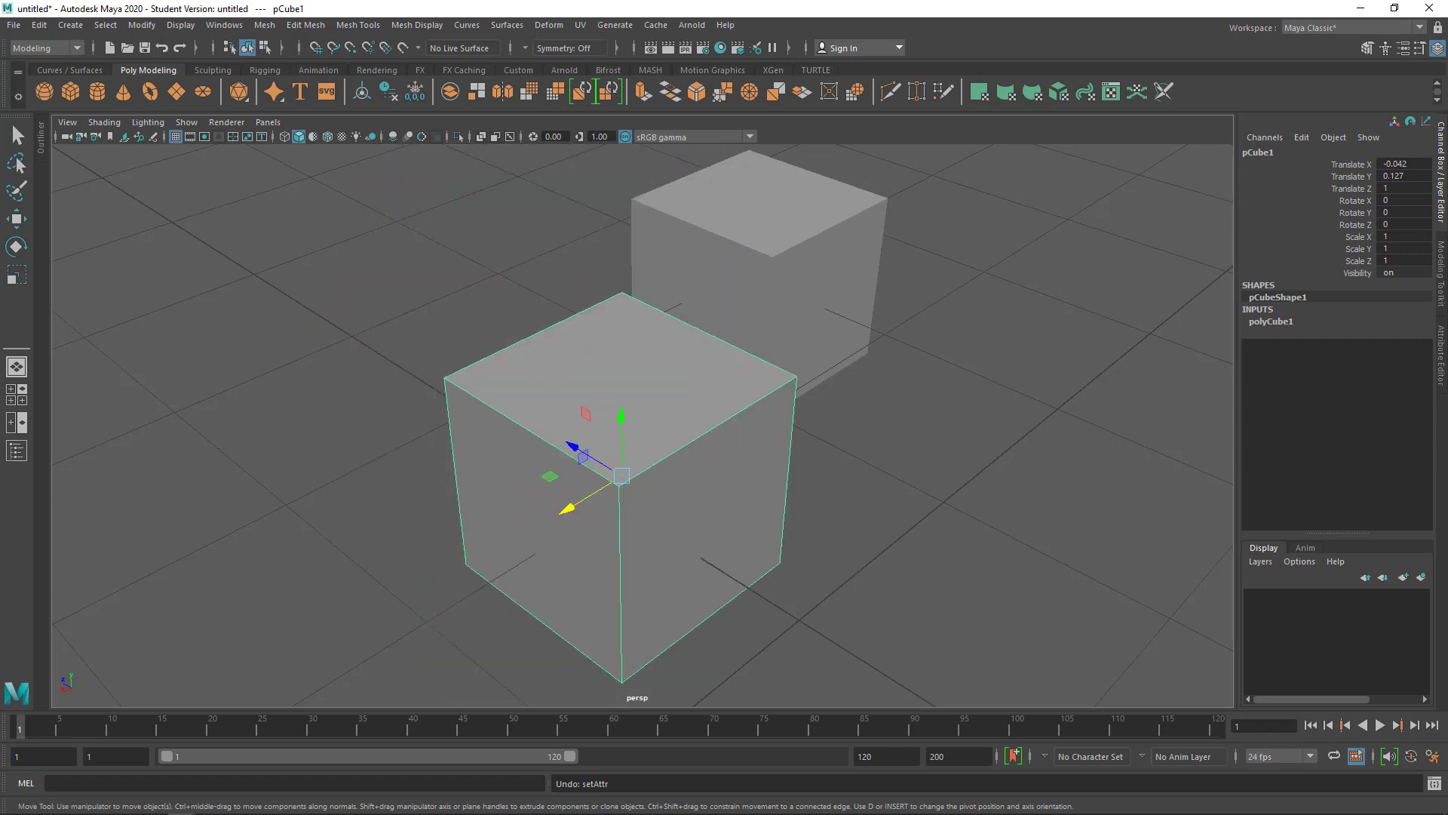
{"action": "type", "text": "6"}
{"action": "key", "text": "Return"}
{"action": "middle_click_drag", "start_coordinate": [1207, 332], "coordinate": [883, 375]}
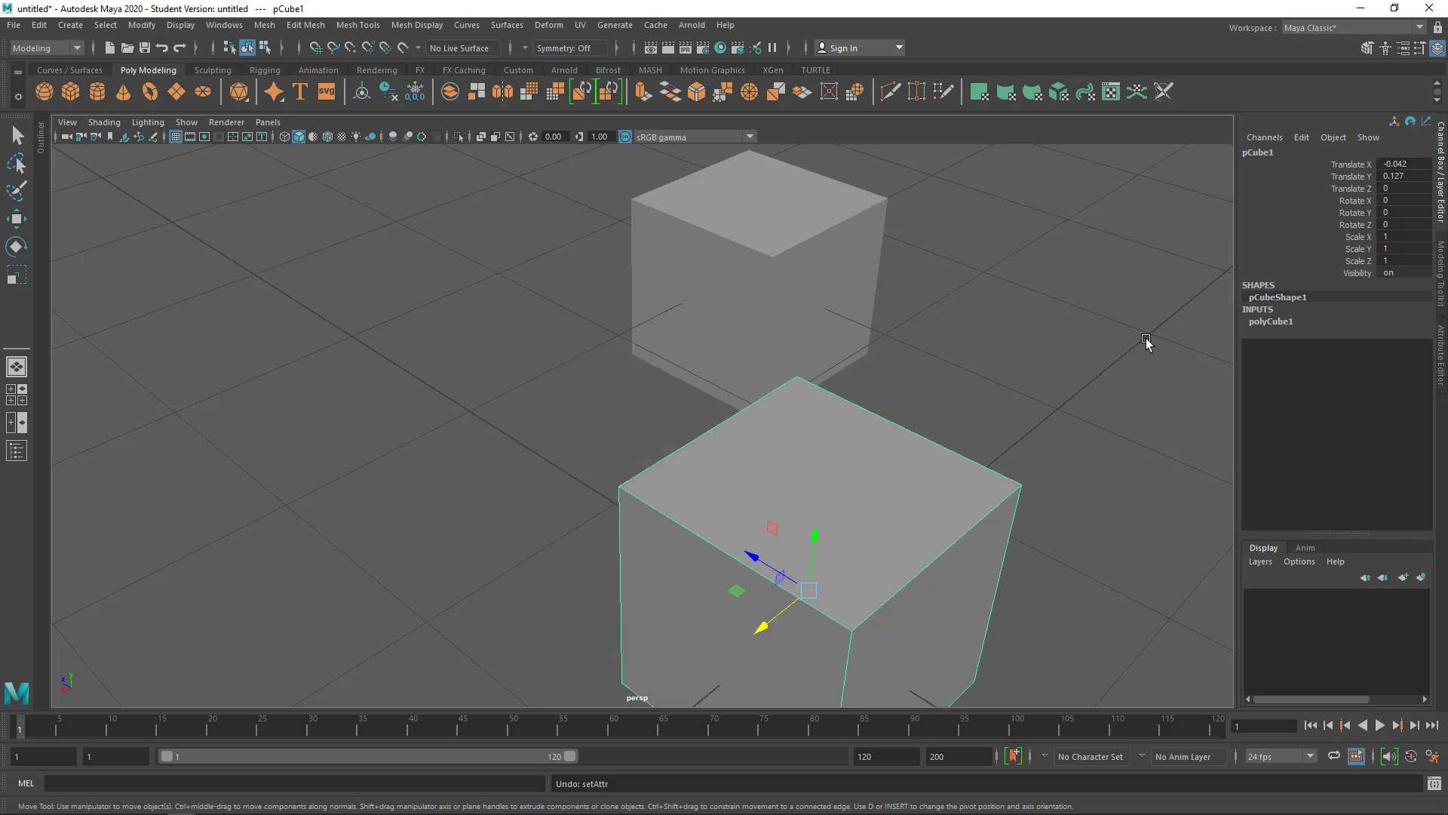
{"action": "key", "text": "f"}
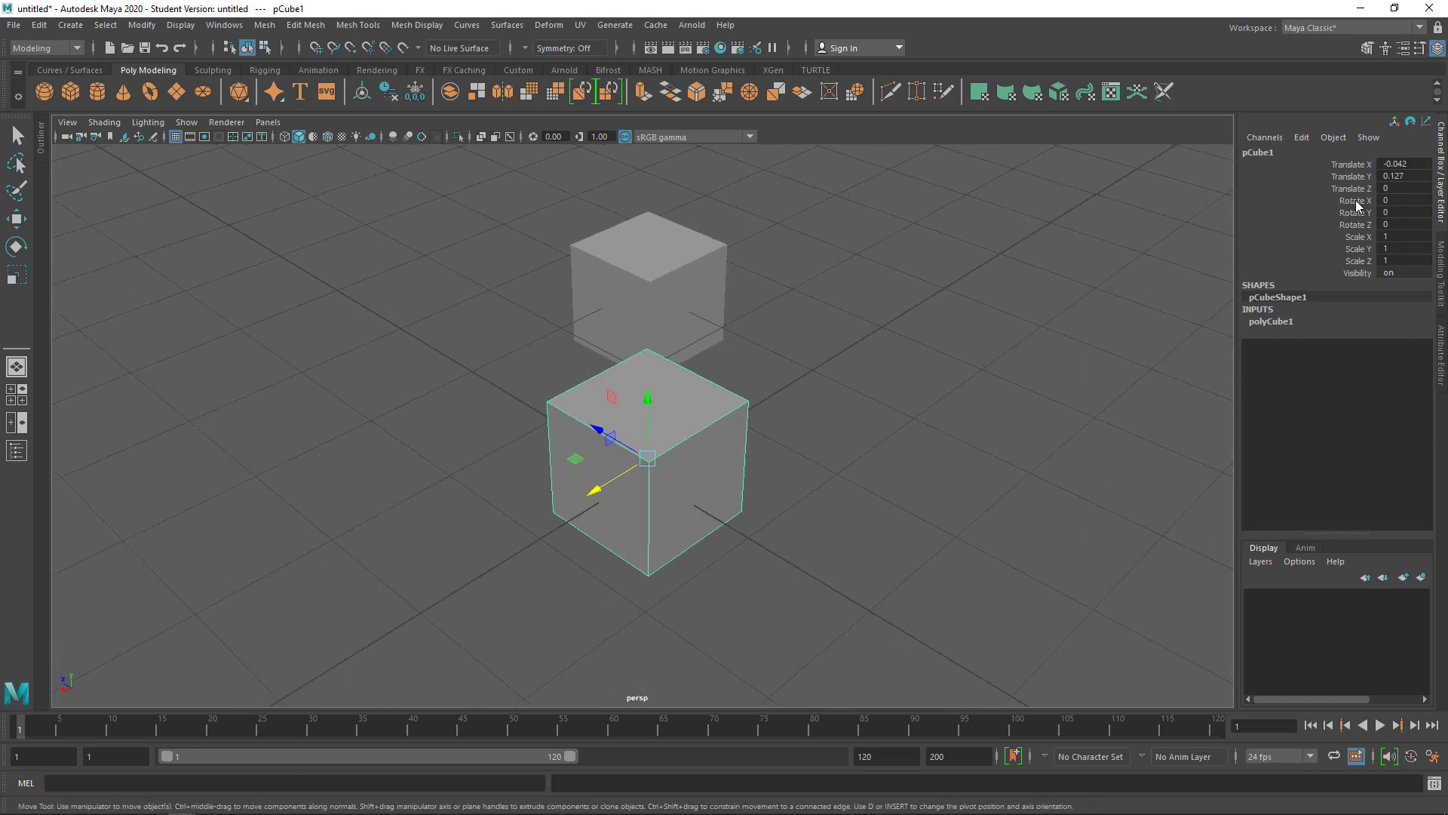
{"action": "left_click", "coordinate": [1355, 200]}
{"action": "mouse_move", "coordinate": [893, 366]}
{"action": "middle_mouse_down"}
{"action": "mouse_move", "coordinate": [1022, 377]}
{"action": "mouse_move", "coordinate": [747, 382]}
{"action": "mouse_move", "coordinate": [941, 408]}
{"action": "mouse_move", "coordinate": [817, 404]}
{"action": "mouse_move", "coordinate": [1047, 365]}
{"action": "middle_mouse_up"}
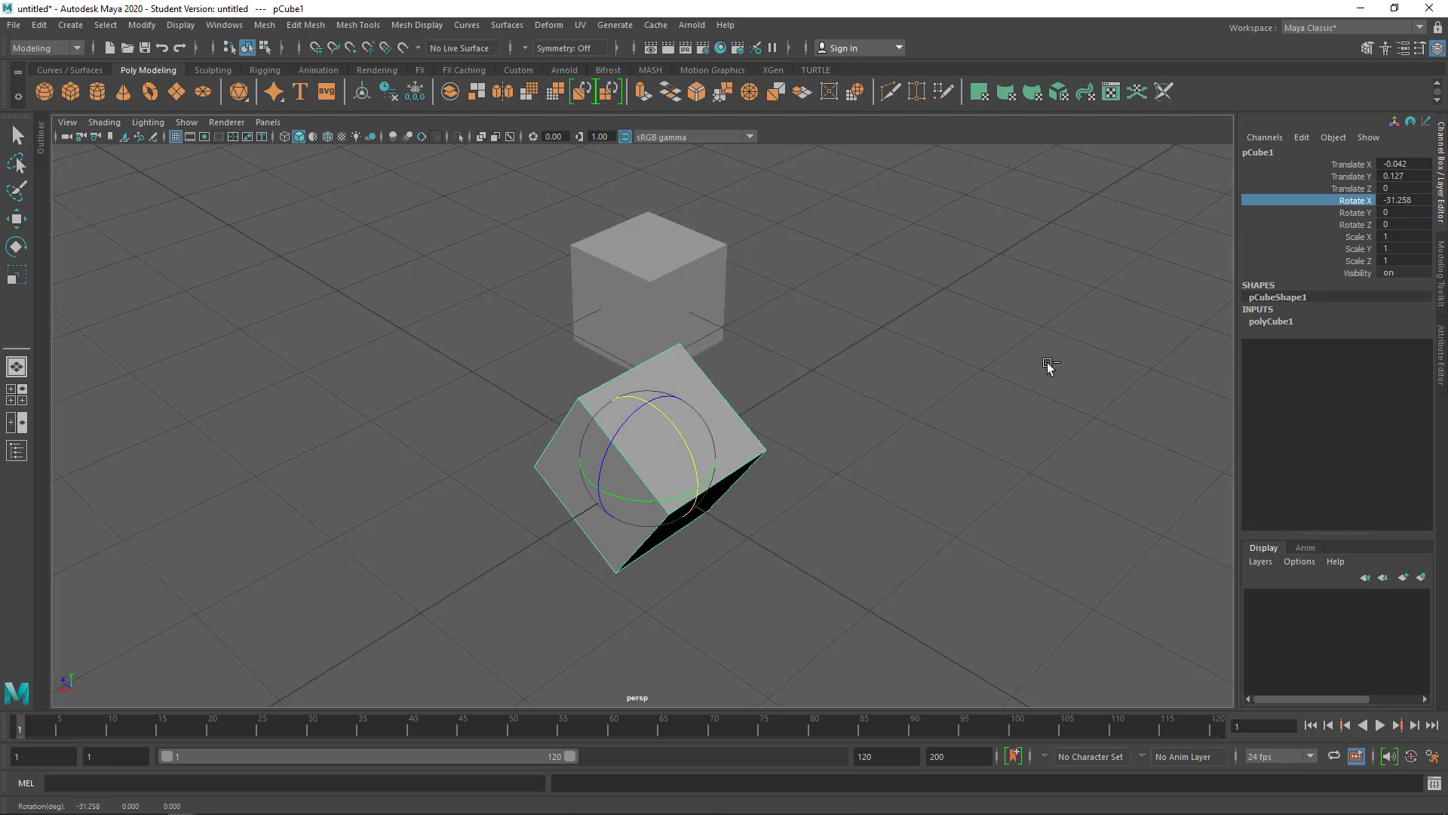
{"action": "key", "text": "ctrl+z"}
{"action": "key", "text": "ctrl+z"}
{"action": "key", "text": "ctrl+z"}
{"action": "left_click", "coordinate": [1355, 213]}
{"action": "mouse_move", "coordinate": [1094, 271]}
{"action": "middle_mouse_down"}
{"action": "mouse_move", "coordinate": [618, 297]}
{"action": "mouse_move", "coordinate": [754, 295]}
{"action": "middle_mouse_up"}
{"action": "key", "text": "ctrl+z"}
{"action": "left_click", "coordinate": [1342, 226]}
{"action": "mouse_move", "coordinate": [792, 346]}
{"action": "middle_mouse_down"}
{"action": "mouse_move", "coordinate": [980, 346]}
{"action": "mouse_move", "coordinate": [766, 353]}
{"action": "mouse_move", "coordinate": [1084, 302]}
{"action": "middle_mouse_up"}
{"action": "key", "text": "ctrl+z"}
{"action": "key", "text": "r"}
{"action": "left_click", "coordinate": [1358, 236]}
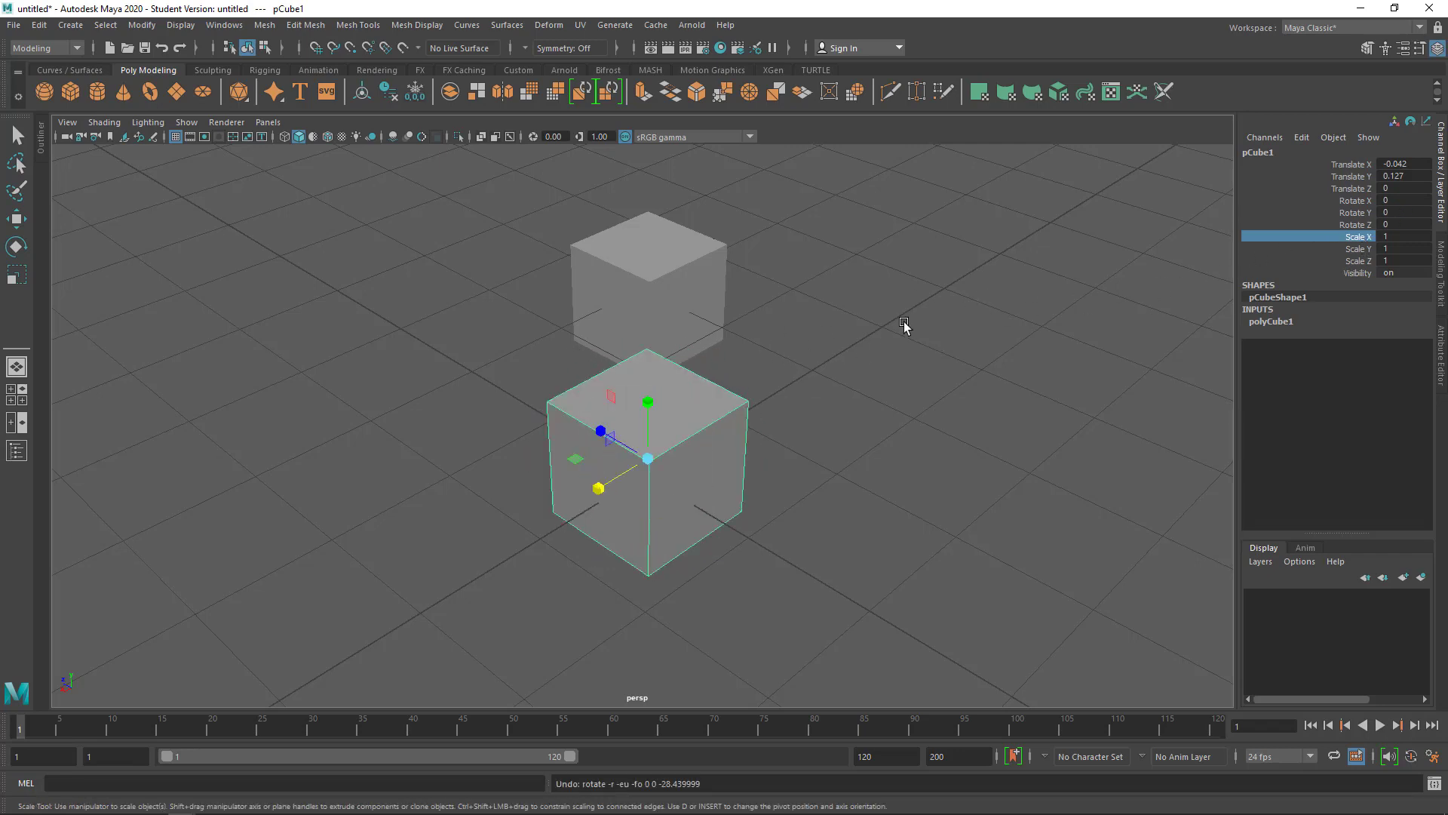
{"action": "mouse_move", "coordinate": [905, 323]}
{"action": "middle_mouse_down"}
{"action": "mouse_move", "coordinate": [1001, 332]}
{"action": "mouse_move", "coordinate": [848, 345]}
{"action": "mouse_move", "coordinate": [1035, 395]}
{"action": "mouse_move", "coordinate": [957, 375]}
{"action": "middle_mouse_up"}
{"action": "key", "text": "ctrl+z"}
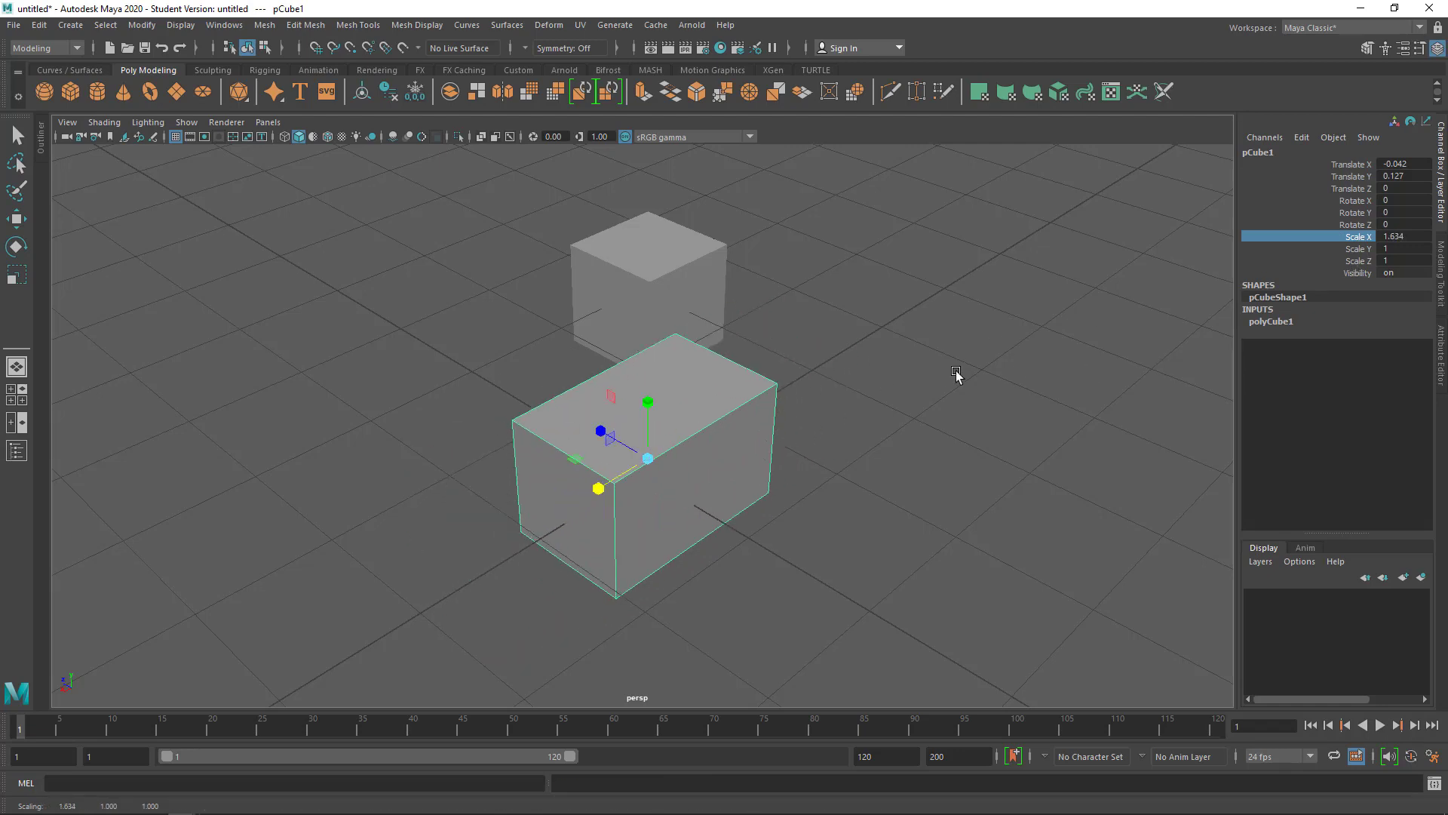
{"action": "key", "text": "ctrl+z"}
{"action": "left_click", "coordinate": [1358, 248]}
{"action": "middle_click_drag", "start_coordinate": [883, 307], "coordinate": [1076, 333]}
{"action": "key", "text": "ctrl+z"}
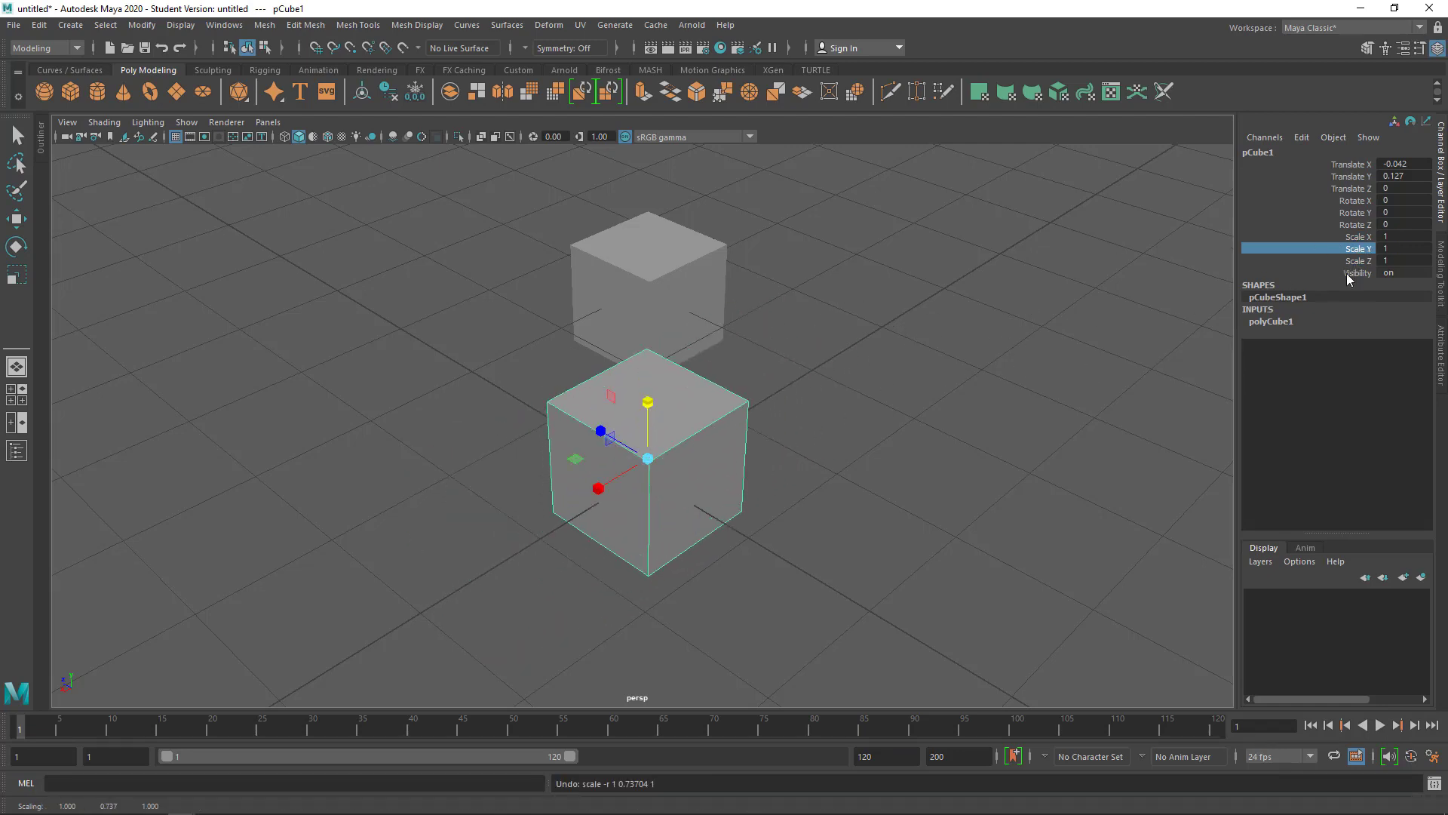
{"action": "left_click", "coordinate": [1361, 261]}
{"action": "mouse_move", "coordinate": [801, 368]}
{"action": "middle_mouse_down"}
{"action": "mouse_move", "coordinate": [707, 375]}
{"action": "mouse_move", "coordinate": [841, 382]}
{"action": "middle_mouse_up"}
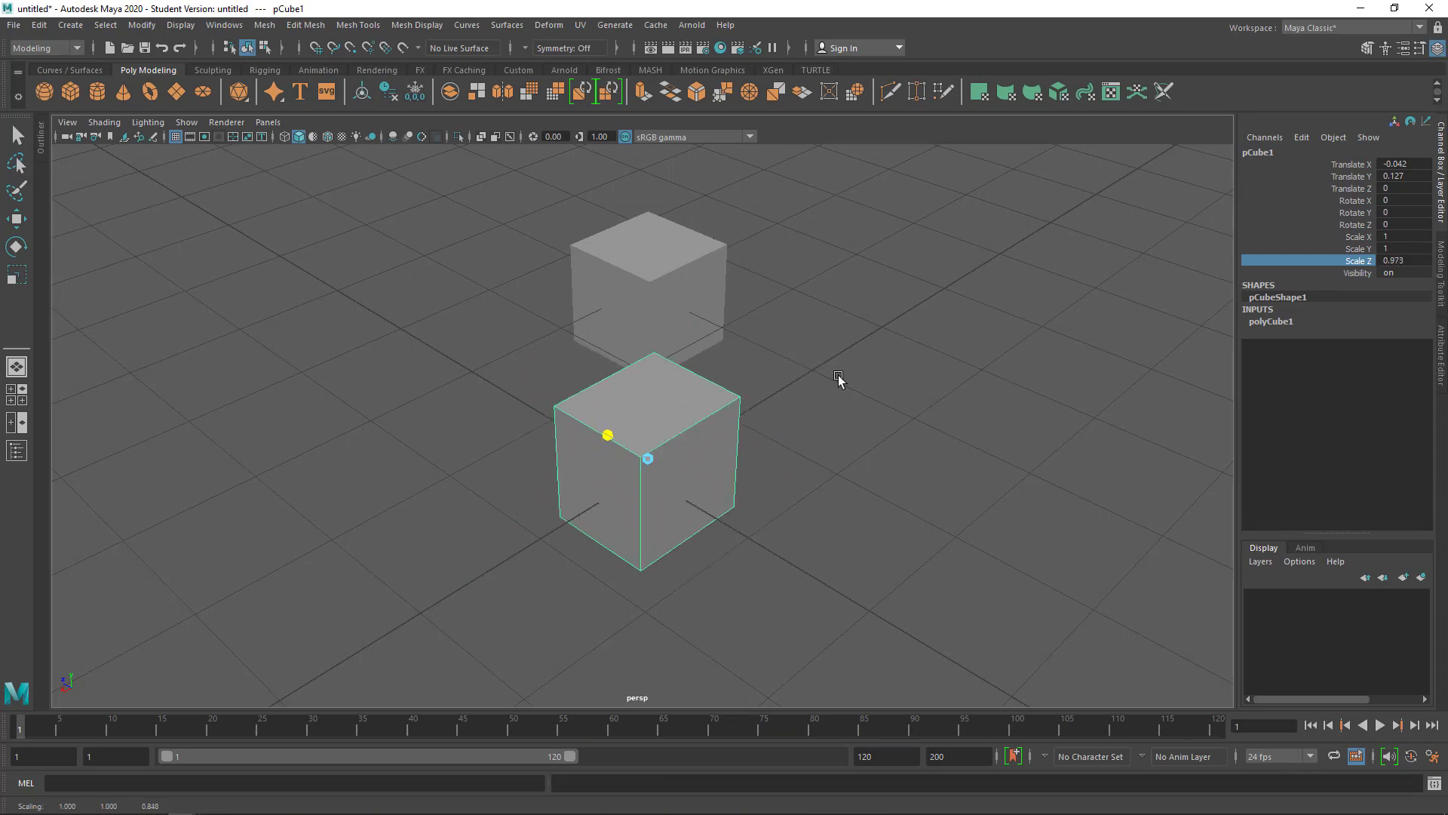
{"action": "key", "text": "w"}
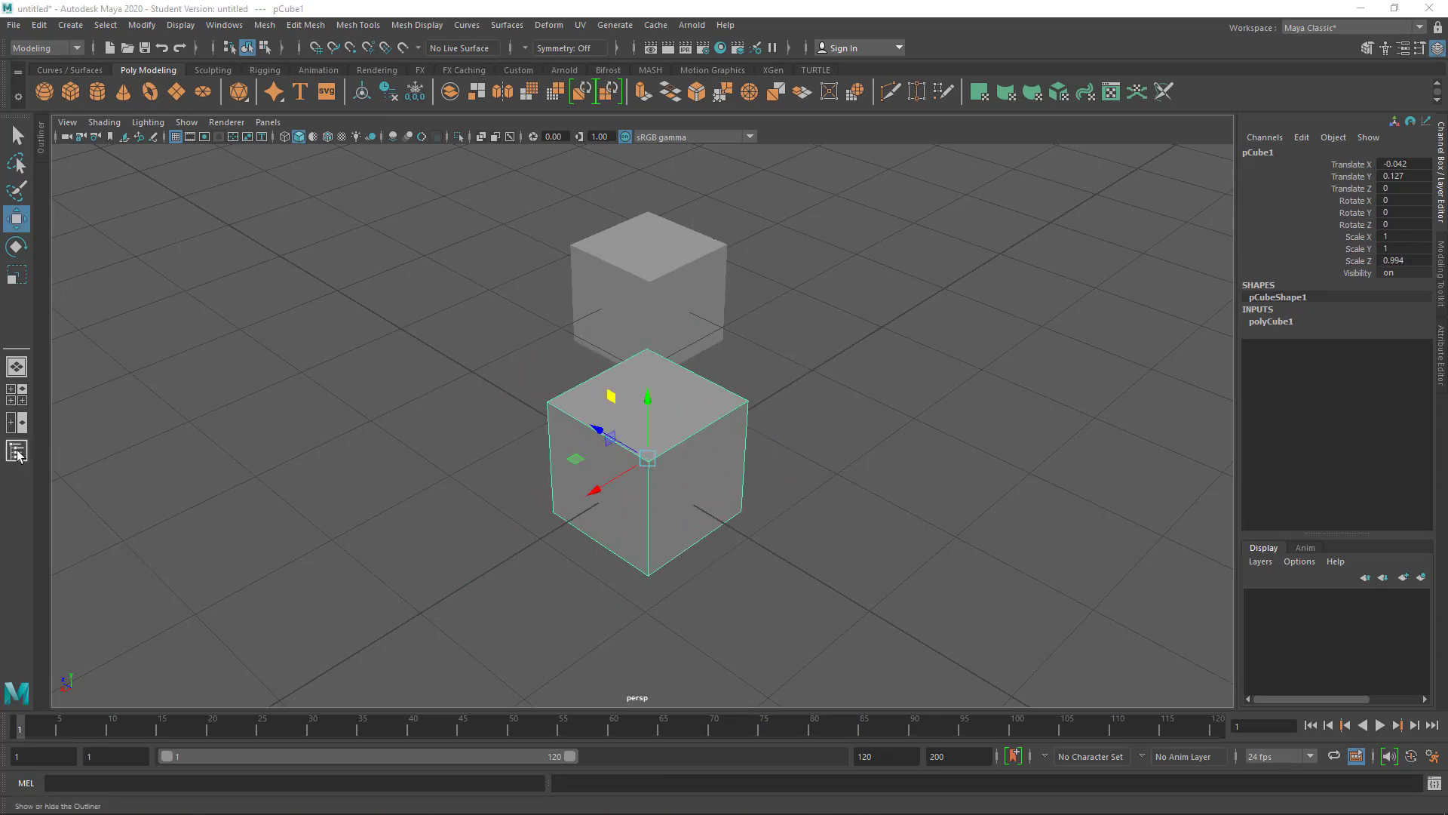
Step: Rename pCube1 to 'cubo' in the Outliner, then select pCube2 in the viewport
{"action": "left_click", "coordinate": [16, 451]}
{"action": "left_click", "coordinate": [112, 239]}
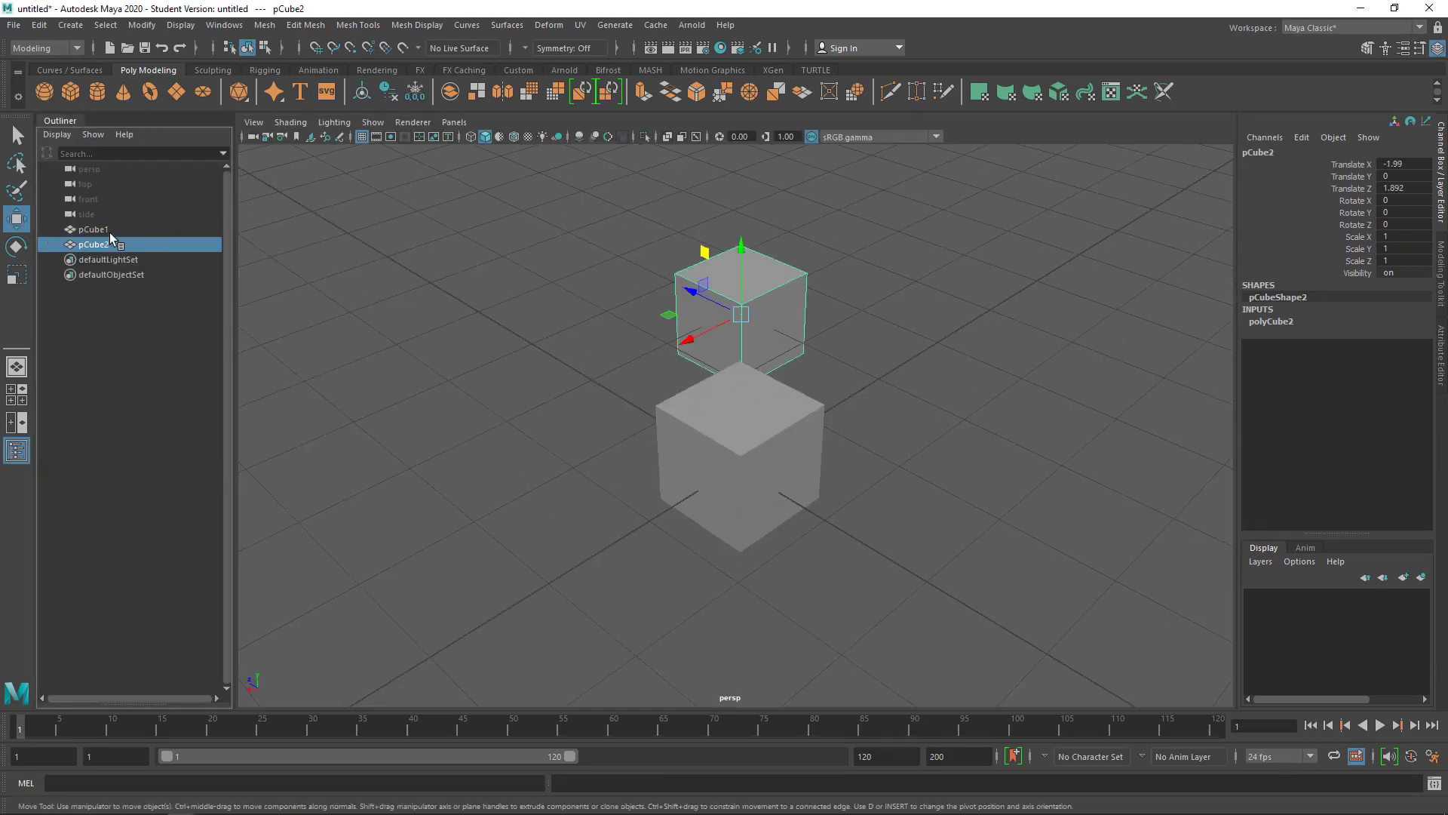
{"action": "left_click", "coordinate": [111, 239]}
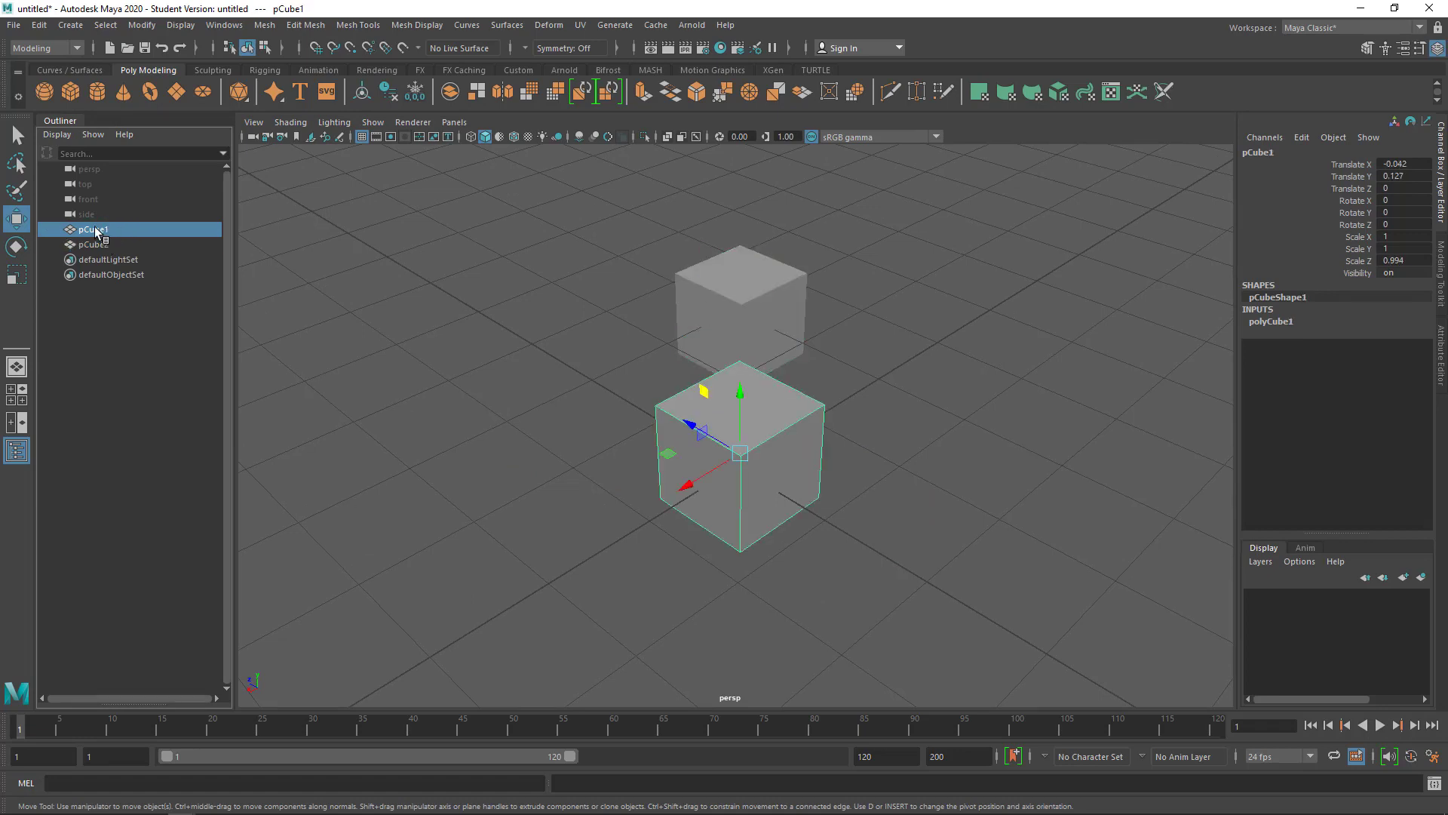
{"action": "double_click", "coordinate": [96, 230]}
{"action": "type", "text": "cubo"}
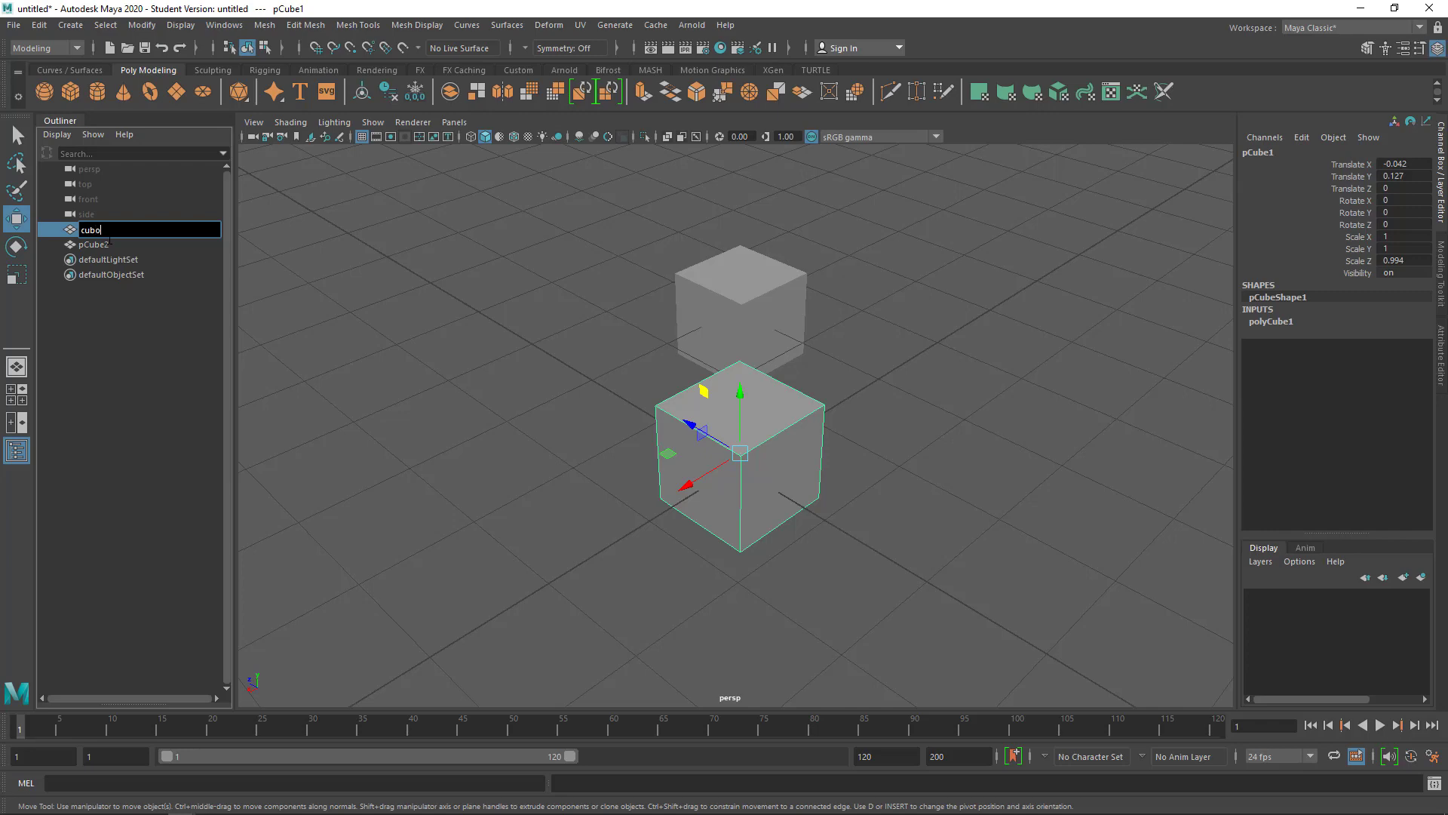
{"action": "key", "text": "Return"}
{"action": "left_click", "coordinate": [687, 309]}
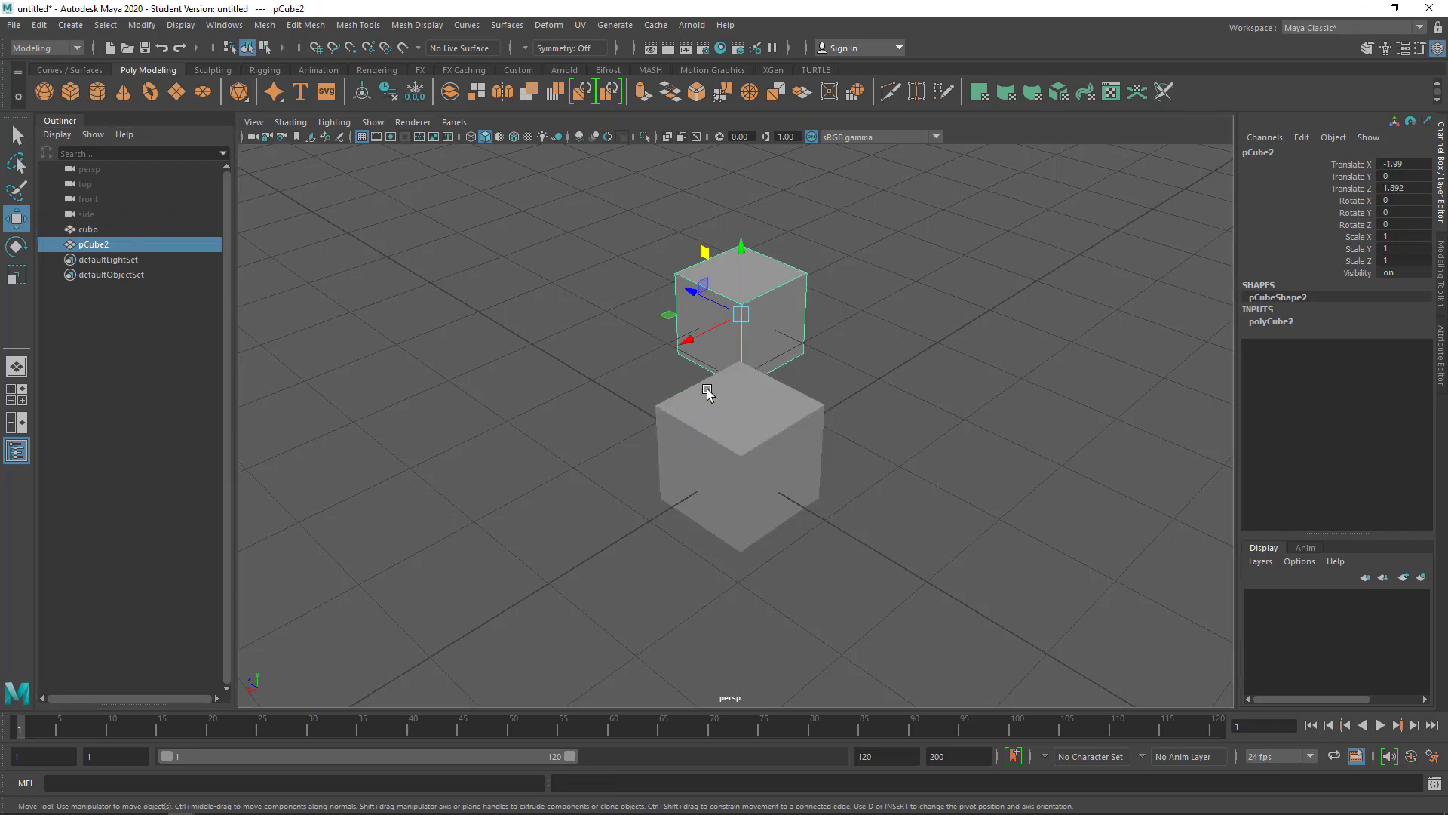
{"action": "scroll", "coordinate": [543, 423], "scroll_direction": "up", "scroll_amount": 1}
{"action": "mouse_move", "coordinate": [823, 510]}
{"action": "left_mouse_down", "text": "alt"}
{"action": "mouse_move", "coordinate": [820, 537]}
{"action": "mouse_move", "coordinate": [815, 526]}
{"action": "left_mouse_up", "text": "alt"}
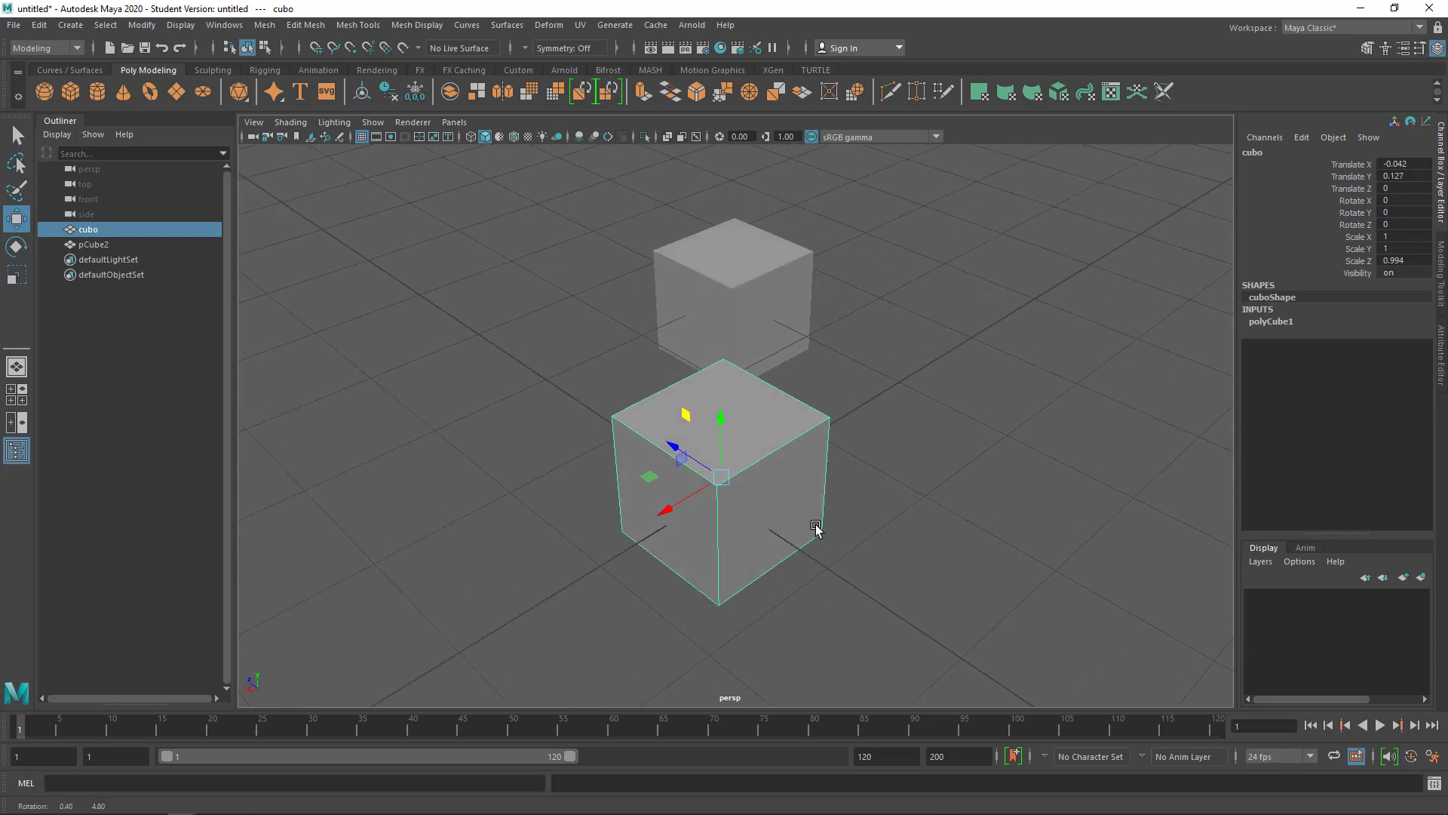
Step: Open cubo's polyCube1 attributes, test the width and subdivision sliders, and undo each change
{"action": "left_click", "coordinate": [1442, 340]}
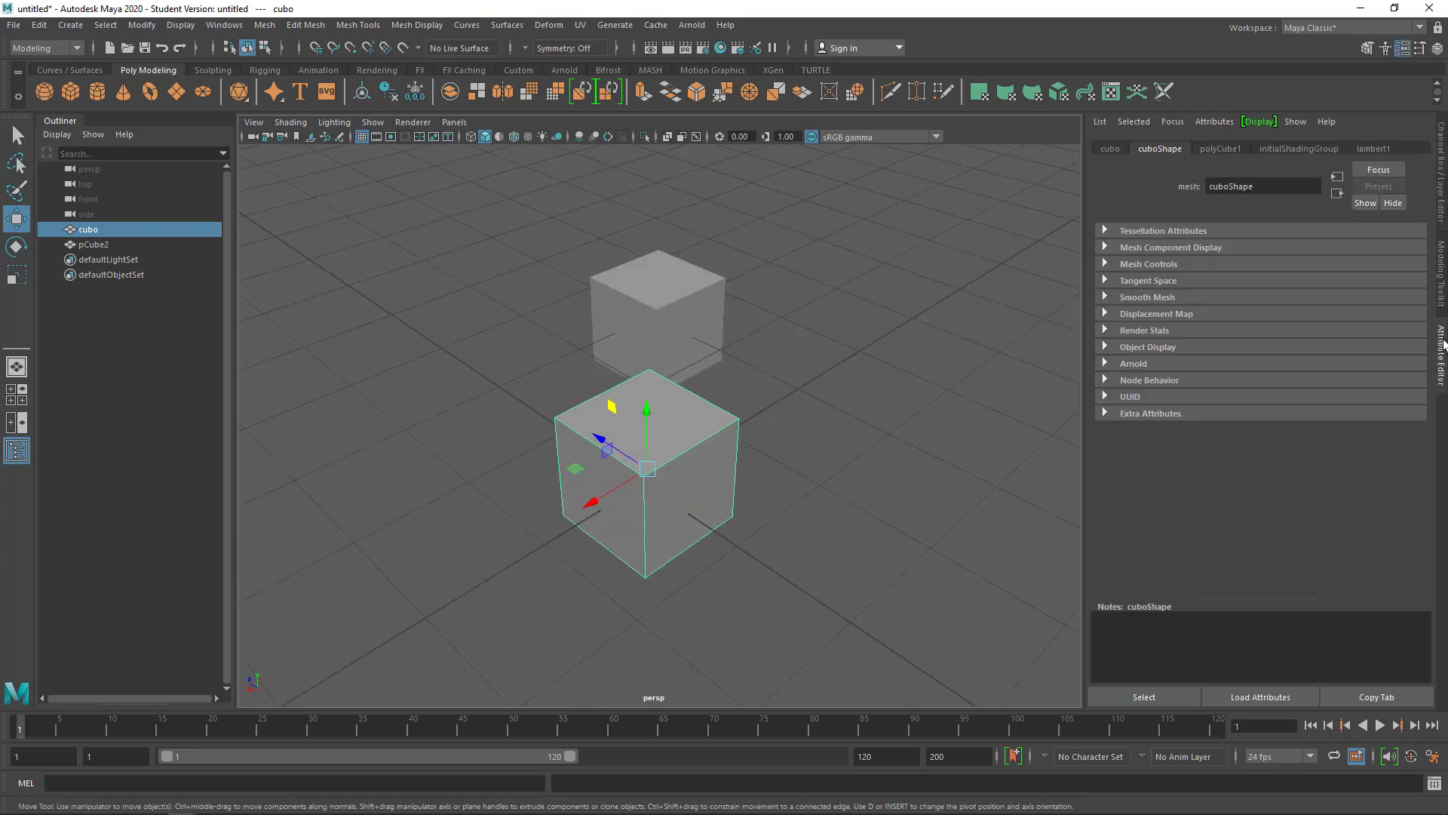
{"action": "left_click", "coordinate": [1222, 149]}
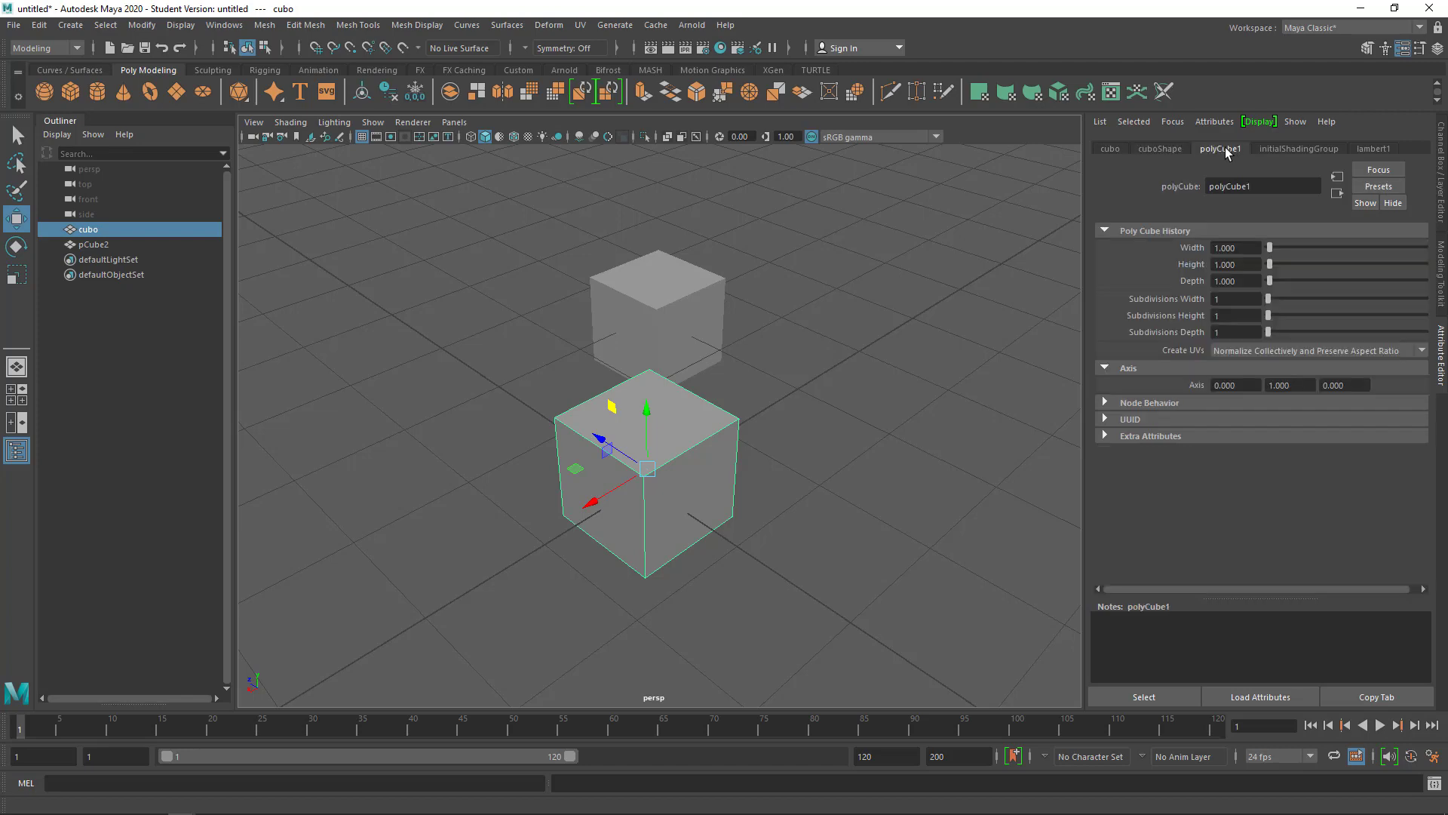
{"action": "mouse_move", "coordinate": [856, 382]}
{"action": "left_mouse_down", "text": "alt"}
{"action": "mouse_move", "coordinate": [895, 382]}
{"action": "mouse_move", "coordinate": [876, 391]}
{"action": "mouse_move", "coordinate": [884, 442]}
{"action": "left_mouse_up", "text": "alt"}
{"action": "mouse_move", "coordinate": [1272, 257]}
{"action": "left_mouse_down"}
{"action": "mouse_move", "coordinate": [1287, 266]}
{"action": "mouse_move", "coordinate": [1274, 262]}
{"action": "mouse_move", "coordinate": [1286, 282]}
{"action": "mouse_move", "coordinate": [1273, 287]}
{"action": "left_mouse_up"}
{"action": "key", "text": "ctrl+z"}
{"action": "key", "text": "ctrl+z"}
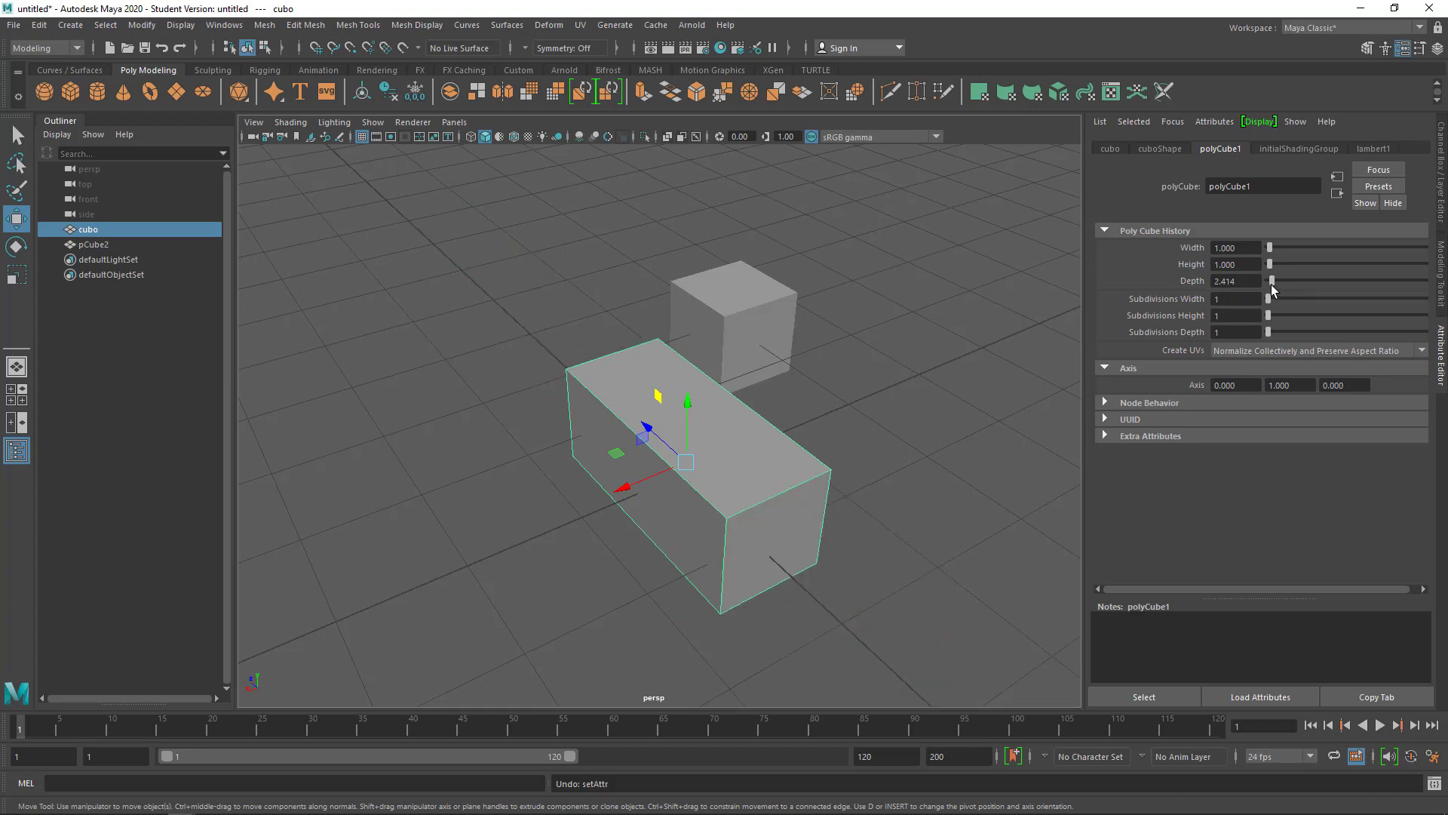
{"action": "key", "text": "ctrl+z"}
{"action": "scroll", "coordinate": [973, 362], "scroll_direction": "up", "scroll_amount": 2}
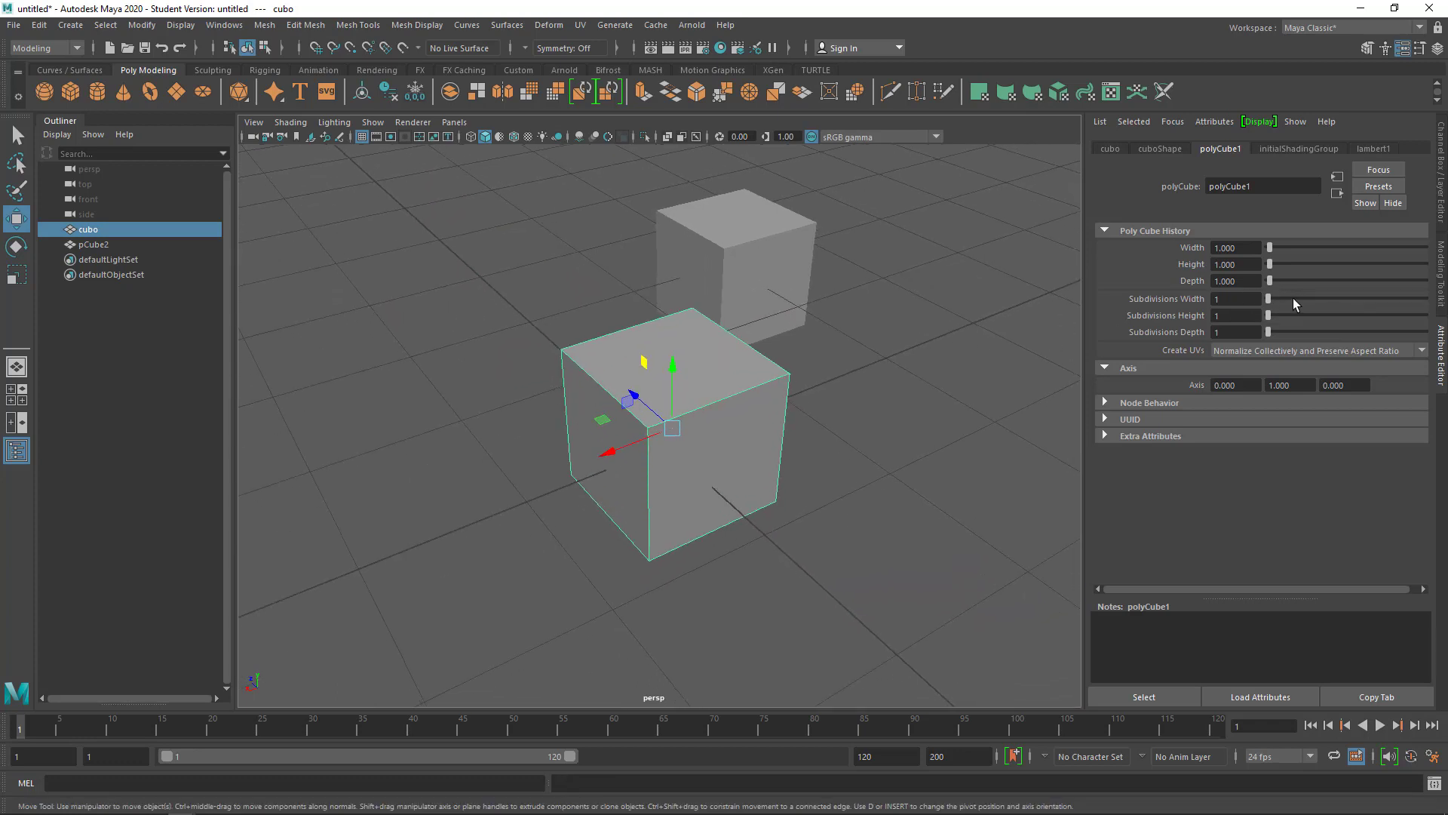
{"action": "left_click_drag", "start_coordinate": [1270, 300], "coordinate": [1274, 302]}
{"action": "key", "text": "ctrl+z"}
{"action": "mouse_move", "coordinate": [1271, 301]}
{"action": "left_mouse_down"}
{"action": "mouse_move", "coordinate": [1300, 314]}
{"action": "mouse_move", "coordinate": [1268, 334]}
{"action": "left_mouse_up"}
{"action": "key", "text": "ctrl+z"}
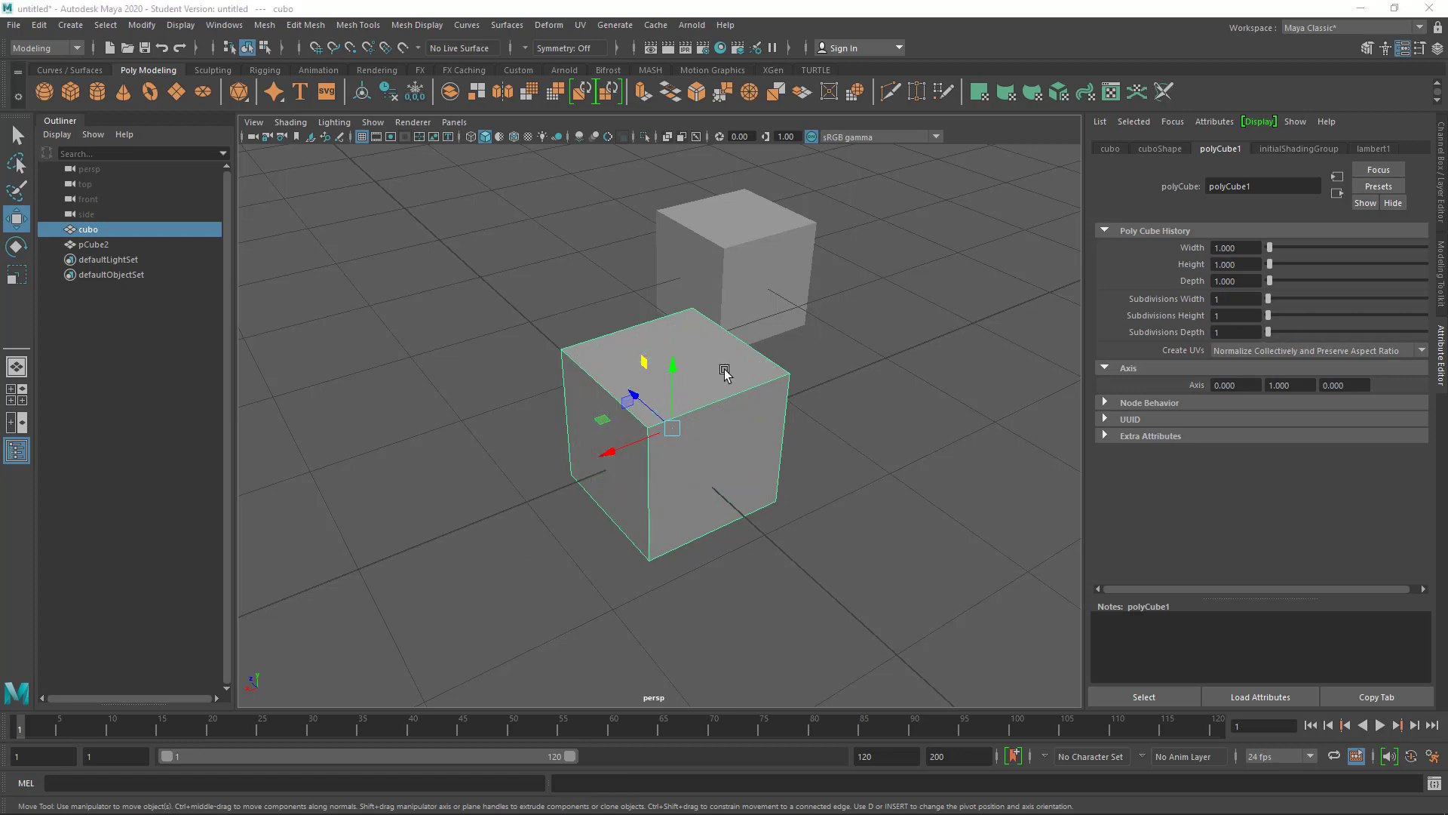
{"action": "left_click", "coordinate": [17, 400]}
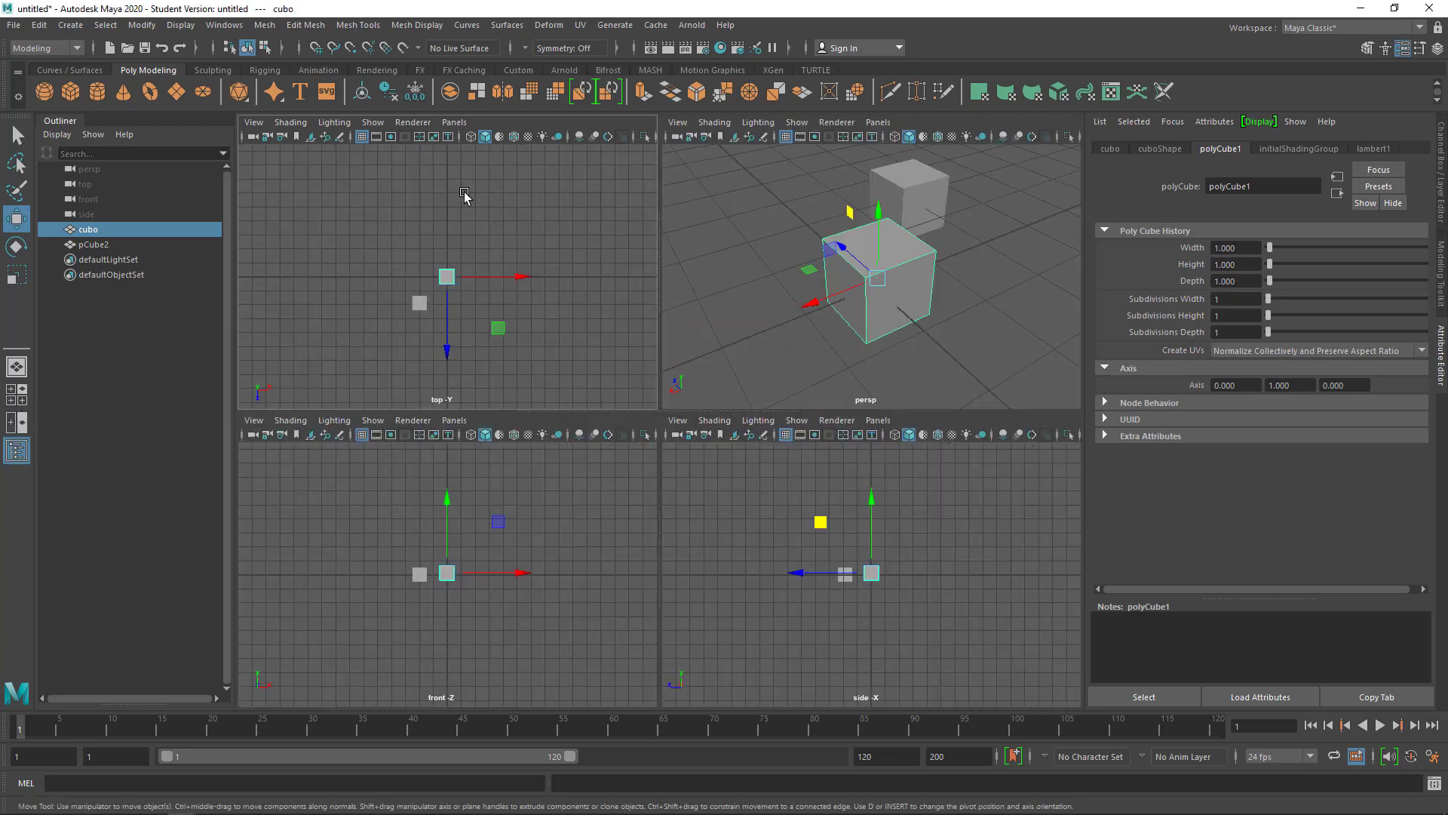
{"action": "left_click", "coordinate": [545, 519]}
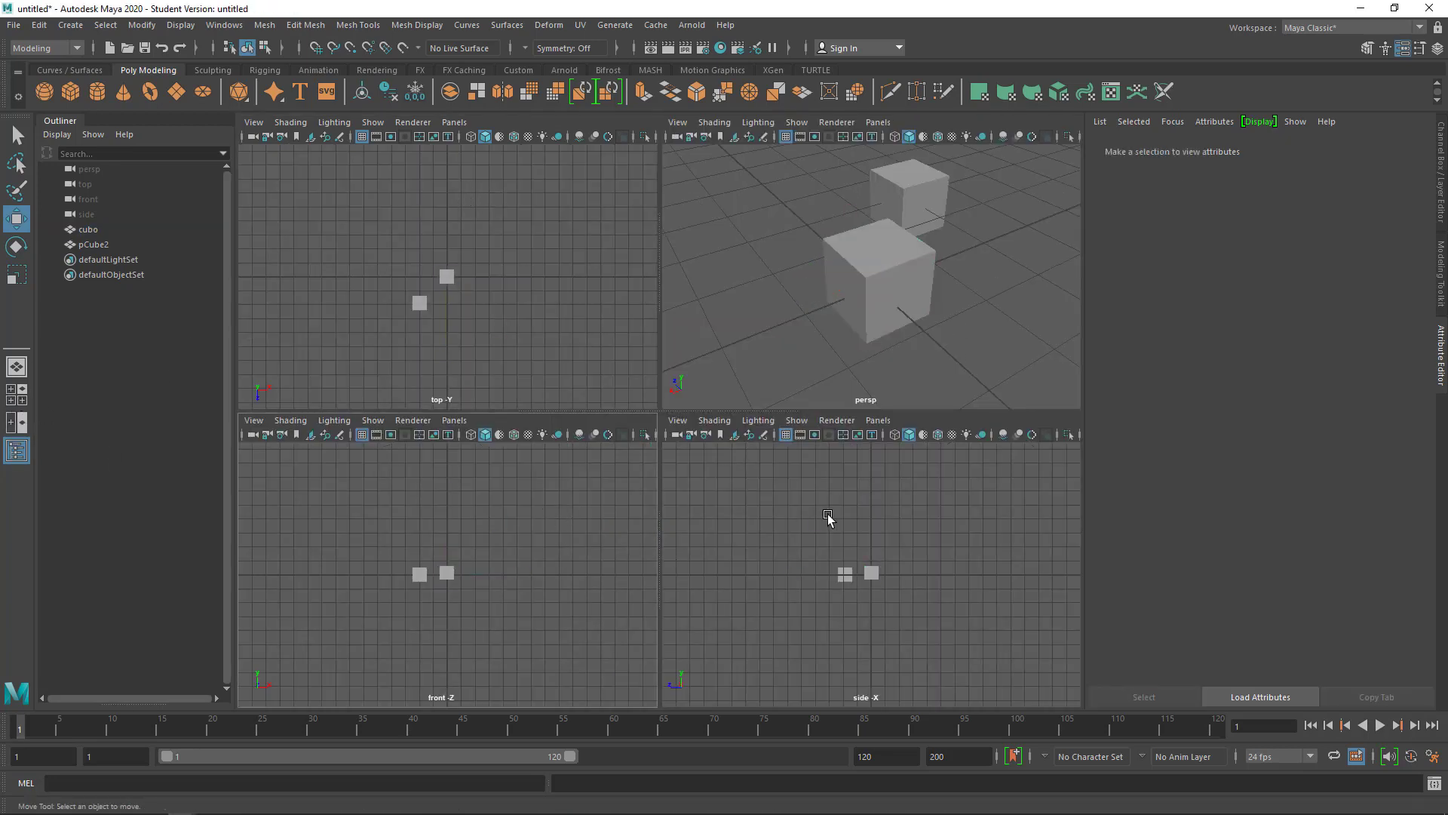
{"action": "left_click", "coordinate": [830, 275]}
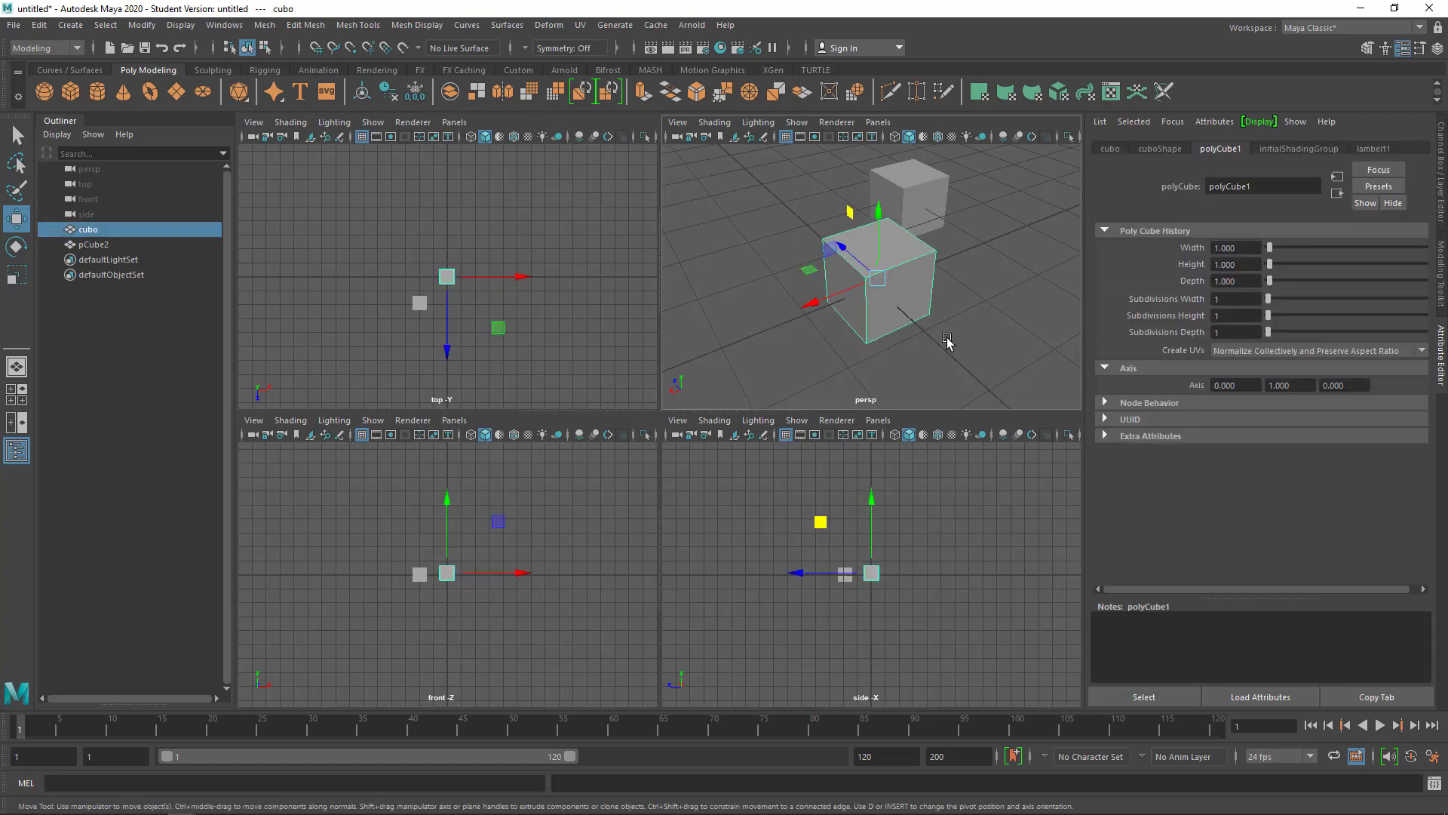
{"action": "mouse_move", "coordinate": [947, 341]}
{"action": "left_mouse_down", "text": "alt"}
{"action": "mouse_move", "coordinate": [786, 339]}
{"action": "mouse_move", "coordinate": [861, 336]}
{"action": "left_mouse_up", "text": "alt"}
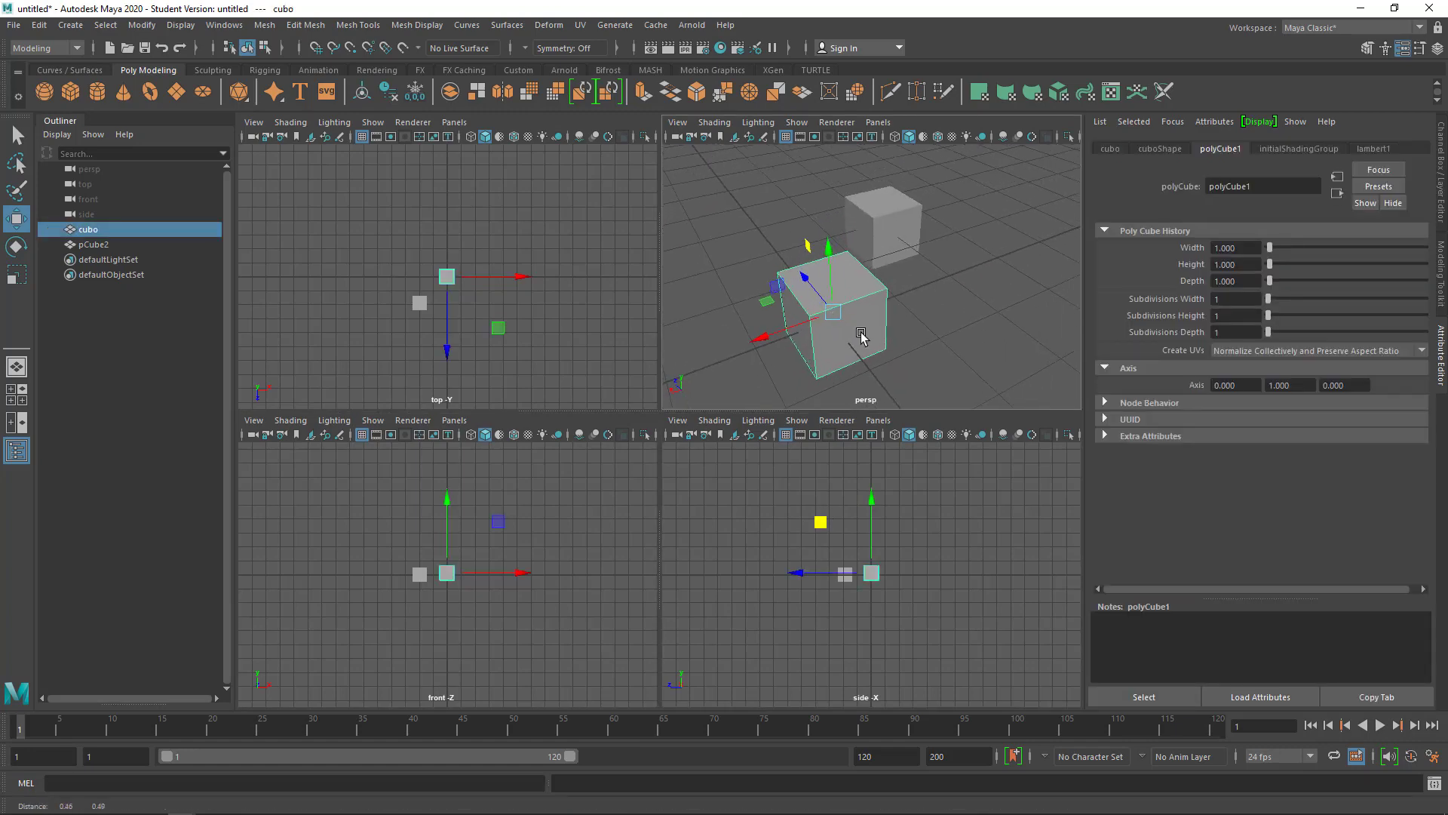
{"action": "scroll", "coordinate": [861, 336], "scroll_direction": "up", "scroll_amount": 5}
{"action": "scroll", "coordinate": [867, 321], "scroll_direction": "down", "scroll_amount": 5}
{"action": "scroll", "coordinate": [860, 302], "scroll_direction": "down", "scroll_amount": 3}
{"action": "left_click", "coordinate": [528, 313]}
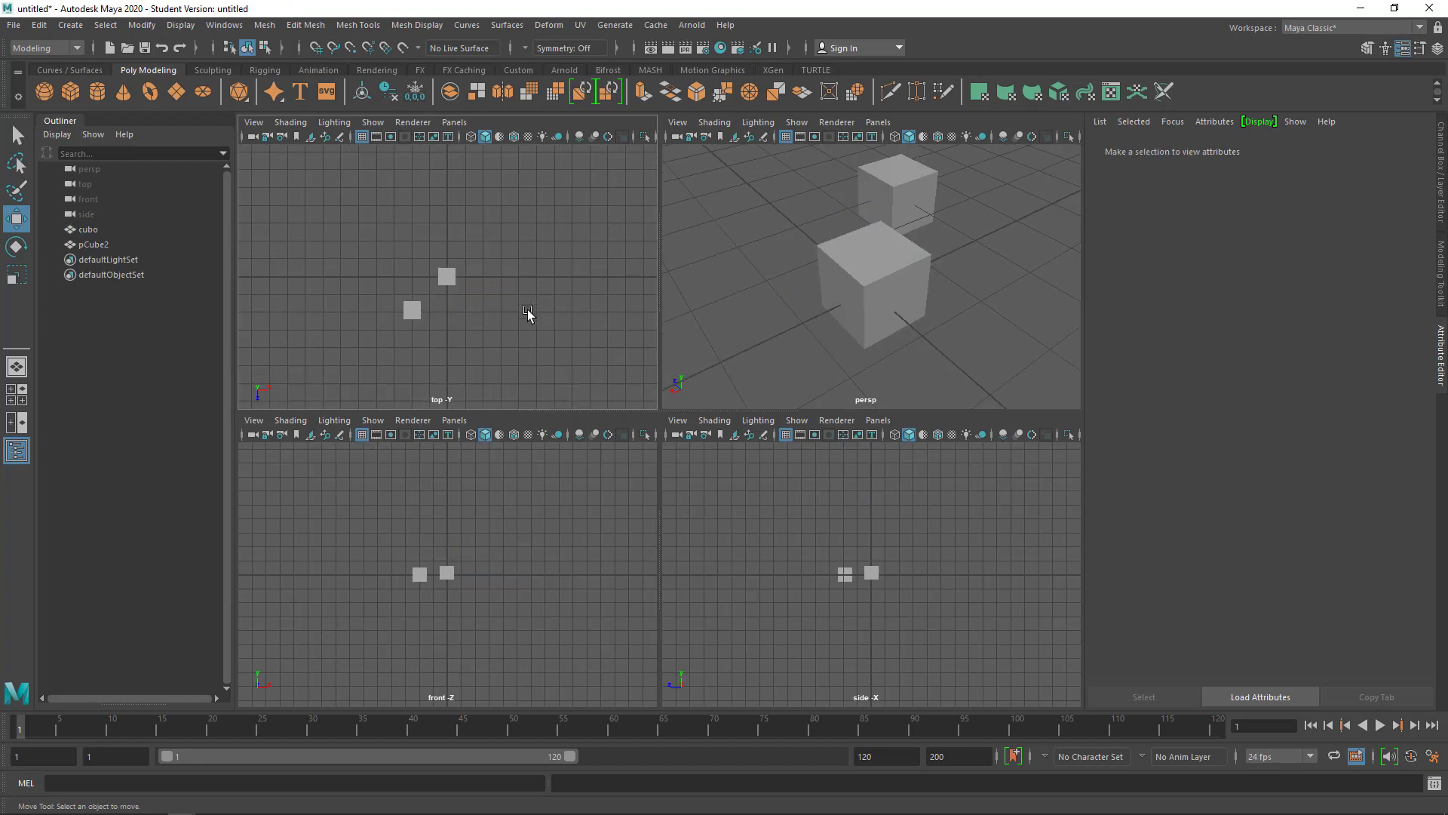
{"action": "scroll", "coordinate": [528, 314], "scroll_direction": "up", "scroll_amount": 4}
{"action": "scroll", "coordinate": [528, 313], "scroll_direction": "down", "scroll_amount": 4}
{"action": "scroll", "coordinate": [528, 313], "scroll_direction": "up", "scroll_amount": 1}
{"action": "scroll", "coordinate": [528, 294], "scroll_direction": "up", "scroll_amount": 3}
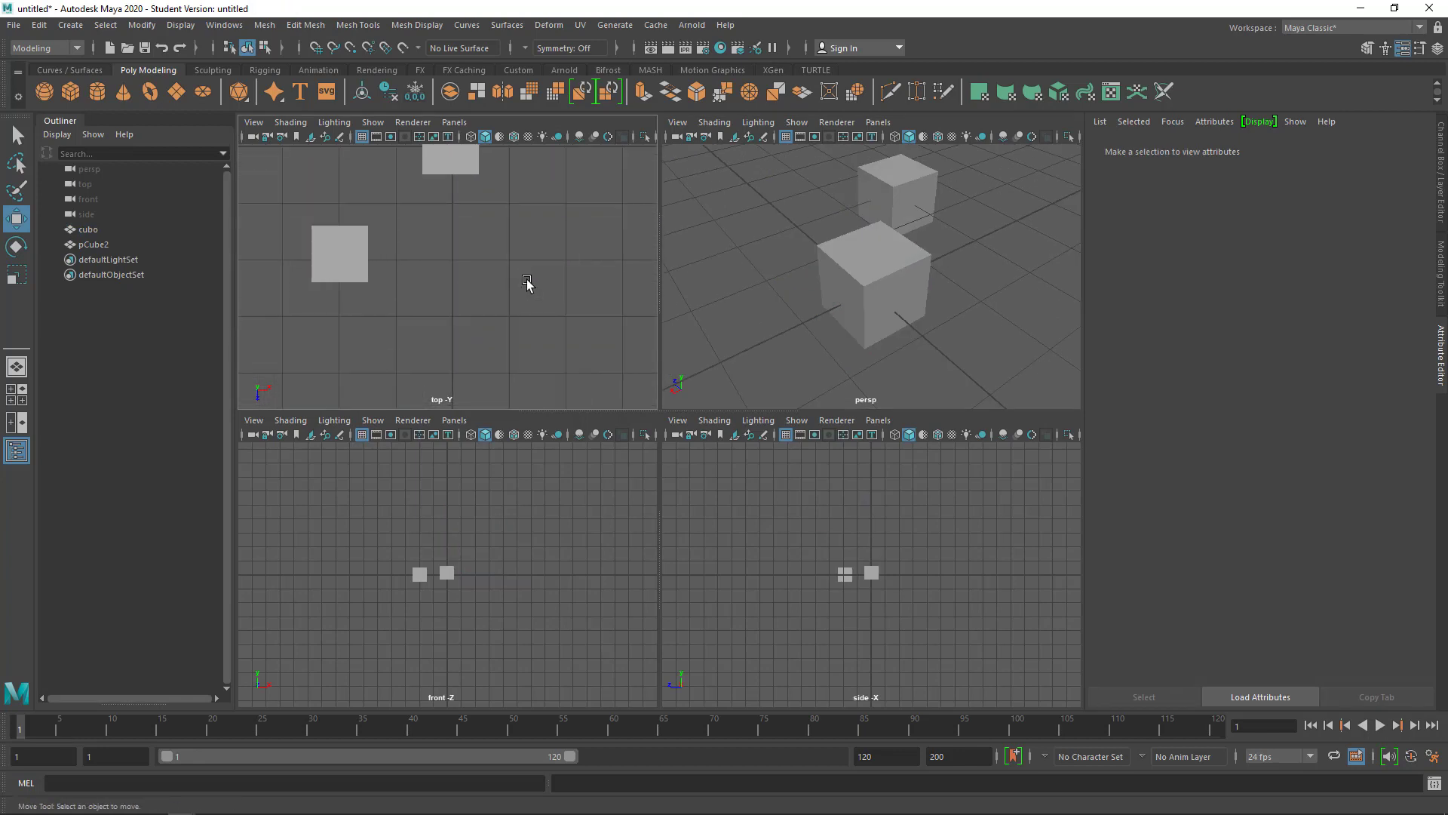
{"action": "mouse_move", "coordinate": [527, 283]}
{"action": "middle_mouse_down", "text": "alt"}
{"action": "mouse_move", "coordinate": [527, 313]}
{"action": "mouse_move", "coordinate": [534, 282]}
{"action": "mouse_move", "coordinate": [413, 294]}
{"action": "mouse_move", "coordinate": [522, 289]}
{"action": "middle_mouse_up", "text": "alt"}
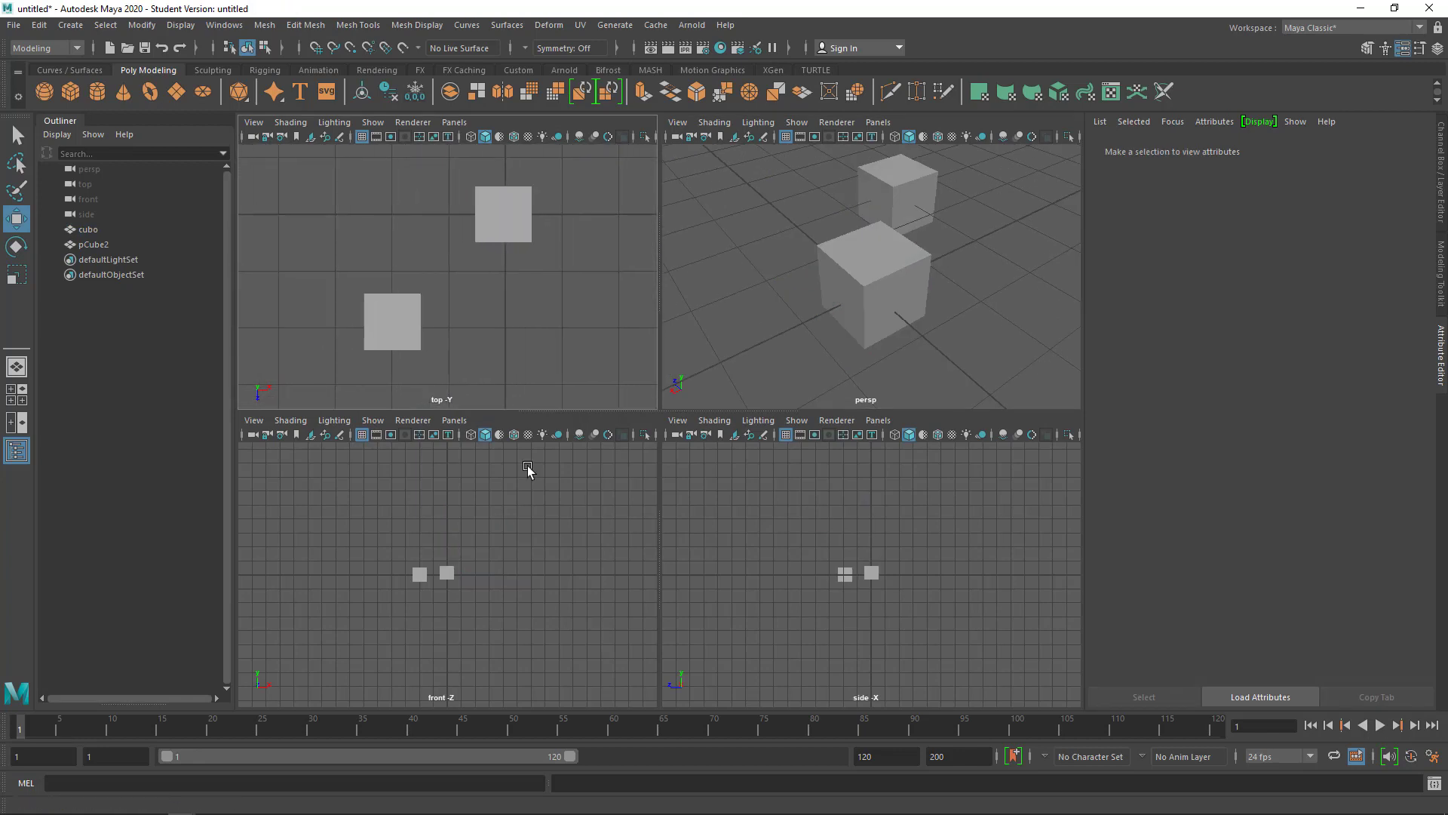
{"action": "middle_click_drag", "start_coordinate": [527, 470], "coordinate": [528, 513], "text": "alt"}
{"action": "mouse_move", "coordinate": [837, 327]}
{"action": "left_mouse_down", "text": "alt"}
{"action": "mouse_move", "coordinate": [817, 310]}
{"action": "mouse_move", "coordinate": [964, 304]}
{"action": "mouse_move", "coordinate": [802, 300]}
{"action": "mouse_move", "coordinate": [866, 307]}
{"action": "left_mouse_up", "text": "alt"}
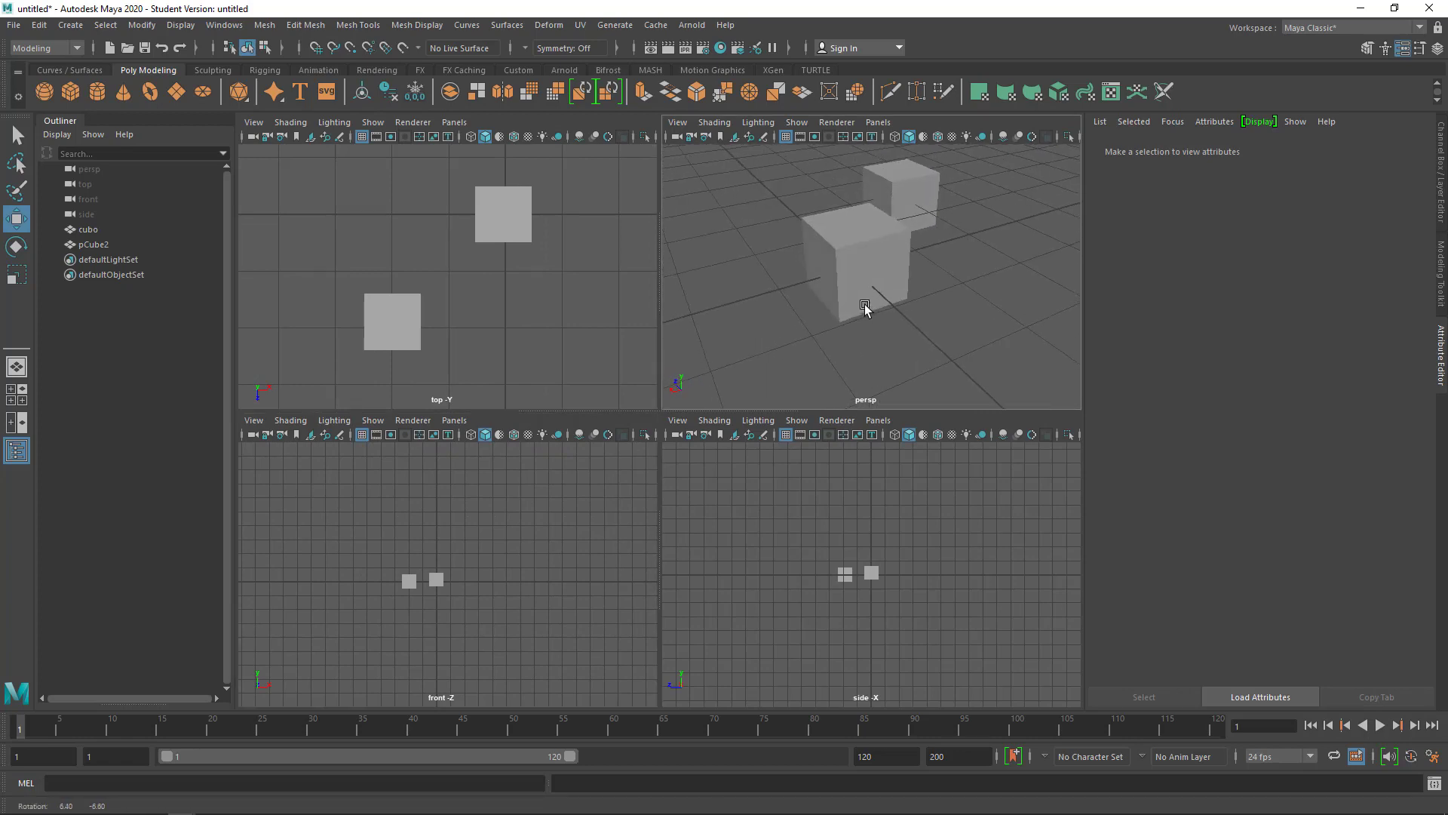
{"action": "left_click", "coordinate": [19, 427]}
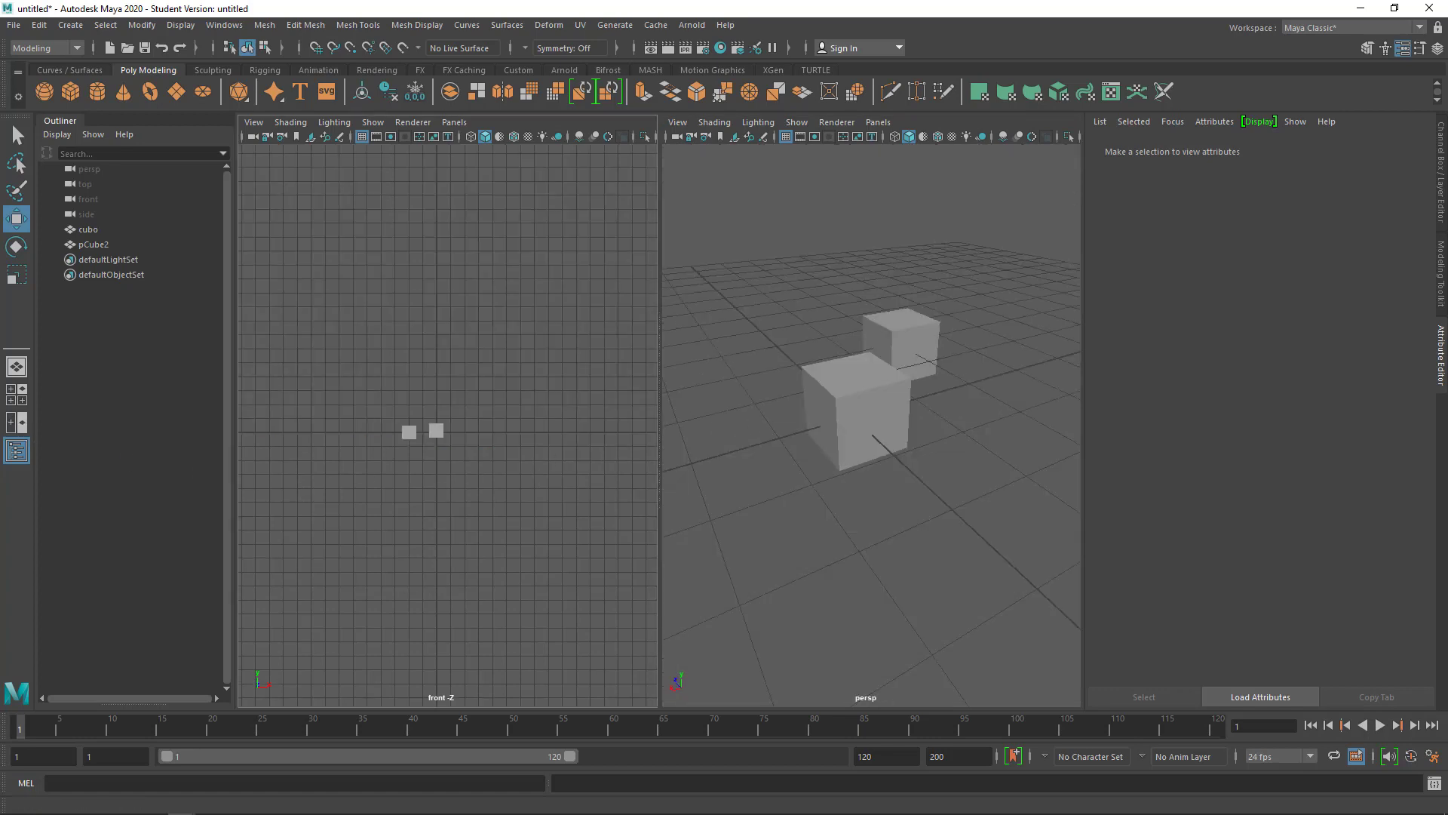
{"action": "left_click", "coordinate": [16, 368]}
{"action": "key", "text": "a"}
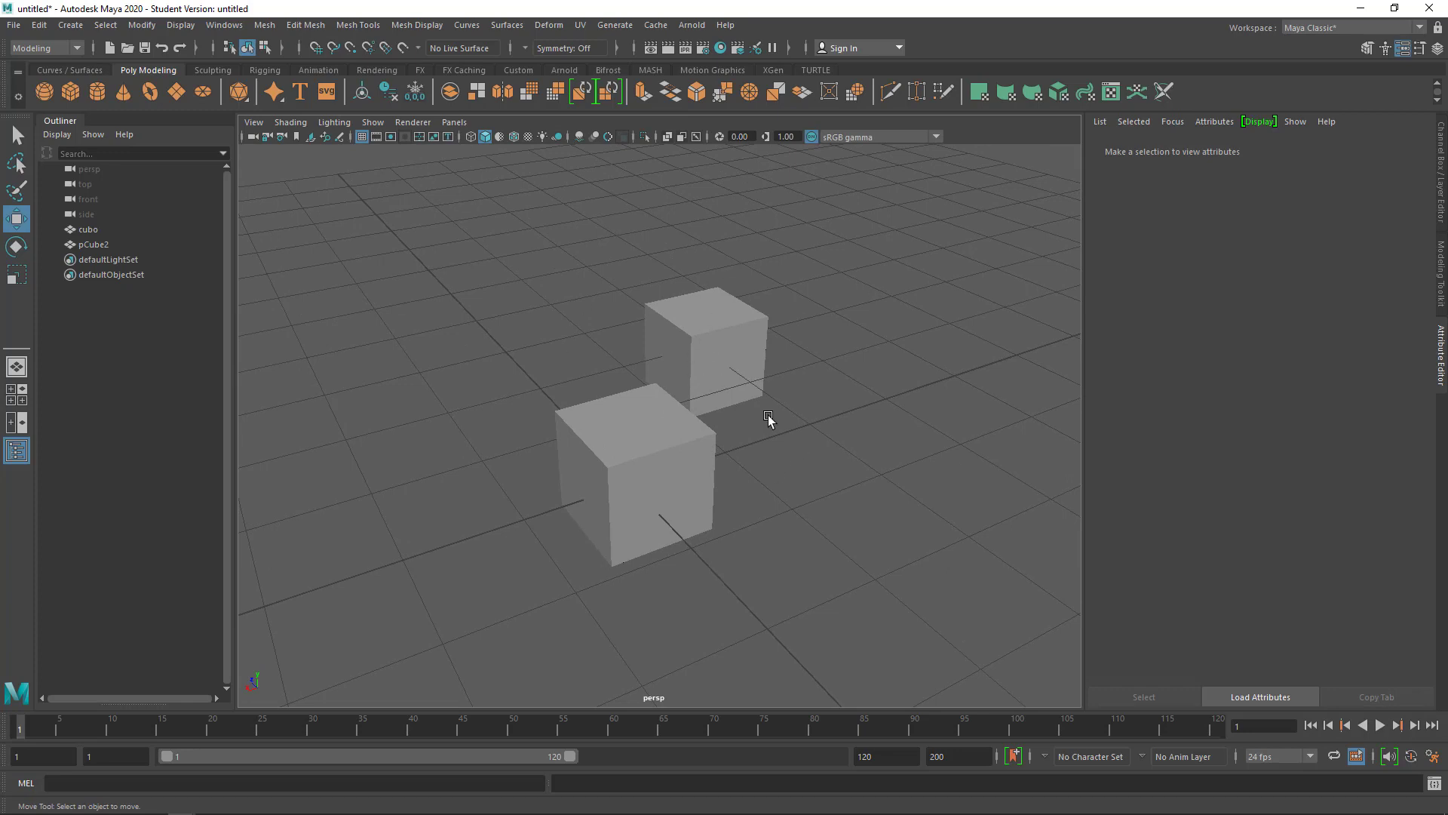
Step: Use the hotbox view marking menu to switch the viewport back to the perspective camera
{"action": "key", "text": "space"}
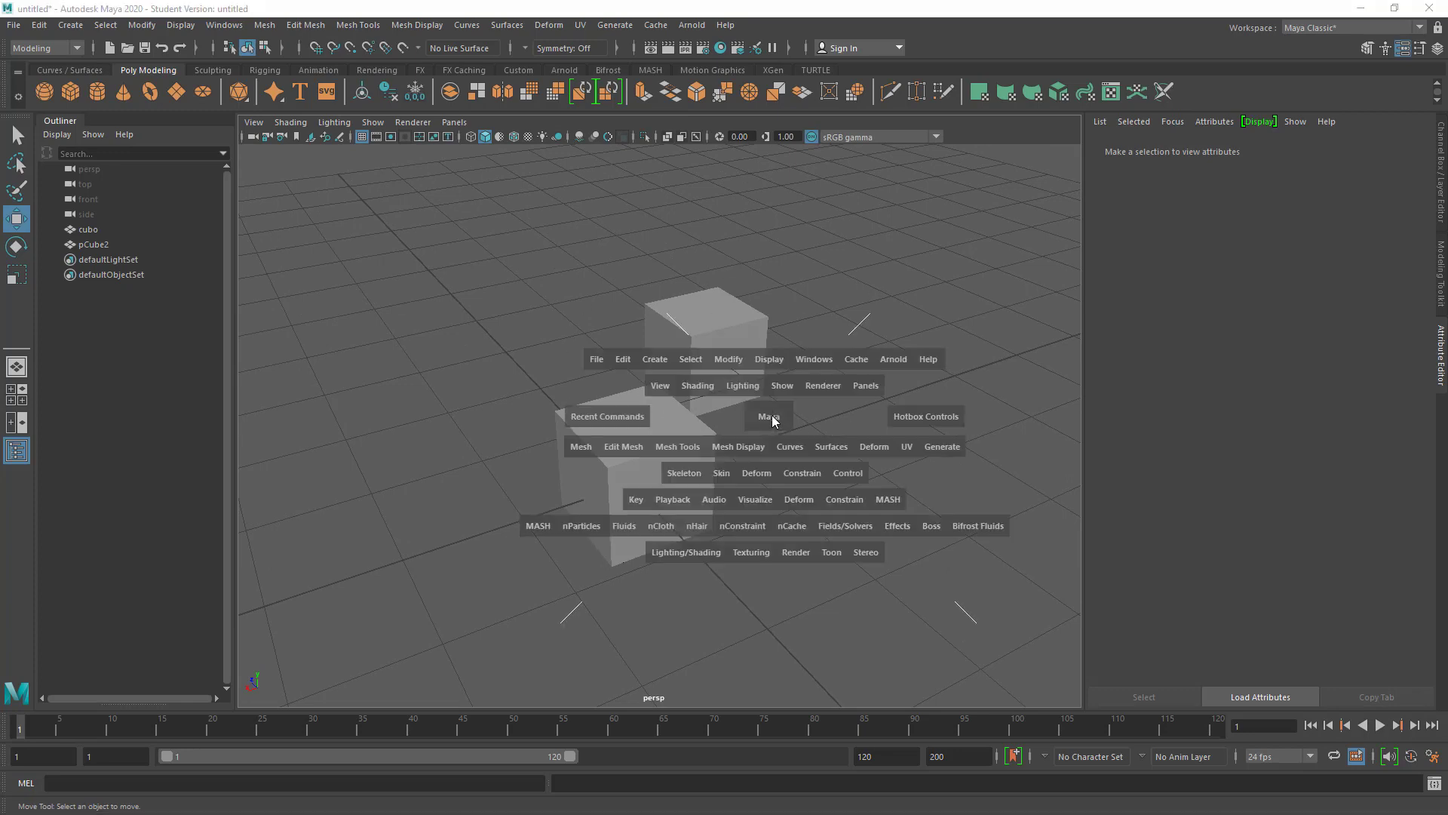
{"action": "left_click", "coordinate": [773, 421]}
{"action": "mouse_move", "coordinate": [774, 420]}
{"action": "left_mouse_down"}
{"action": "mouse_move", "coordinate": [773, 382]}
{"action": "mouse_move", "coordinate": [720, 406]}
{"action": "mouse_move", "coordinate": [713, 439]}
{"action": "mouse_move", "coordinate": [836, 415]}
{"action": "mouse_move", "coordinate": [469, 220]}
{"action": "left_mouse_up"}
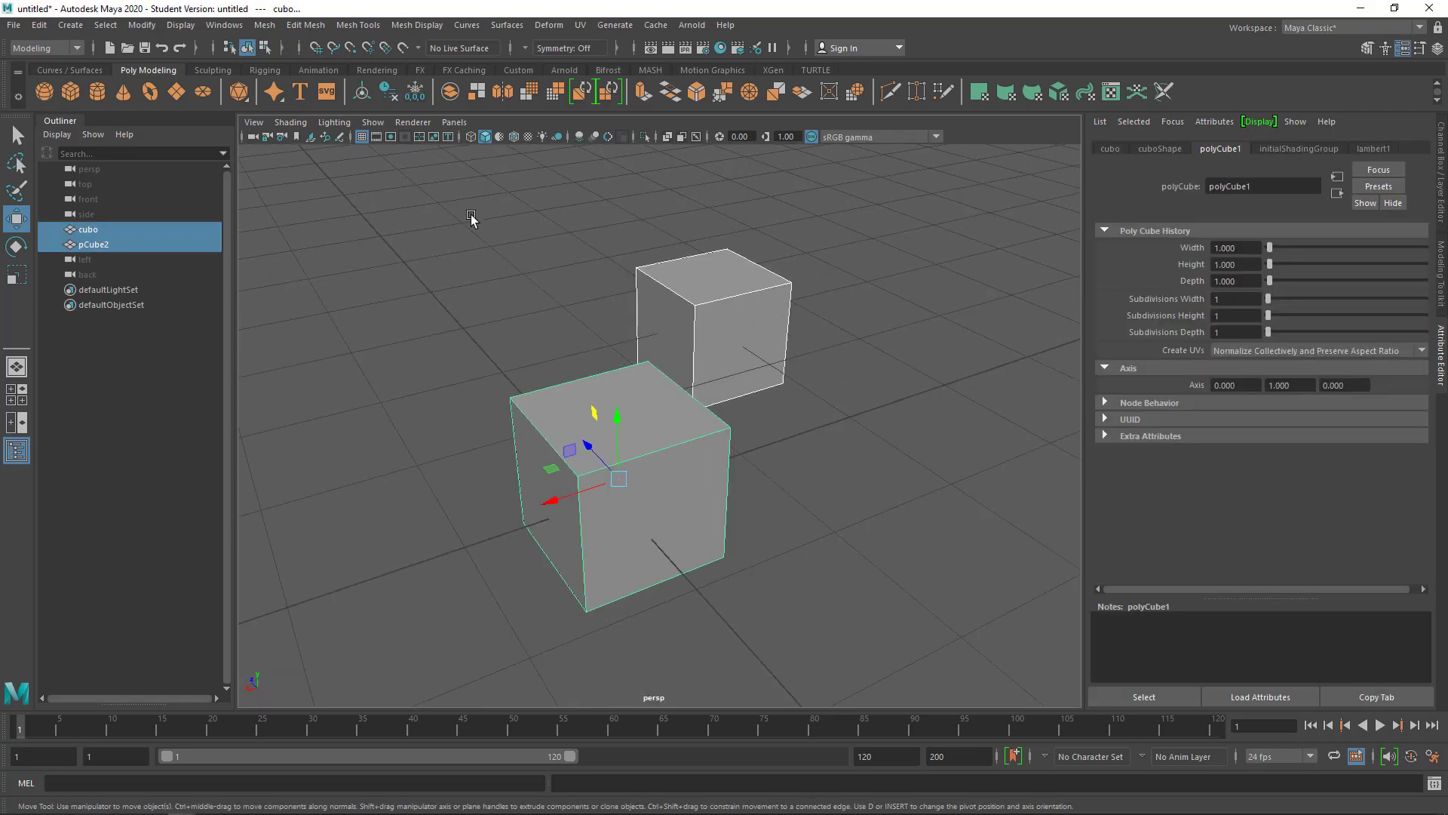
Step: Deselect, orbit, and box-select the two cubes, then select pCube2 alone
{"action": "left_click", "coordinate": [582, 259]}
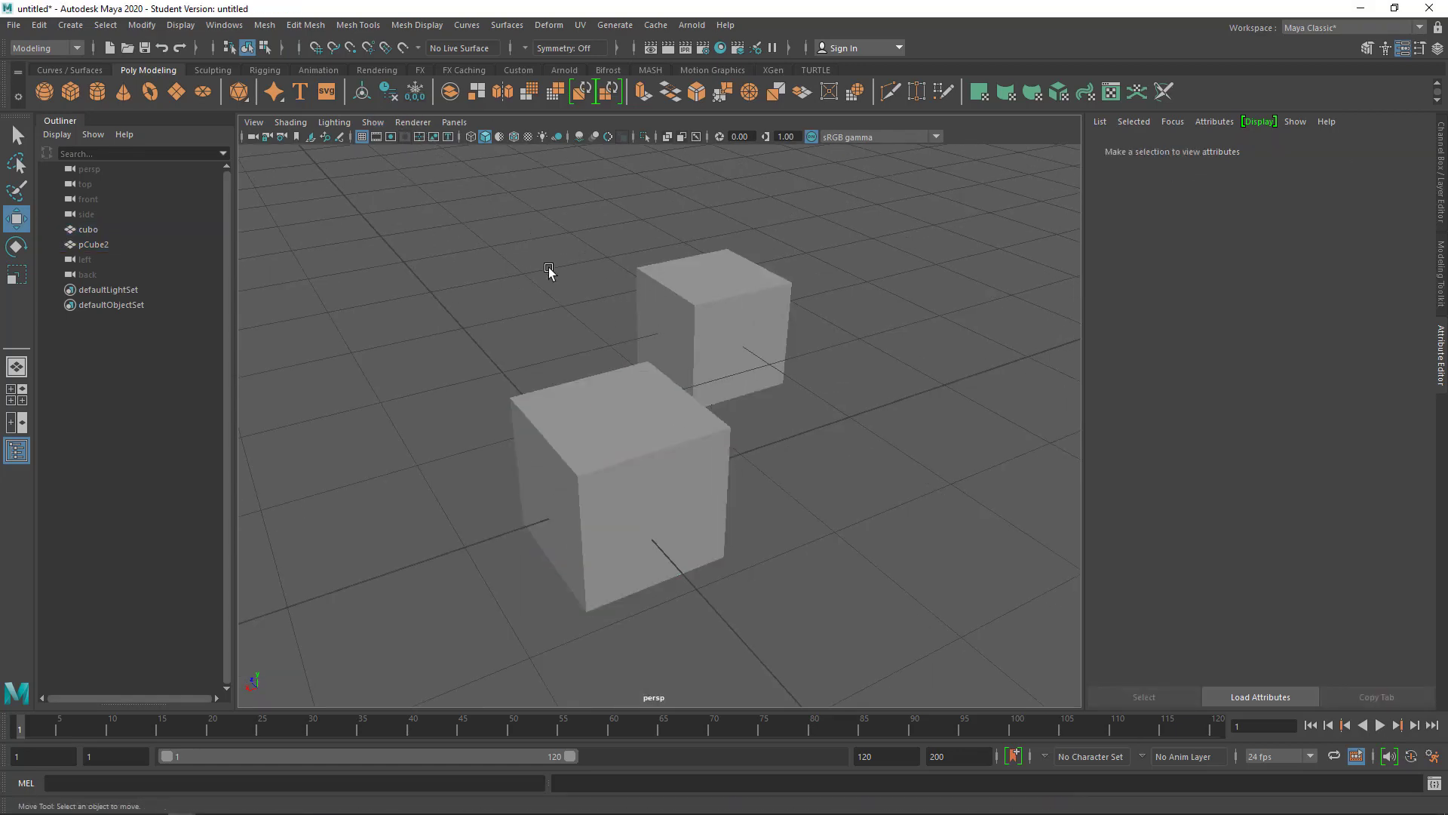
{"action": "mouse_move", "coordinate": [550, 272]}
{"action": "right_mouse_down", "text": "alt"}
{"action": "mouse_move", "coordinate": [688, 284]}
{"action": "mouse_move", "coordinate": [542, 287]}
{"action": "right_mouse_up", "text": "alt"}
{"action": "left_click_drag", "start_coordinate": [568, 305], "coordinate": [717, 396]}
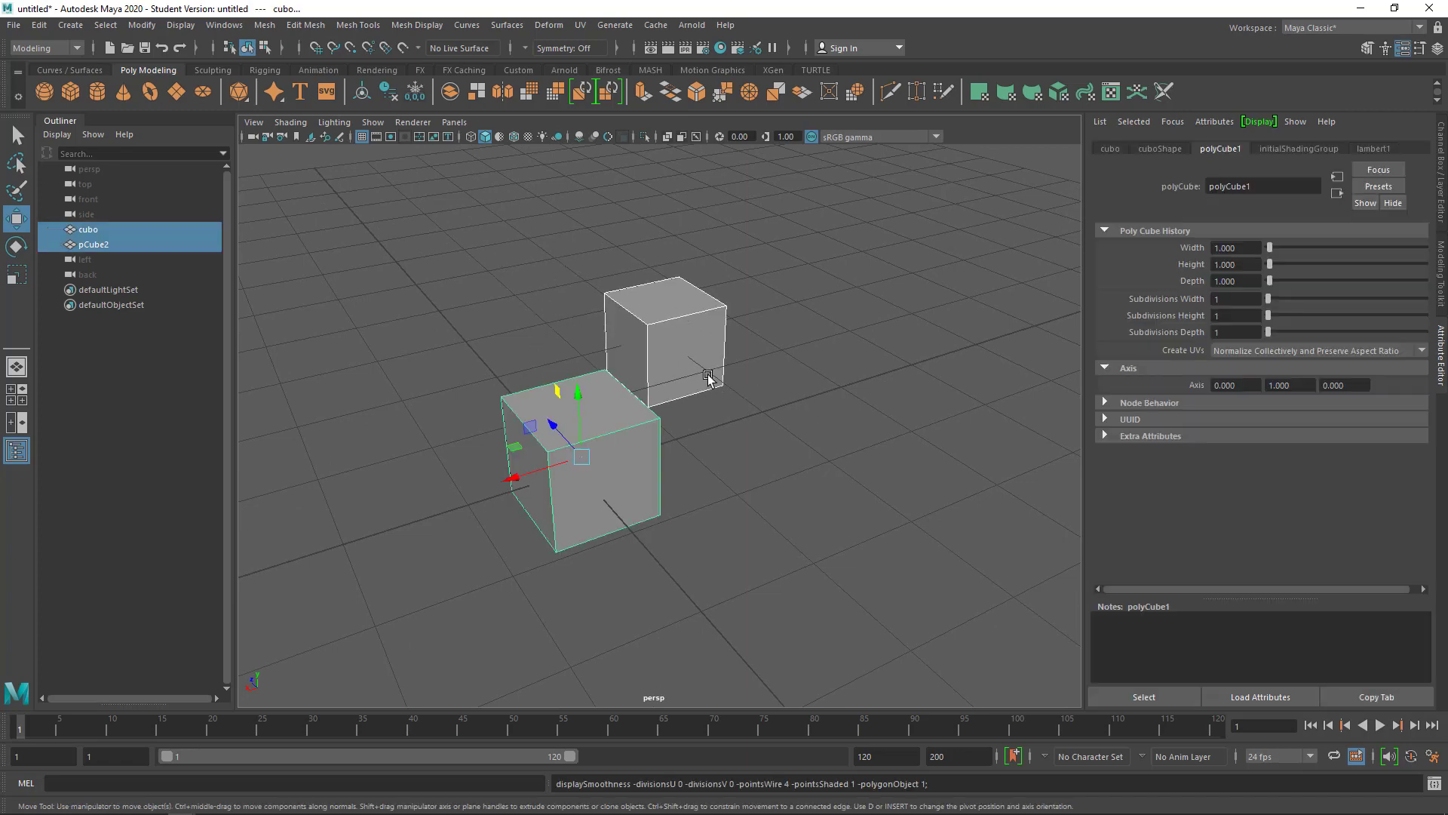
{"action": "left_click", "coordinate": [811, 430]}
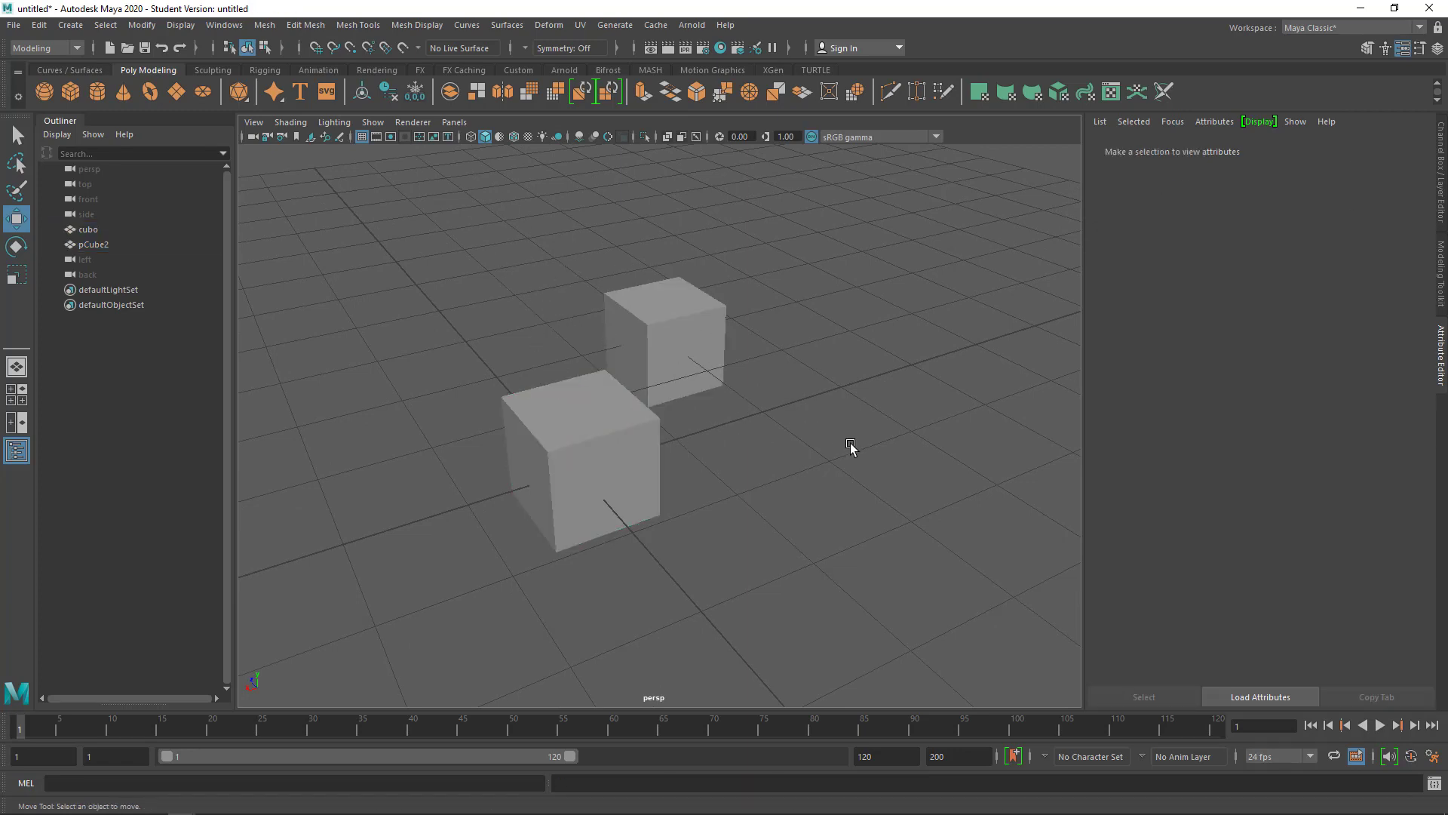
{"action": "left_click", "coordinate": [604, 413]}
Step: Preview pCube2 smoothed with key 3, then turn smoothing off (1) on both cubes
{"action": "key", "text": "3"}
{"action": "left_click", "coordinate": [662, 404]}
{"action": "key", "text": "3"}
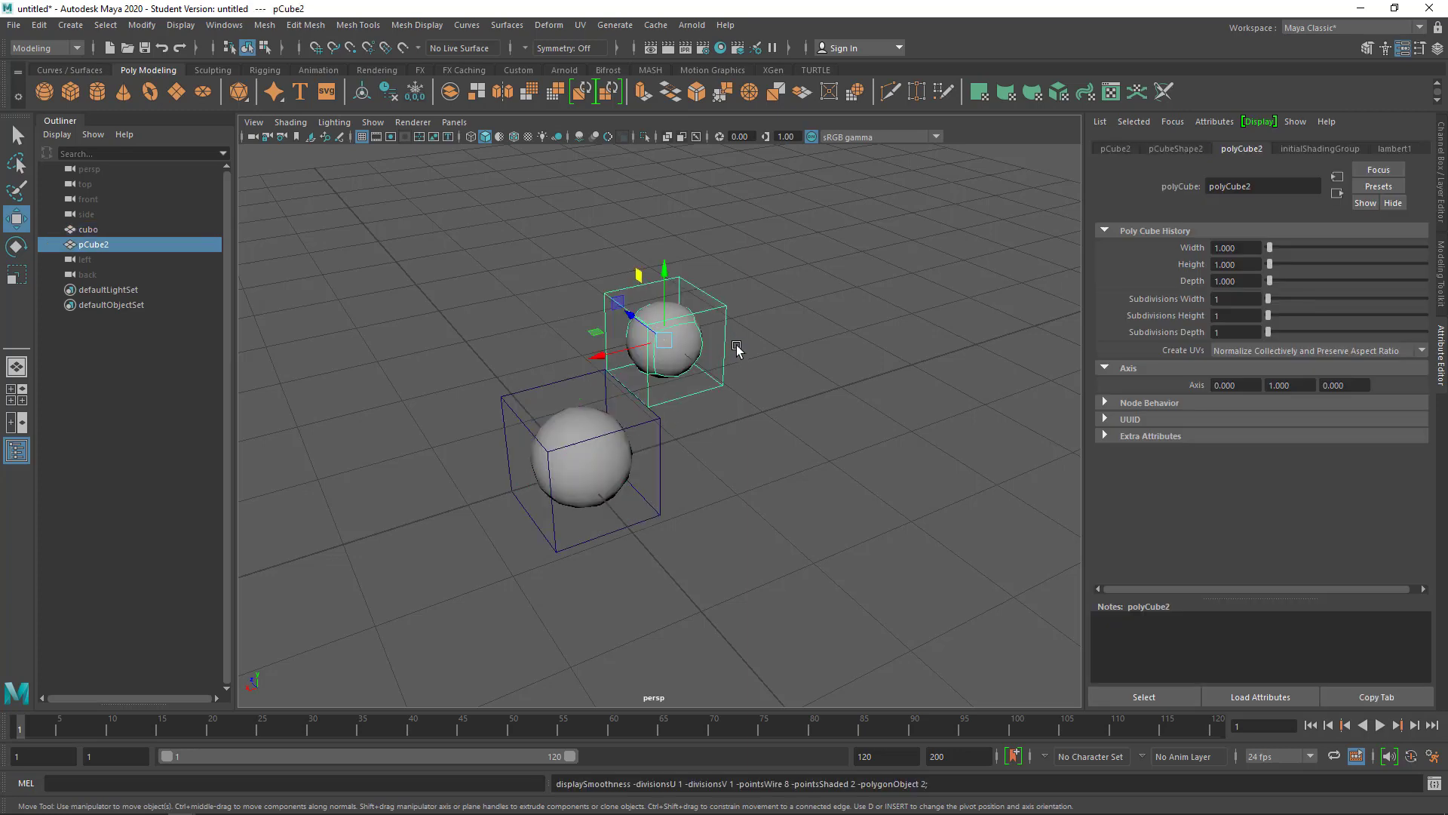
{"action": "left_click", "coordinate": [807, 385]}
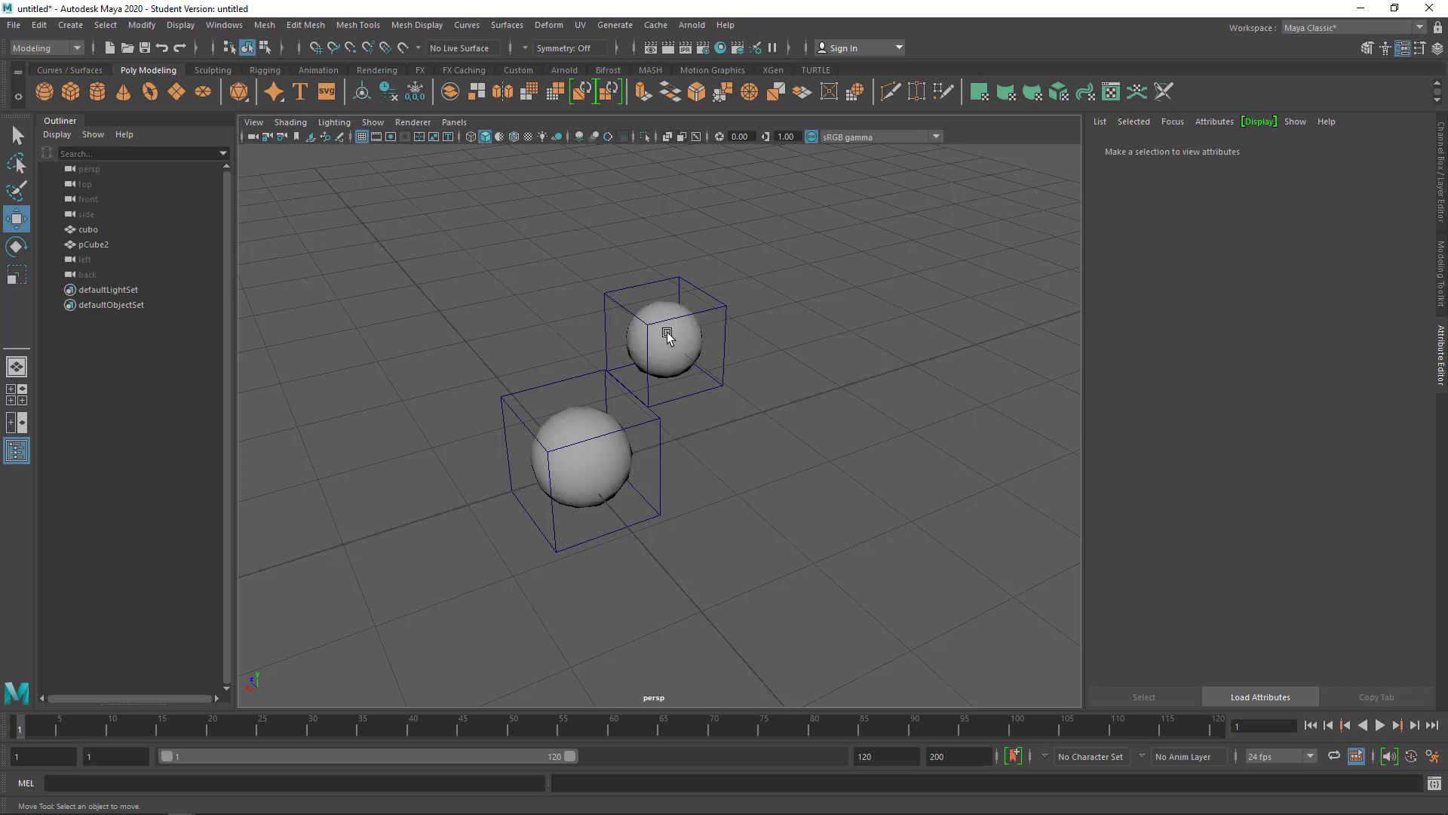
{"action": "left_click", "coordinate": [641, 398]}
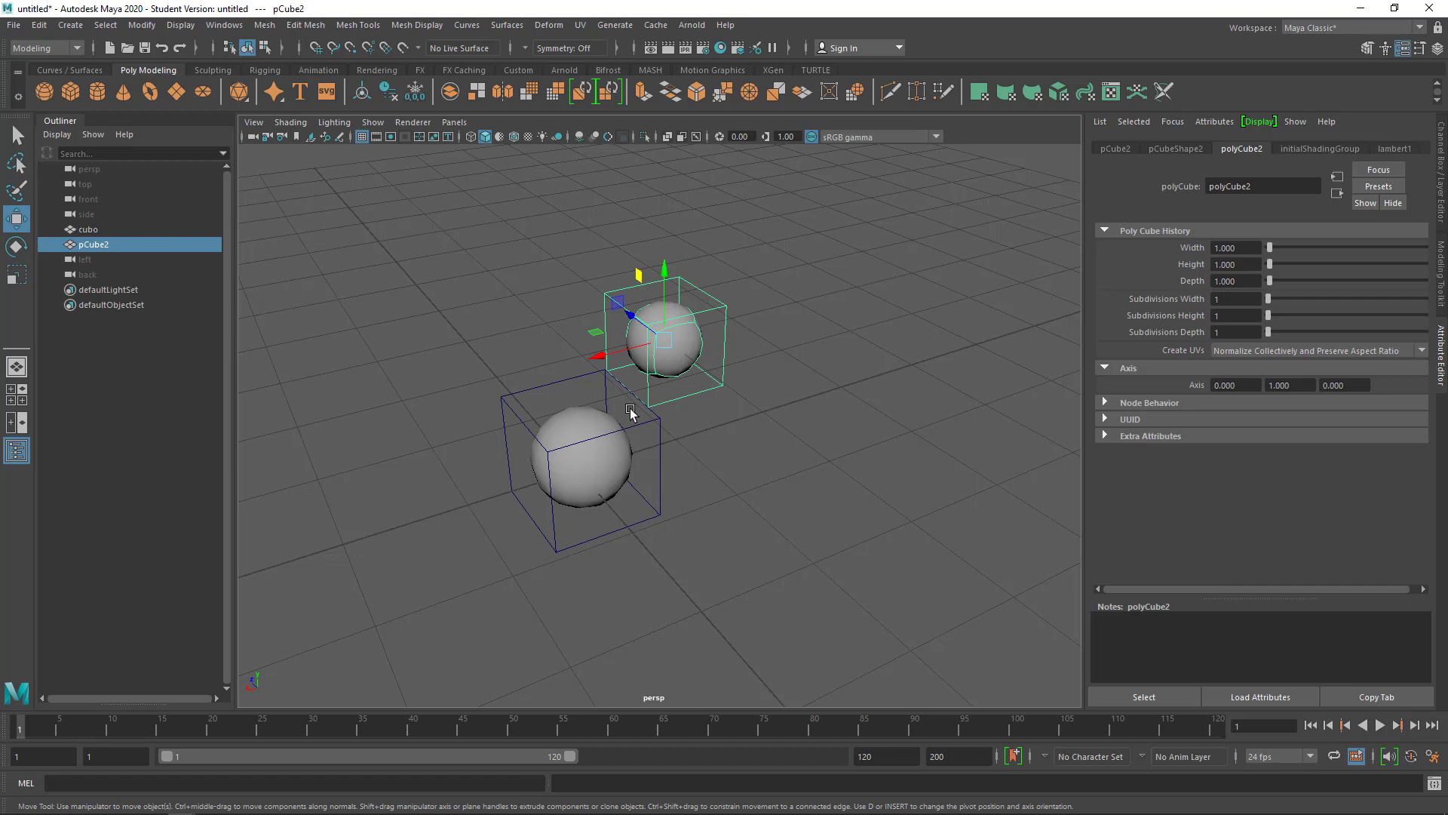
{"action": "key", "text": "1"}
{"action": "left_click", "coordinate": [615, 441]}
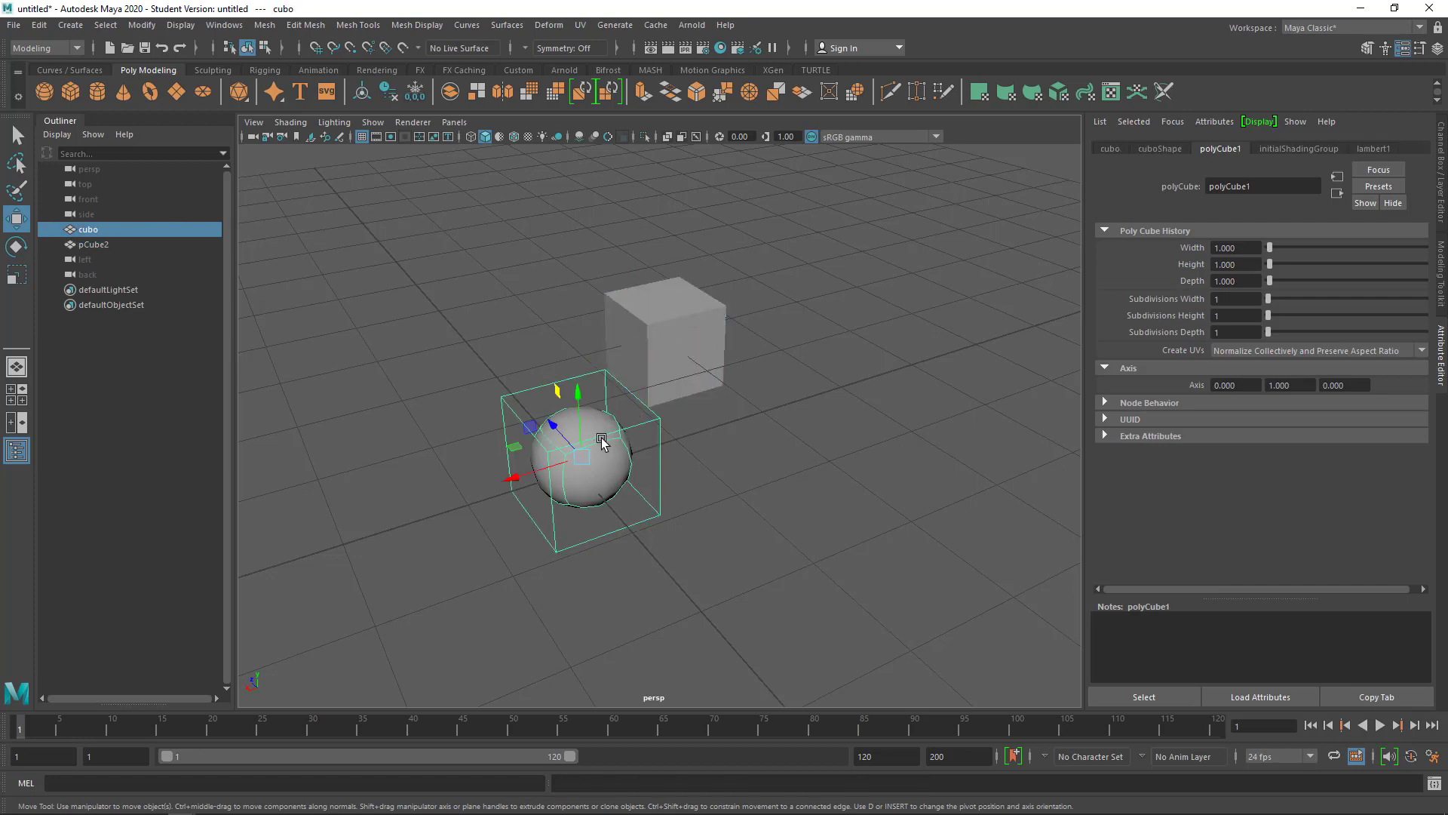
{"action": "key", "text": "1"}
Step: Preview pCube2 and cubo smoothed as spheres, then return both to plain cubes
{"action": "left_click", "coordinate": [747, 464]}
{"action": "left_click", "coordinate": [679, 332]}
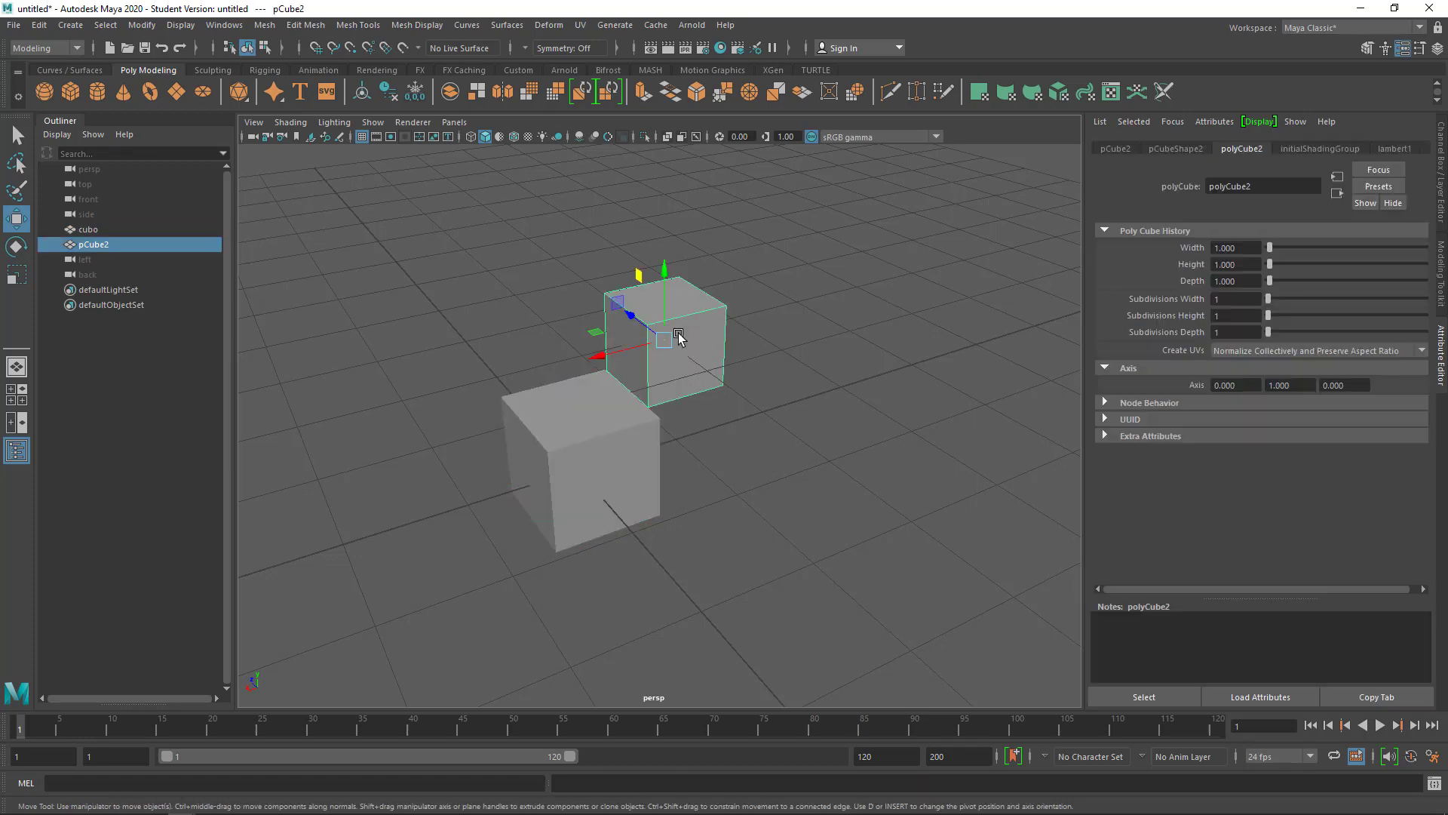
{"action": "key", "text": "3"}
{"action": "left_click", "coordinate": [608, 431]}
{"action": "key", "text": "3"}
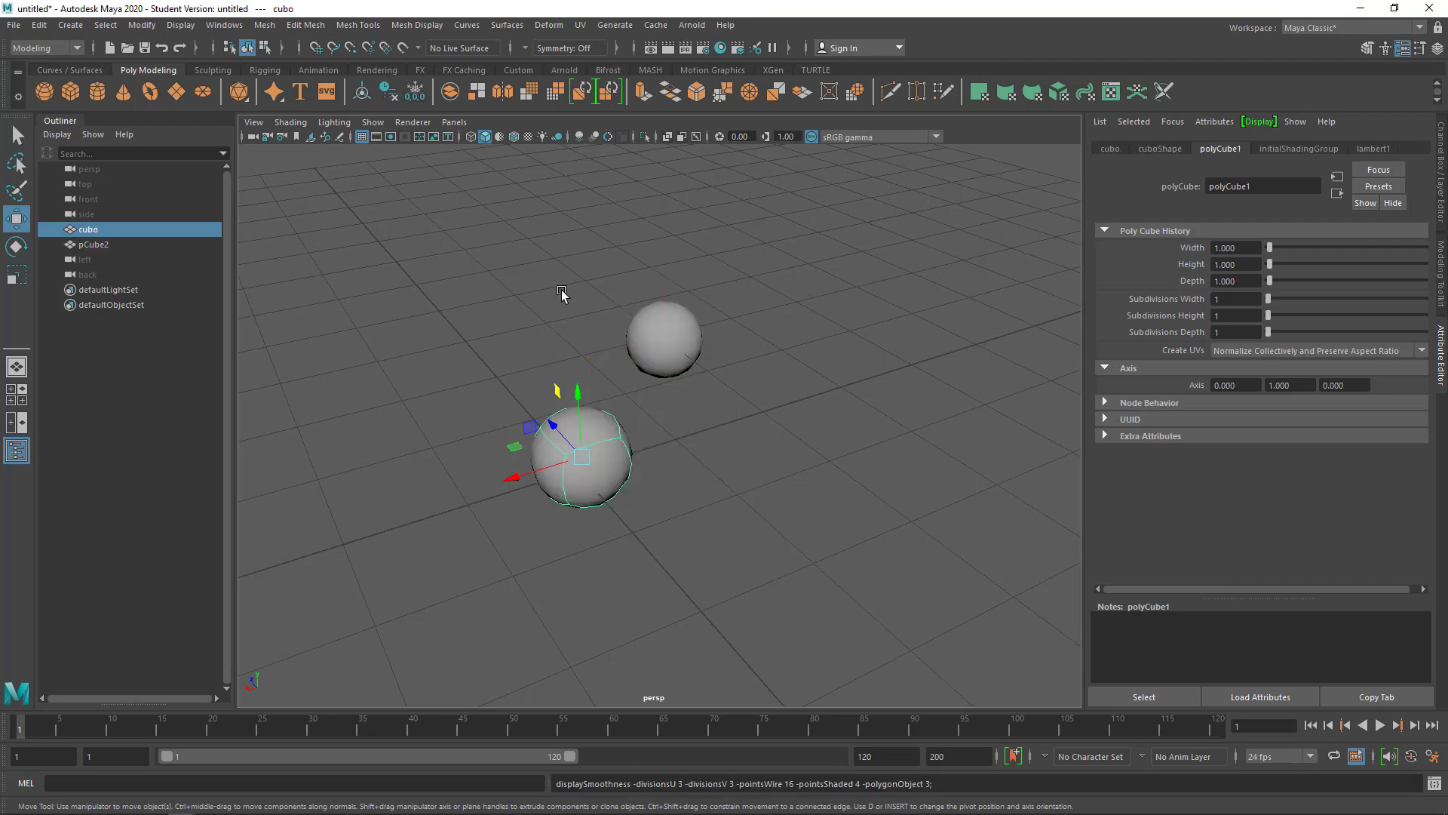
{"action": "left_click", "coordinate": [562, 294]}
{"action": "left_click_drag", "start_coordinate": [526, 294], "coordinate": [776, 473]}
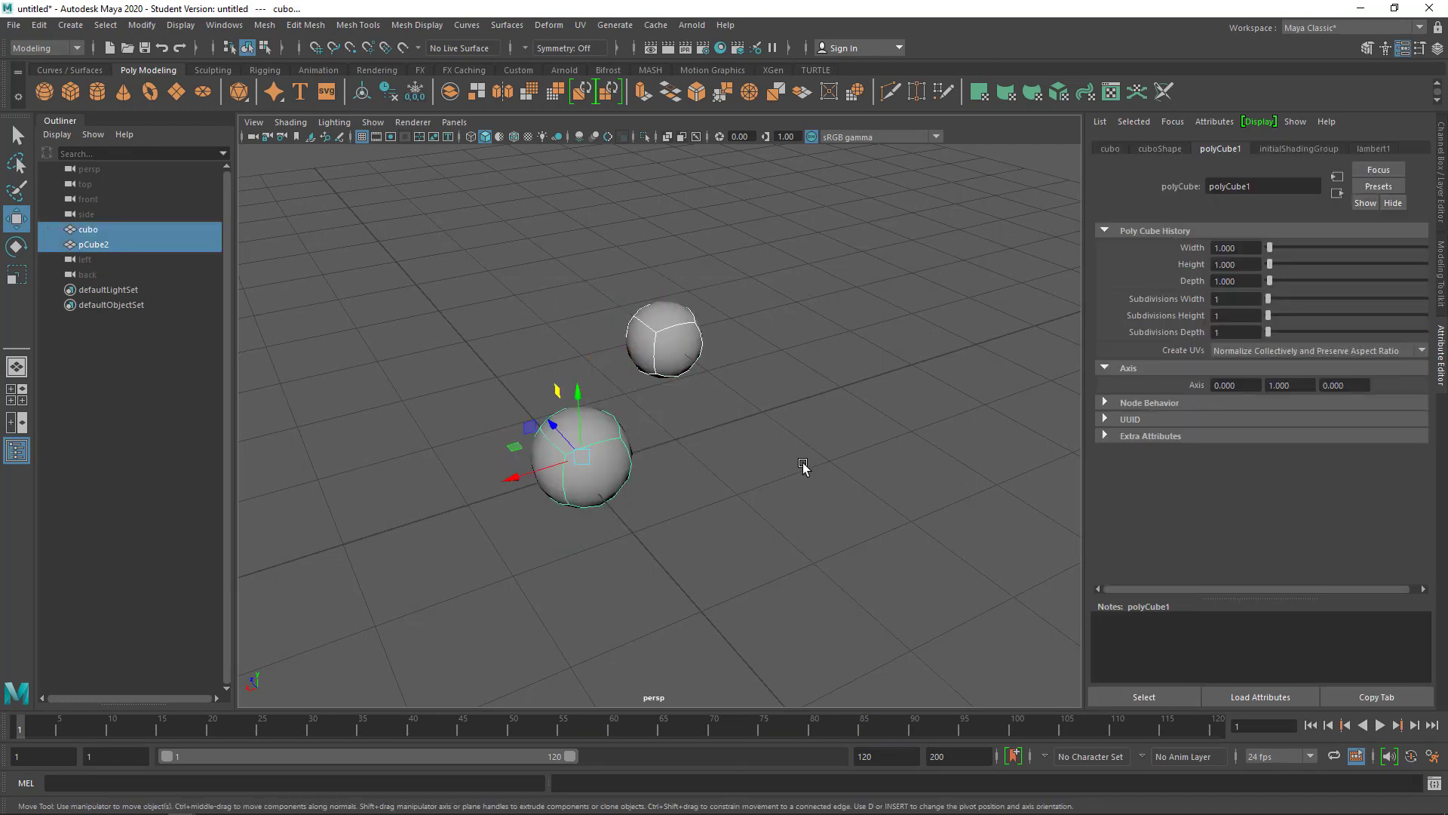
{"action": "key", "text": "1"}
Step: Switch the cubes to wireframe (4) and back to shaded (5), orbiting around them
{"action": "key", "text": "4"}
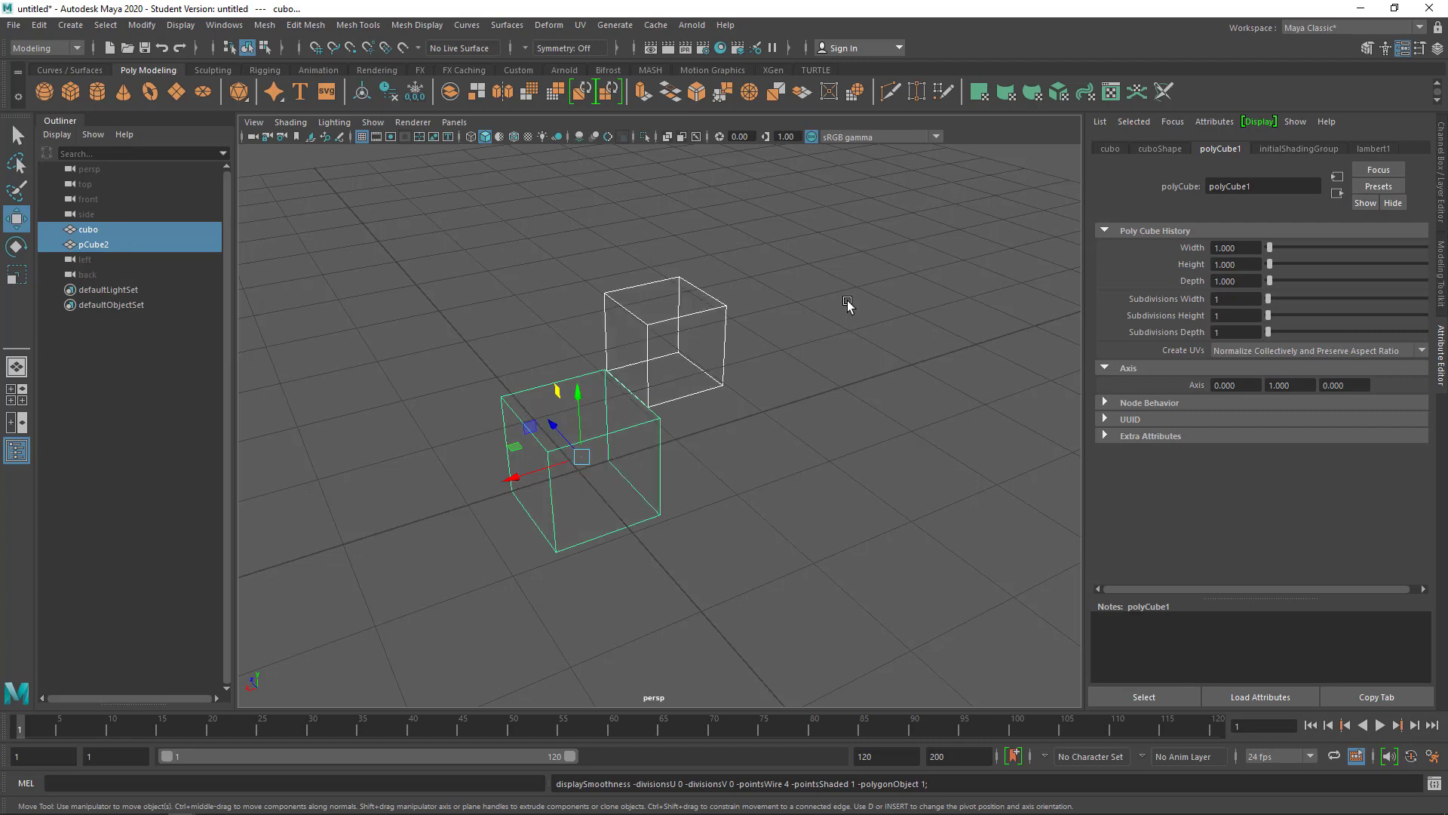
{"action": "left_click", "coordinate": [850, 385]}
{"action": "mouse_move", "coordinate": [850, 385]}
{"action": "left_mouse_down", "text": "alt"}
{"action": "mouse_move", "coordinate": [802, 420]}
{"action": "mouse_move", "coordinate": [826, 417]}
{"action": "mouse_move", "coordinate": [784, 417]}
{"action": "mouse_move", "coordinate": [834, 442]}
{"action": "mouse_move", "coordinate": [764, 405]}
{"action": "left_mouse_up", "text": "alt"}
{"action": "key", "text": "5"}
{"action": "key", "text": "ctrl+z"}
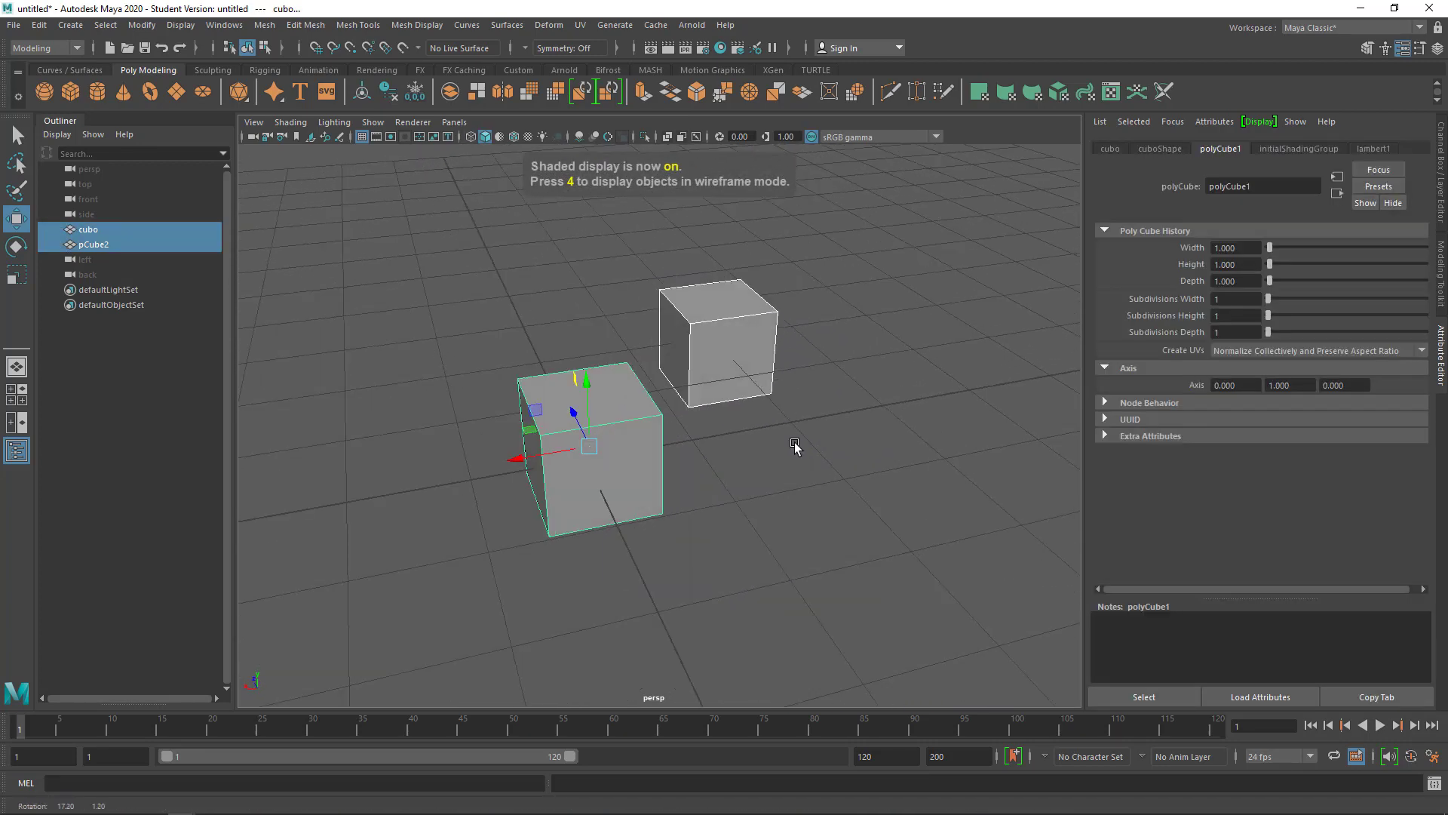
{"action": "mouse_move", "coordinate": [857, 401]}
{"action": "left_mouse_down", "text": "alt"}
{"action": "mouse_move", "coordinate": [783, 400]}
{"action": "mouse_move", "coordinate": [808, 486]}
{"action": "left_mouse_up", "text": "alt"}
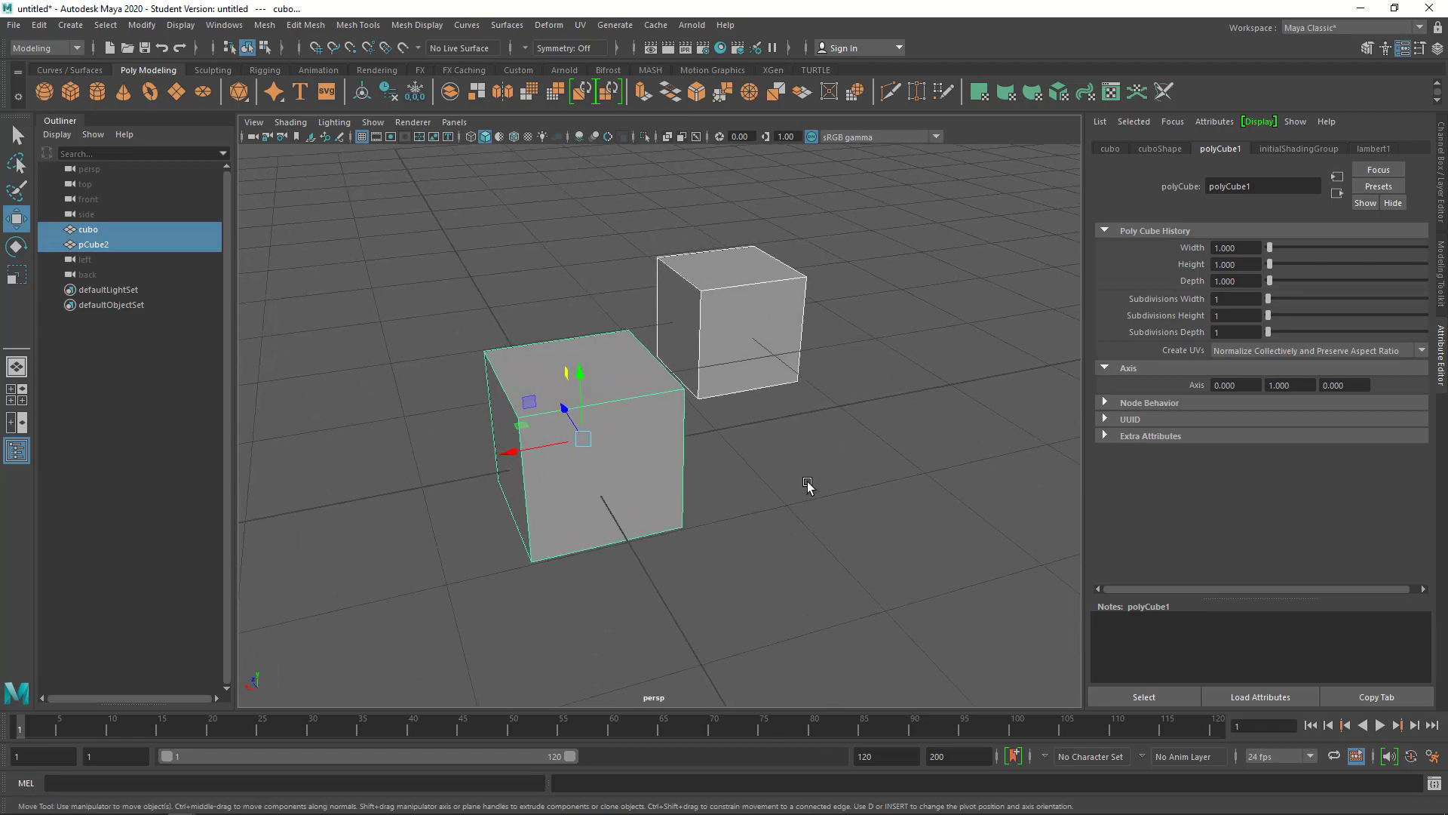
Step: Toggle wireframe in the viewport toolbar, settle on shaded solids, and orbit closer to cubo
{"action": "left_click", "coordinate": [471, 136]}
{"action": "left_click", "coordinate": [471, 137]}
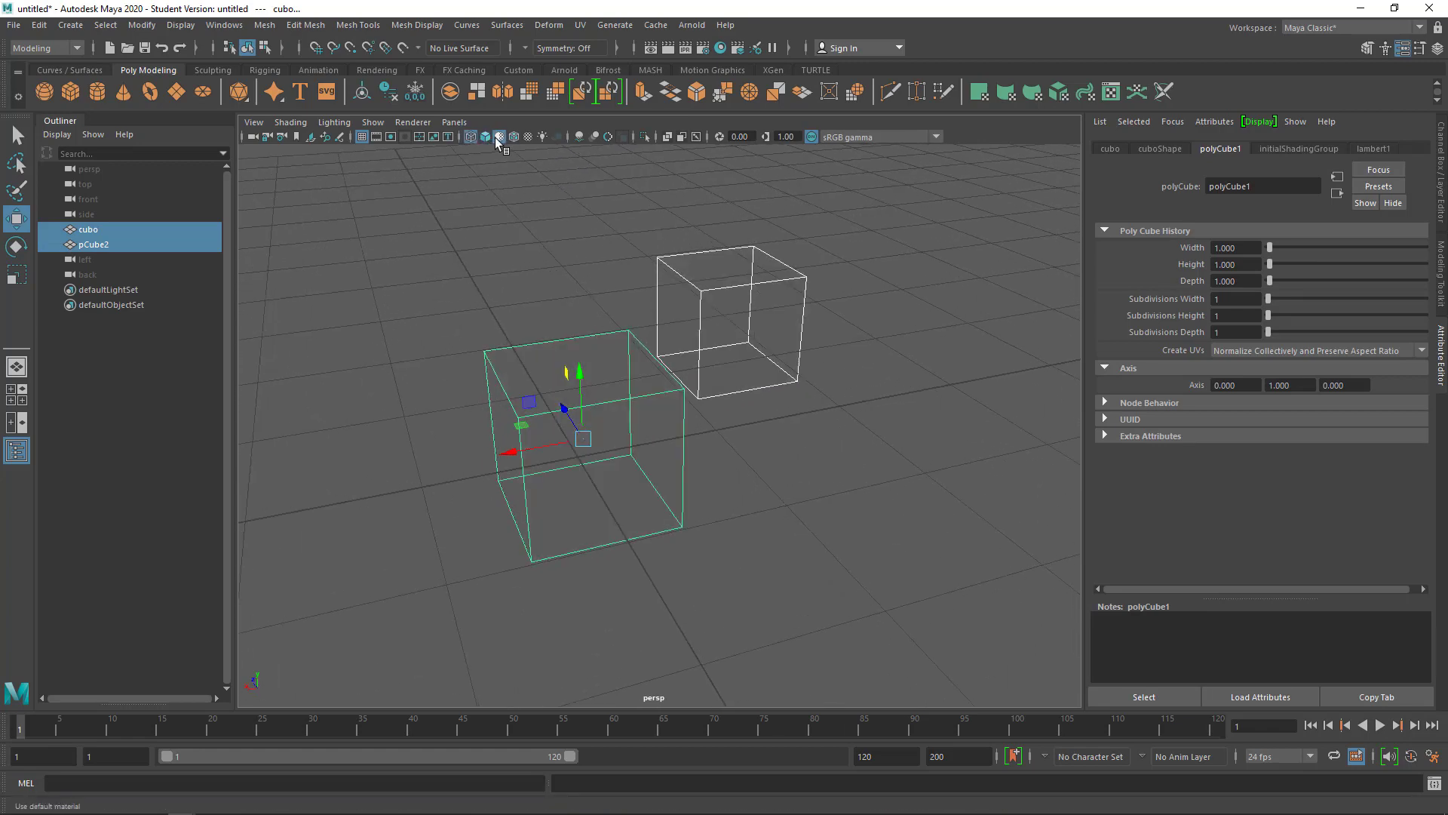
{"action": "left_click", "coordinate": [469, 136]}
{"action": "left_click", "coordinate": [485, 136]}
{"action": "left_click", "coordinate": [485, 137]}
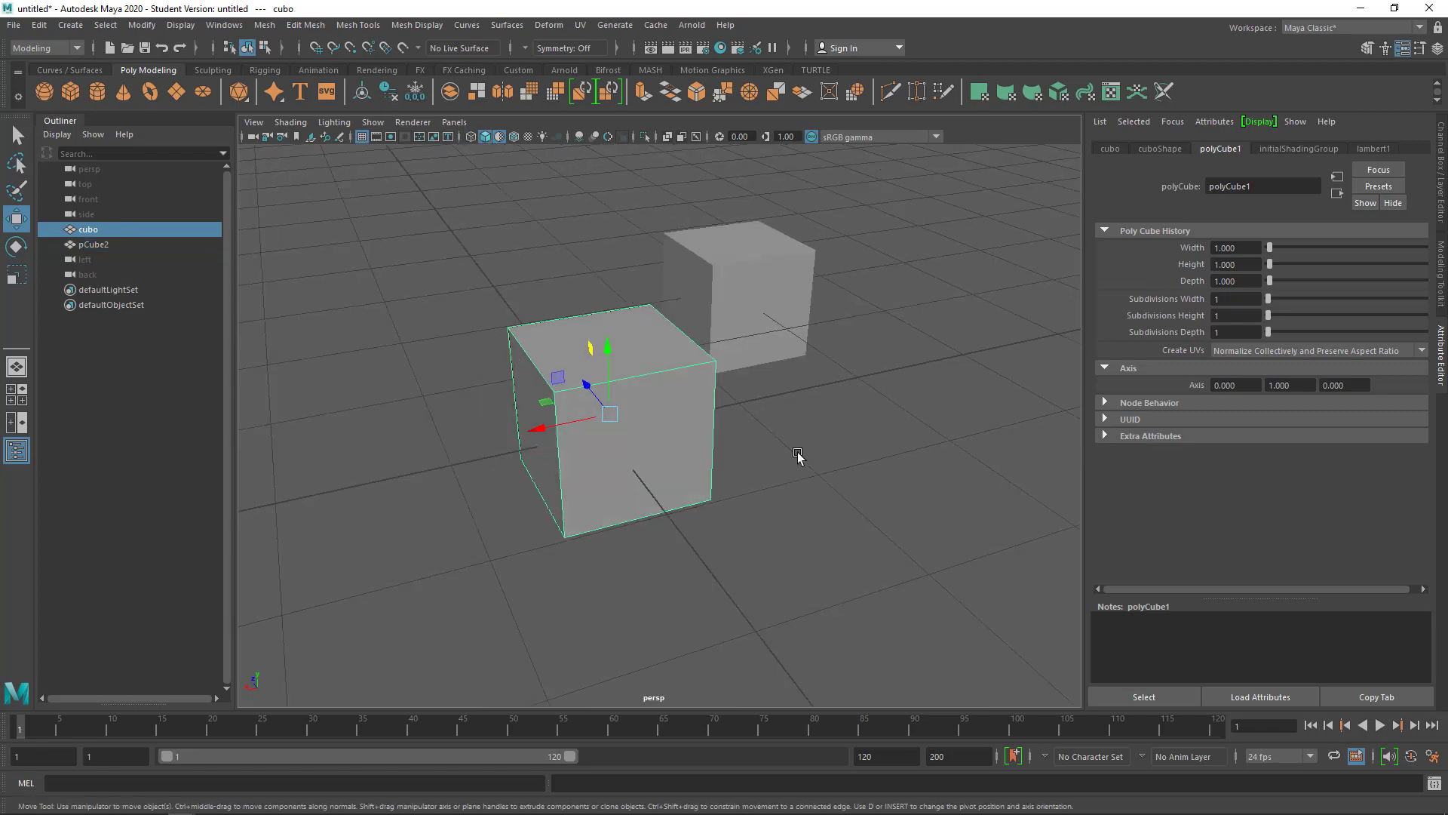
{"action": "mouse_move", "coordinate": [797, 456]}
{"action": "right_mouse_down", "text": "alt"}
{"action": "mouse_move", "coordinate": [840, 452]}
{"action": "mouse_move", "coordinate": [737, 430]}
{"action": "mouse_move", "coordinate": [739, 474]}
{"action": "right_mouse_up", "text": "alt"}
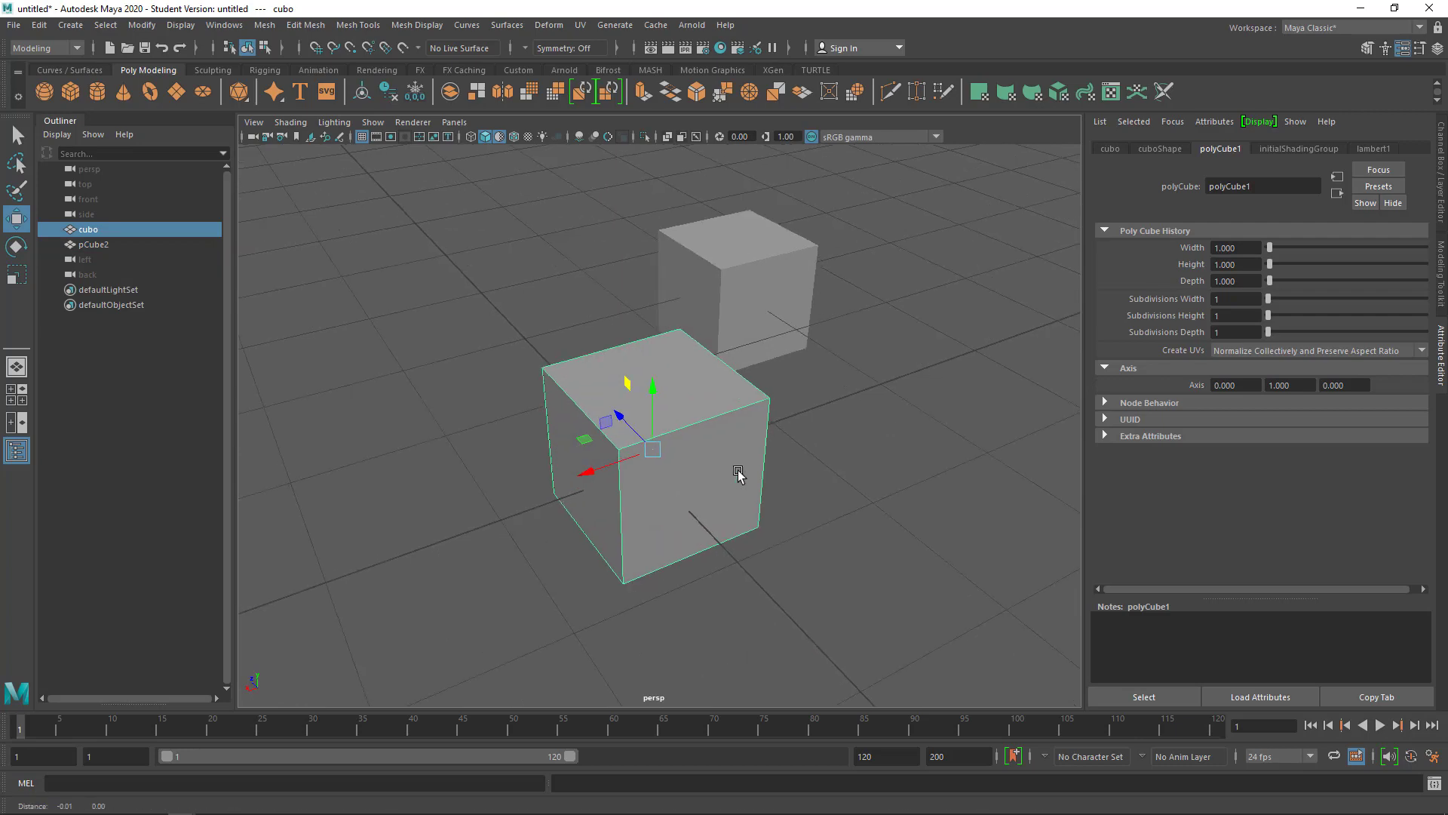
{"action": "left_click_drag", "start_coordinate": [739, 474], "coordinate": [753, 453], "text": "alt"}
{"action": "left_click_drag", "start_coordinate": [740, 356], "coordinate": [713, 382], "text": "alt"}
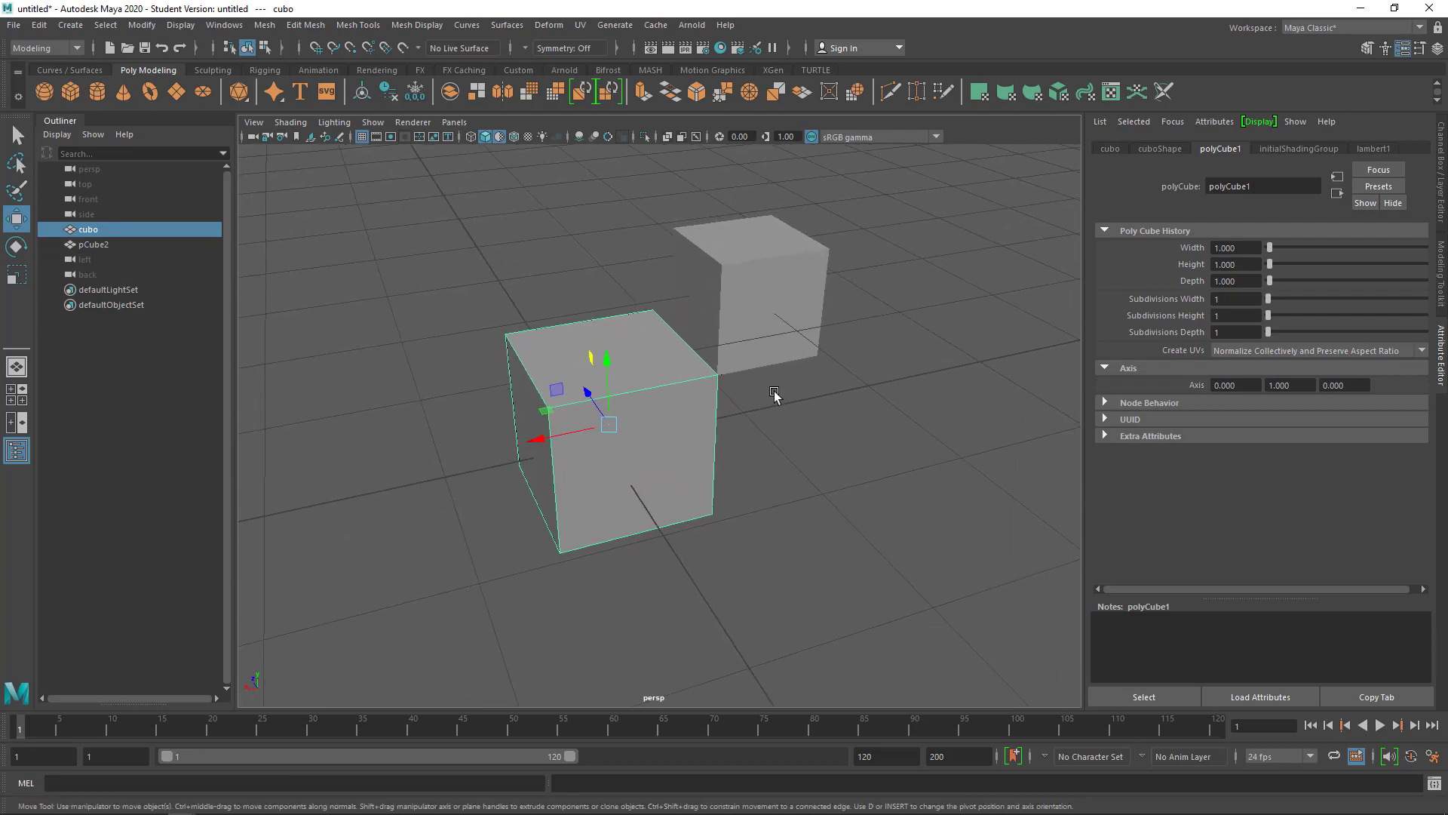
{"action": "right_click", "coordinate": [603, 347]}
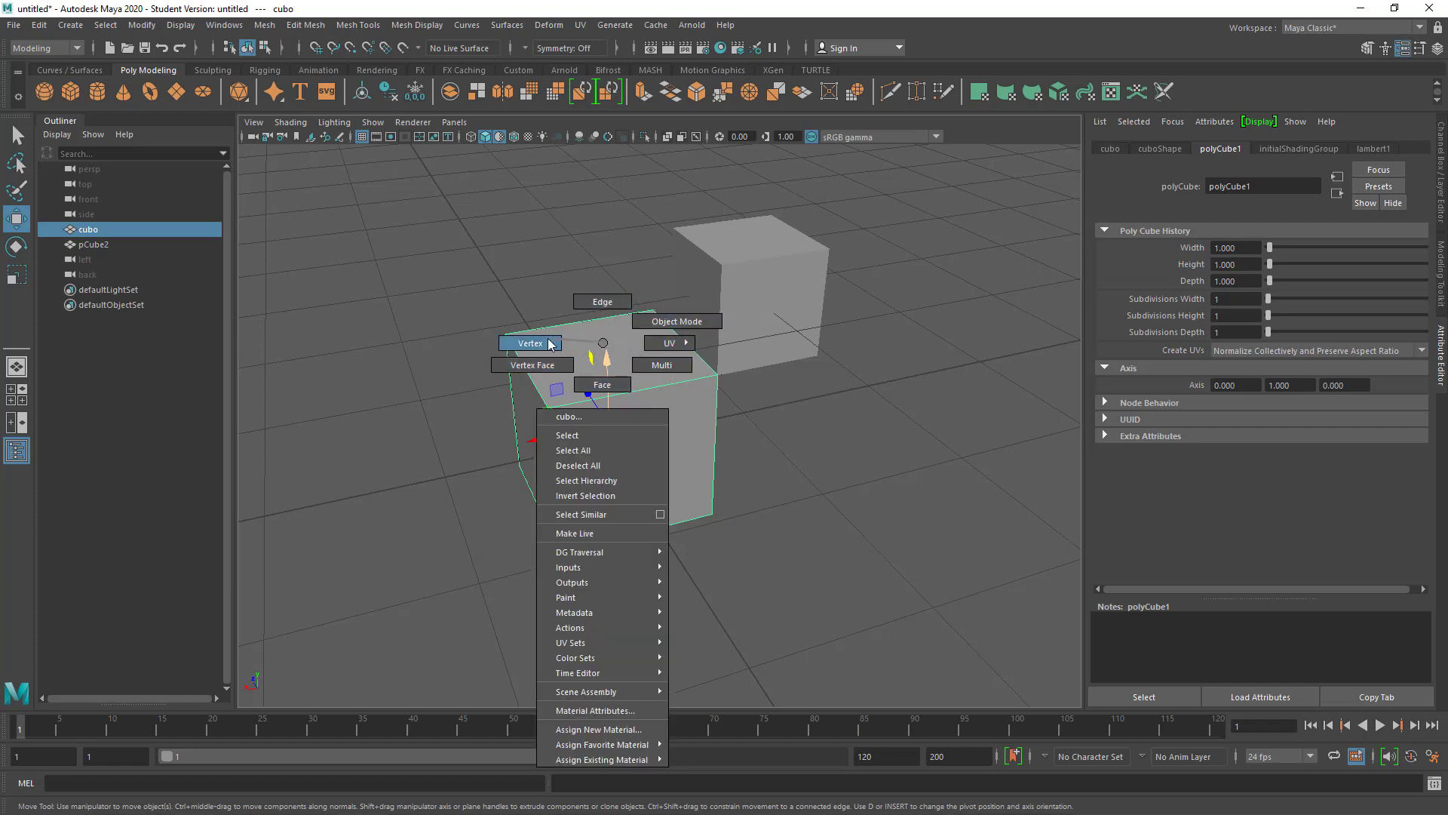
{"action": "left_click", "coordinate": [598, 305]}
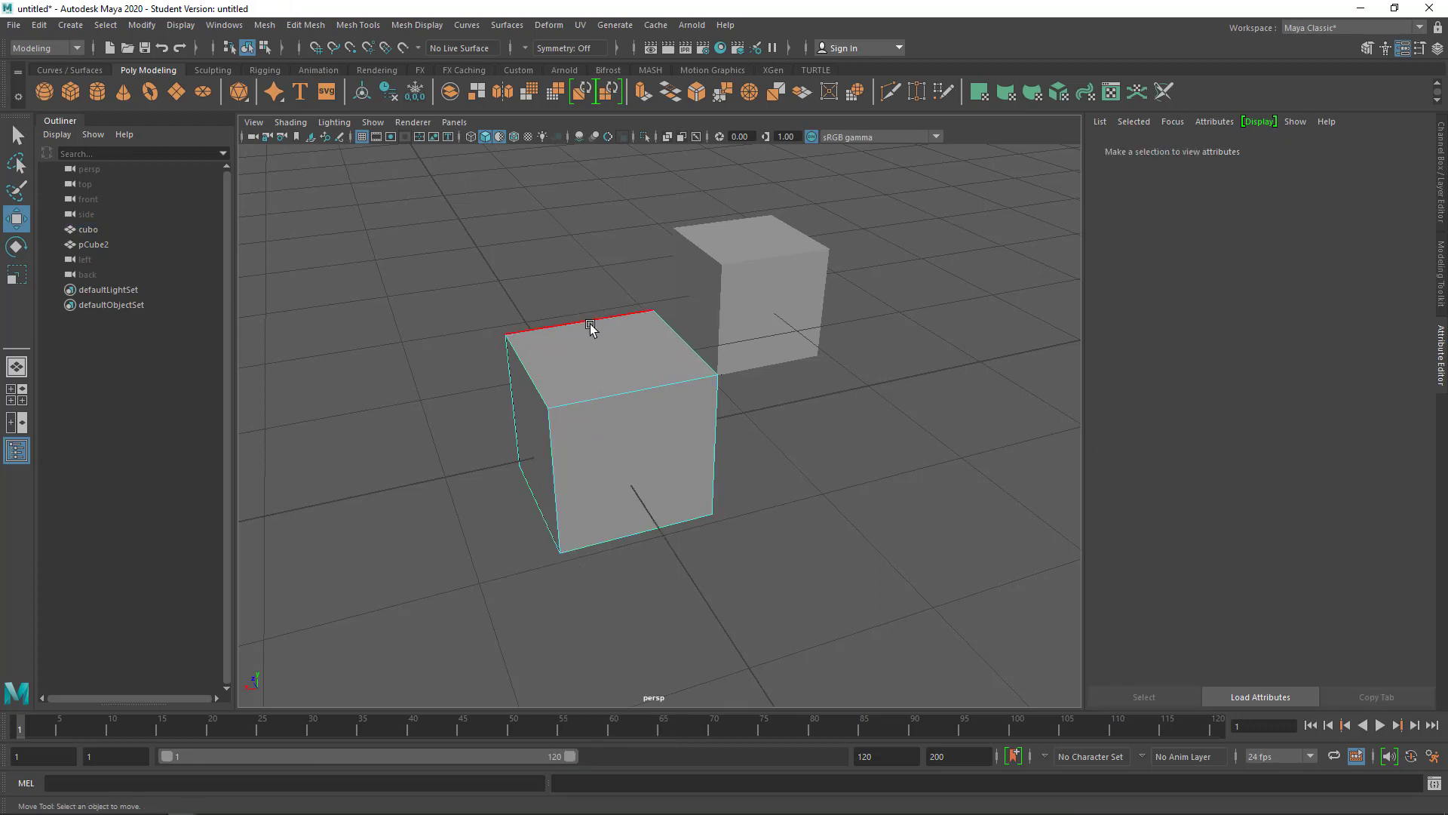
{"action": "left_click", "coordinate": [602, 394]}
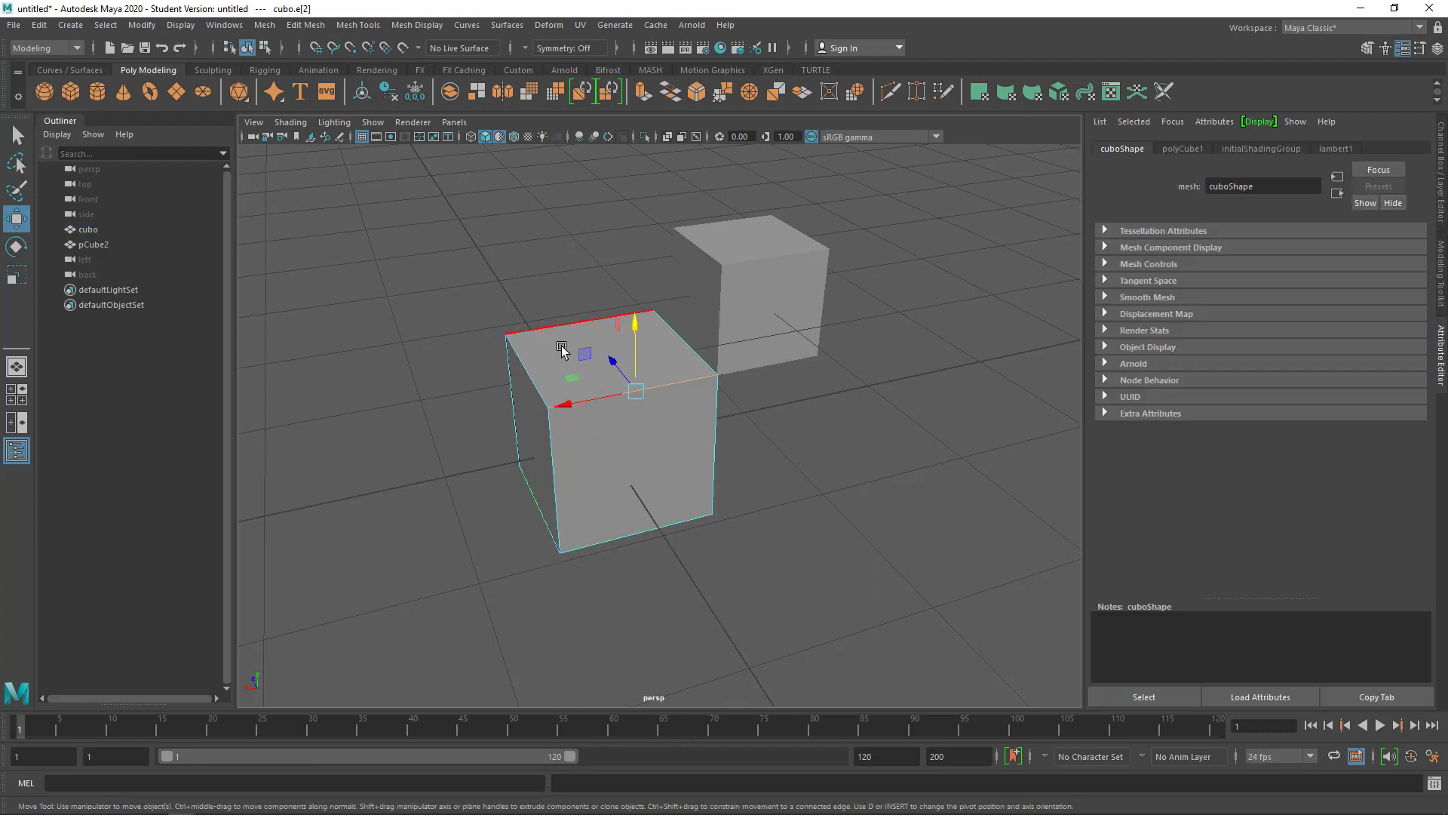
{"action": "right_click_drag", "start_coordinate": [556, 340], "coordinate": [473, 296]}
{"action": "left_click_drag", "start_coordinate": [473, 296], "coordinate": [527, 362]}
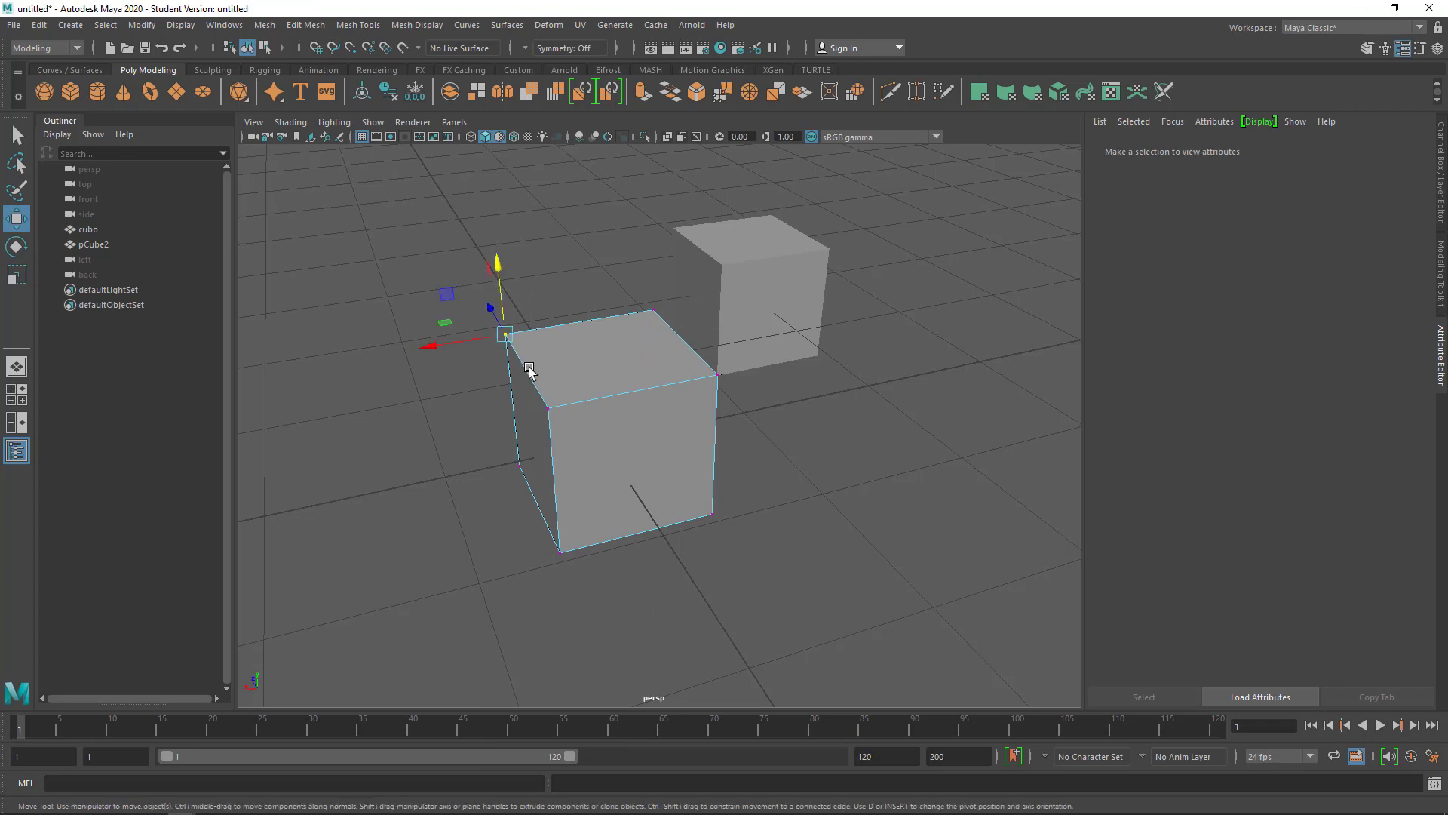
{"action": "left_click_drag", "start_coordinate": [485, 452], "coordinate": [592, 593], "text": "shift"}
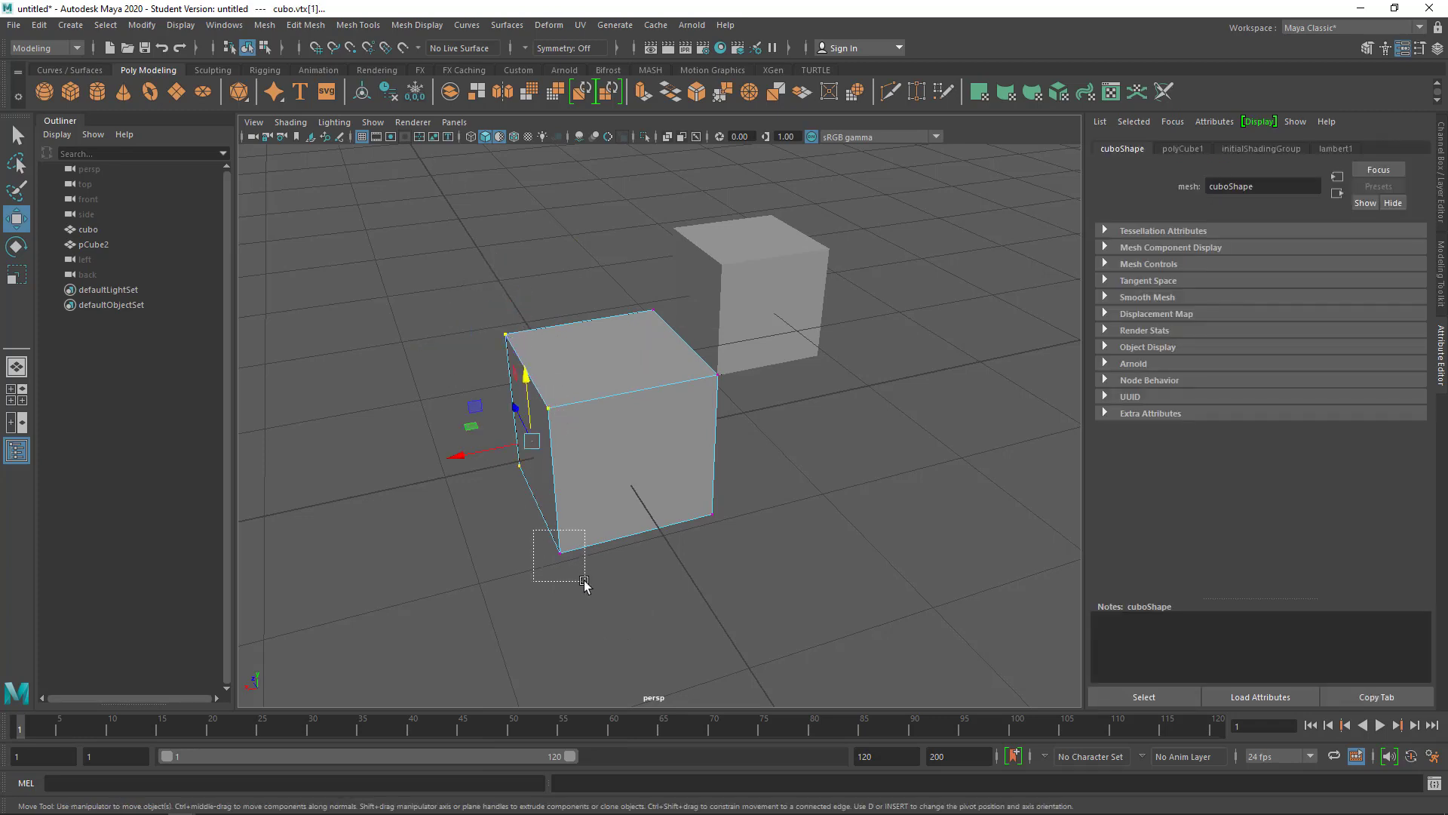
{"action": "right_click", "coordinate": [571, 368]}
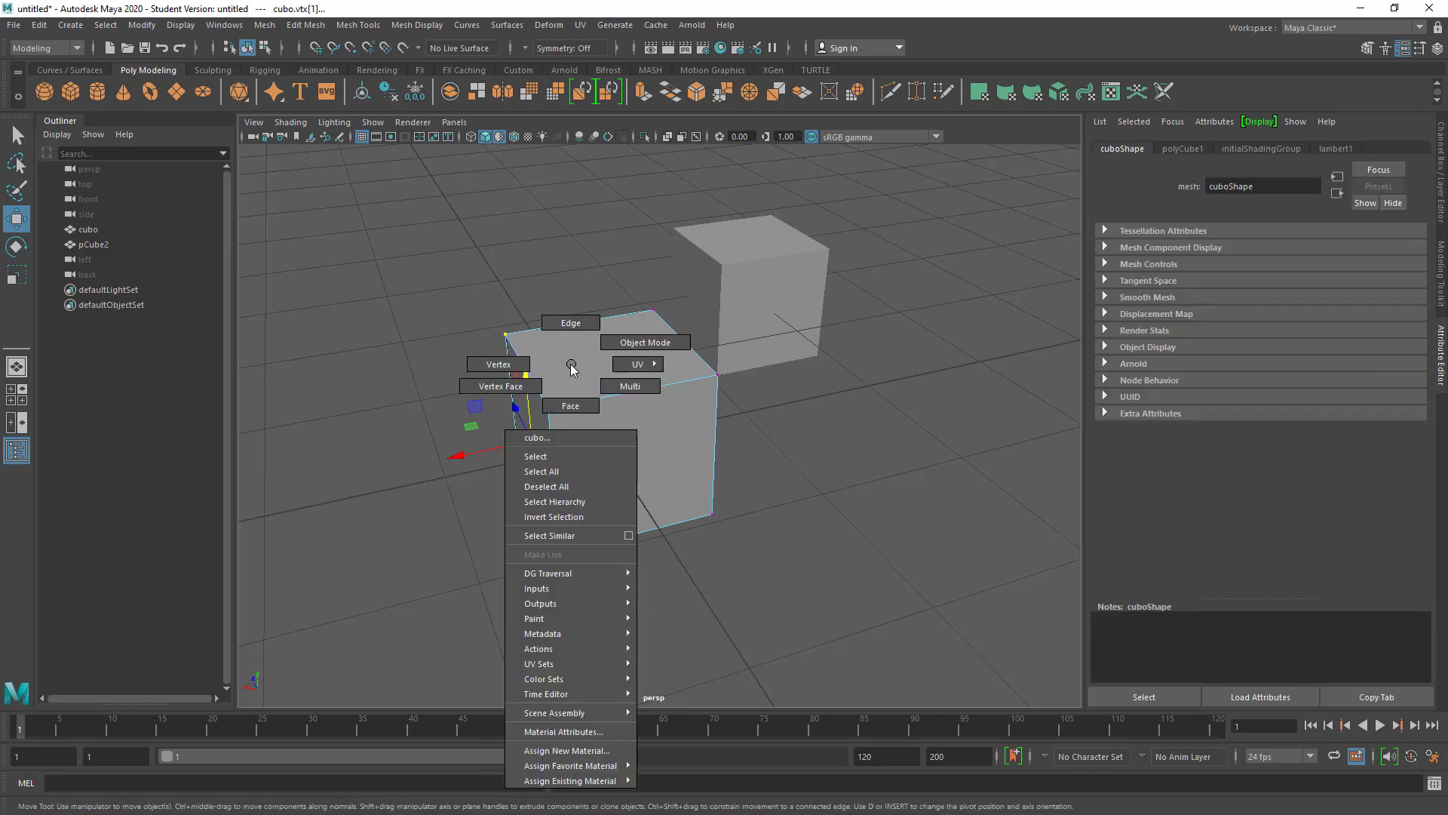
{"action": "left_click", "coordinate": [571, 408]}
{"action": "left_click", "coordinate": [582, 378]}
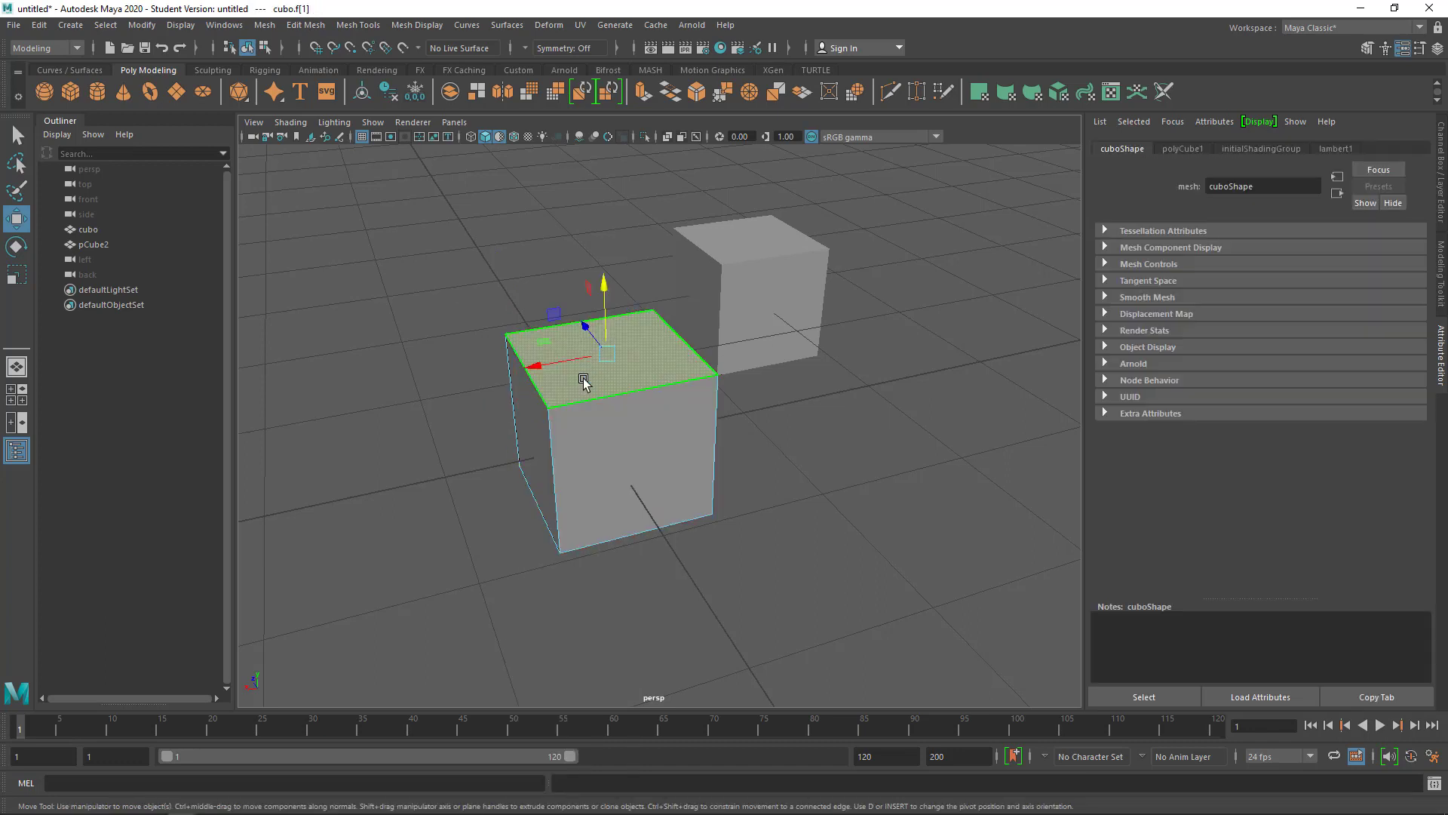
{"action": "left_click", "coordinate": [633, 447]}
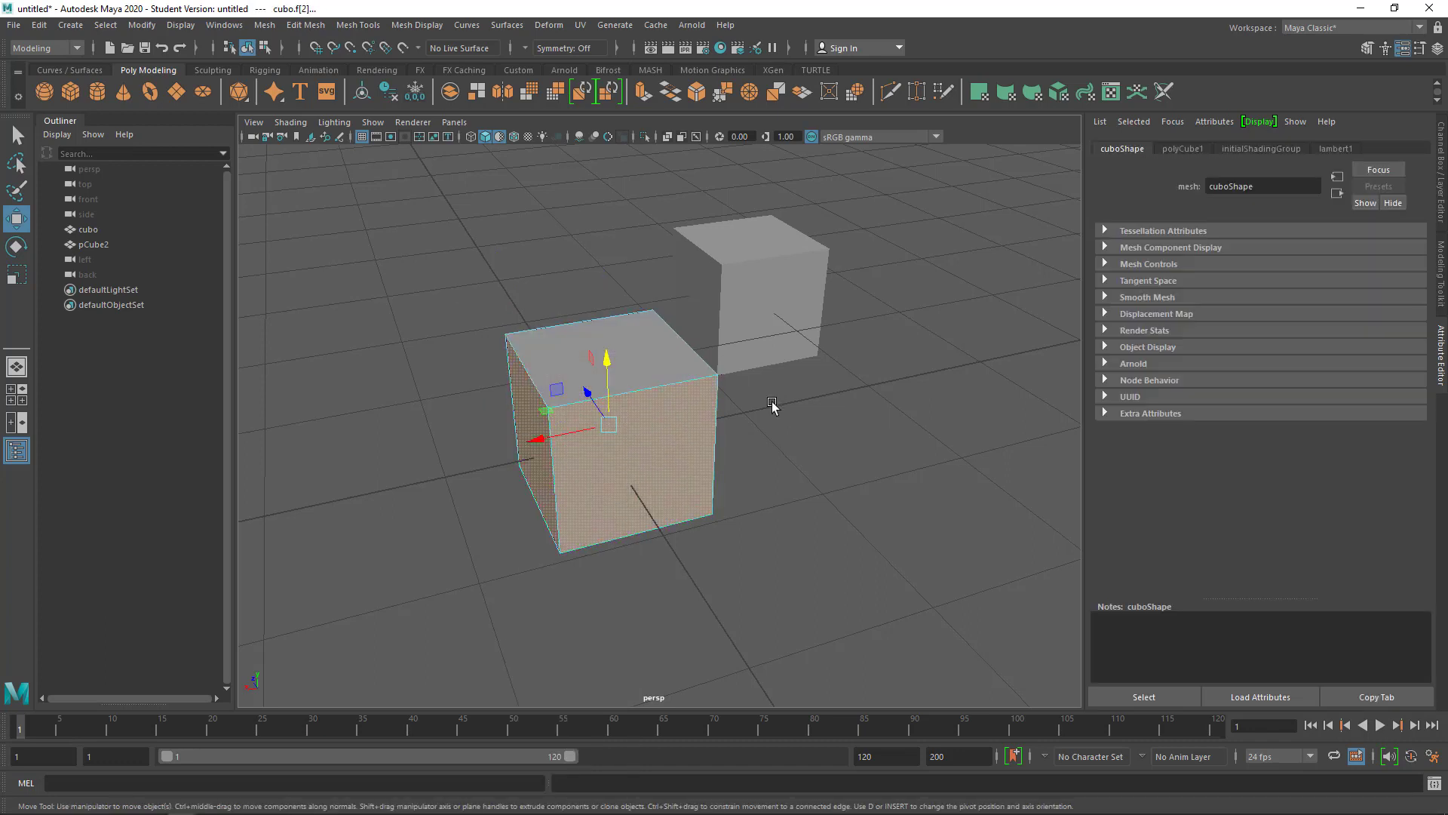
{"action": "right_click", "coordinate": [615, 358]}
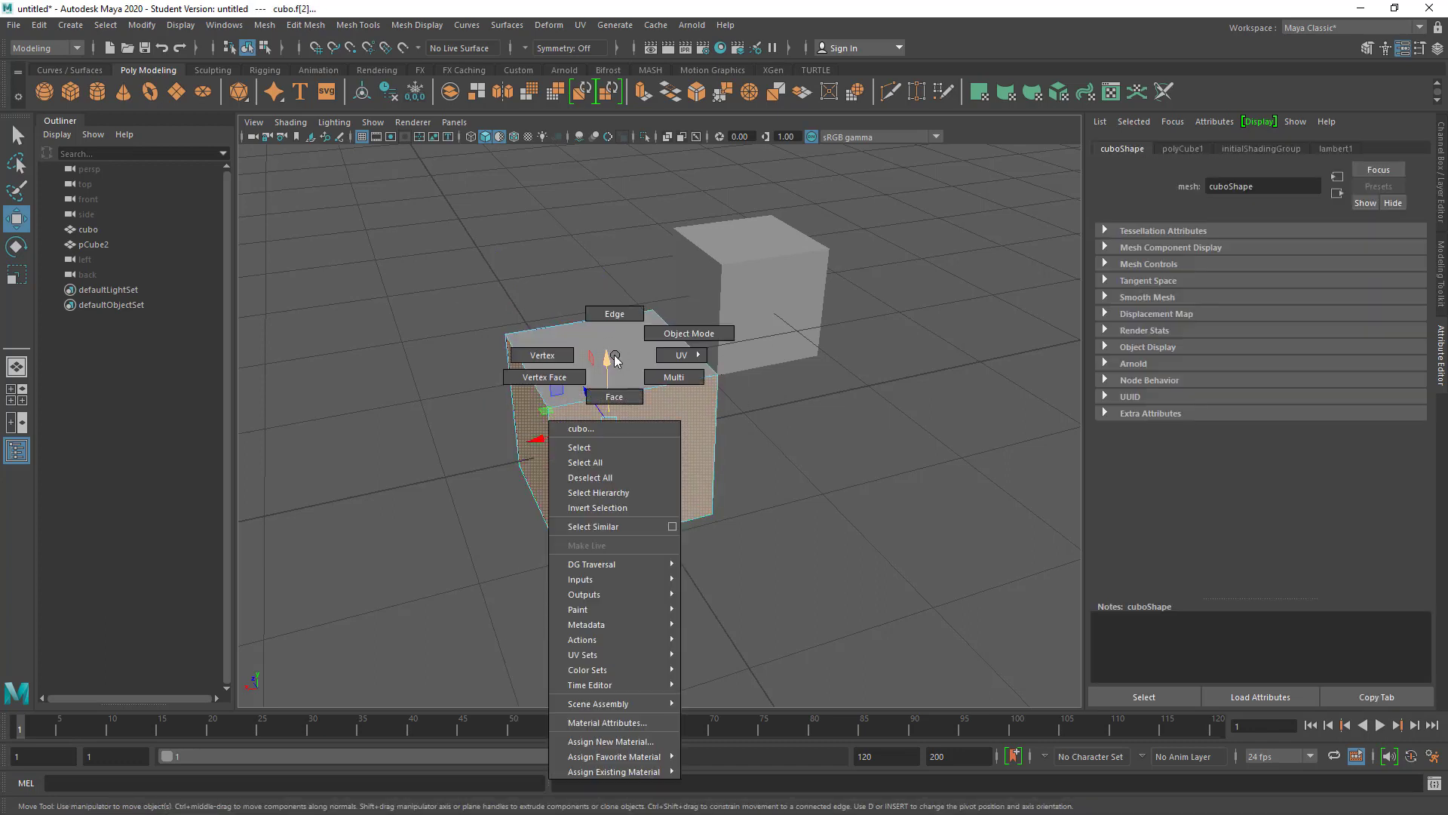
{"action": "left_click", "coordinate": [674, 334]}
{"action": "mouse_move", "coordinate": [603, 386]}
{"action": "left_mouse_down"}
{"action": "mouse_move", "coordinate": [550, 443]}
{"action": "mouse_move", "coordinate": [366, 291]}
{"action": "mouse_move", "coordinate": [842, 283]}
{"action": "mouse_move", "coordinate": [478, 362]}
{"action": "left_mouse_up"}
{"action": "left_click_drag", "start_coordinate": [634, 333], "coordinate": [565, 330]}
{"action": "right_click", "coordinate": [565, 334]}
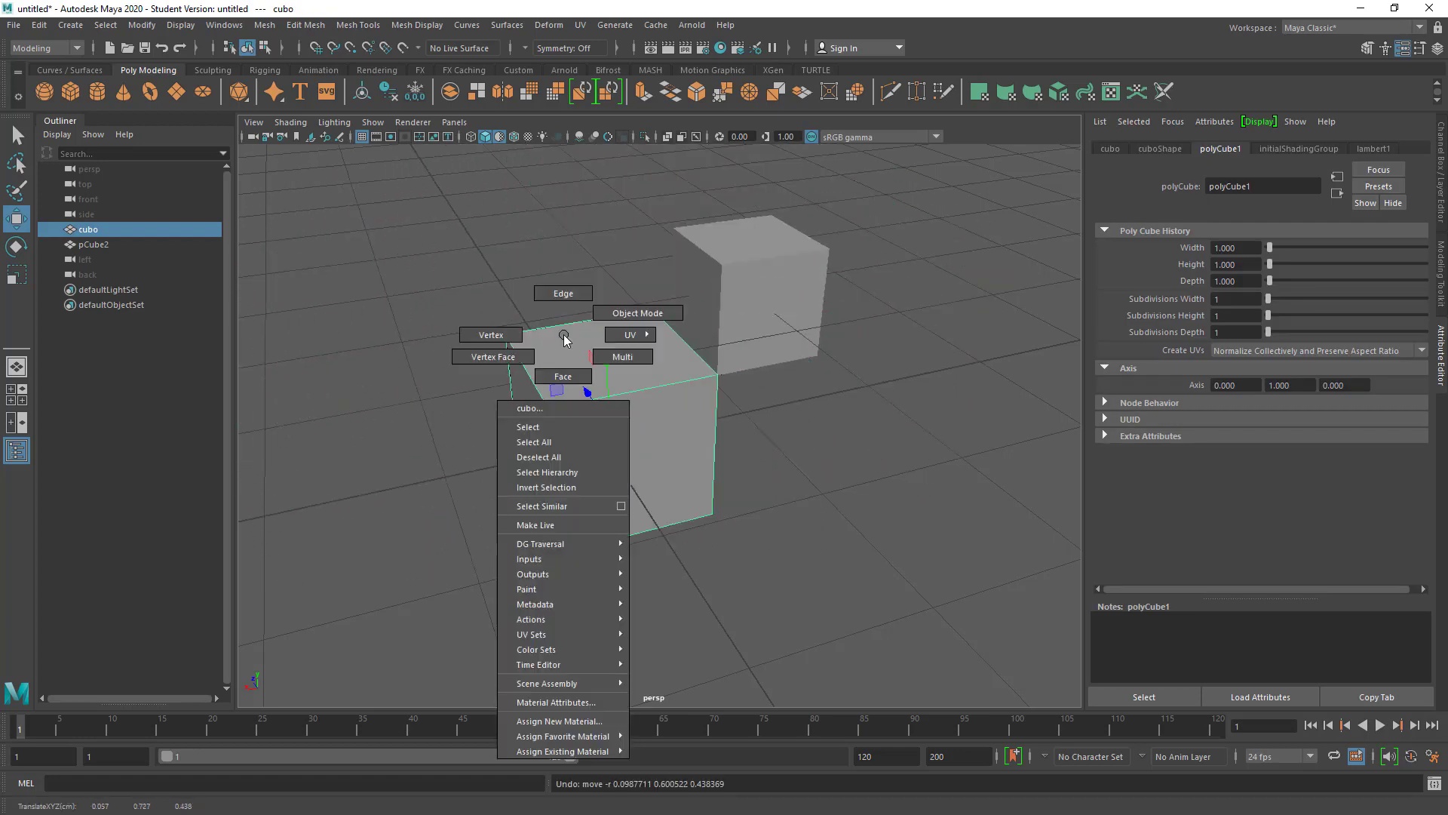
{"action": "left_click", "coordinate": [564, 294]}
{"action": "left_click", "coordinate": [566, 323]}
Step: Raise cubo's top edge, then switch to vertex mode and pick the top-left vertex
{"action": "mouse_move", "coordinate": [584, 280]}
{"action": "left_mouse_down"}
{"action": "mouse_move", "coordinate": [579, 198]}
{"action": "mouse_move", "coordinate": [716, 305]}
{"action": "mouse_move", "coordinate": [624, 300]}
{"action": "left_mouse_up"}
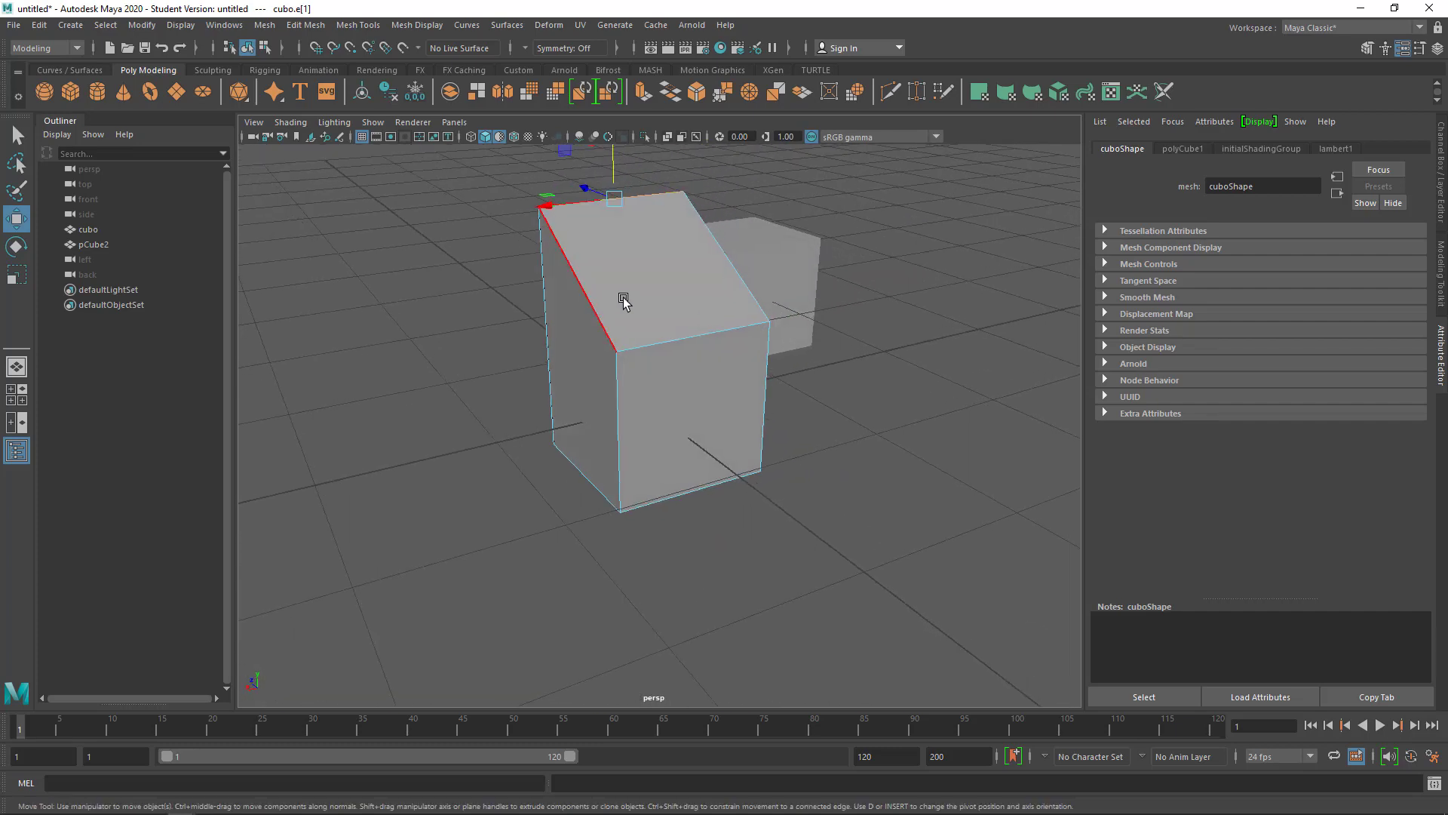
{"action": "right_click", "coordinate": [624, 301]}
{"action": "left_click", "coordinate": [571, 302]}
{"action": "left_click_drag", "start_coordinate": [611, 362], "coordinate": [637, 365], "text": "alt"}
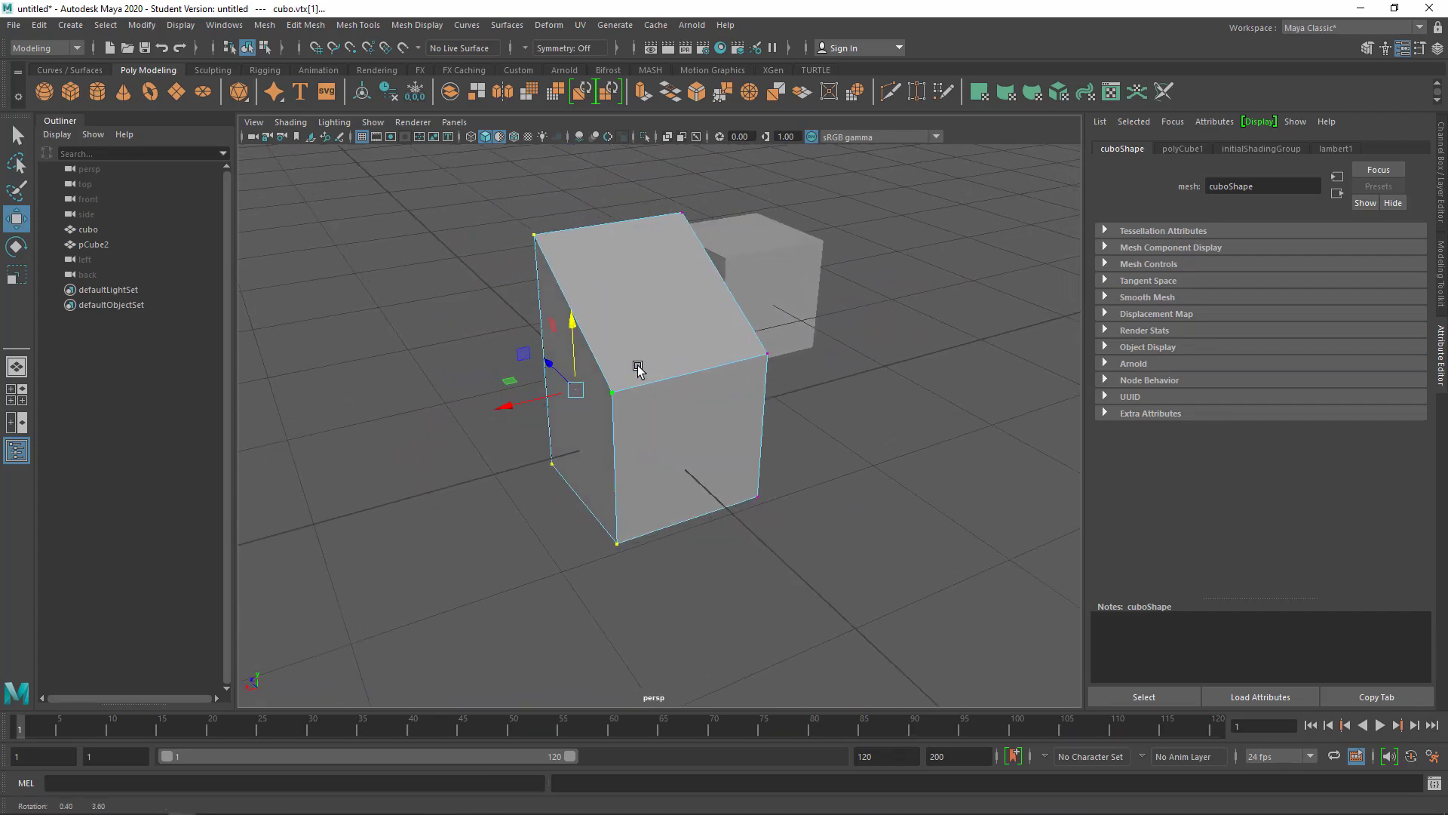
{"action": "left_click", "coordinate": [549, 250]}
Step: Push cubo's left-side vertices further left and raise the top-left vertex
{"action": "left_click_drag", "start_coordinate": [544, 360], "coordinate": [537, 427], "text": "alt"}
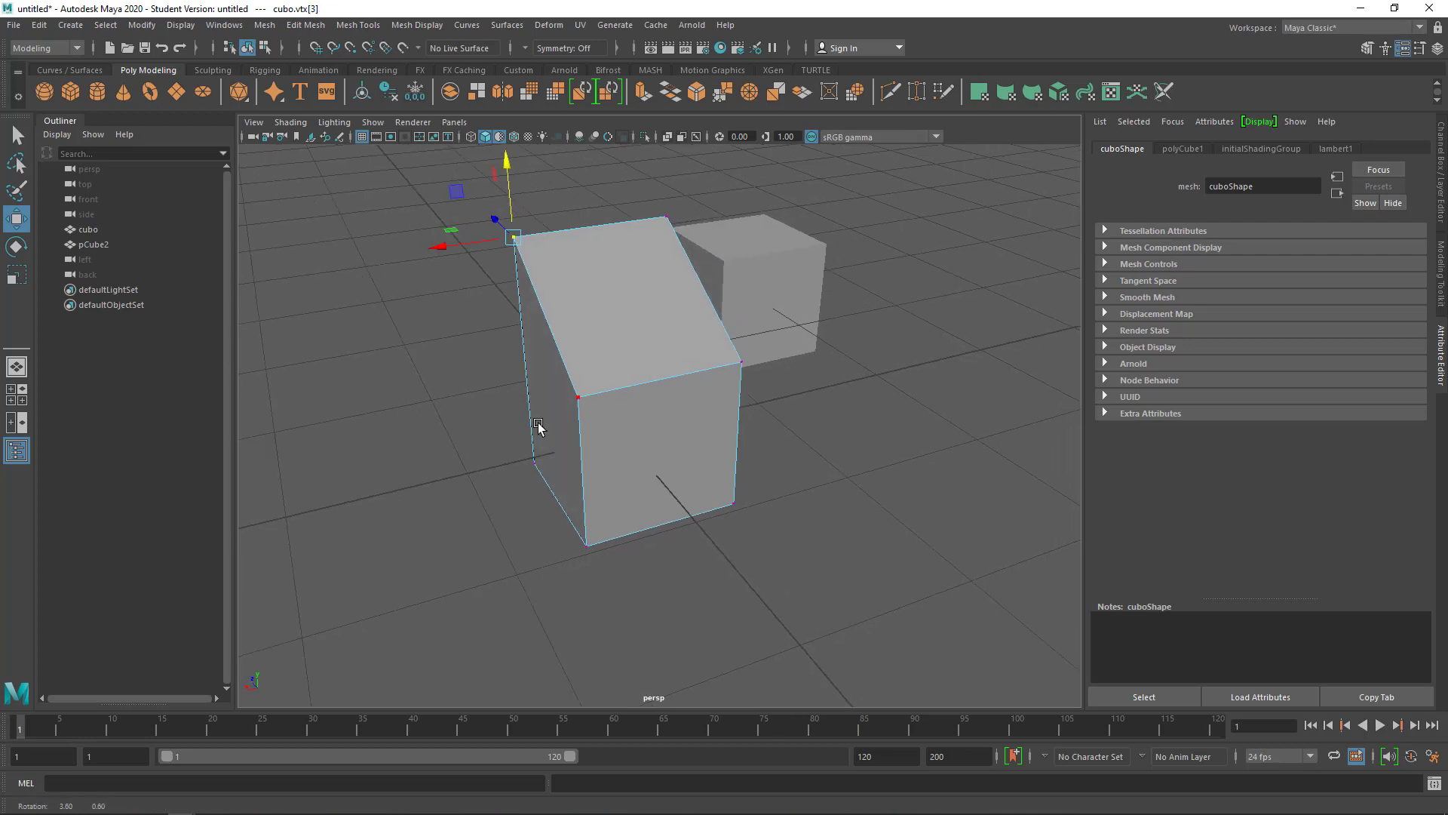
{"action": "left_click_drag", "start_coordinate": [368, 181], "coordinate": [595, 601]}
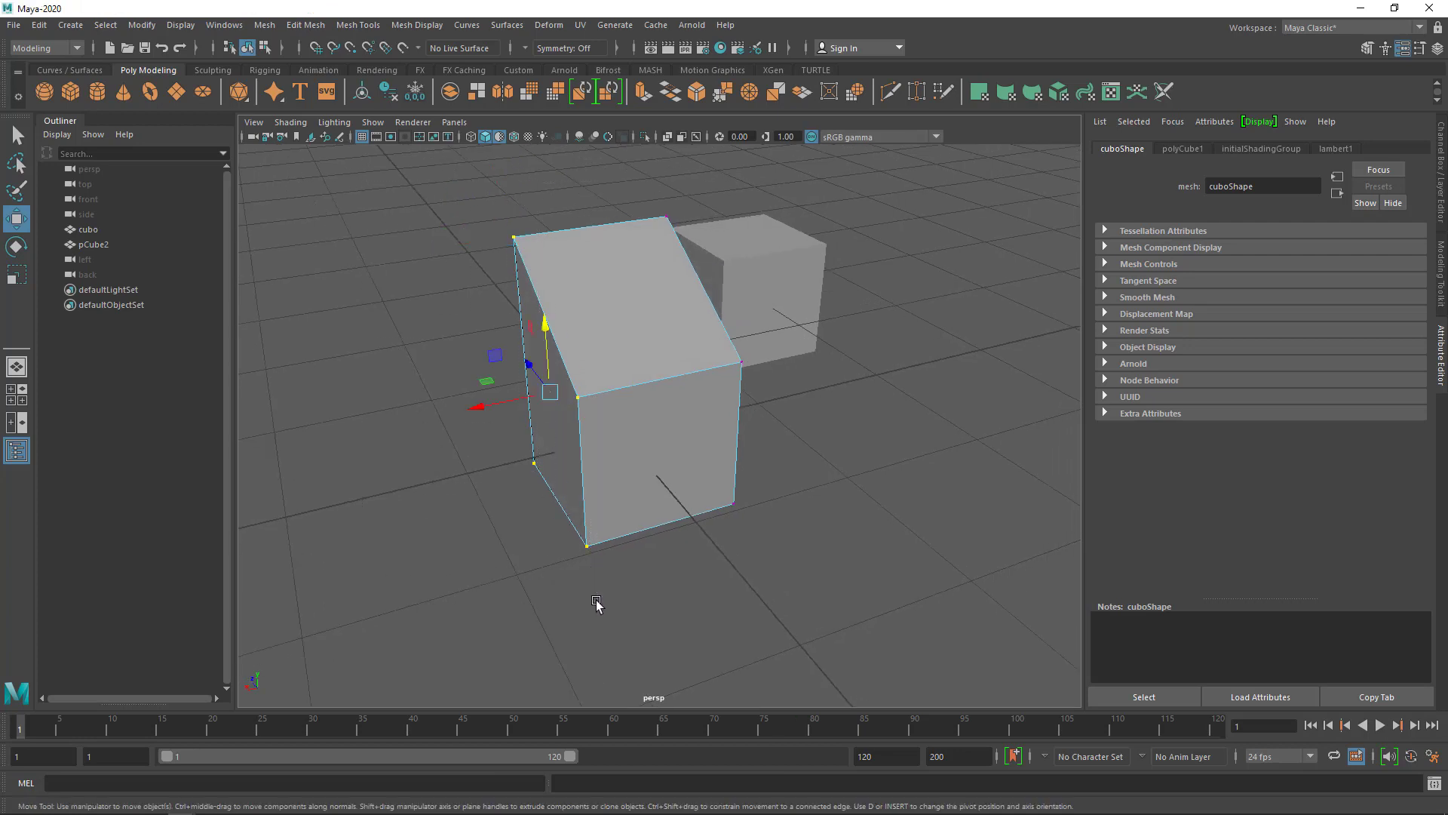
{"action": "left_click_drag", "start_coordinate": [513, 408], "coordinate": [396, 421]}
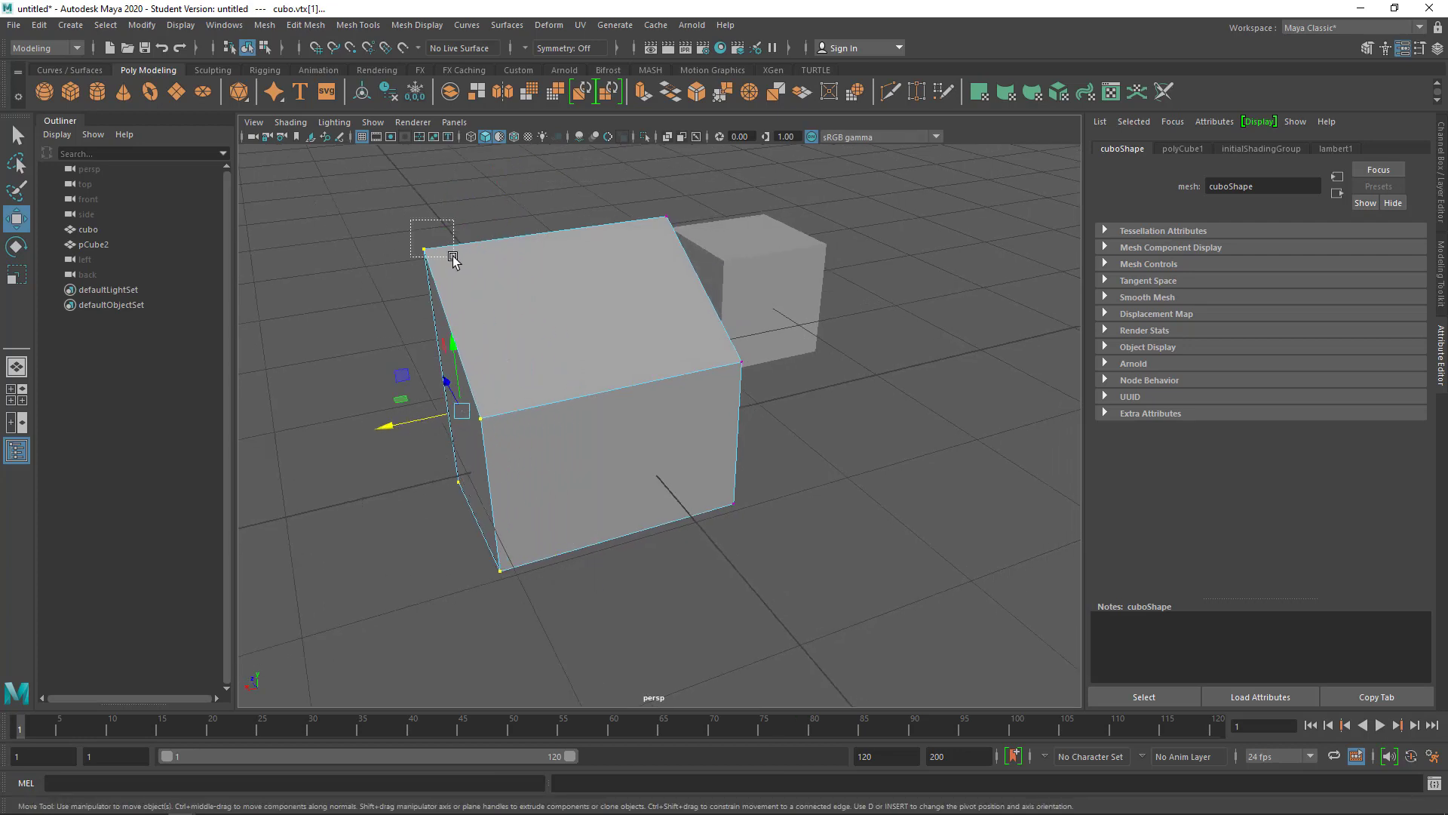
{"action": "left_click", "coordinate": [424, 249]}
{"action": "left_click_drag", "start_coordinate": [424, 247], "coordinate": [413, 177]}
Step: Scale the top vertices to level the block's top, then rotate them slightly
{"action": "mouse_move", "coordinate": [474, 243]}
{"action": "left_mouse_down", "text": "alt"}
{"action": "mouse_move", "coordinate": [673, 362]}
{"action": "mouse_move", "coordinate": [749, 375]}
{"action": "left_mouse_up", "text": "alt"}
{"action": "mouse_move", "coordinate": [726, 226]}
{"action": "left_mouse_down"}
{"action": "mouse_move", "coordinate": [955, 470]}
{"action": "mouse_move", "coordinate": [799, 469]}
{"action": "mouse_move", "coordinate": [775, 433]}
{"action": "mouse_move", "coordinate": [803, 381]}
{"action": "left_mouse_up"}
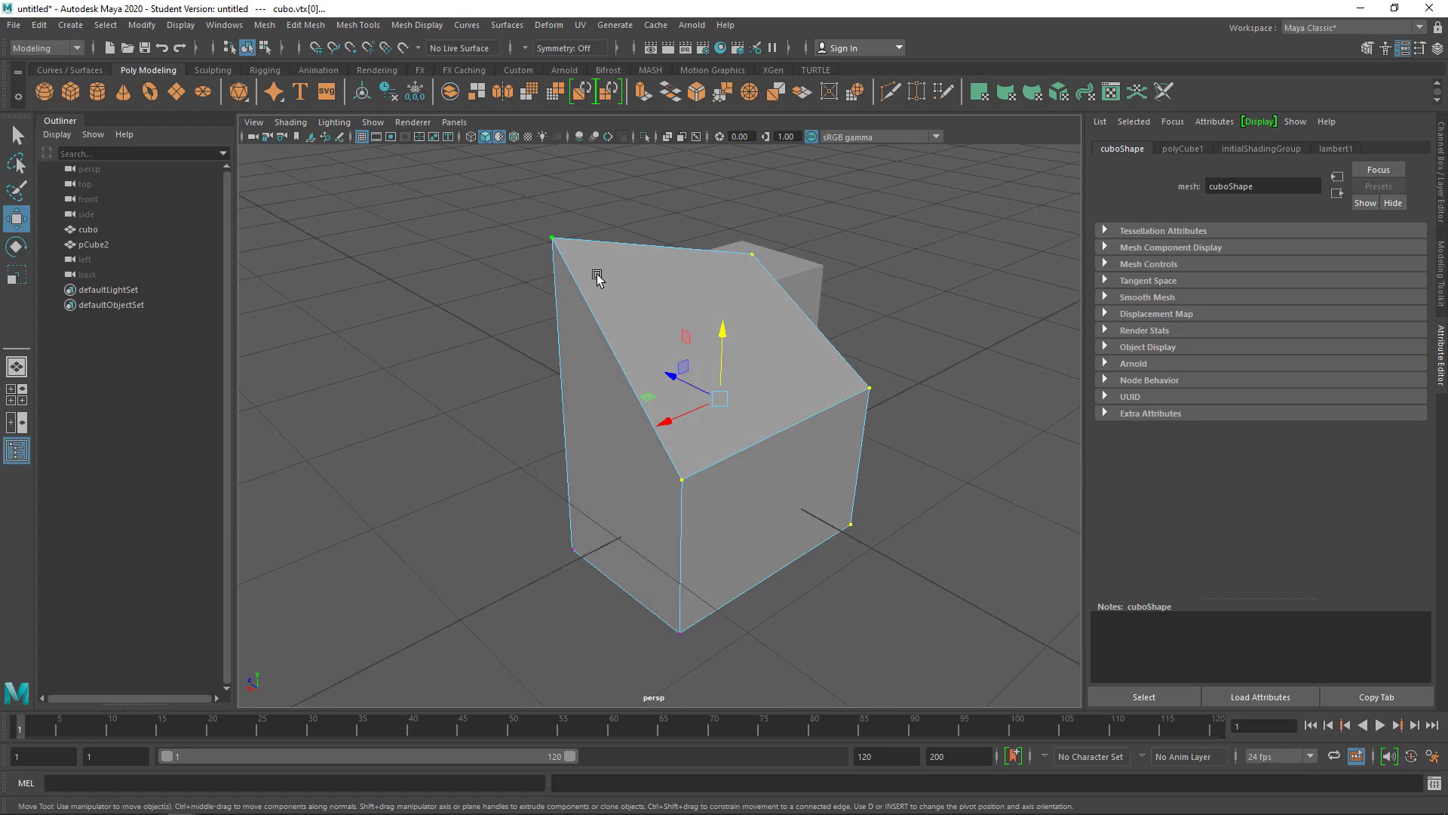
{"action": "left_click_drag", "start_coordinate": [483, 192], "coordinate": [946, 425]}
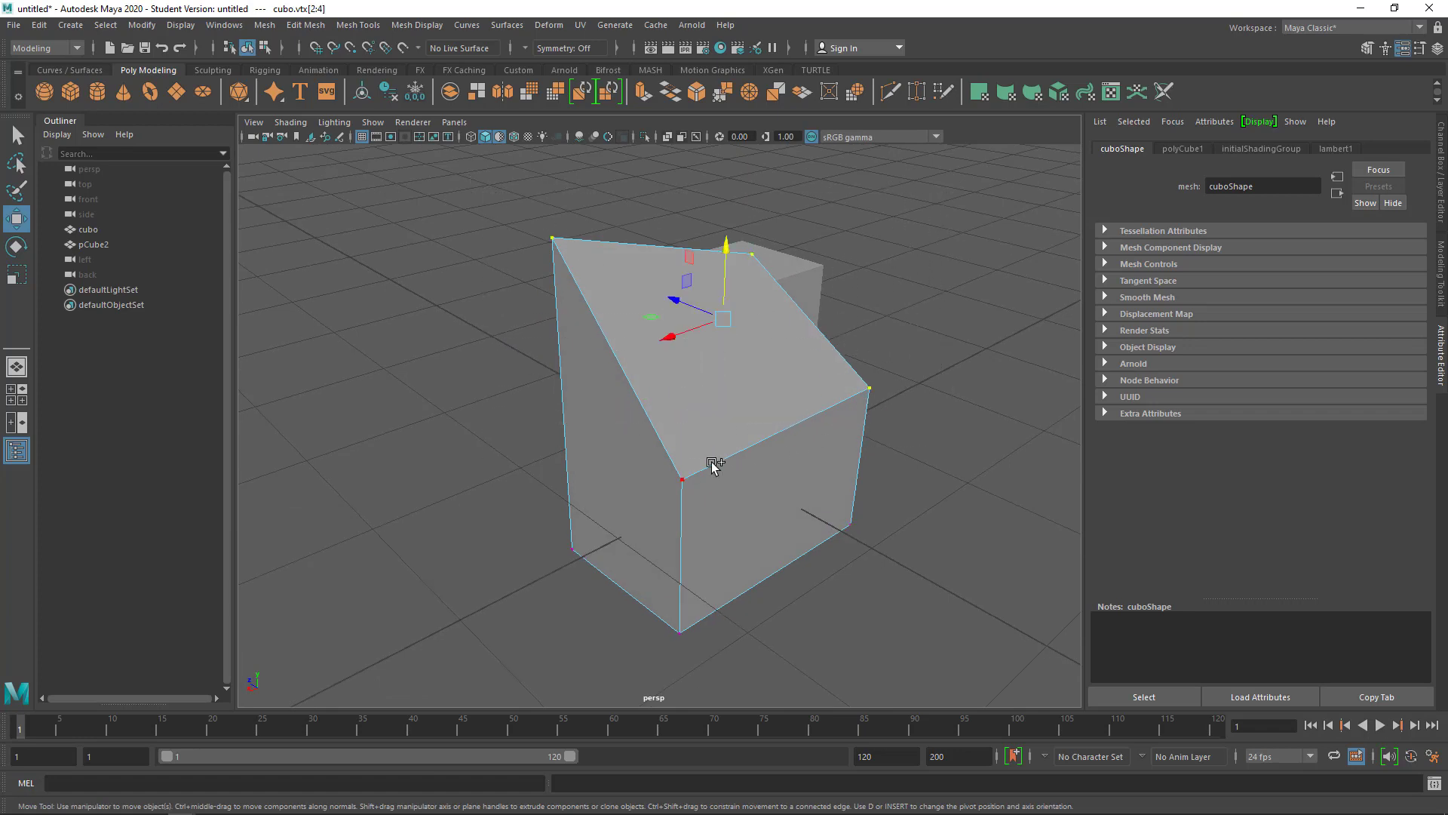
{"action": "key", "text": "r"}
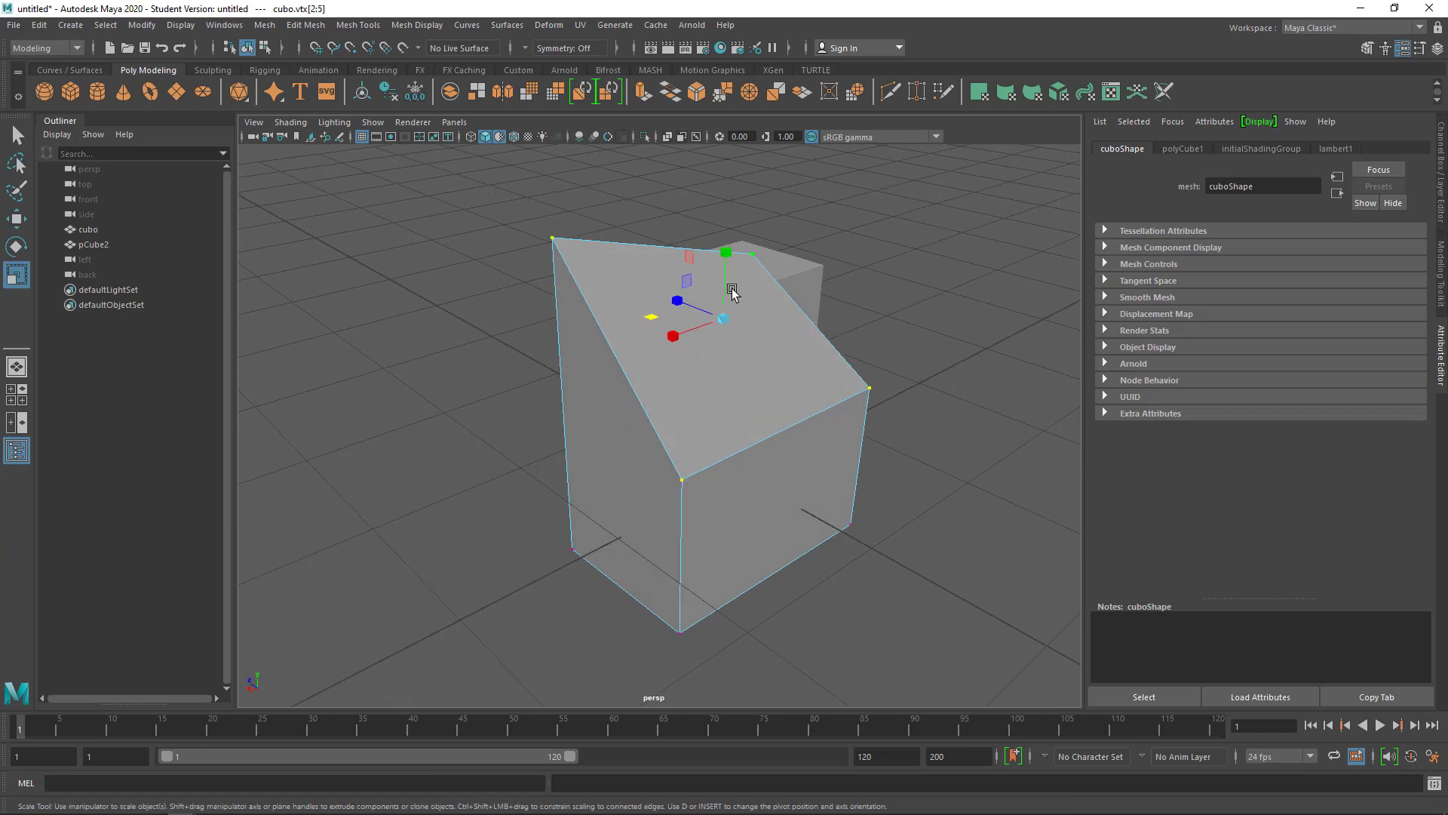
{"action": "mouse_move", "coordinate": [723, 249]}
{"action": "left_mouse_down"}
{"action": "mouse_move", "coordinate": [728, 320]}
{"action": "mouse_move", "coordinate": [712, 220]}
{"action": "mouse_move", "coordinate": [712, 362]}
{"action": "left_mouse_up"}
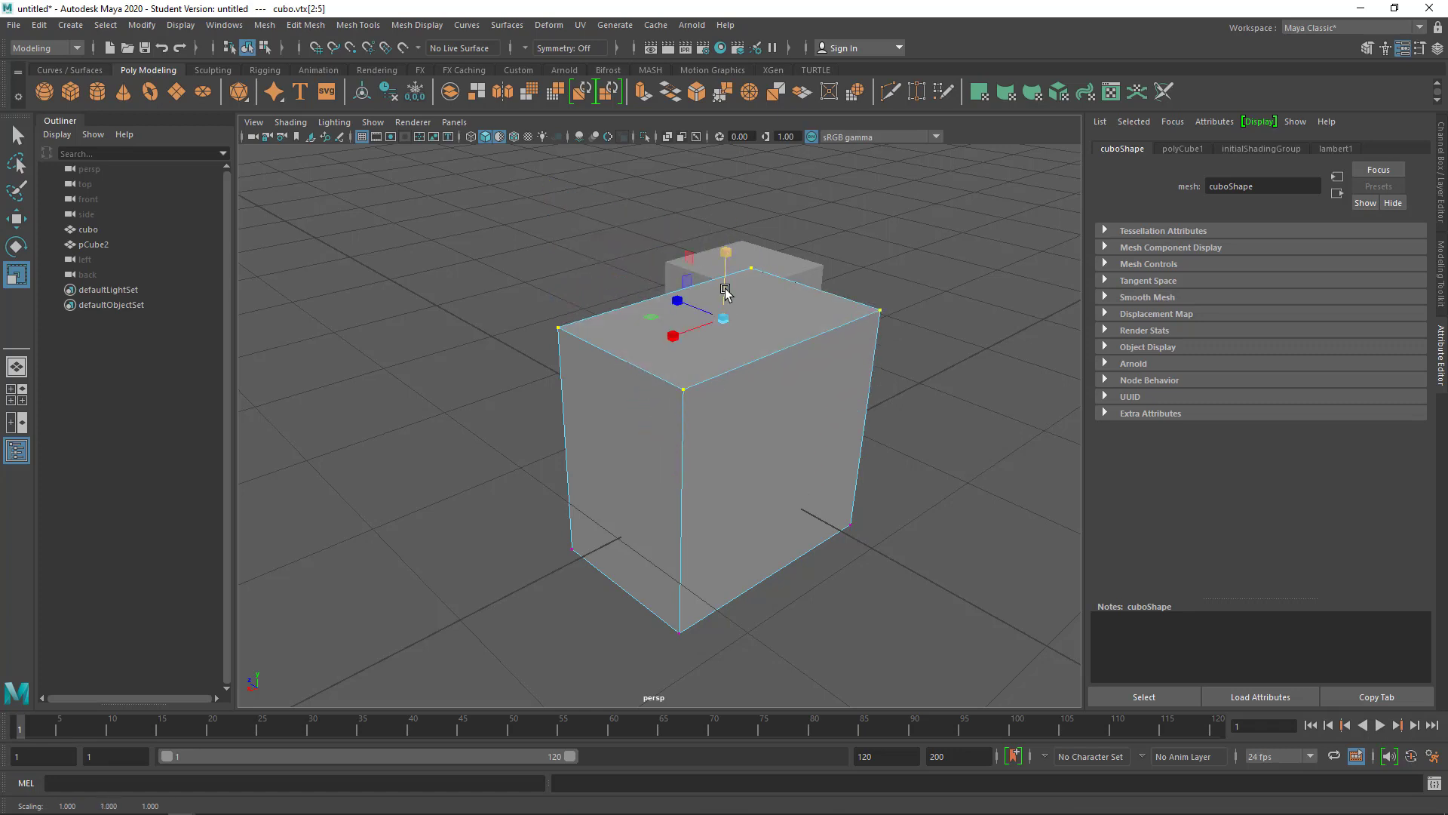
{"action": "key", "text": "e"}
{"action": "mouse_move", "coordinate": [760, 274]}
{"action": "left_mouse_down"}
{"action": "mouse_move", "coordinate": [769, 335]}
{"action": "mouse_move", "coordinate": [750, 272]}
{"action": "mouse_move", "coordinate": [766, 291]}
{"action": "left_mouse_up"}
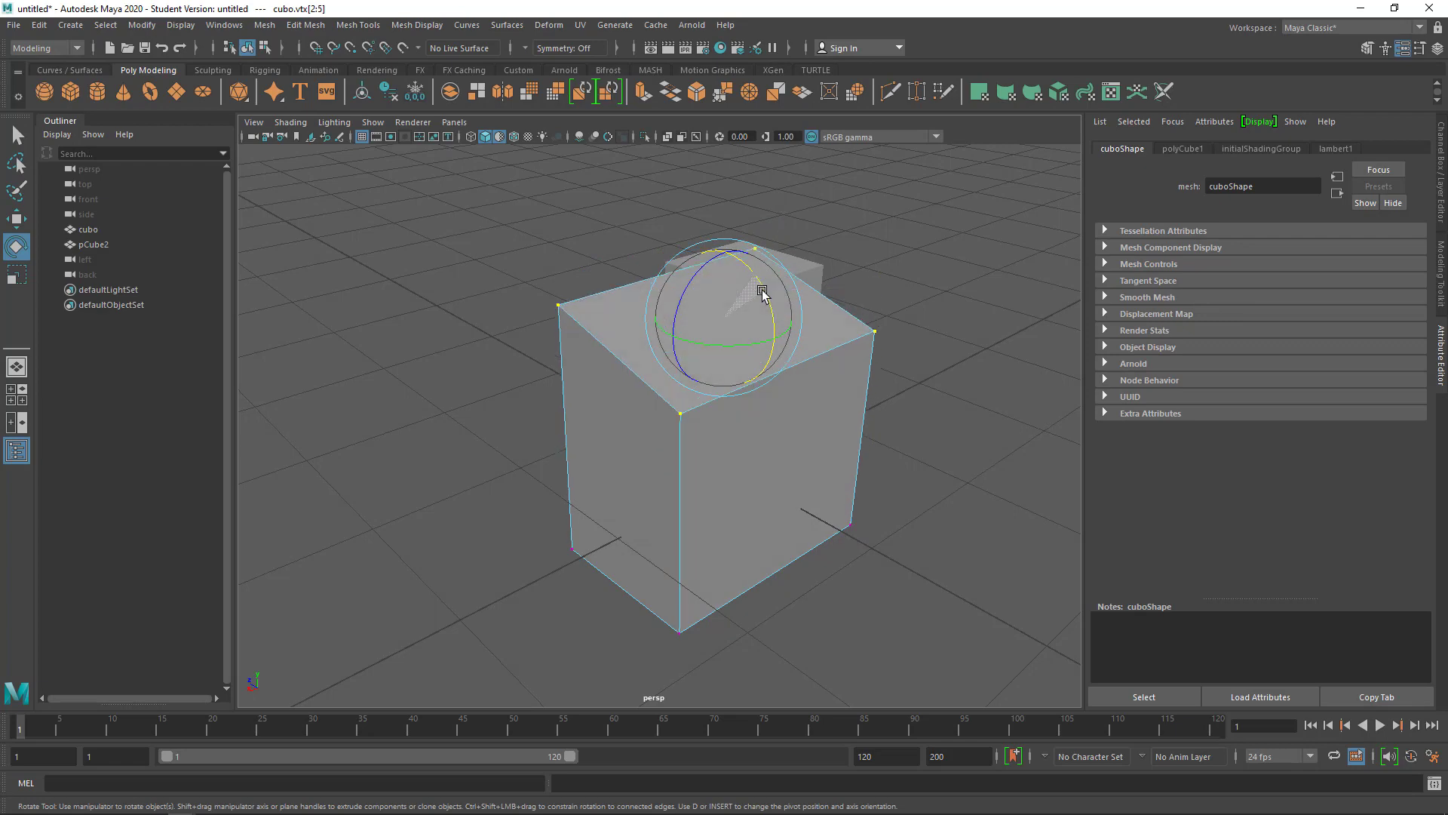
Step: Select cubo's top face in face mode, undoing an accidental tilt
{"action": "left_click", "coordinate": [904, 280]}
{"action": "right_click", "coordinate": [674, 335]}
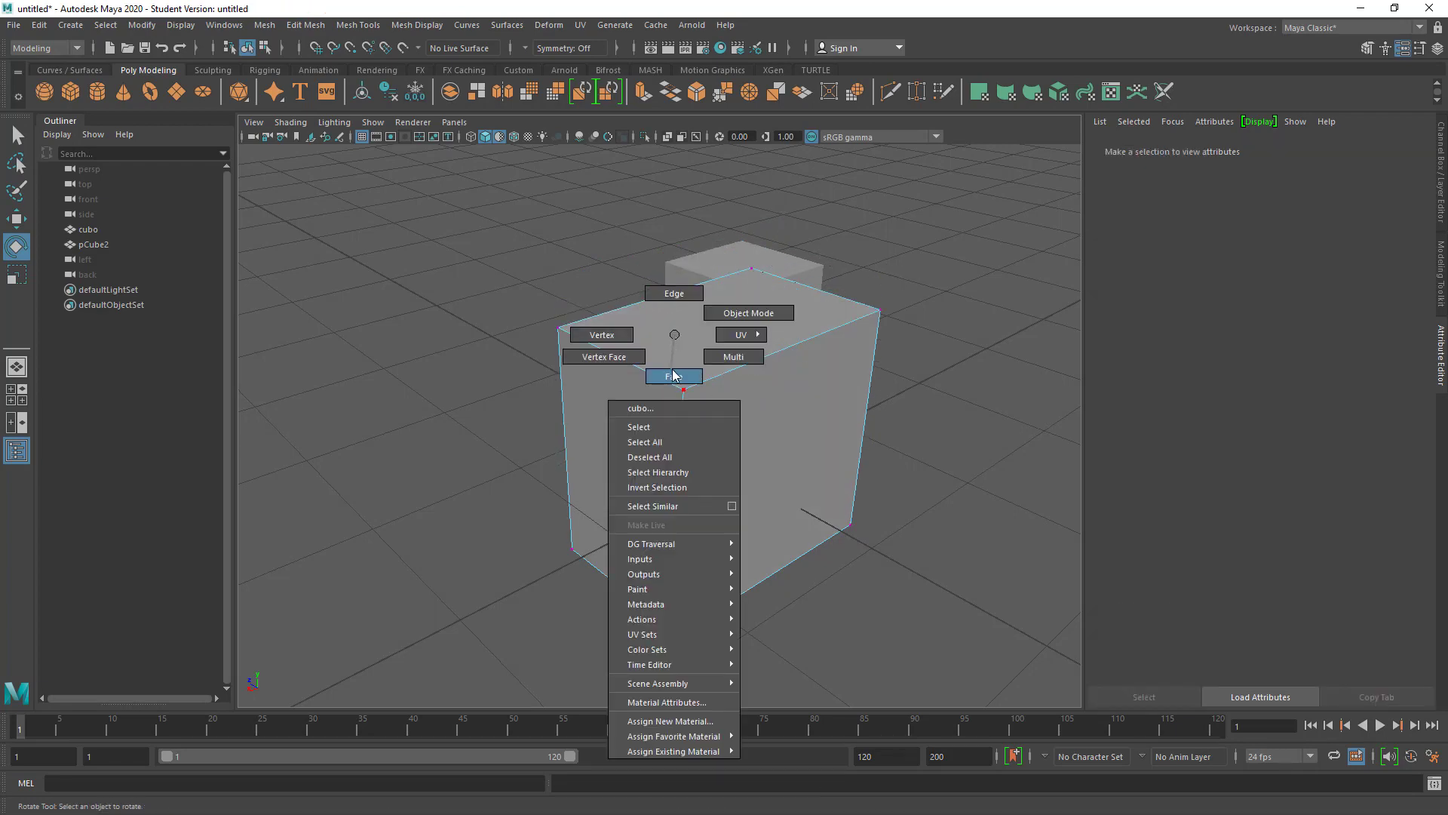
{"action": "left_click", "coordinate": [674, 377]}
{"action": "left_click", "coordinate": [695, 323]}
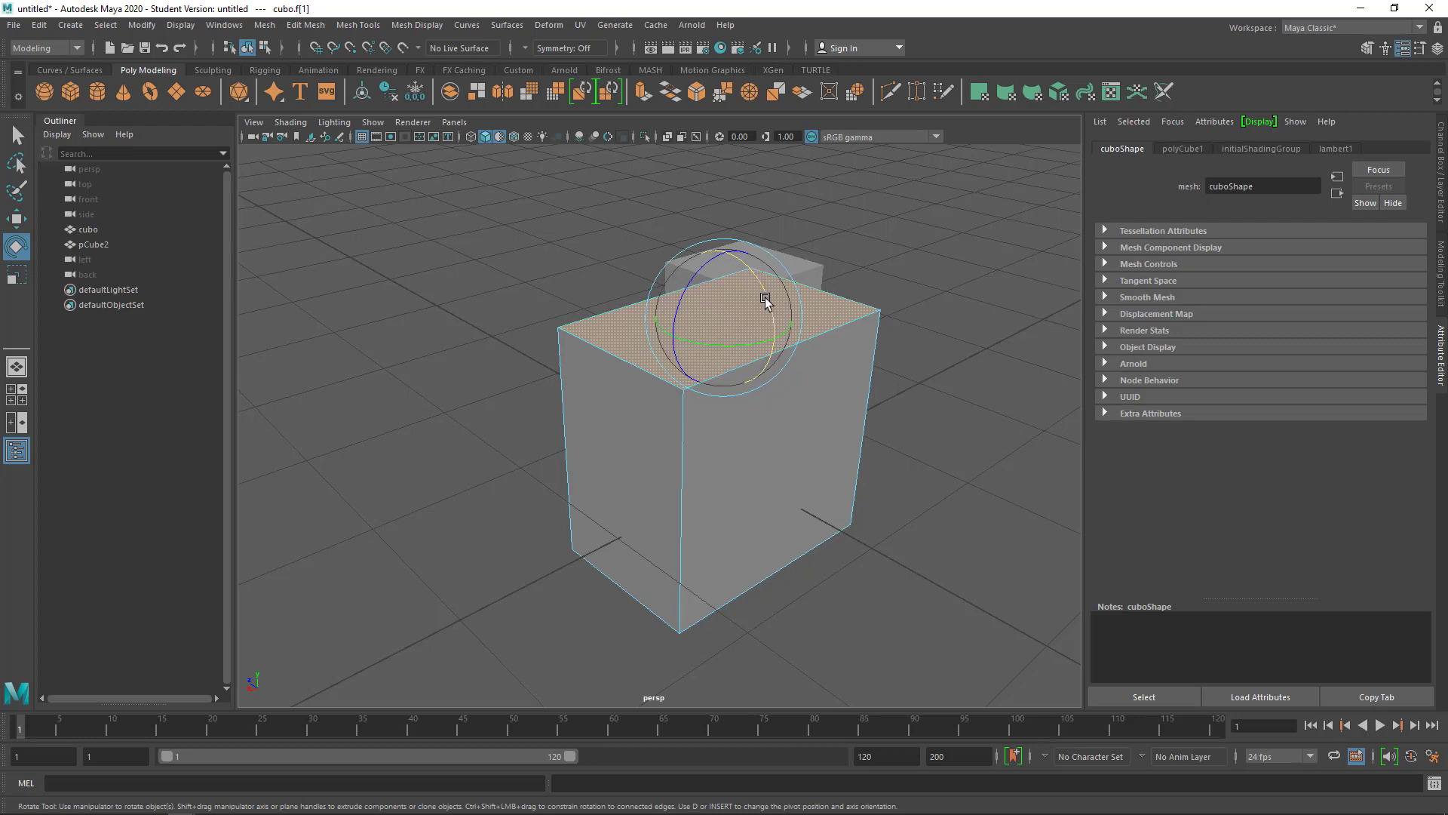
{"action": "left_click_drag", "start_coordinate": [767, 301], "coordinate": [731, 262]}
{"action": "key", "text": "ctrl+z"}
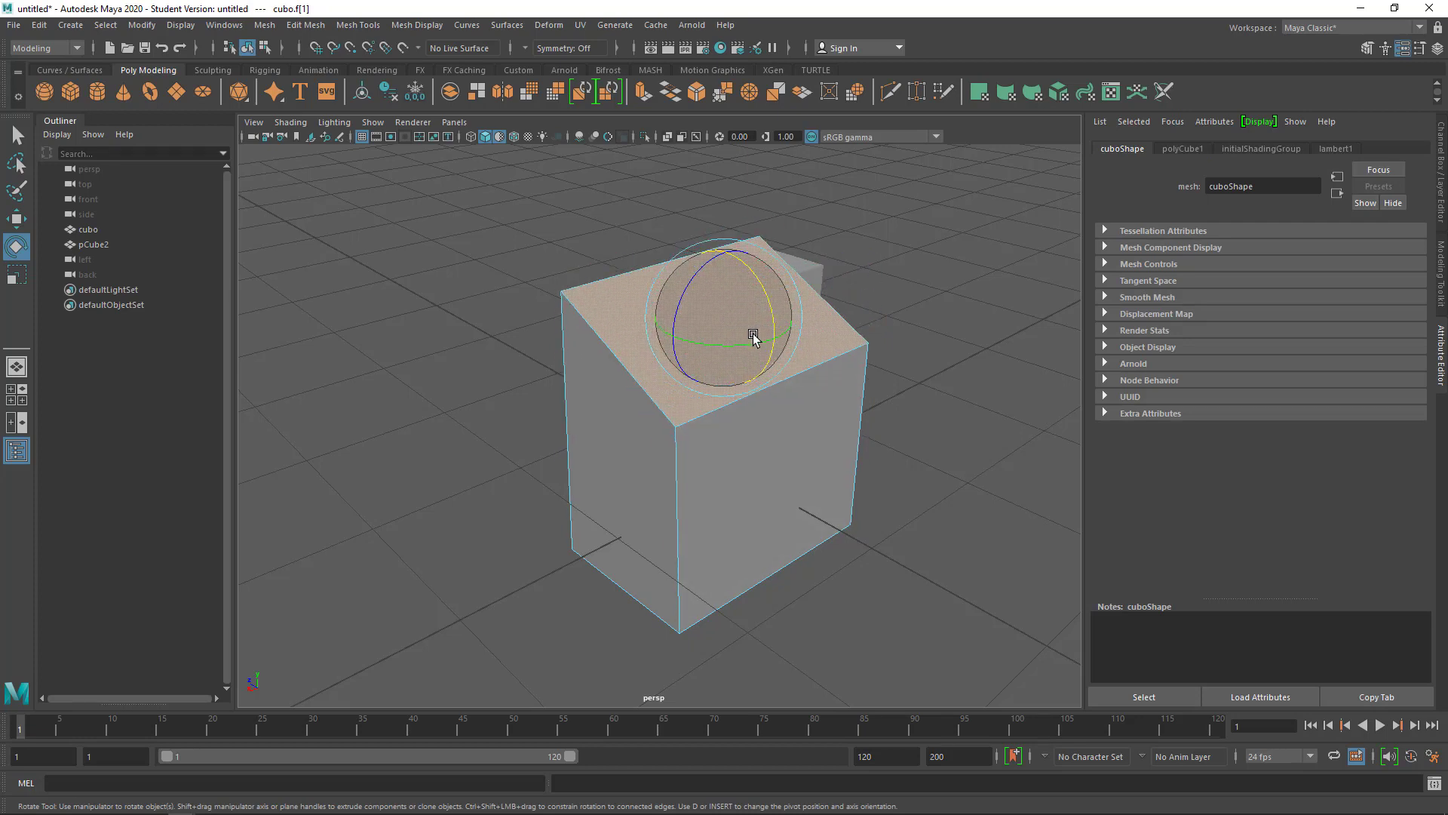
Step: Scale the top face down, adjust its height, and return to Object Mode
{"action": "key", "text": "r"}
{"action": "mouse_move", "coordinate": [728, 316]}
{"action": "left_mouse_down"}
{"action": "mouse_move", "coordinate": [747, 345]}
{"action": "mouse_move", "coordinate": [646, 339]}
{"action": "left_mouse_up"}
{"action": "key", "text": "w"}
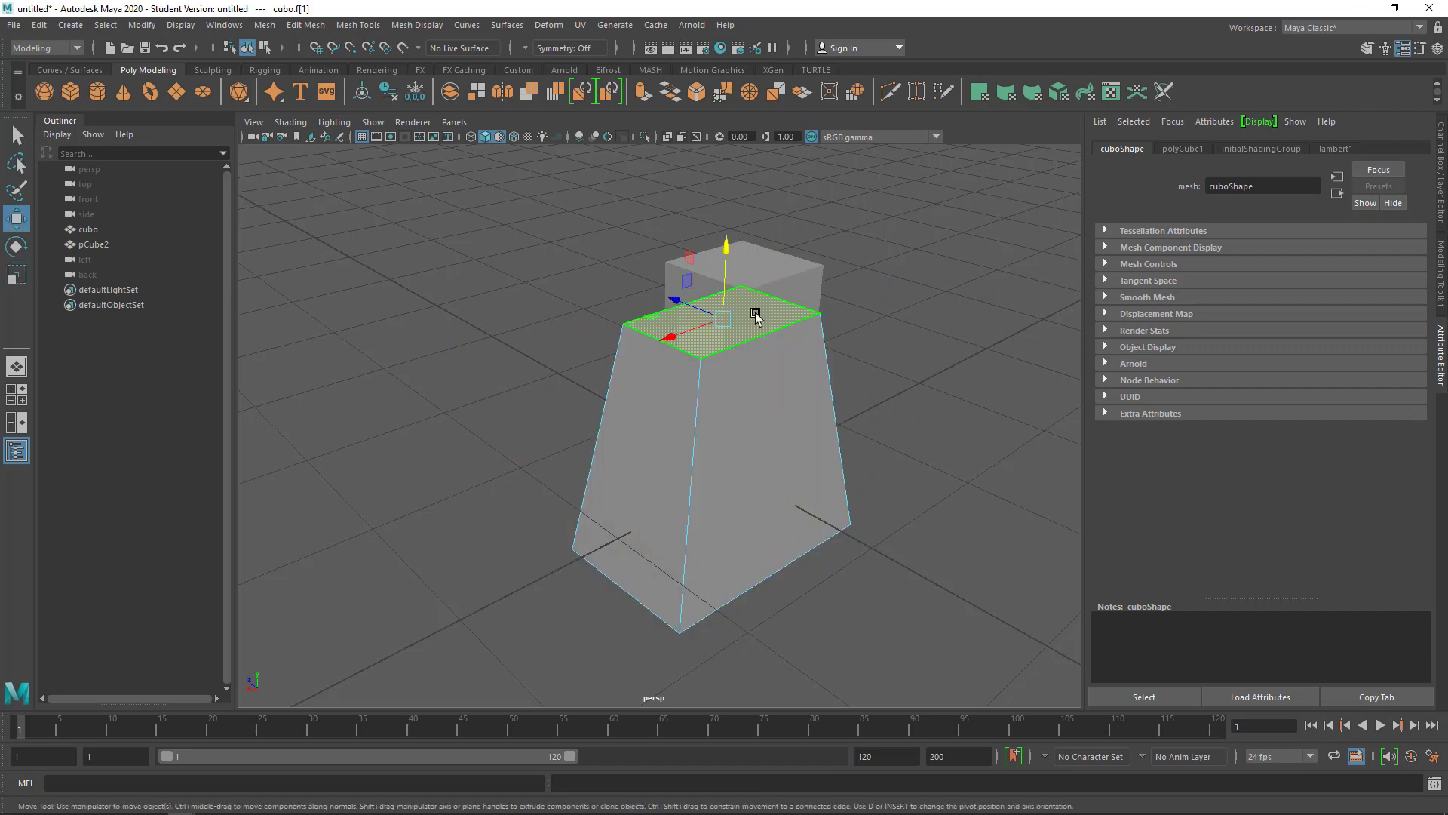
{"action": "mouse_move", "coordinate": [723, 251]}
{"action": "left_mouse_down"}
{"action": "mouse_move", "coordinate": [717, 420]}
{"action": "mouse_move", "coordinate": [727, 307]}
{"action": "mouse_move", "coordinate": [676, 401]}
{"action": "mouse_move", "coordinate": [656, 395]}
{"action": "mouse_move", "coordinate": [829, 369]}
{"action": "left_mouse_up"}
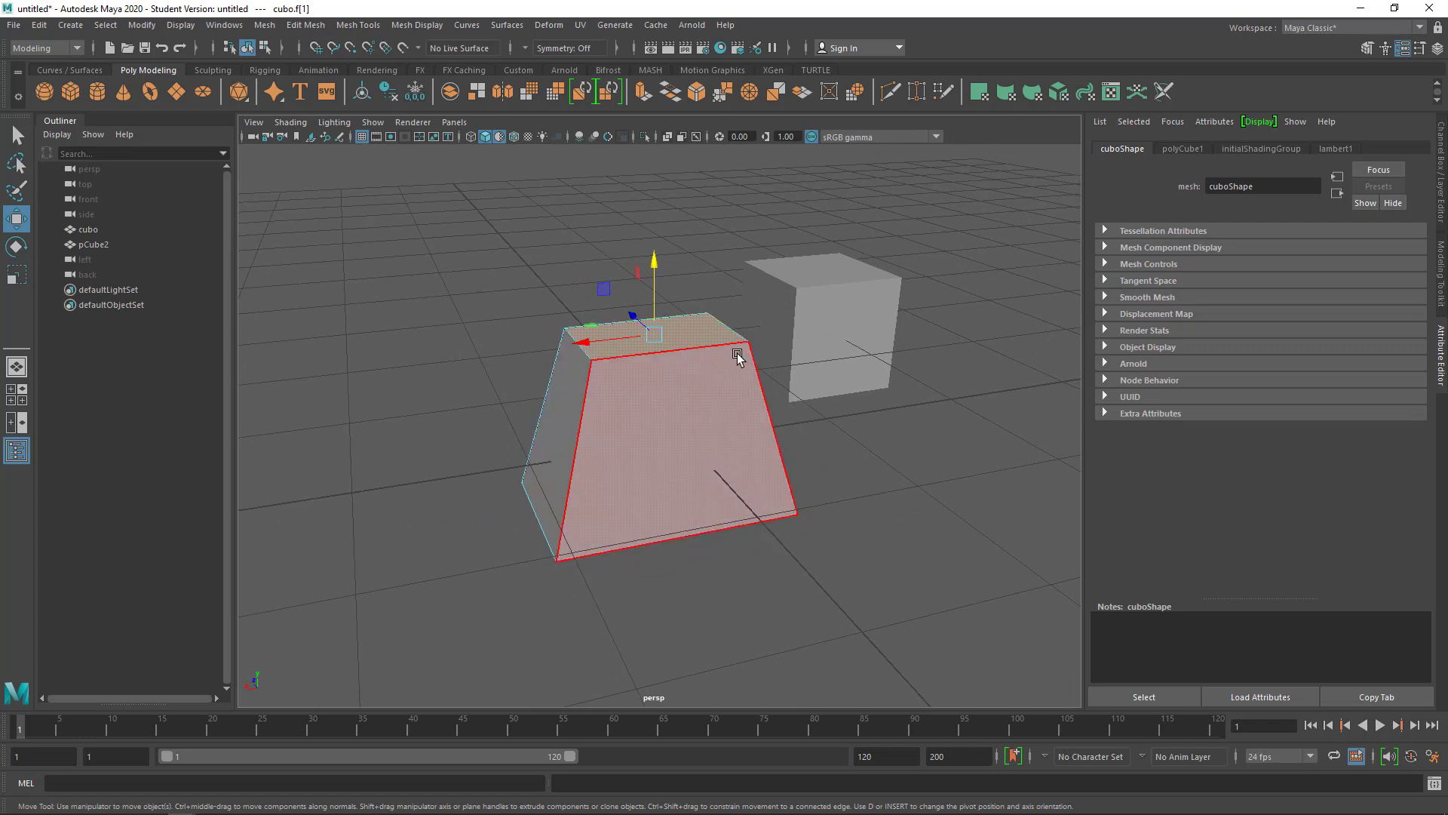
{"action": "right_click", "coordinate": [675, 343]}
{"action": "left_click", "coordinate": [743, 320]}
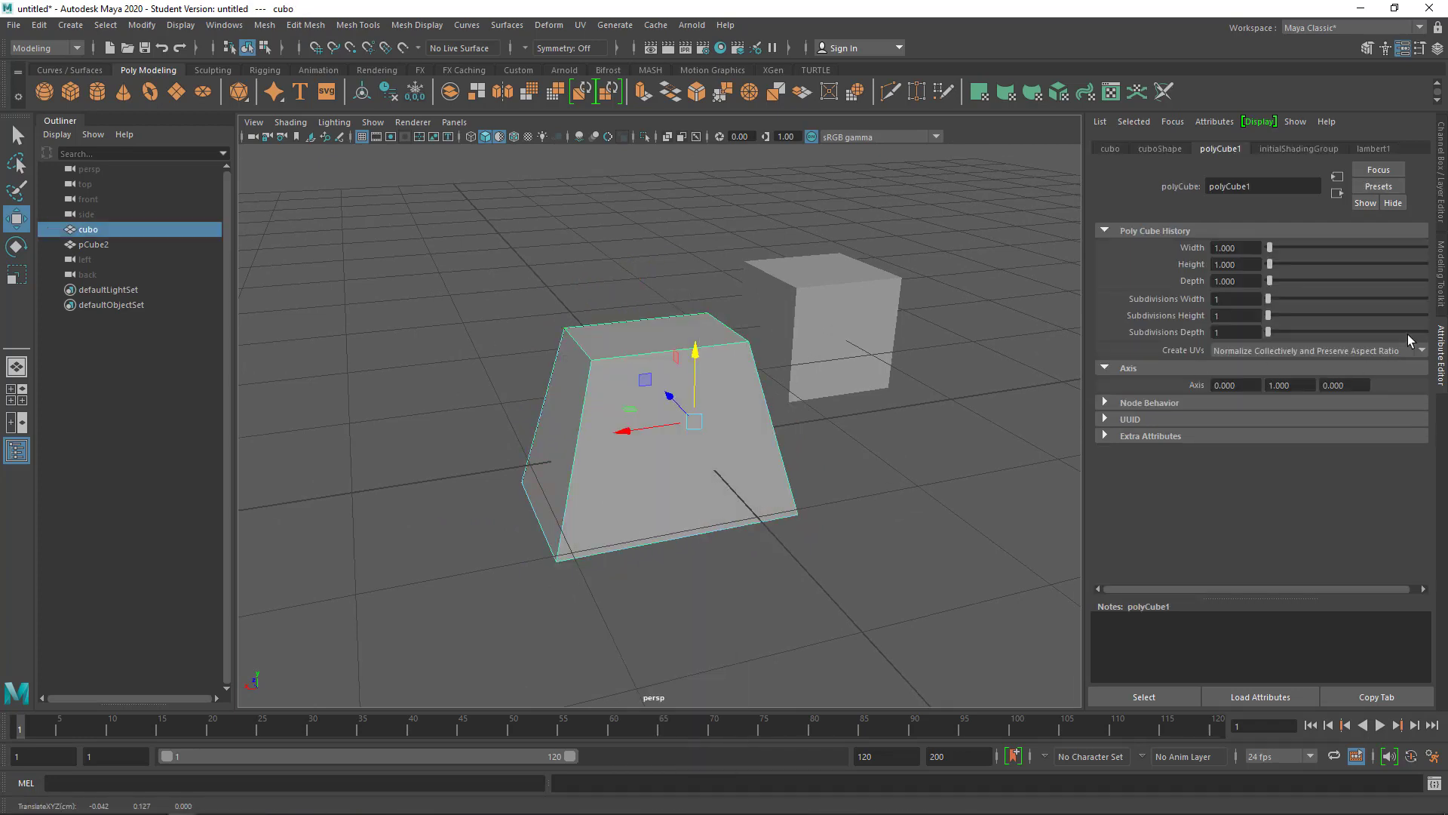
Step: Open the Modeling Toolkit and select the block's top face
{"action": "left_click", "coordinate": [1442, 266]}
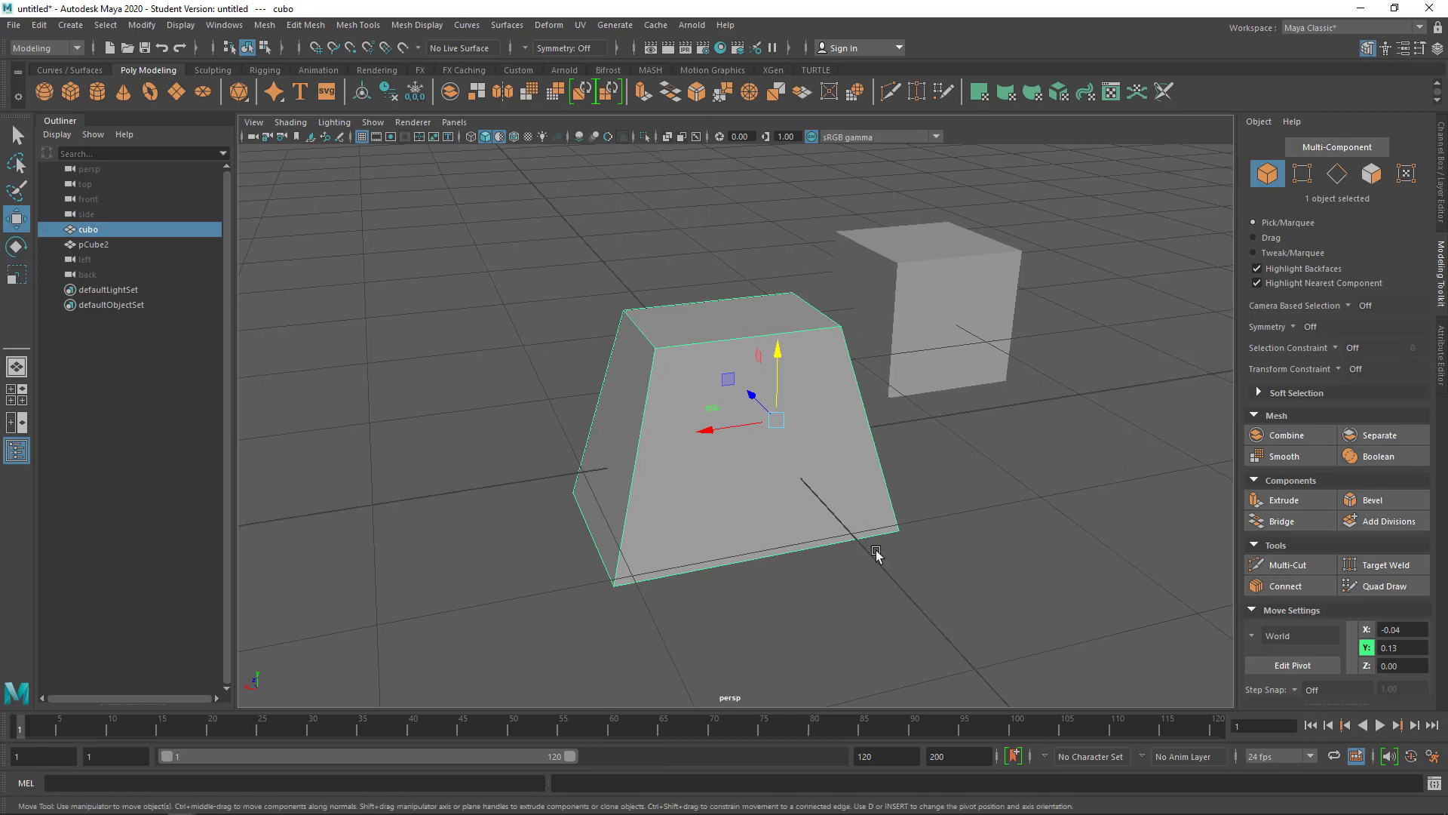
{"action": "mouse_move", "coordinate": [873, 550]}
{"action": "left_mouse_down", "text": "alt"}
{"action": "mouse_move", "coordinate": [770, 543]}
{"action": "mouse_move", "coordinate": [826, 536]}
{"action": "left_mouse_up", "text": "alt"}
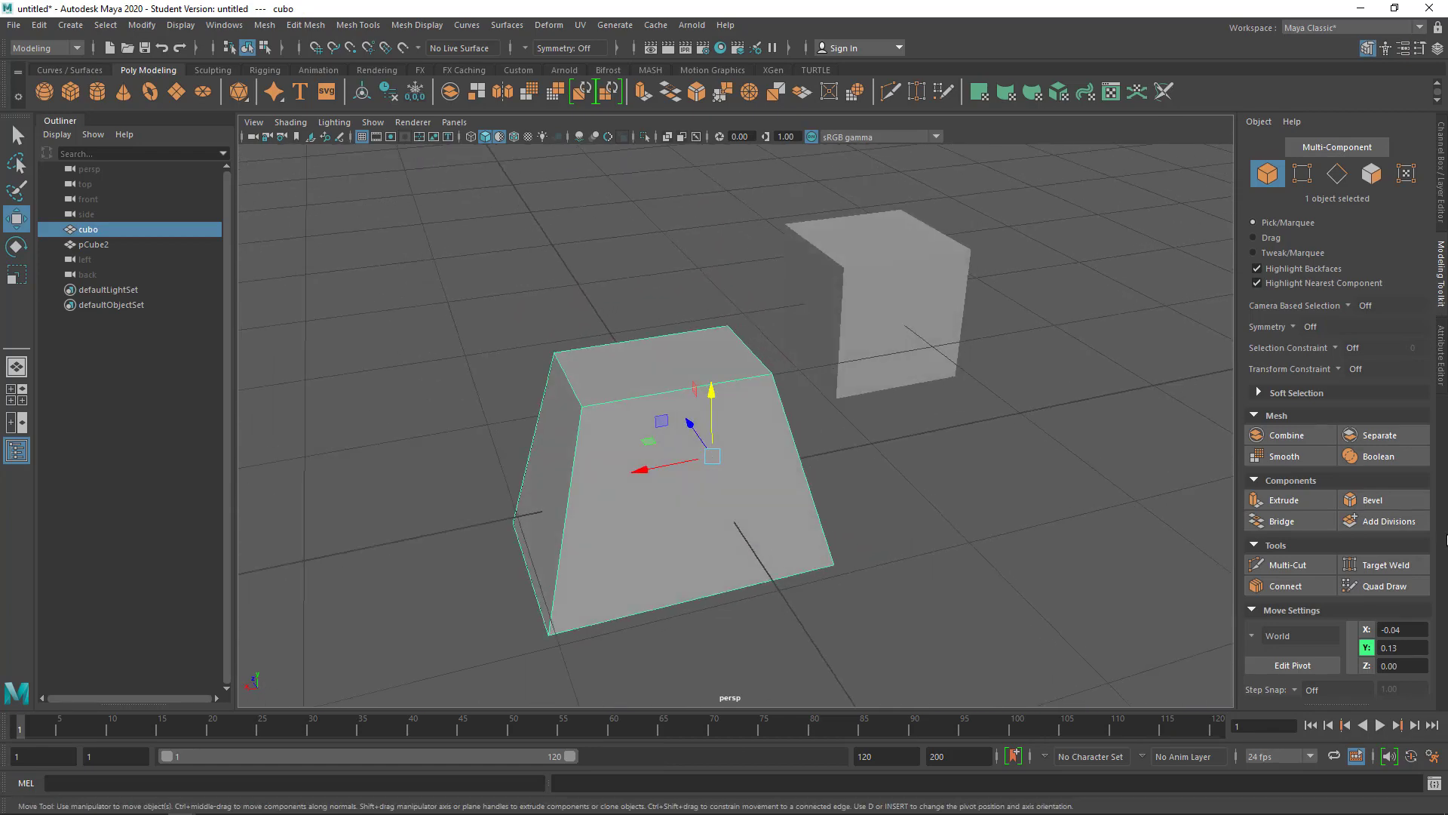
{"action": "left_click_drag", "start_coordinate": [782, 448], "coordinate": [792, 443], "text": "alt"}
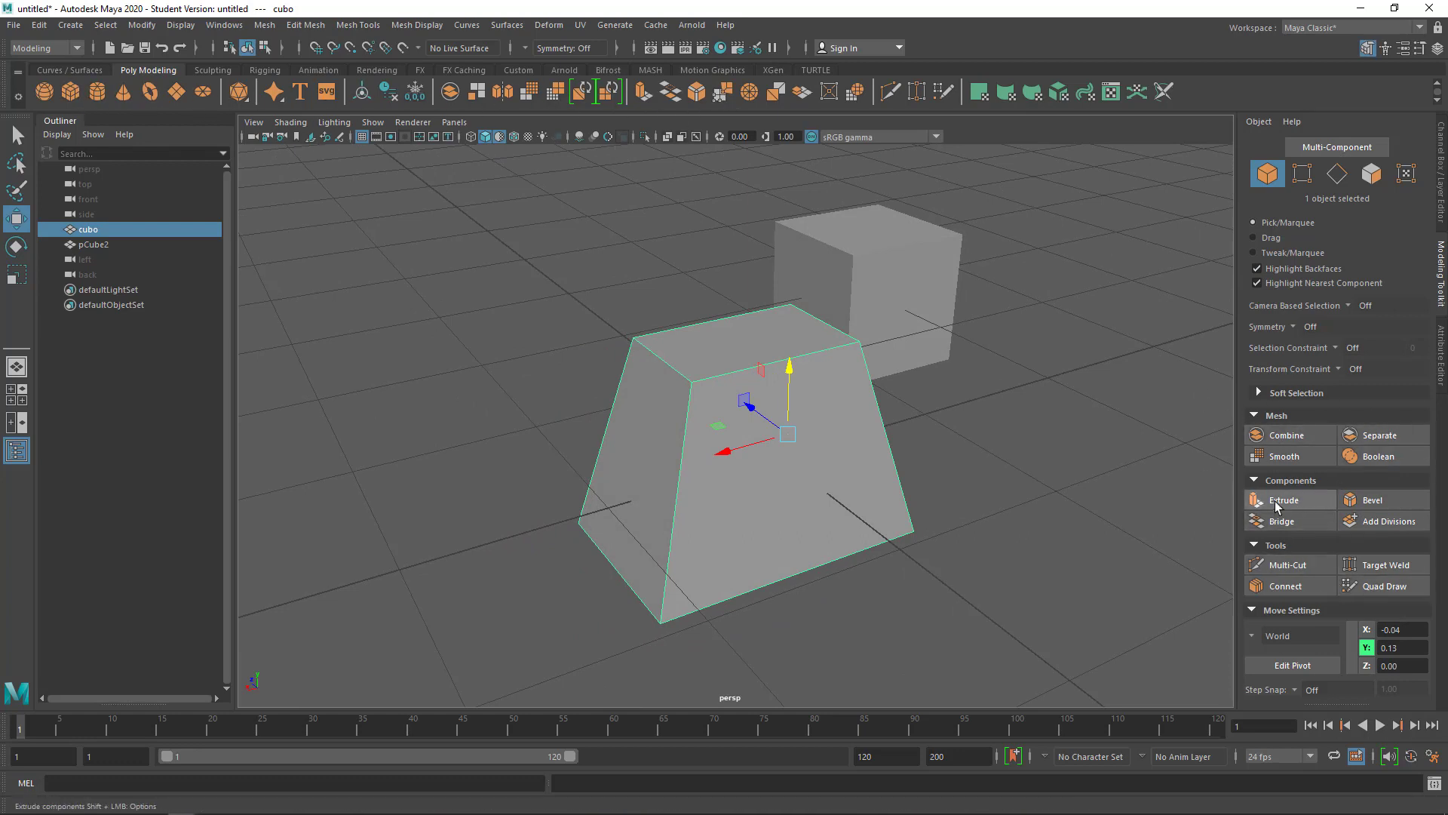
{"action": "right_click_drag", "start_coordinate": [753, 342], "coordinate": [750, 381]}
{"action": "left_click", "coordinate": [734, 332]}
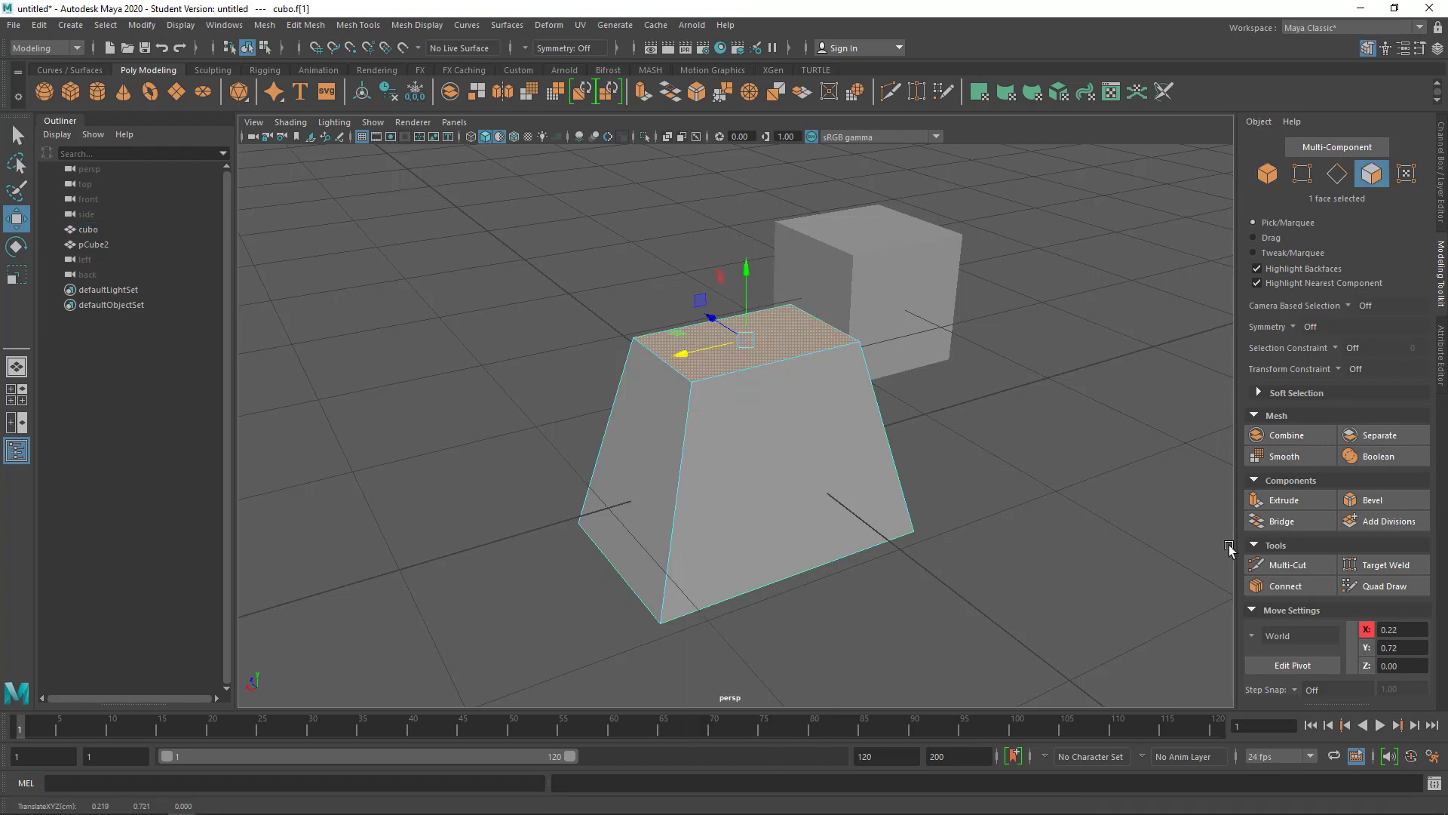
Step: Extrude the top face upward to thickness 0.6 with extra divisions
{"action": "left_click", "coordinate": [1293, 504]}
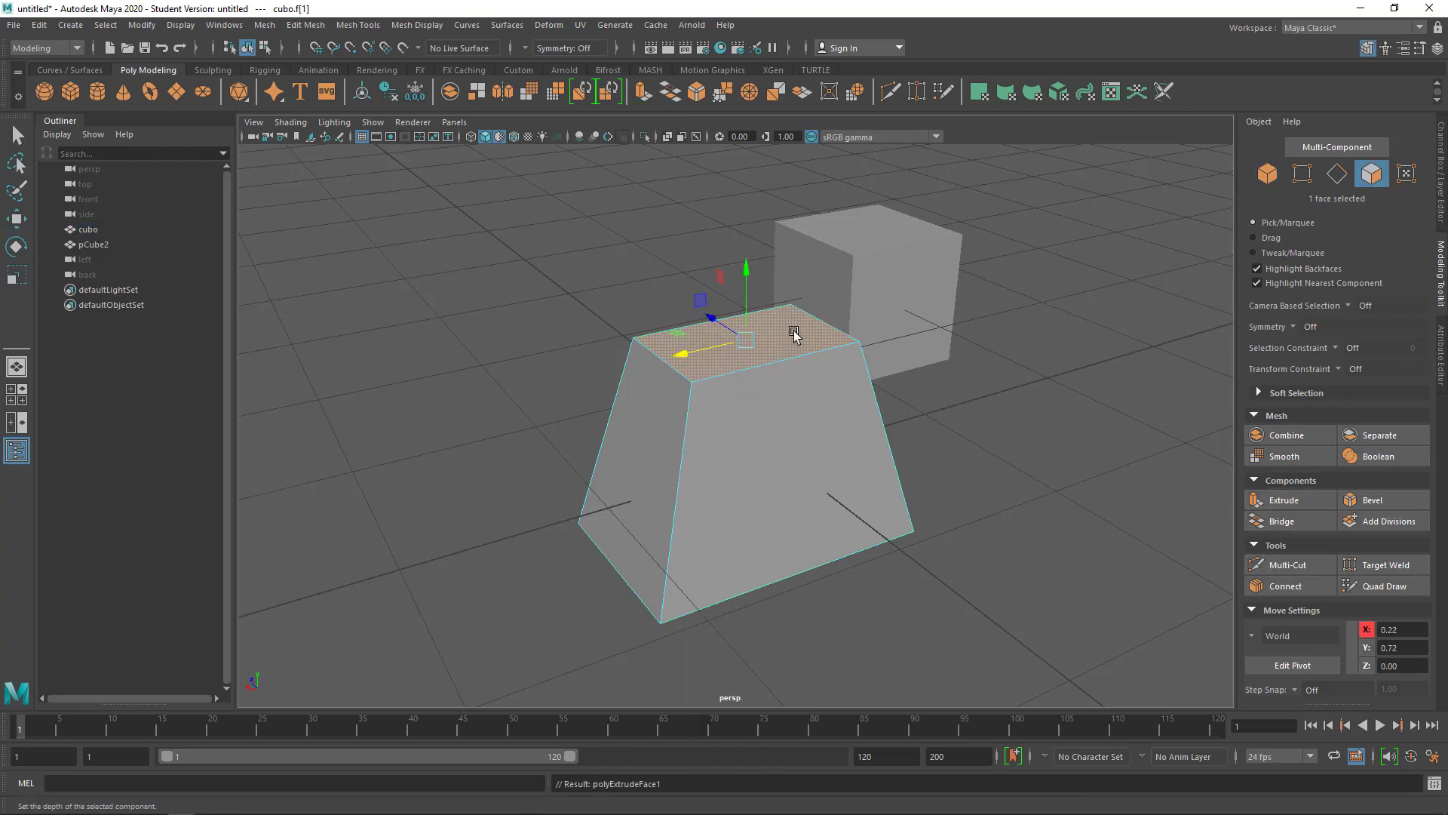
{"action": "left_click_drag", "start_coordinate": [1010, 444], "coordinate": [1000, 467]}
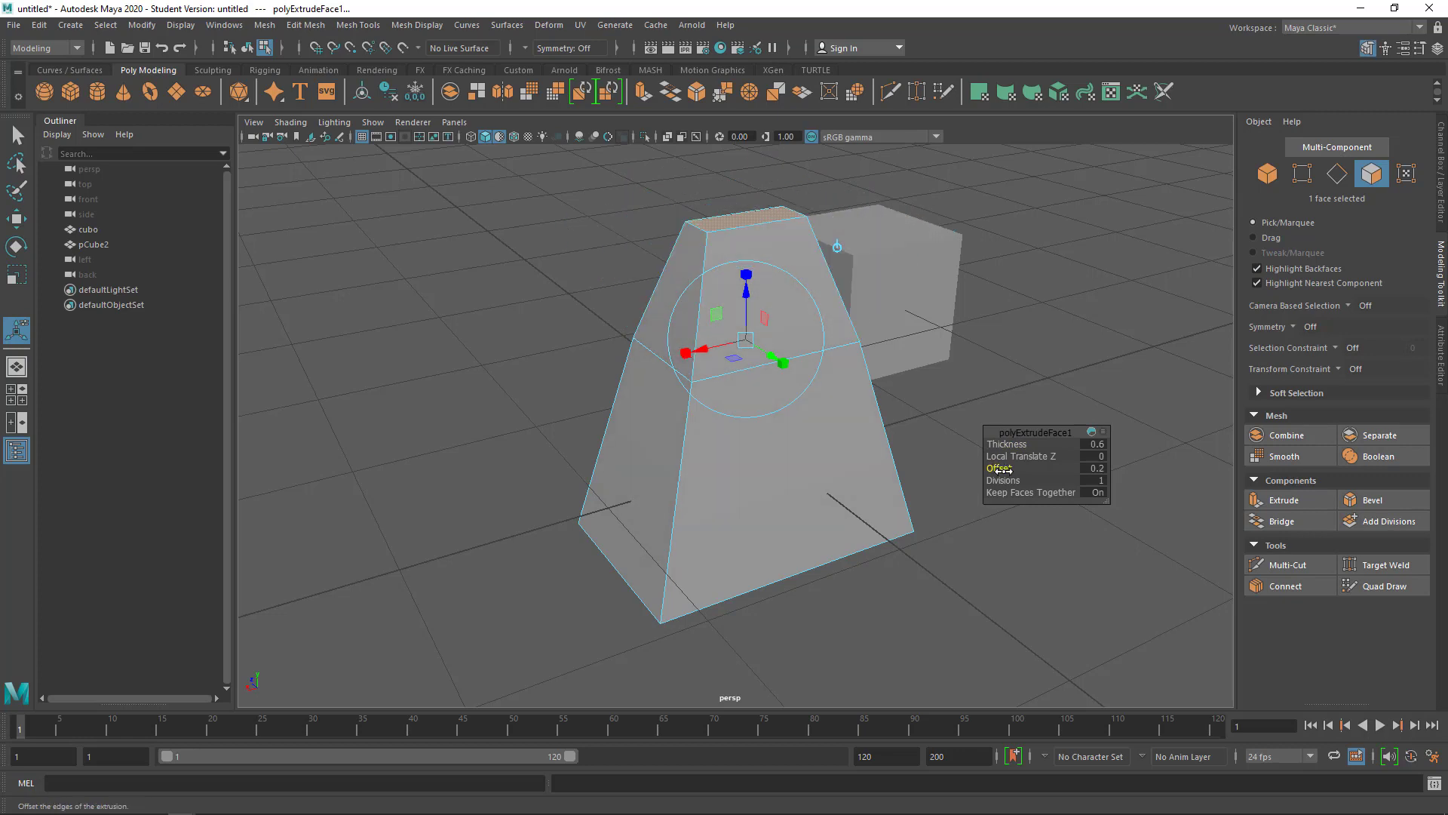
{"action": "left_click_drag", "start_coordinate": [1011, 481], "coordinate": [1017, 481]}
{"action": "key", "text": "F8"}
{"action": "middle_click_drag", "start_coordinate": [818, 505], "coordinate": [815, 461], "text": "alt"}
{"action": "left_click", "coordinate": [1300, 566]}
Step: Use Multi-Cut to insert one vertical edge loop through cubo's middle
{"action": "left_click", "coordinate": [617, 371]}
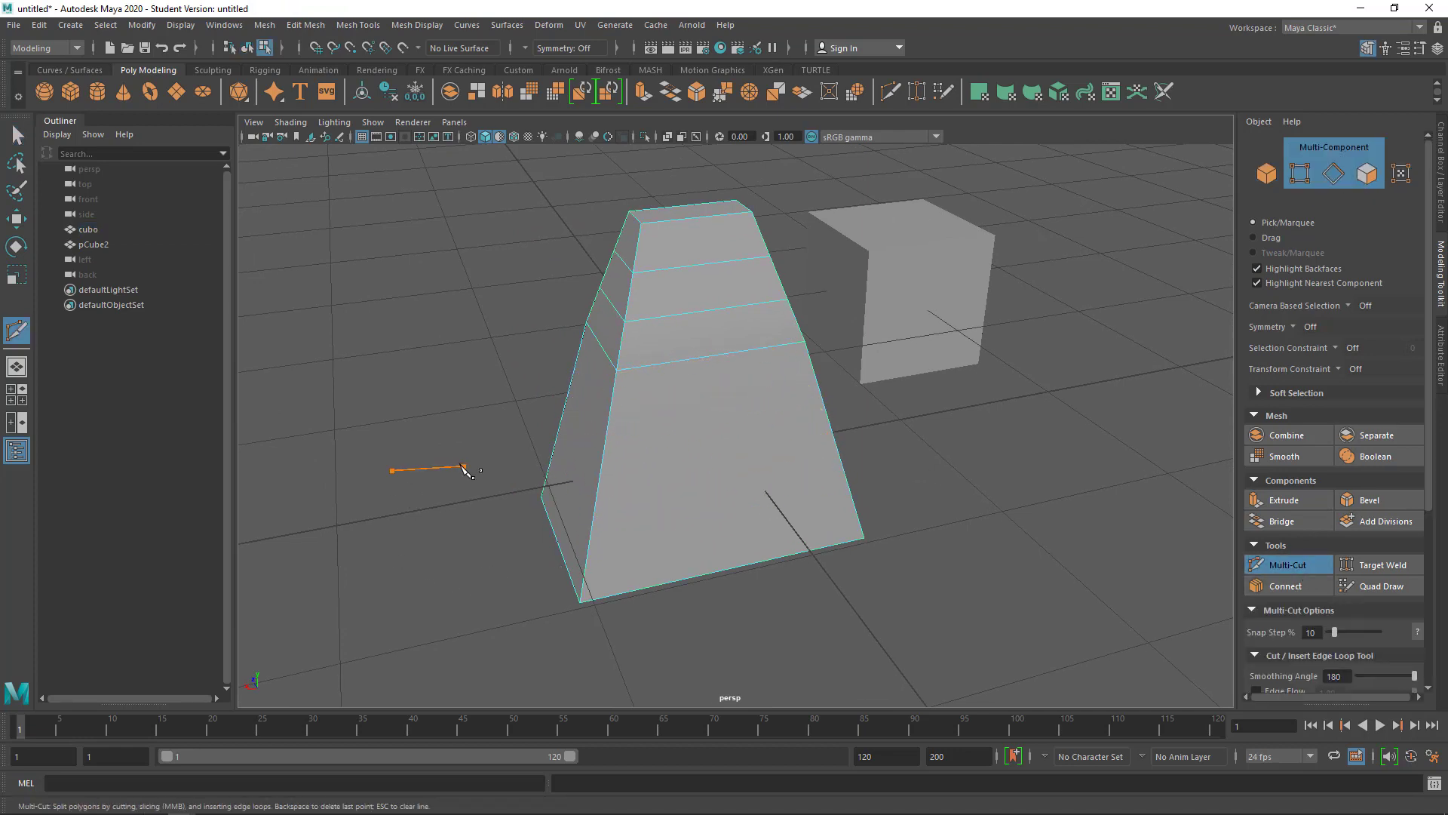
{"action": "left_click_drag", "start_coordinate": [890, 470], "coordinate": [1050, 388], "text": "alt"}
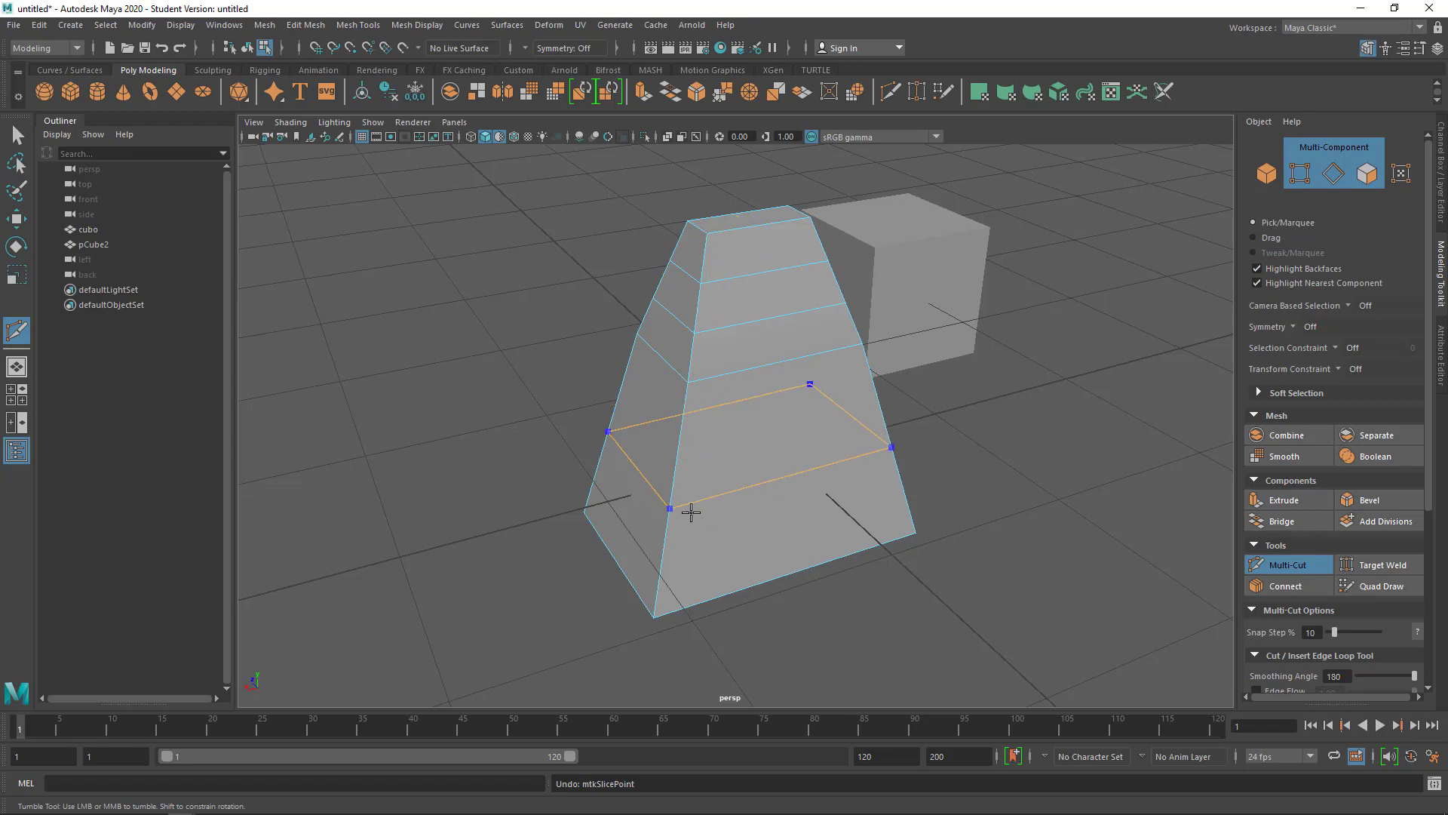
{"action": "left_click", "coordinate": [782, 383], "text": "ctrl"}
{"action": "left_click_drag", "start_coordinate": [783, 382], "coordinate": [803, 390], "text": "alt"}
Step: Delete a face on the block's side to open a hole
{"action": "key", "text": "q"}
{"action": "left_click", "coordinate": [802, 389]}
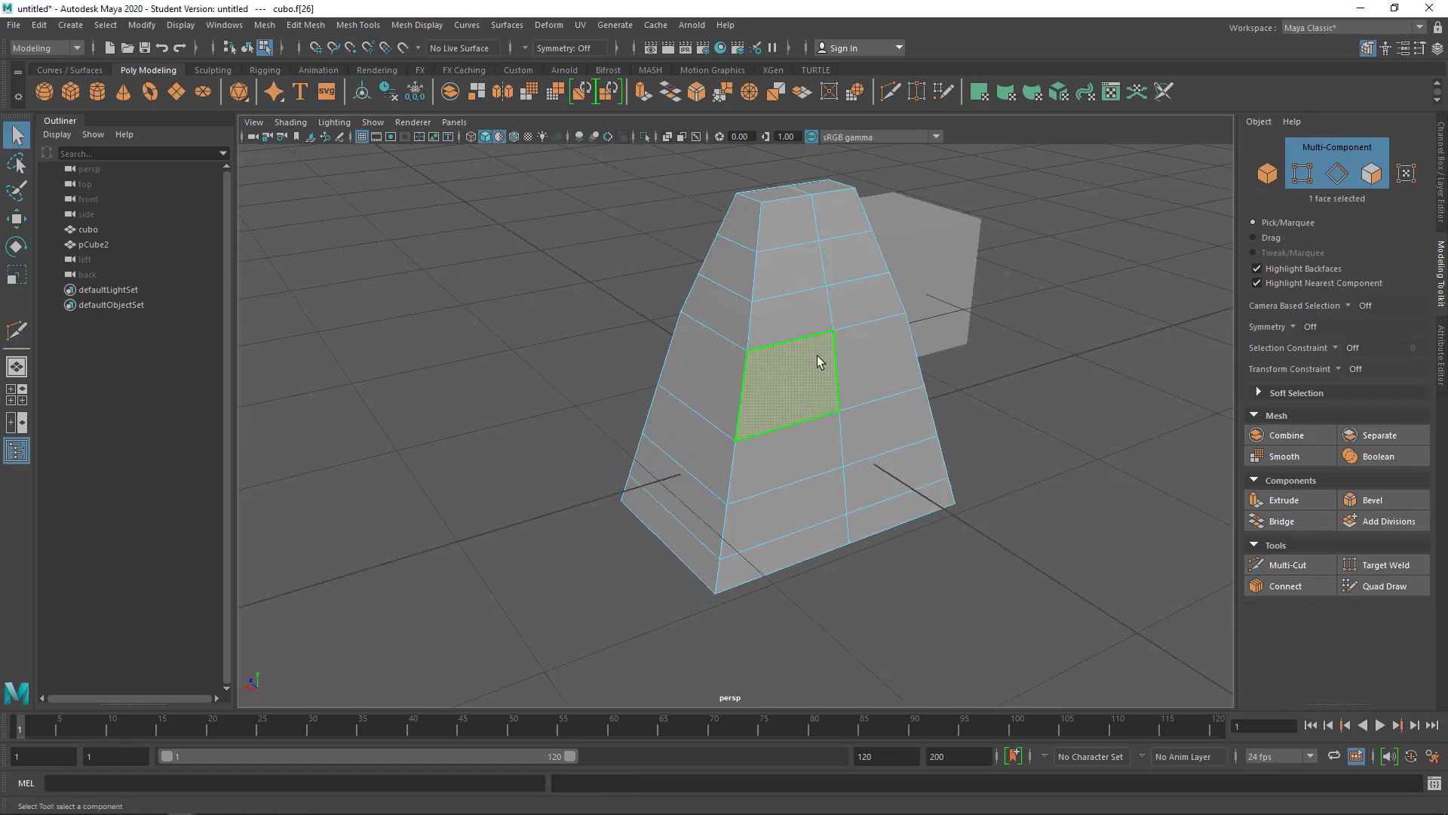
{"action": "left_click", "coordinate": [889, 360]}
{"action": "key", "text": "Delete"}
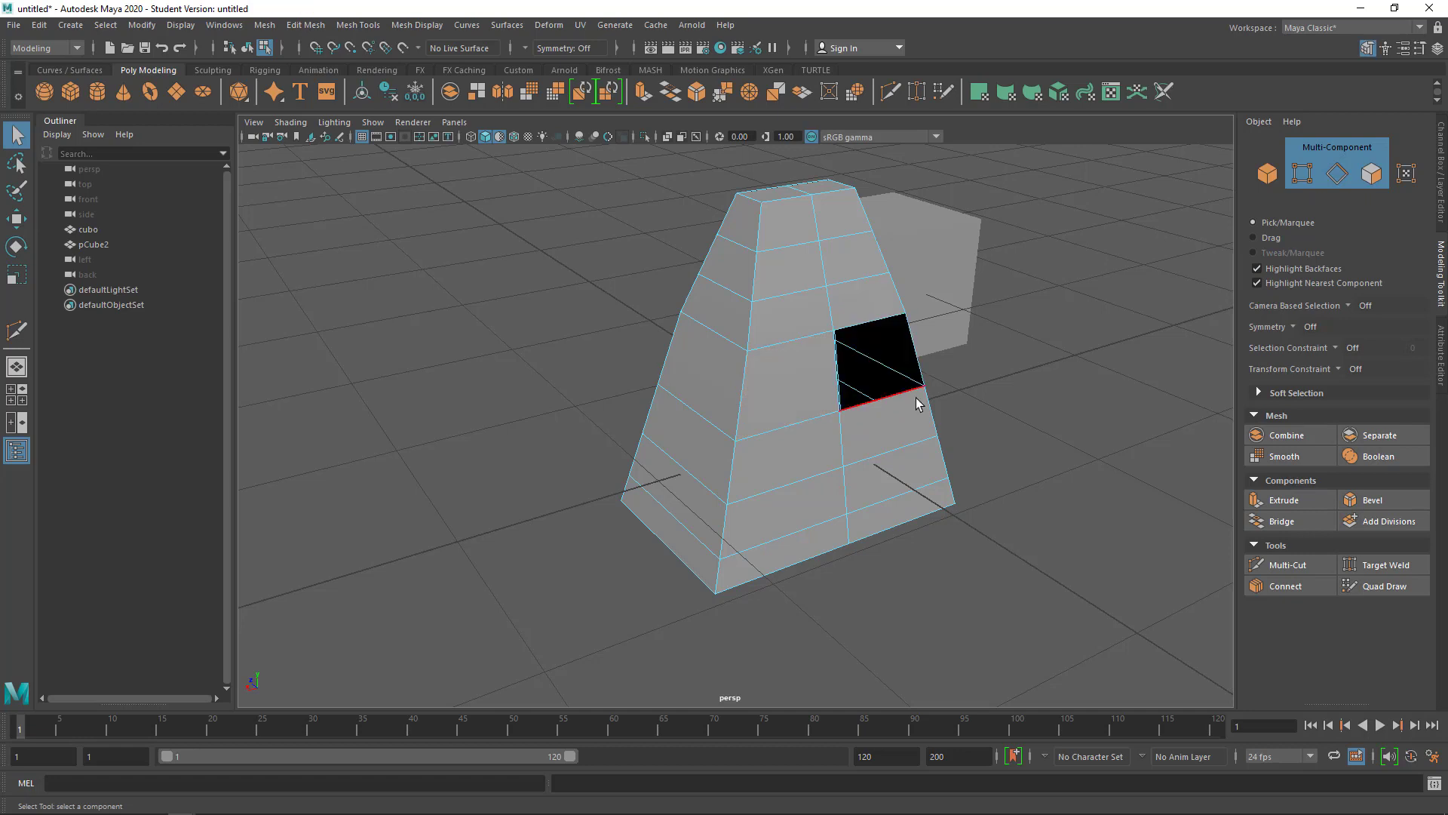
Step: Select the hole's edges and Bridge them to fill it
{"action": "middle_click_drag", "start_coordinate": [916, 397], "coordinate": [779, 432], "text": "alt"}
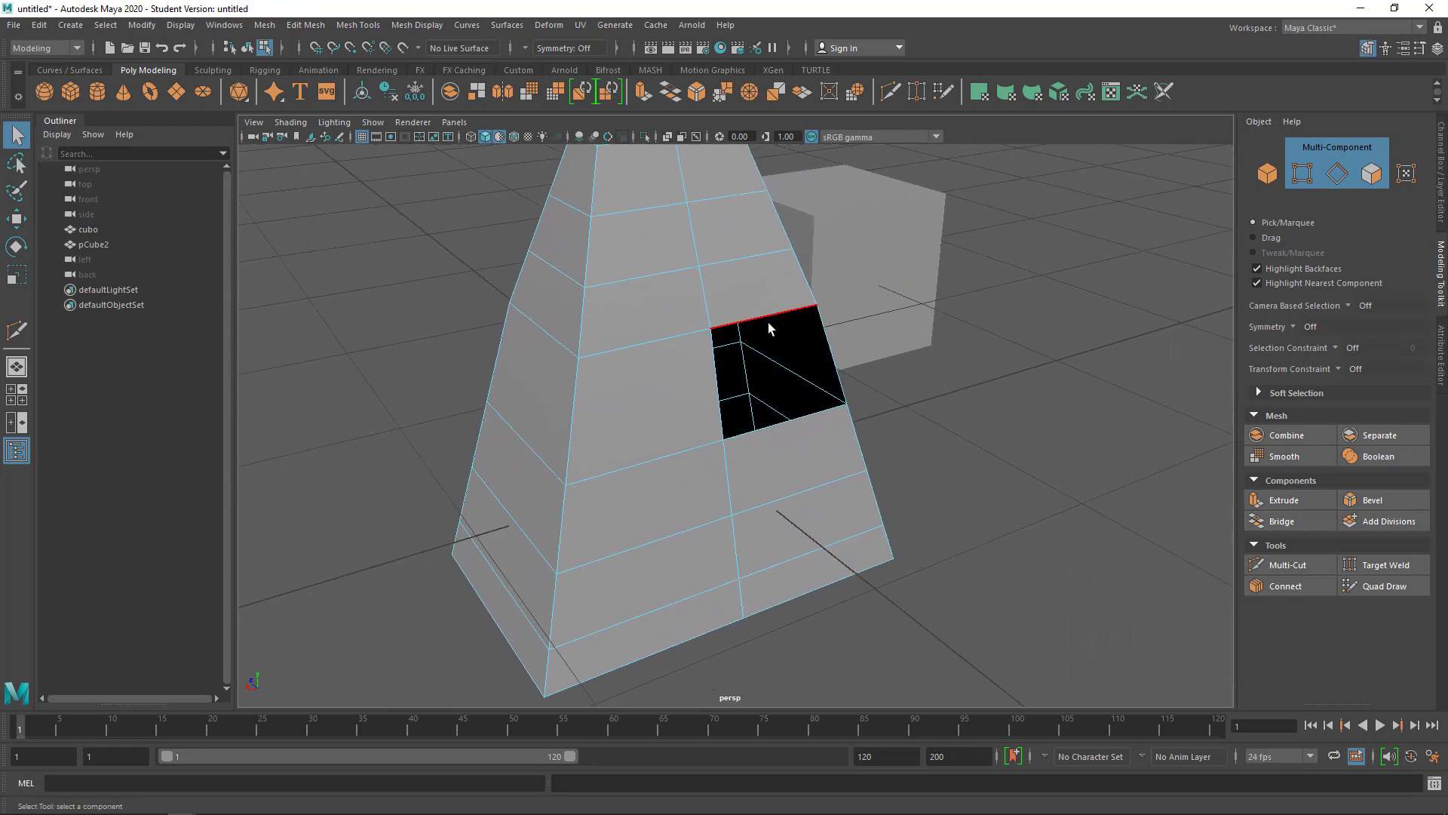
{"action": "right_click_drag", "start_coordinate": [768, 323], "coordinate": [758, 279]}
{"action": "left_click", "coordinate": [771, 314]}
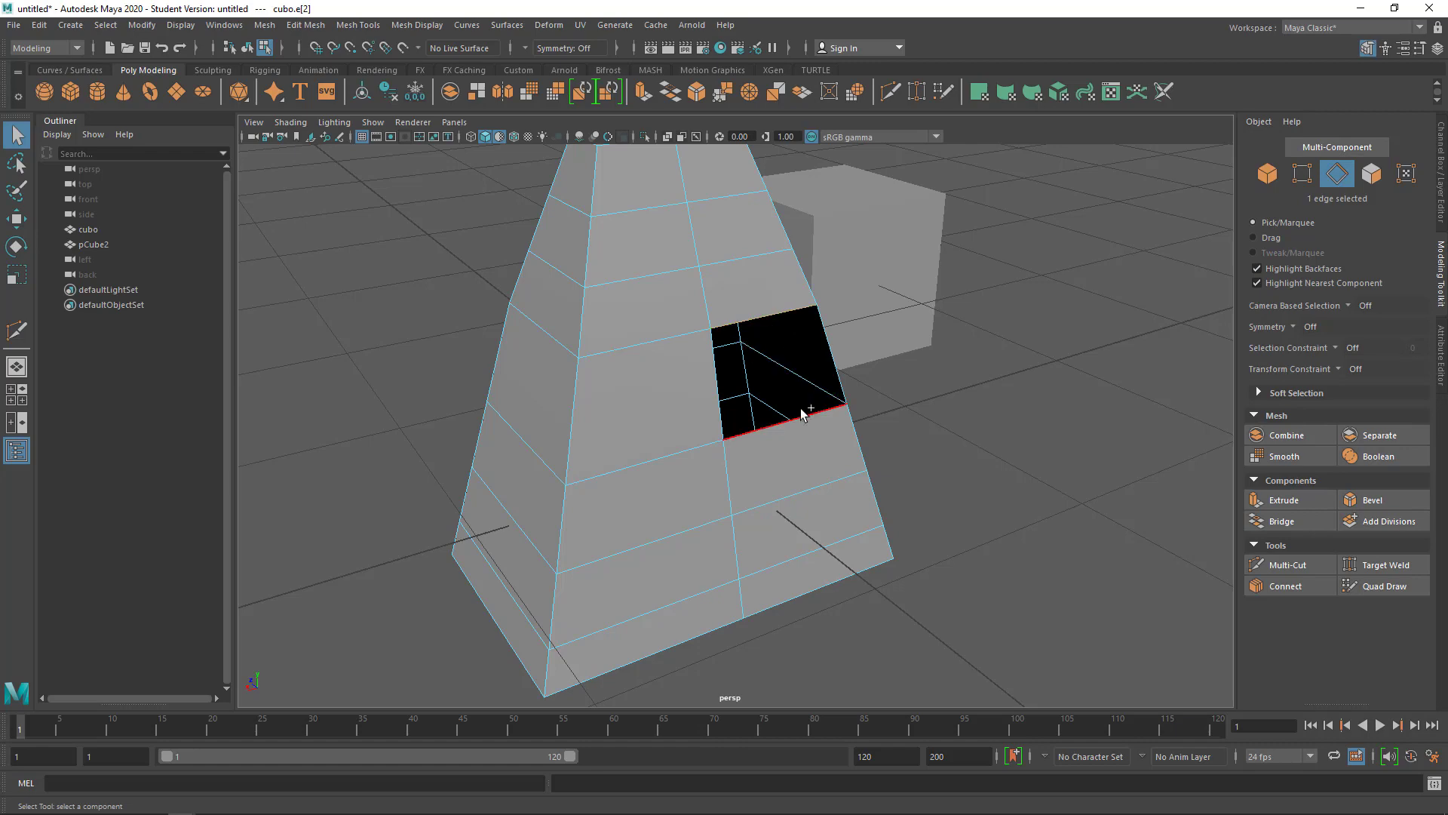
{"action": "left_click", "coordinate": [1282, 521]}
{"action": "scroll", "coordinate": [774, 398], "scroll_direction": "down", "scroll_amount": 5}
Step: Select the block's top face and delete it, leaving the summit open
{"action": "mouse_move", "coordinate": [773, 398]}
{"action": "left_mouse_down", "text": "alt"}
{"action": "mouse_move", "coordinate": [808, 414]}
{"action": "mouse_move", "coordinate": [759, 476]}
{"action": "mouse_move", "coordinate": [663, 365]}
{"action": "mouse_move", "coordinate": [678, 322]}
{"action": "left_mouse_up", "text": "alt"}
{"action": "right_click_drag", "start_coordinate": [678, 322], "coordinate": [678, 350]}
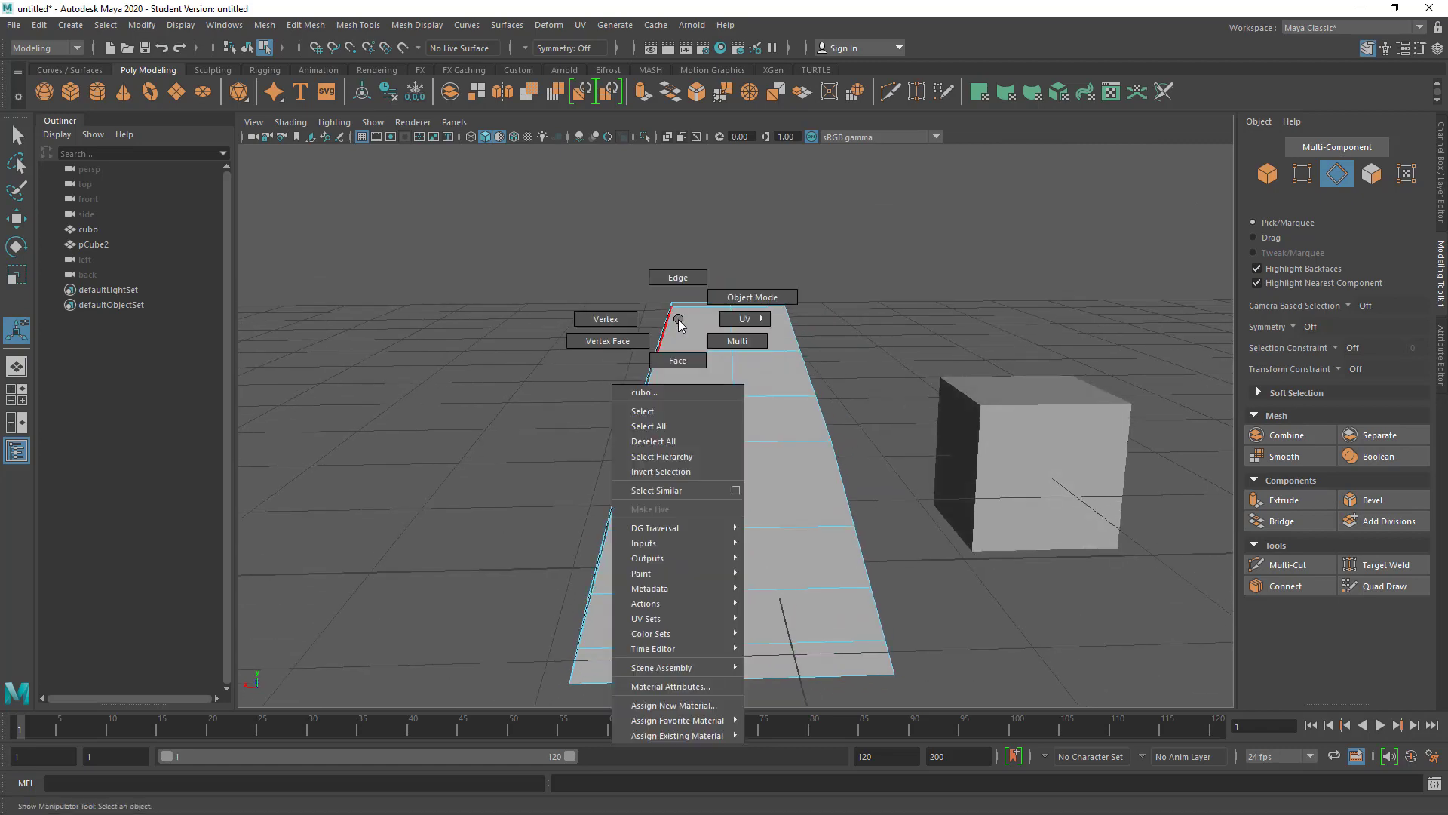
{"action": "key", "text": "Delete"}
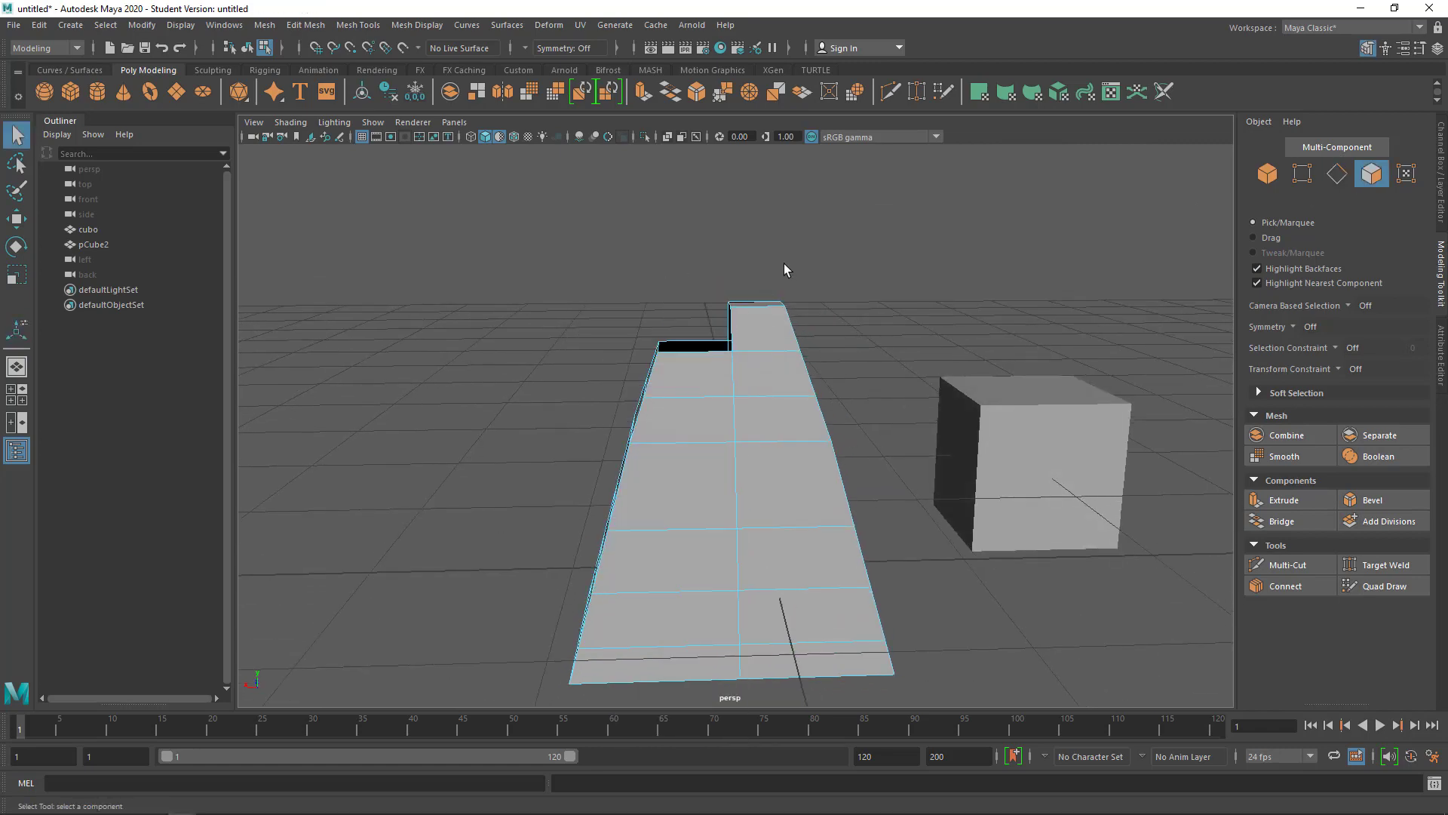
{"action": "left_click_drag", "start_coordinate": [773, 453], "coordinate": [784, 434], "text": "alt"}
{"action": "middle_click_drag", "start_coordinate": [785, 433], "coordinate": [796, 426], "text": "alt"}
{"action": "left_click_drag", "start_coordinate": [796, 426], "coordinate": [706, 394], "text": "alt"}
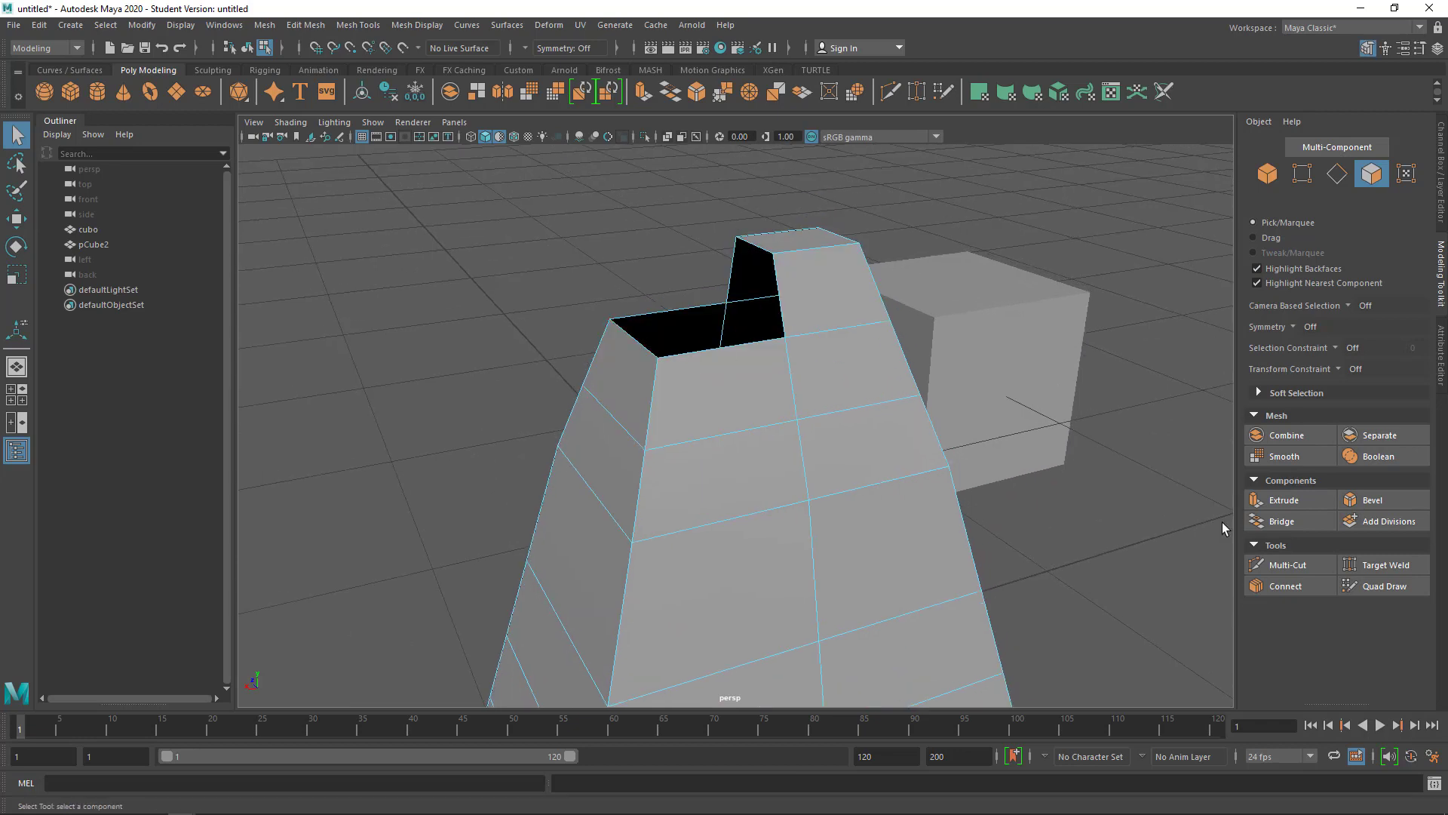
{"action": "right_click_drag", "start_coordinate": [794, 334], "coordinate": [731, 246]}
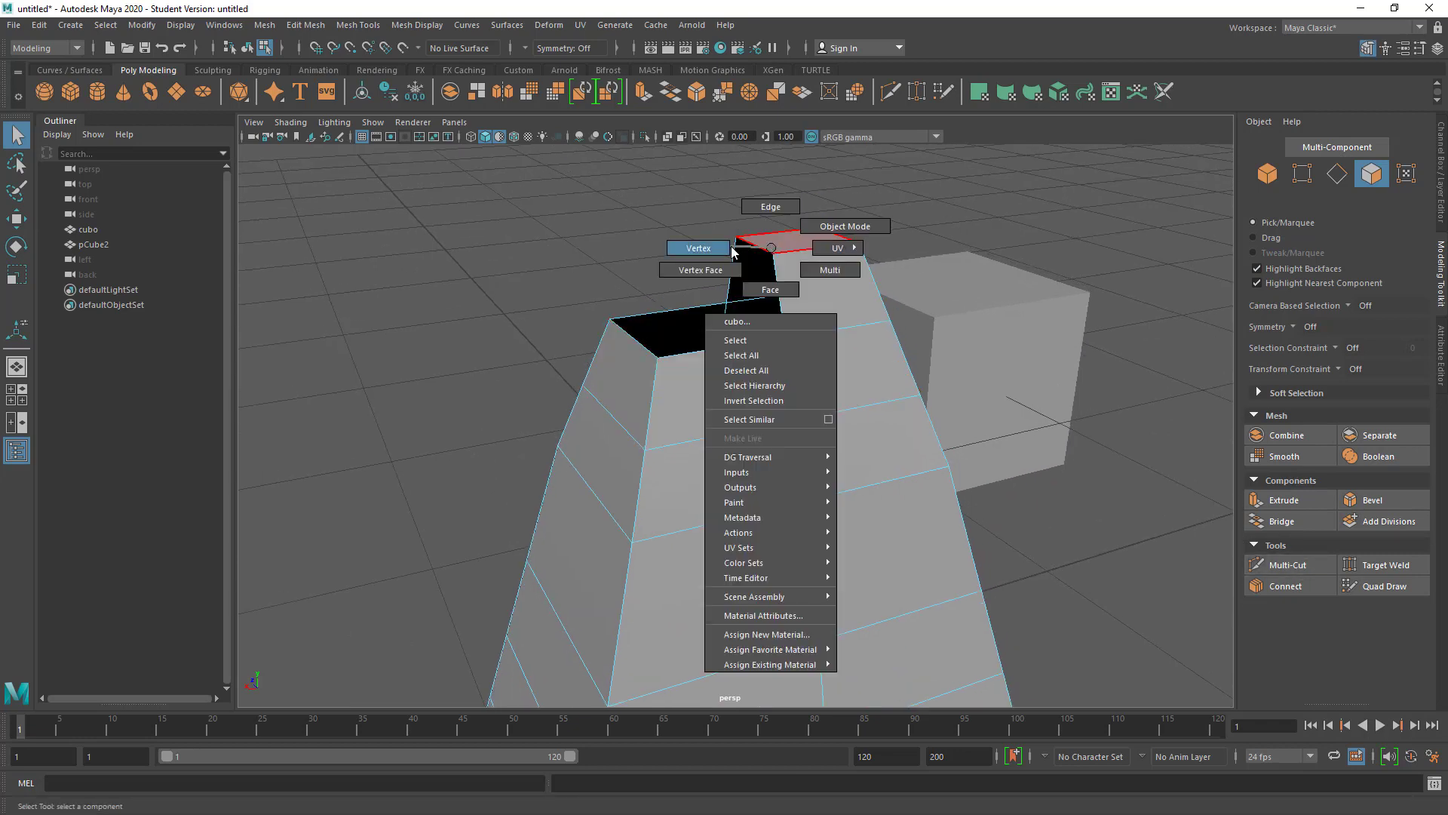
Step: Target Weld the open-top vertices onto their neighbours to close the cap
{"action": "left_click", "coordinate": [1392, 572]}
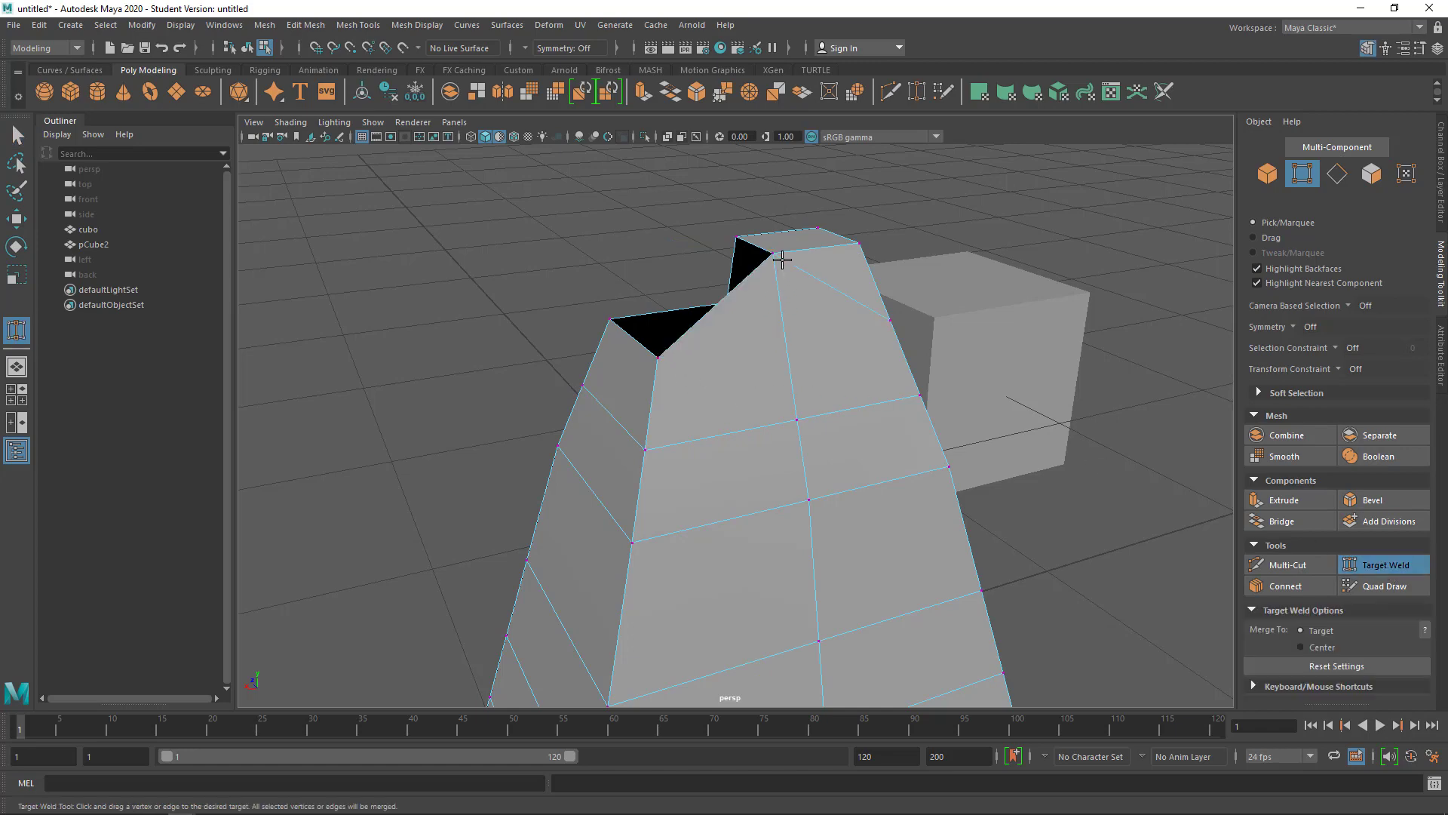
{"action": "mouse_move", "coordinate": [781, 260]}
{"action": "left_mouse_down", "text": "alt"}
{"action": "mouse_move", "coordinate": [950, 327]}
{"action": "mouse_move", "coordinate": [905, 361]}
{"action": "left_mouse_up", "text": "alt"}
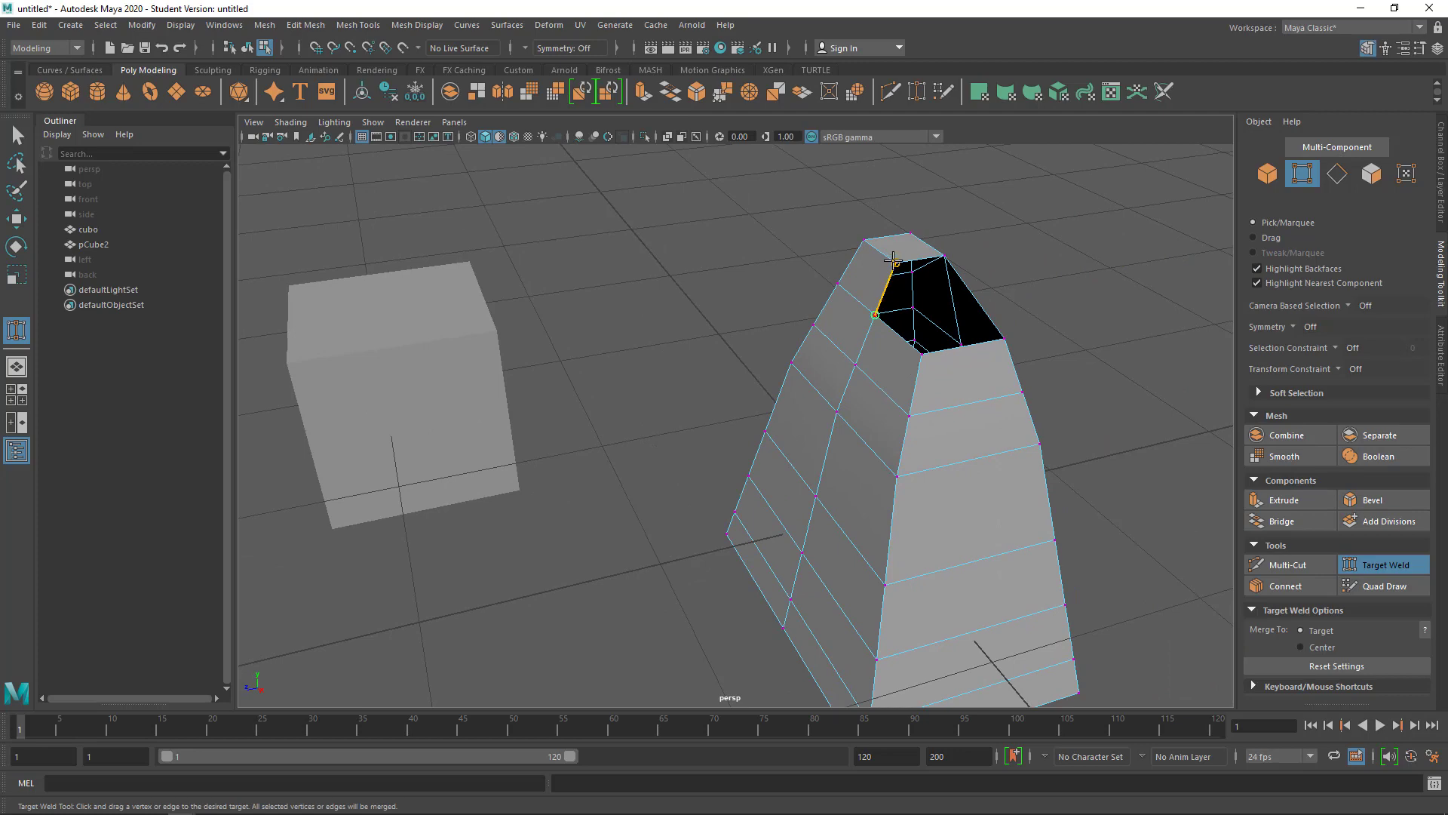
{"action": "mouse_move", "coordinate": [893, 260]}
{"action": "left_mouse_down"}
{"action": "mouse_move", "coordinate": [912, 295]}
{"action": "mouse_move", "coordinate": [820, 327]}
{"action": "mouse_move", "coordinate": [740, 330]}
{"action": "mouse_move", "coordinate": [922, 377]}
{"action": "mouse_move", "coordinate": [925, 427]}
{"action": "left_mouse_up"}
{"action": "key", "text": "q"}
{"action": "scroll", "coordinate": [775, 494], "scroll_direction": "up", "scroll_amount": 3}
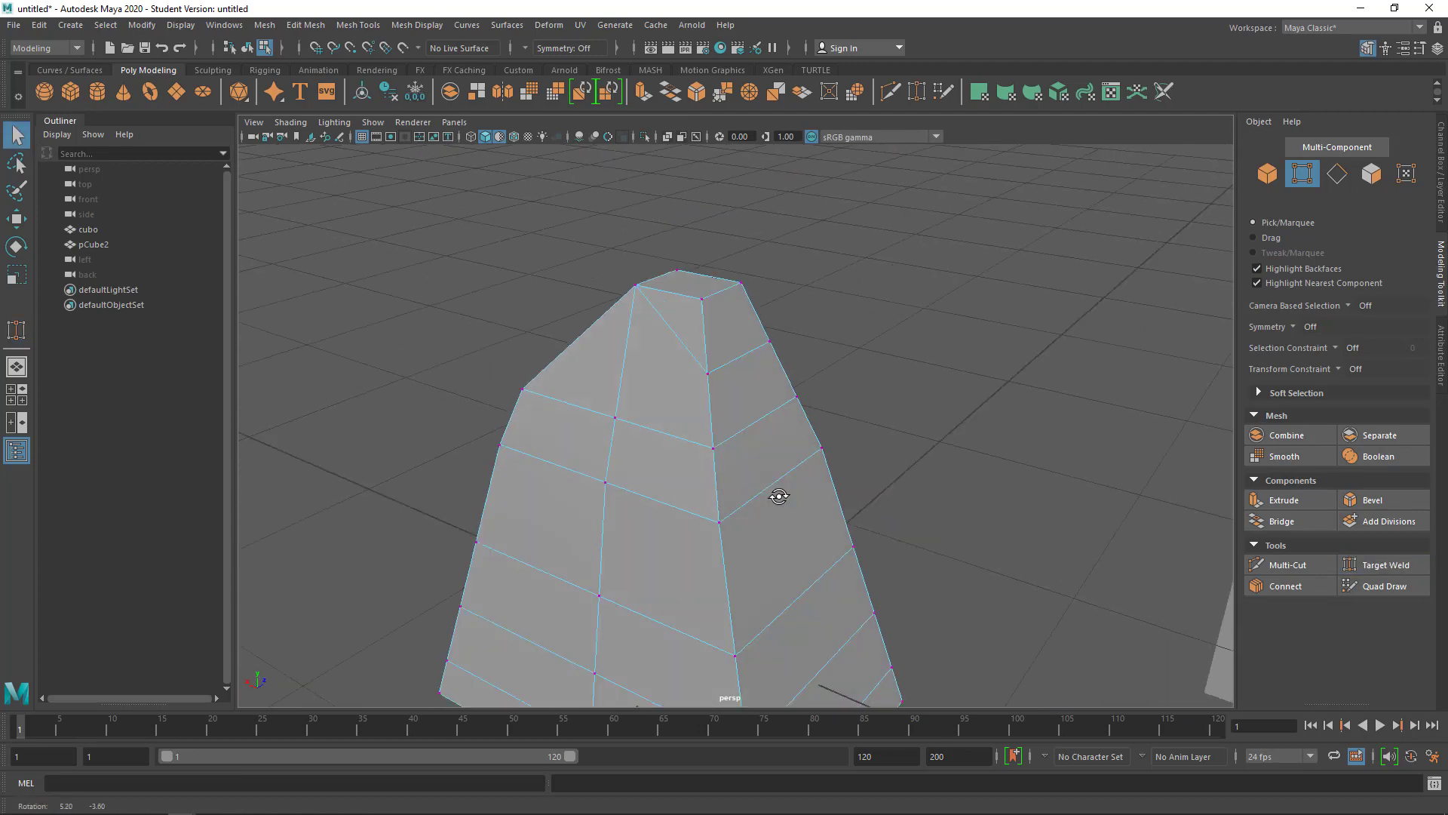
{"action": "scroll", "coordinate": [760, 456], "scroll_direction": "up", "scroll_amount": 3}
{"action": "mouse_move", "coordinate": [760, 456]}
{"action": "middle_mouse_down", "text": "alt"}
{"action": "mouse_move", "coordinate": [933, 503]}
{"action": "mouse_move", "coordinate": [932, 546]}
{"action": "middle_mouse_up", "text": "alt"}
Step: Remove the horizontal edge loop from the block's upper section
{"action": "right_click_drag", "start_coordinate": [669, 385], "coordinate": [664, 340]}
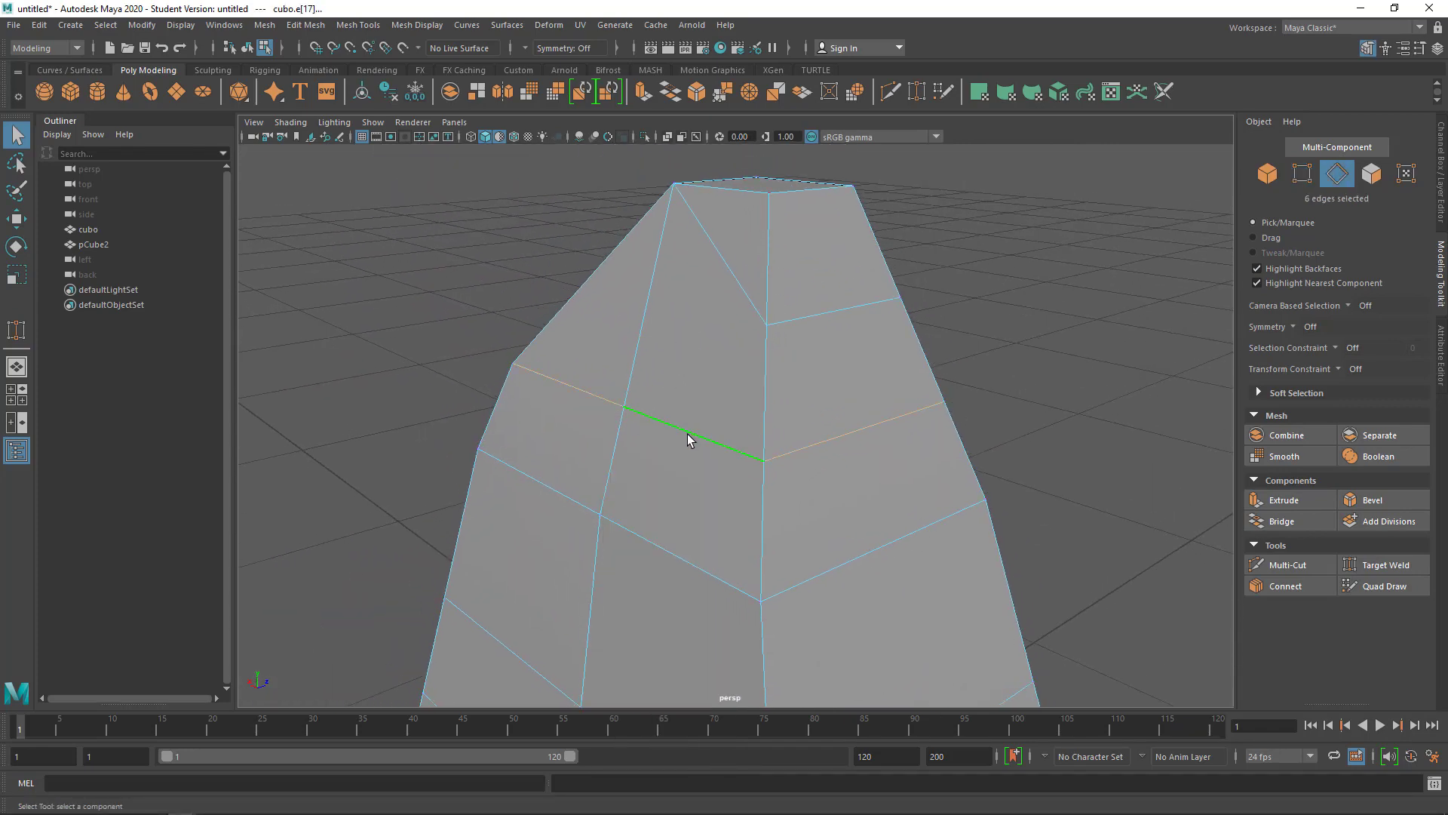
{"action": "key", "text": "w"}
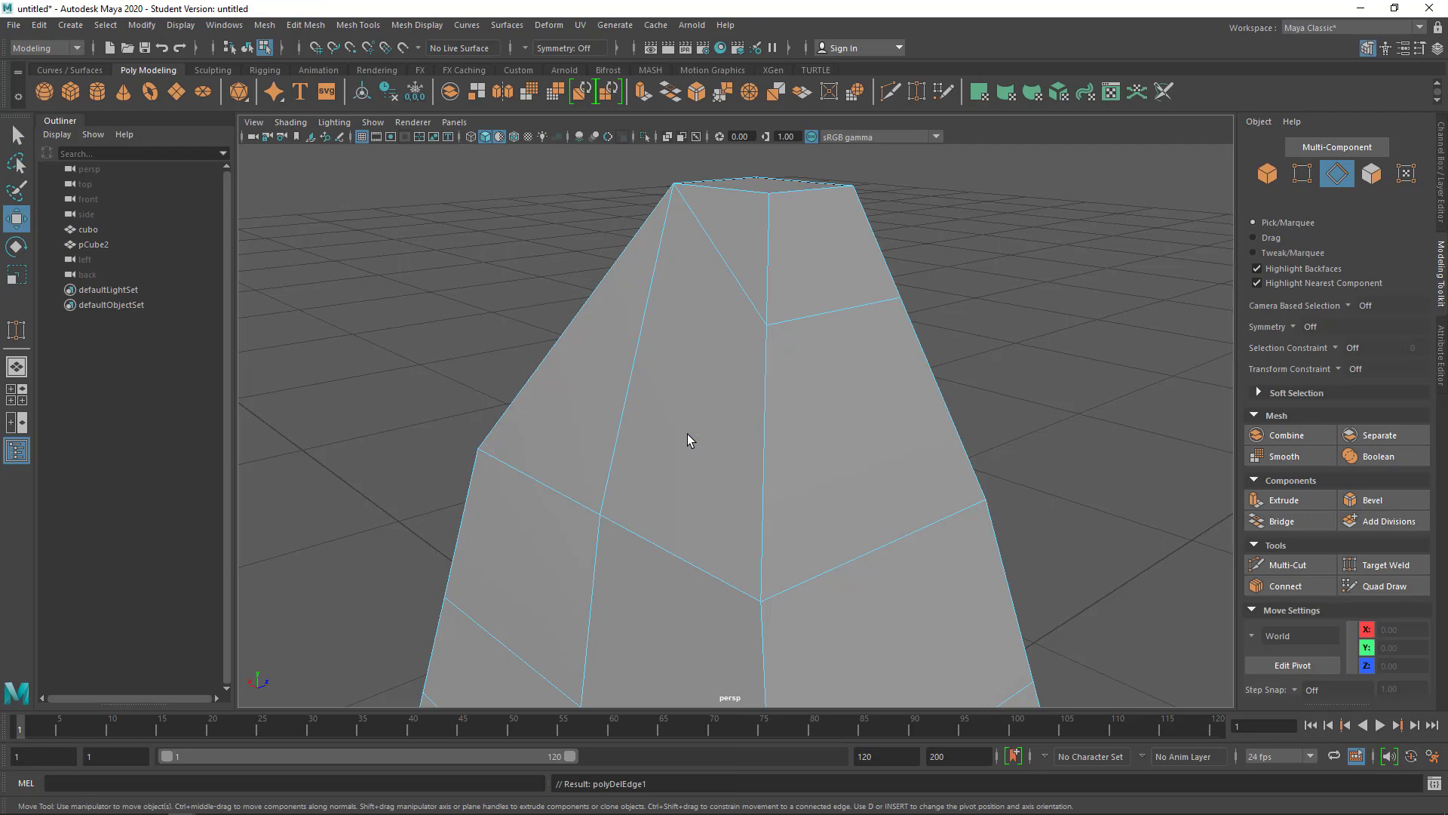
{"action": "mouse_move", "coordinate": [702, 437]}
{"action": "left_mouse_down", "text": "alt"}
{"action": "mouse_move", "coordinate": [751, 444]}
{"action": "mouse_move", "coordinate": [867, 400]}
{"action": "left_mouse_up", "text": "alt"}
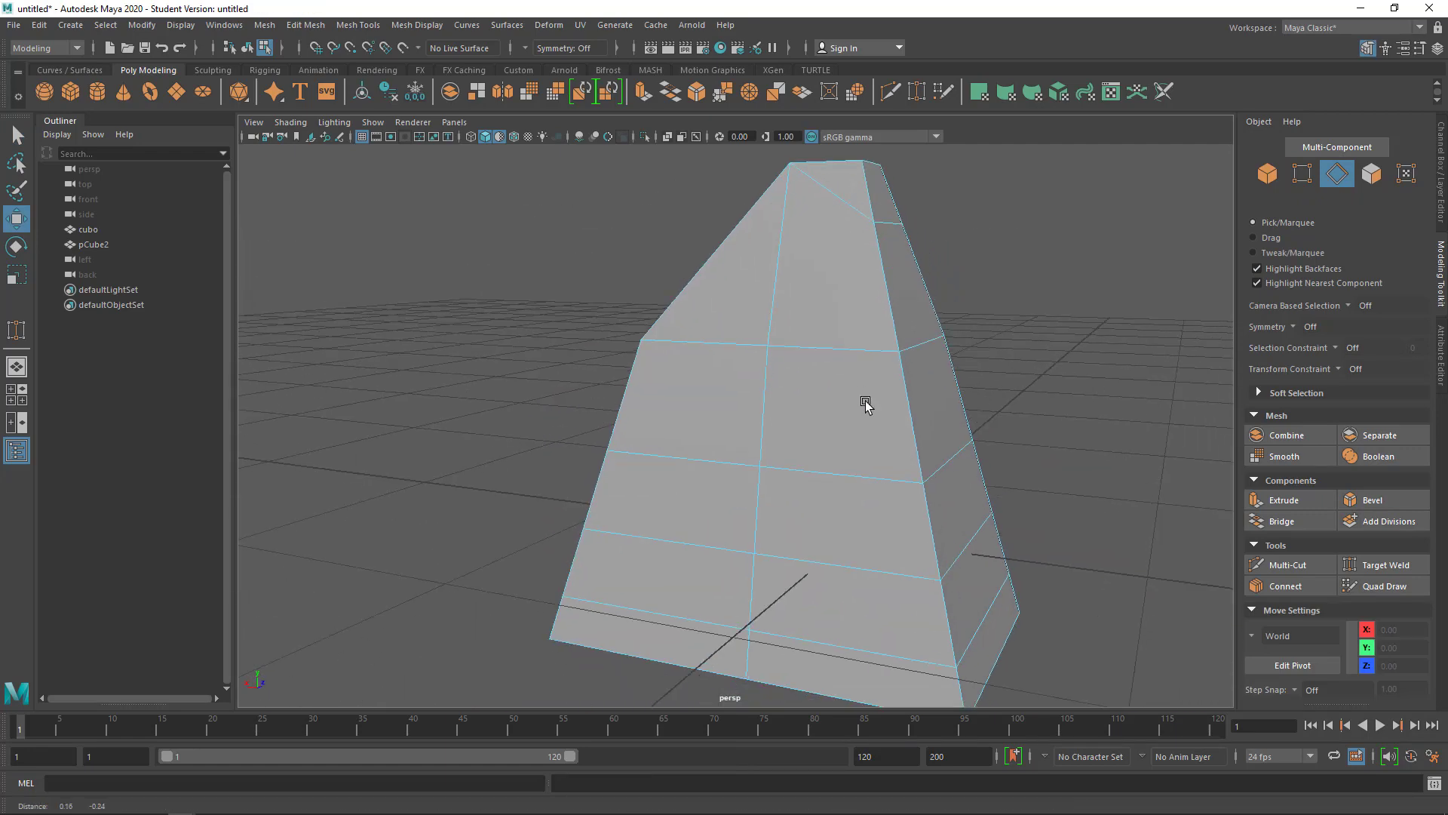
{"action": "left_click", "coordinate": [831, 348]}
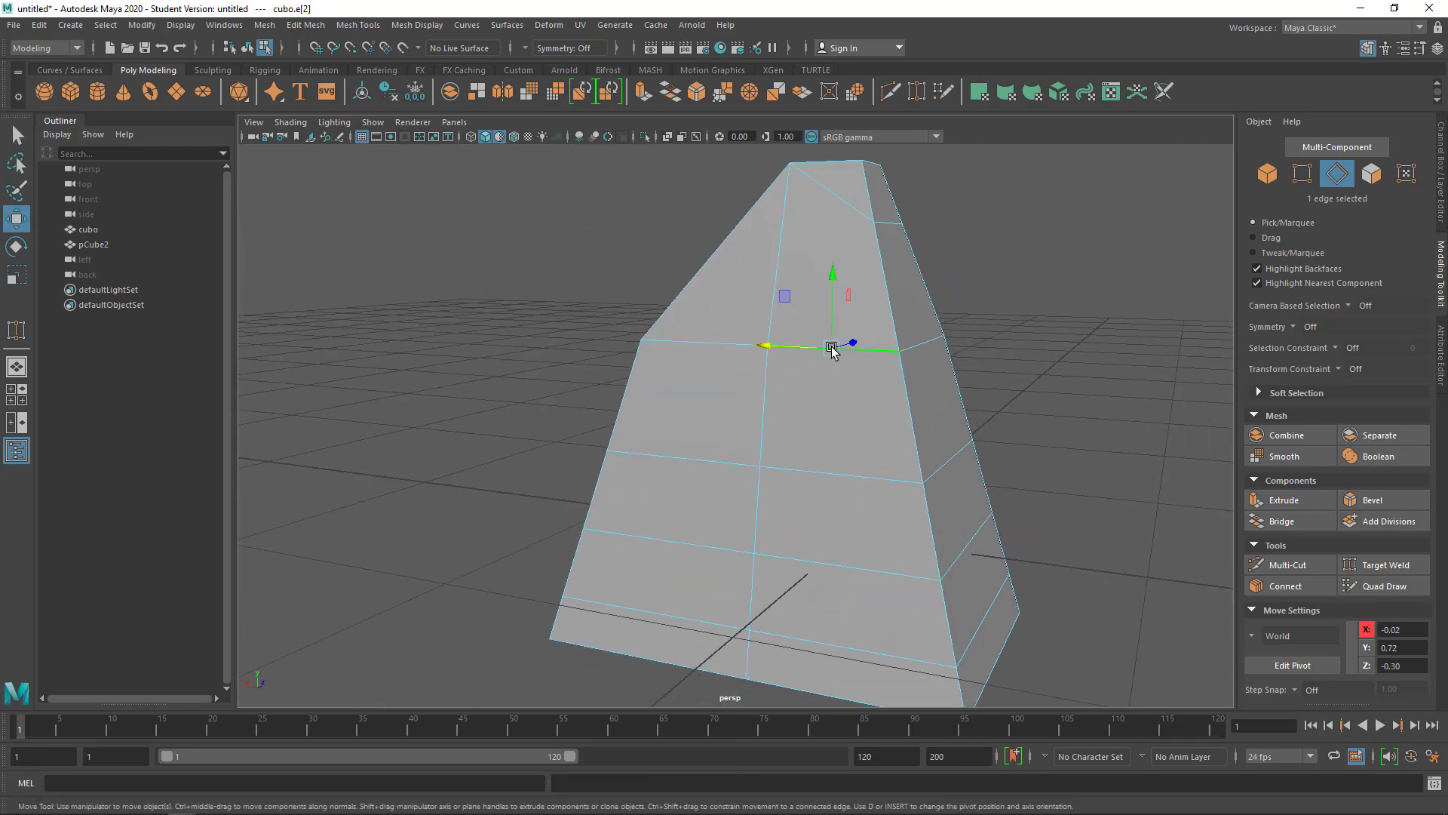
{"action": "key", "text": "Delete"}
{"action": "key", "text": "ctrl+z"}
{"action": "double_click", "coordinate": [922, 348]}
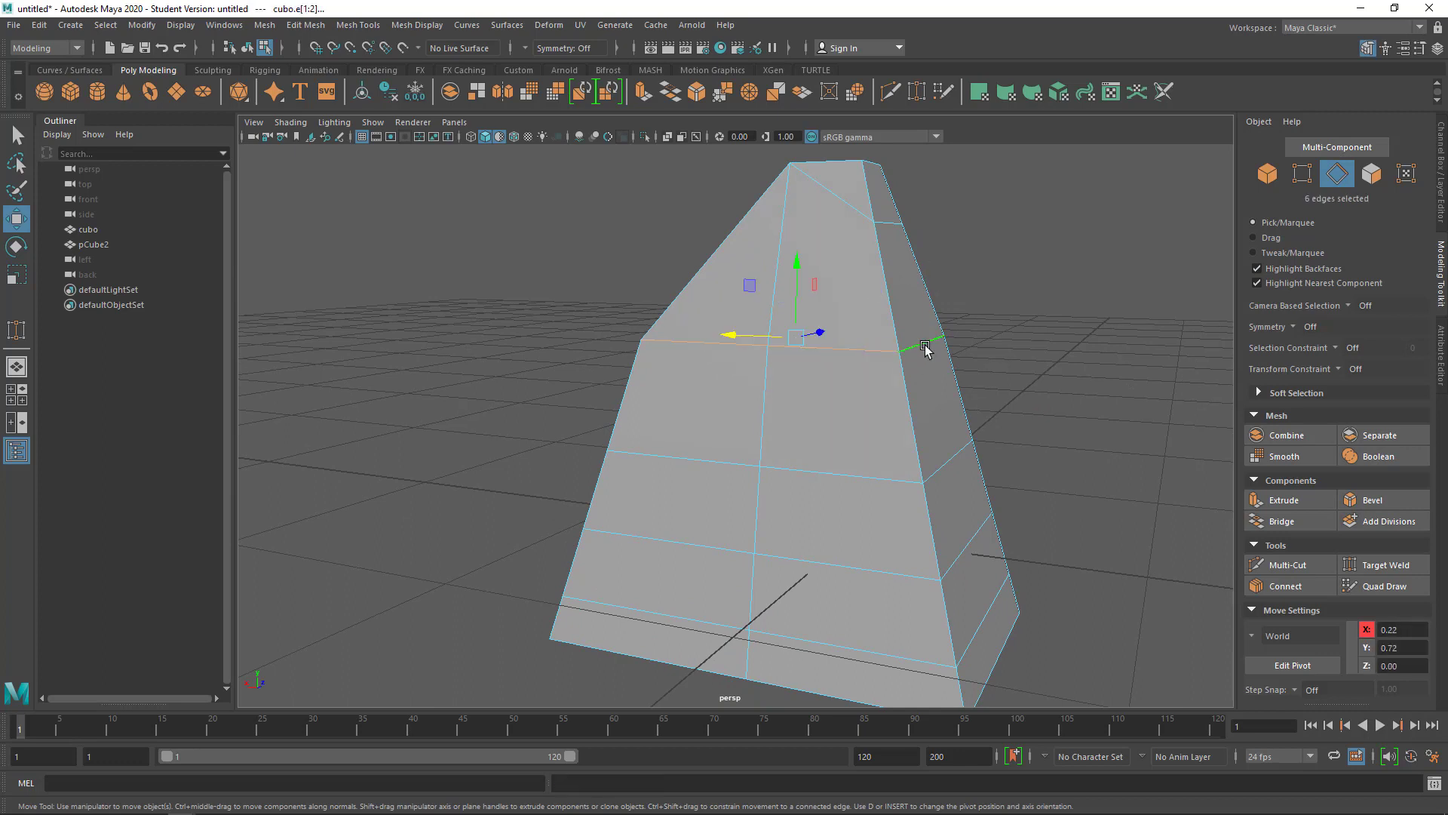
{"action": "key", "text": "Delete"}
Step: Delete the six stray vertices across the upper section
{"action": "right_click_drag", "start_coordinate": [915, 348], "coordinate": [822, 323]}
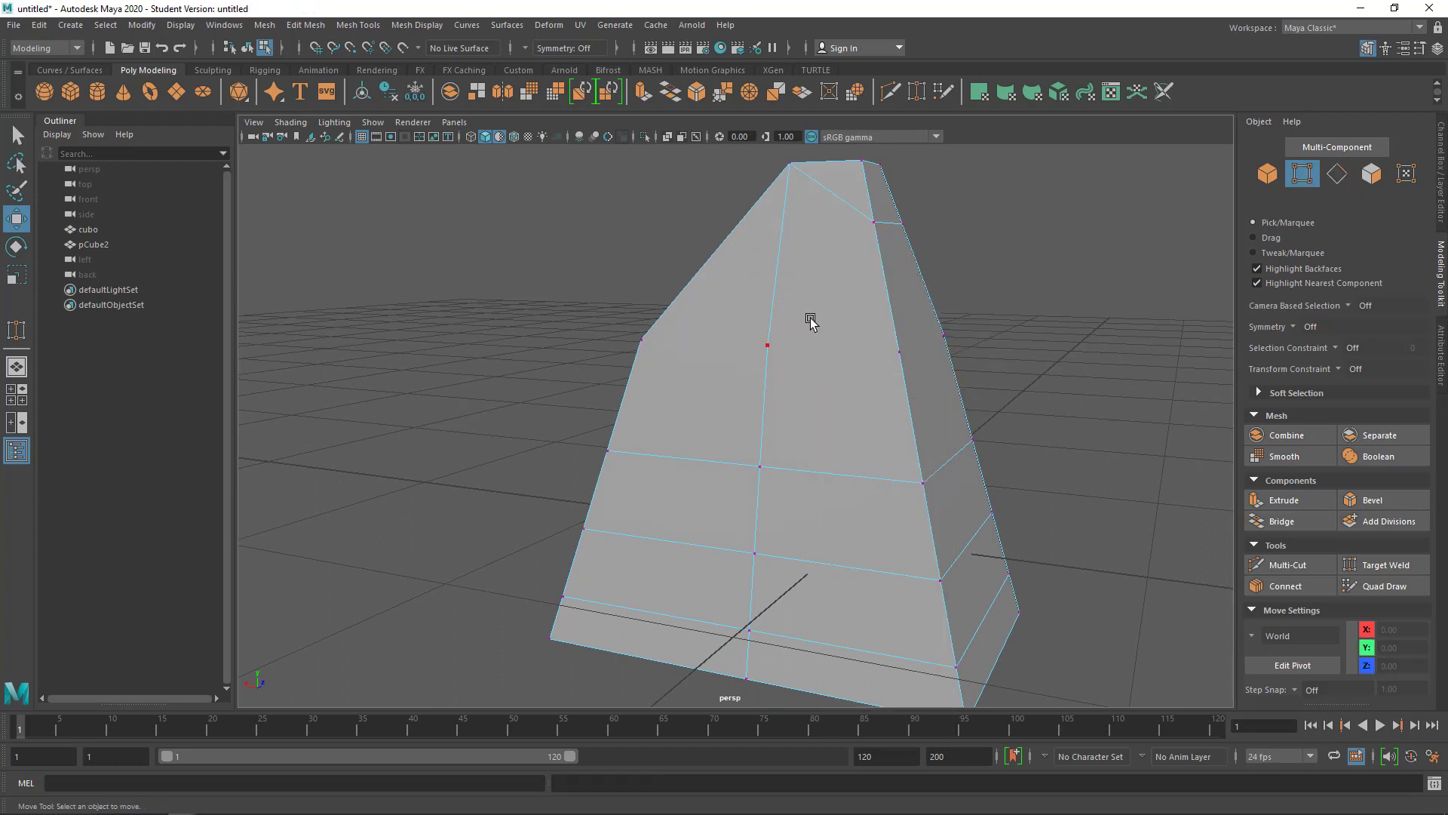
{"action": "mouse_move", "coordinate": [462, 244]}
{"action": "left_mouse_down"}
{"action": "mouse_move", "coordinate": [977, 392]}
{"action": "mouse_move", "coordinate": [857, 414]}
{"action": "left_mouse_up"}
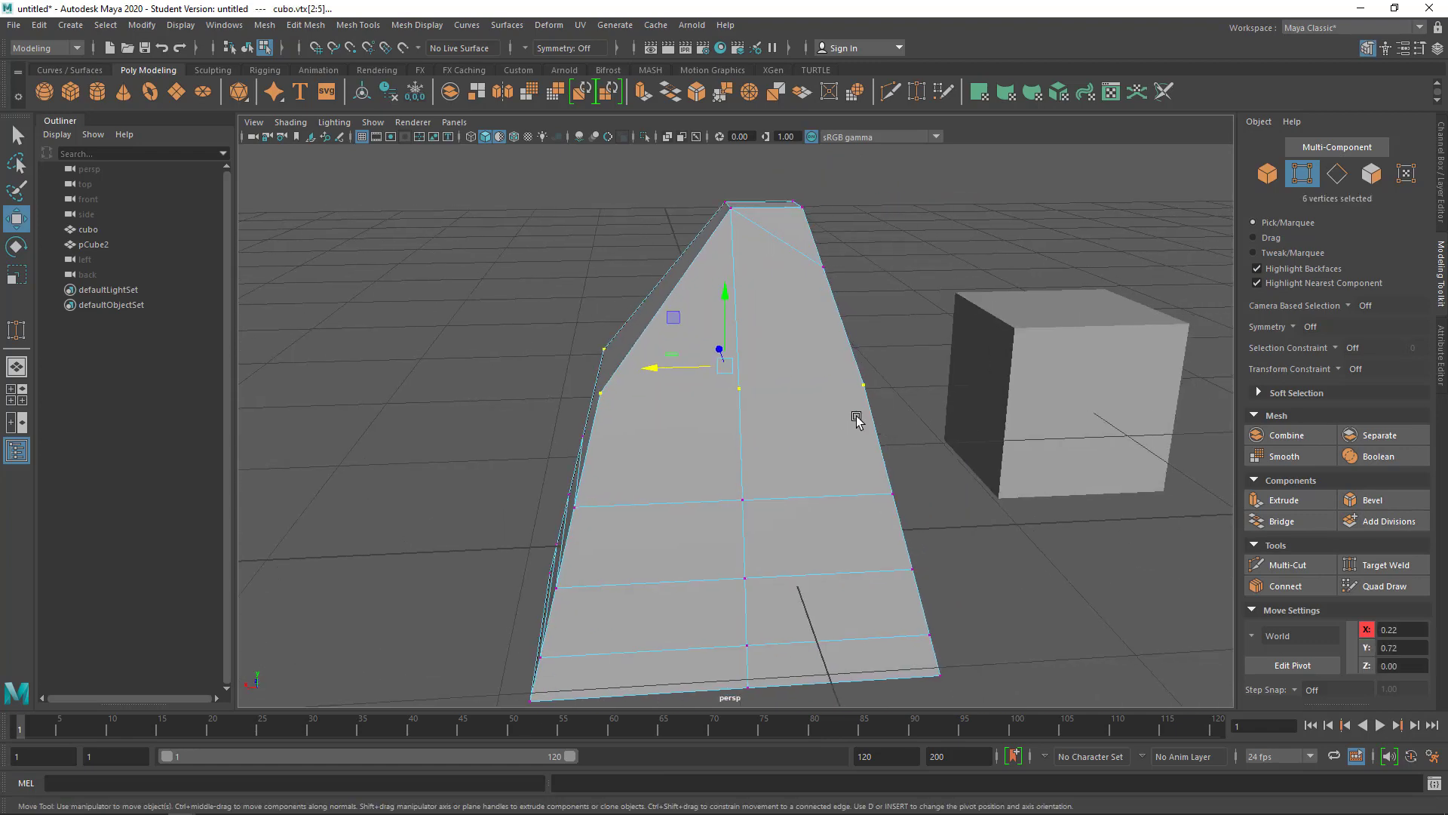
{"action": "scroll", "coordinate": [767, 404], "scroll_direction": "up", "scroll_amount": 3}
{"action": "left_click_drag", "start_coordinate": [766, 405], "coordinate": [960, 391], "text": "alt"}
{"action": "scroll", "coordinate": [928, 389], "scroll_direction": "down", "scroll_amount": 3}
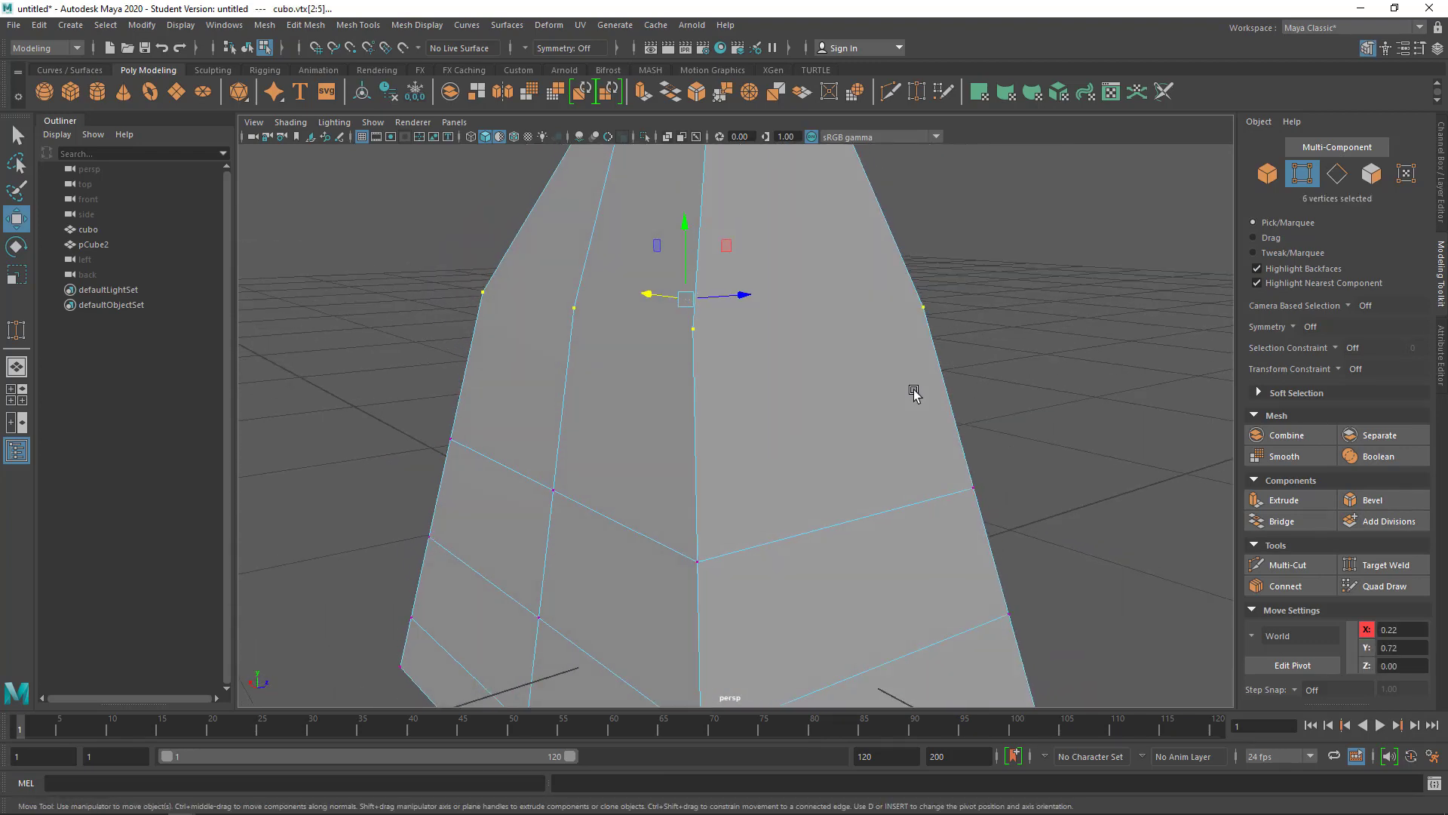
{"action": "key", "text": "Delete"}
Step: Select the five faces of the tapered upper section
{"action": "scroll", "coordinate": [915, 393], "scroll_direction": "down", "scroll_amount": 3}
{"action": "scroll", "coordinate": [873, 443], "scroll_direction": "down", "scroll_amount": 1}
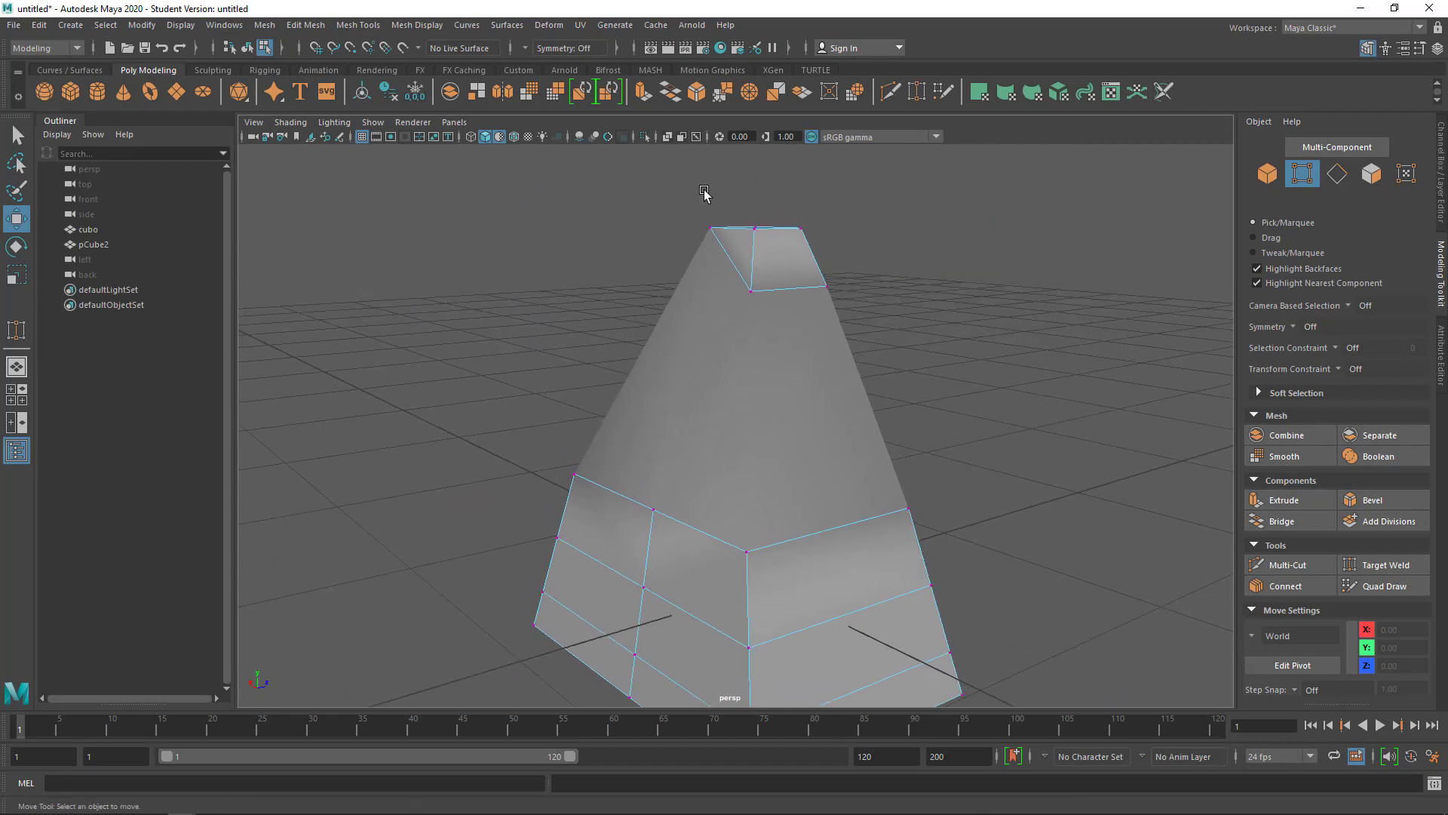
{"action": "left_click_drag", "start_coordinate": [677, 198], "coordinate": [905, 335]}
{"action": "right_click_drag", "start_coordinate": [780, 276], "coordinate": [777, 297]}
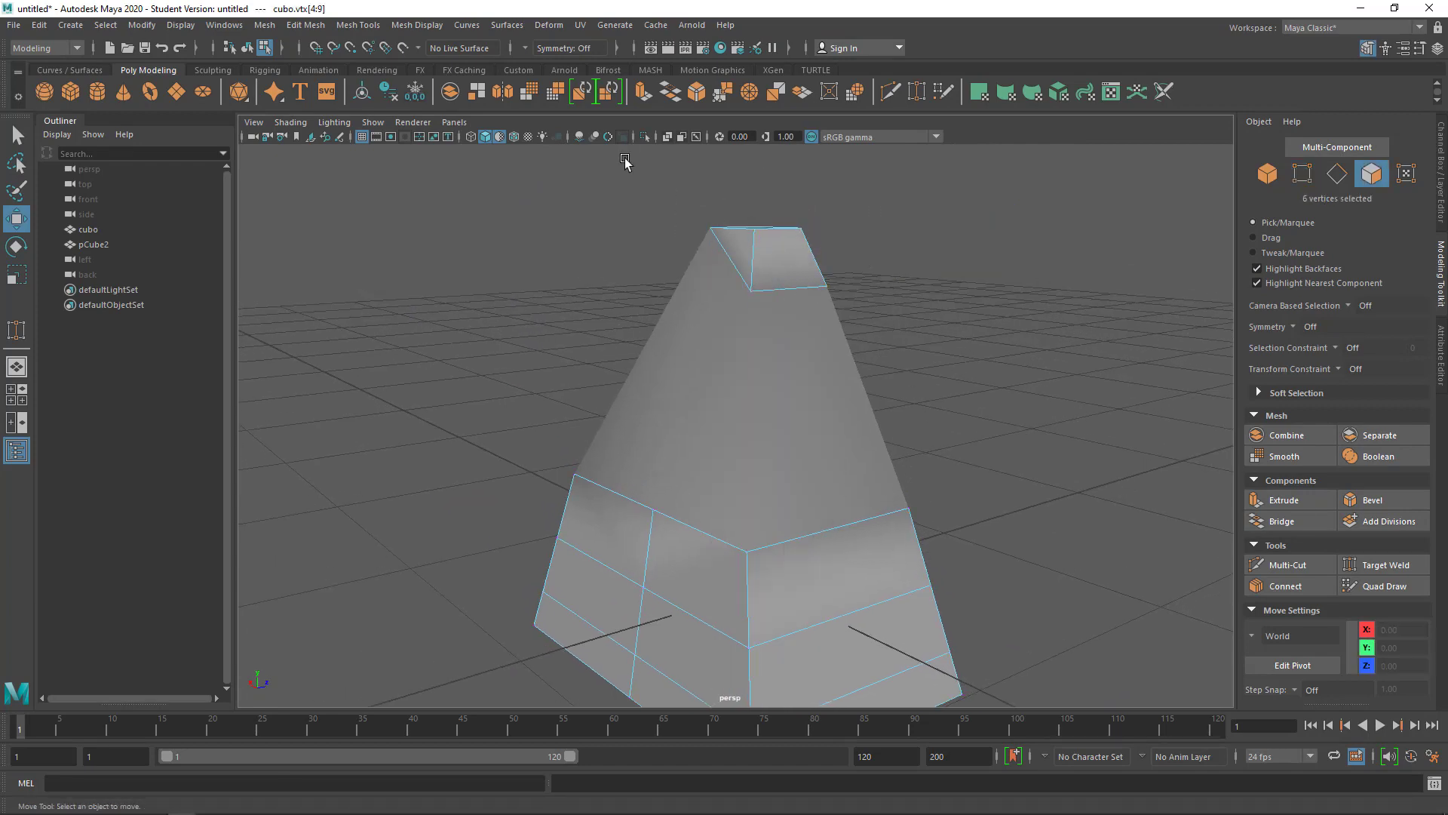
{"action": "mouse_move", "coordinate": [625, 195]}
{"action": "left_mouse_down"}
{"action": "mouse_move", "coordinate": [950, 363]}
{"action": "mouse_move", "coordinate": [867, 394]}
{"action": "mouse_move", "coordinate": [909, 362]}
{"action": "mouse_move", "coordinate": [838, 217]}
{"action": "left_mouse_up"}
Step: Delete the selected faces, then Bridge the three rim edges to close the top
{"action": "key", "text": "Delete"}
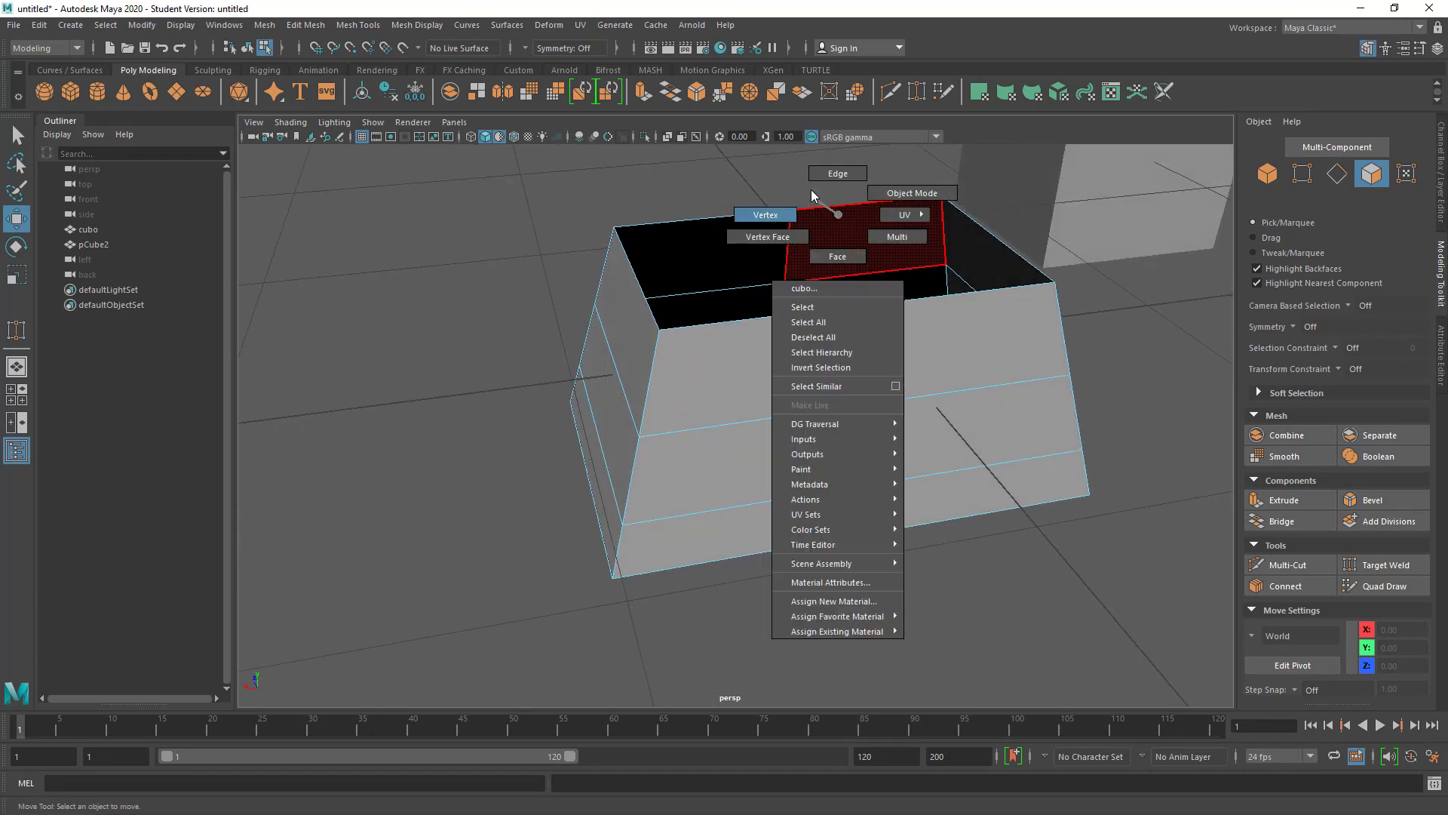
{"action": "right_click_drag", "start_coordinate": [837, 217], "coordinate": [836, 198]}
{"action": "left_click", "coordinate": [751, 216]}
{"action": "left_click", "coordinate": [780, 314], "text": "shift"}
{"action": "left_click", "coordinate": [848, 207], "text": "shift"}
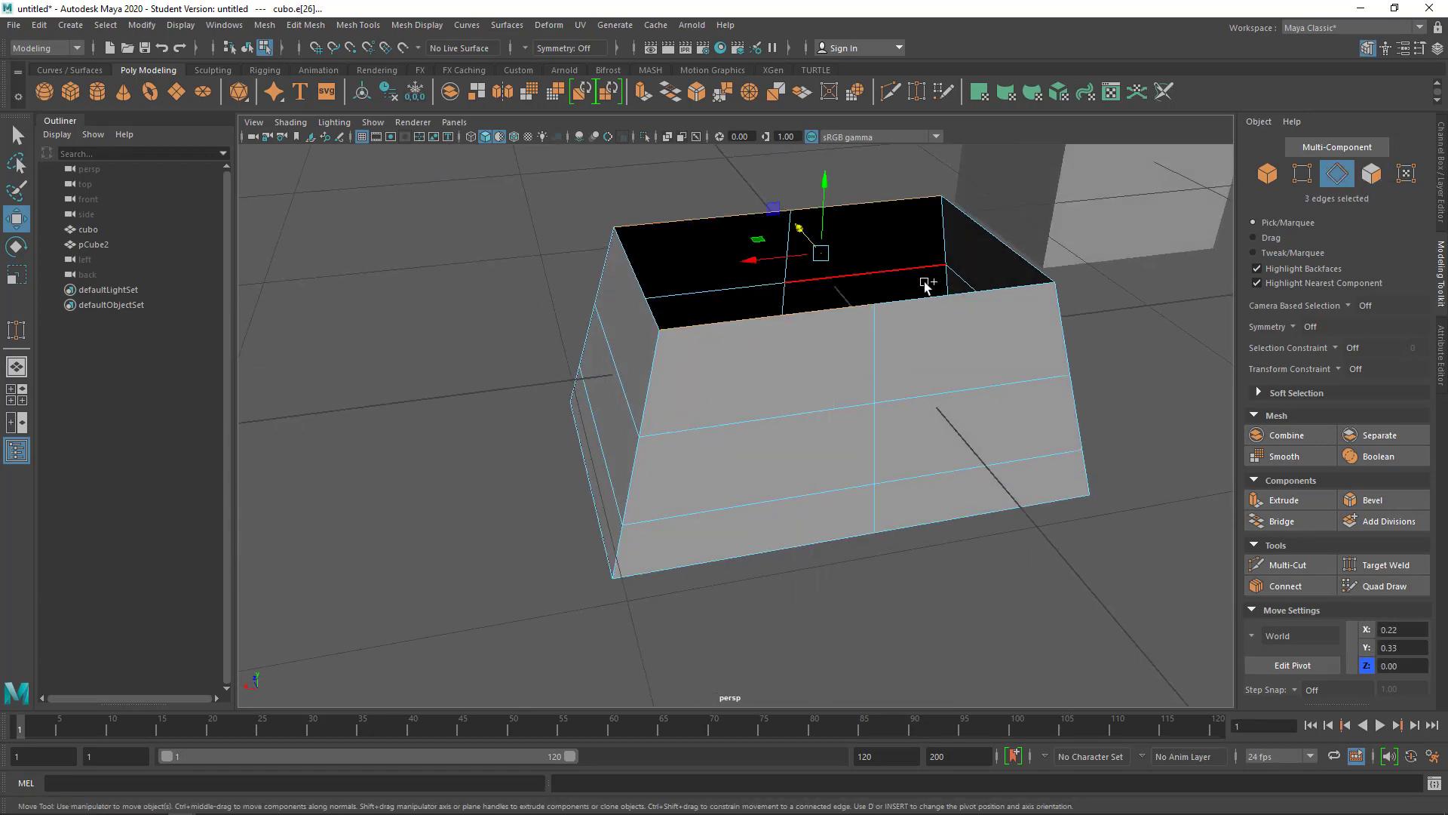
{"action": "left_click", "coordinate": [1283, 521]}
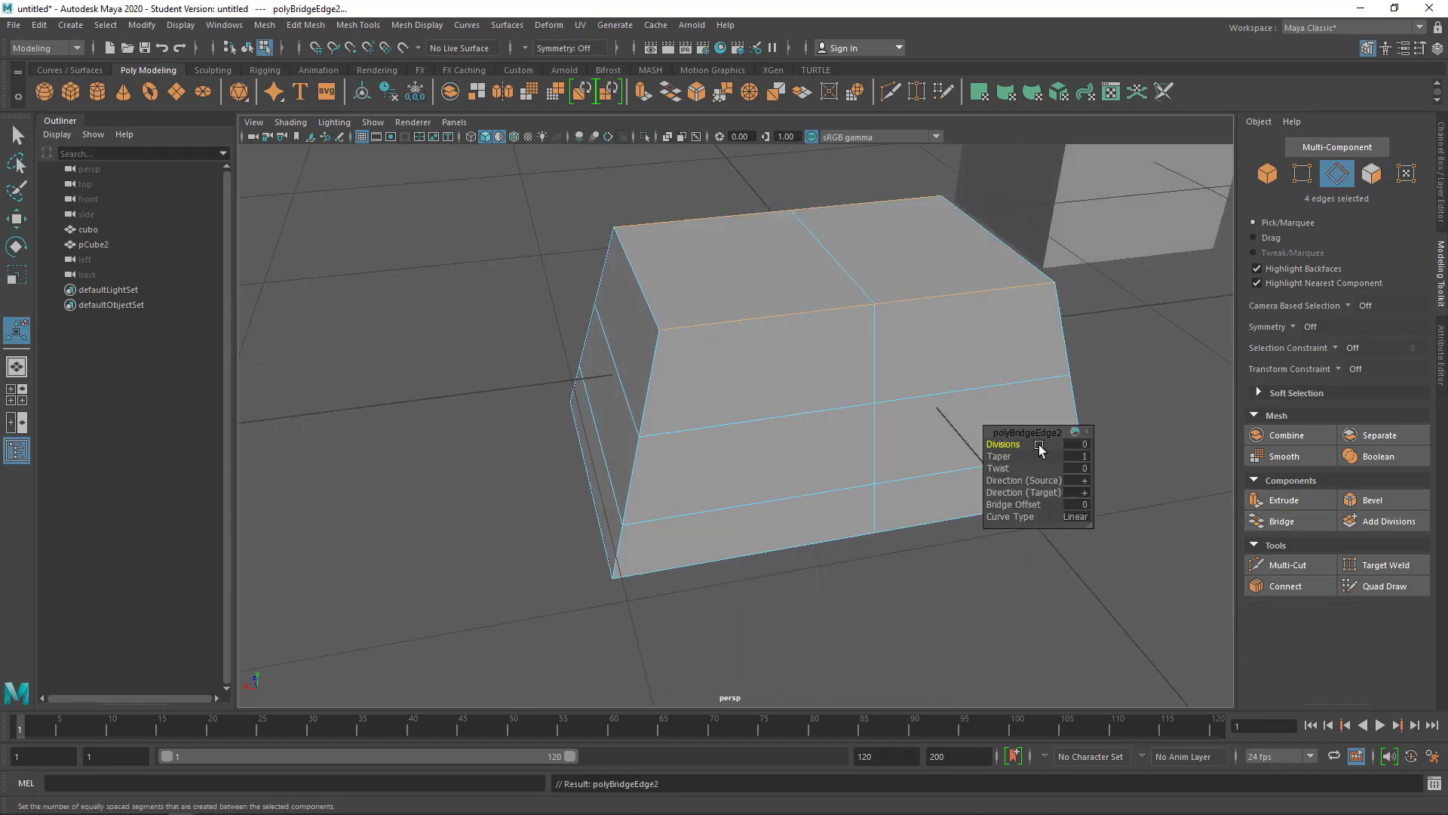
Step: Bevel the top edges at fraction 0.3, then select an edge ring across the block
{"action": "left_click_drag", "start_coordinate": [1039, 445], "coordinate": [783, 375], "text": "alt"}
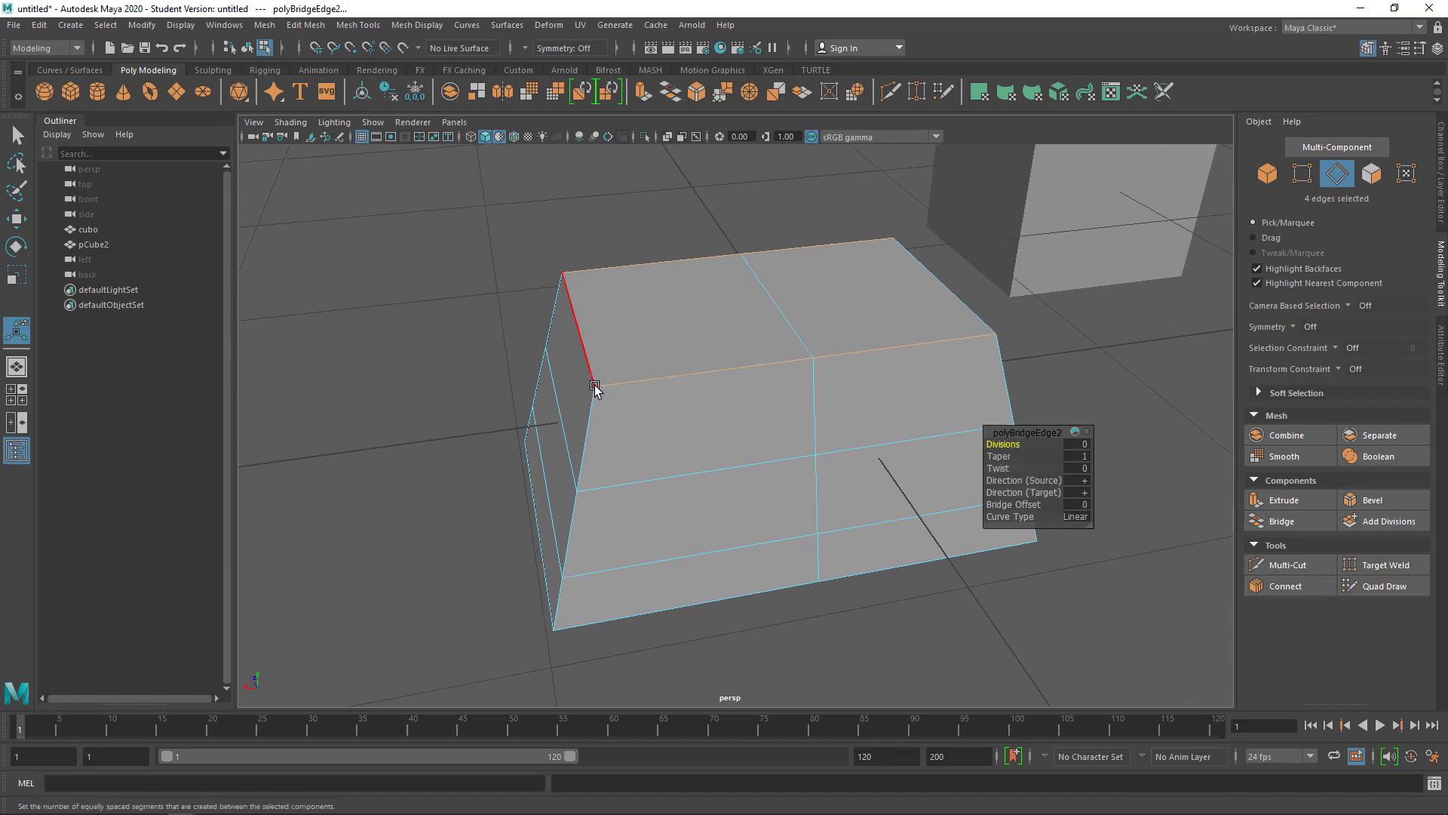
{"action": "left_click", "coordinate": [1374, 500]}
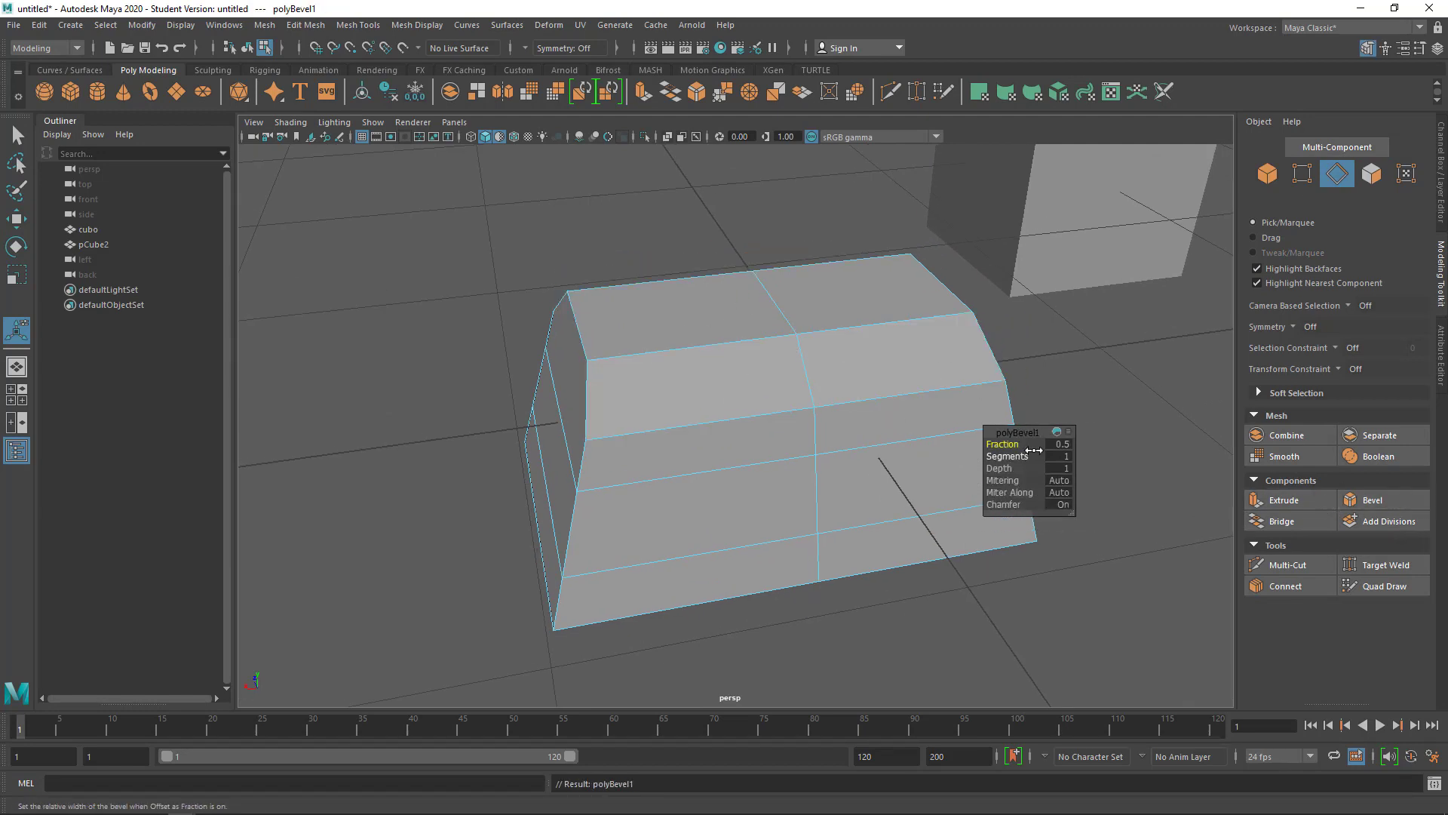
{"action": "middle_click_drag", "start_coordinate": [1006, 446], "coordinate": [1000, 445]}
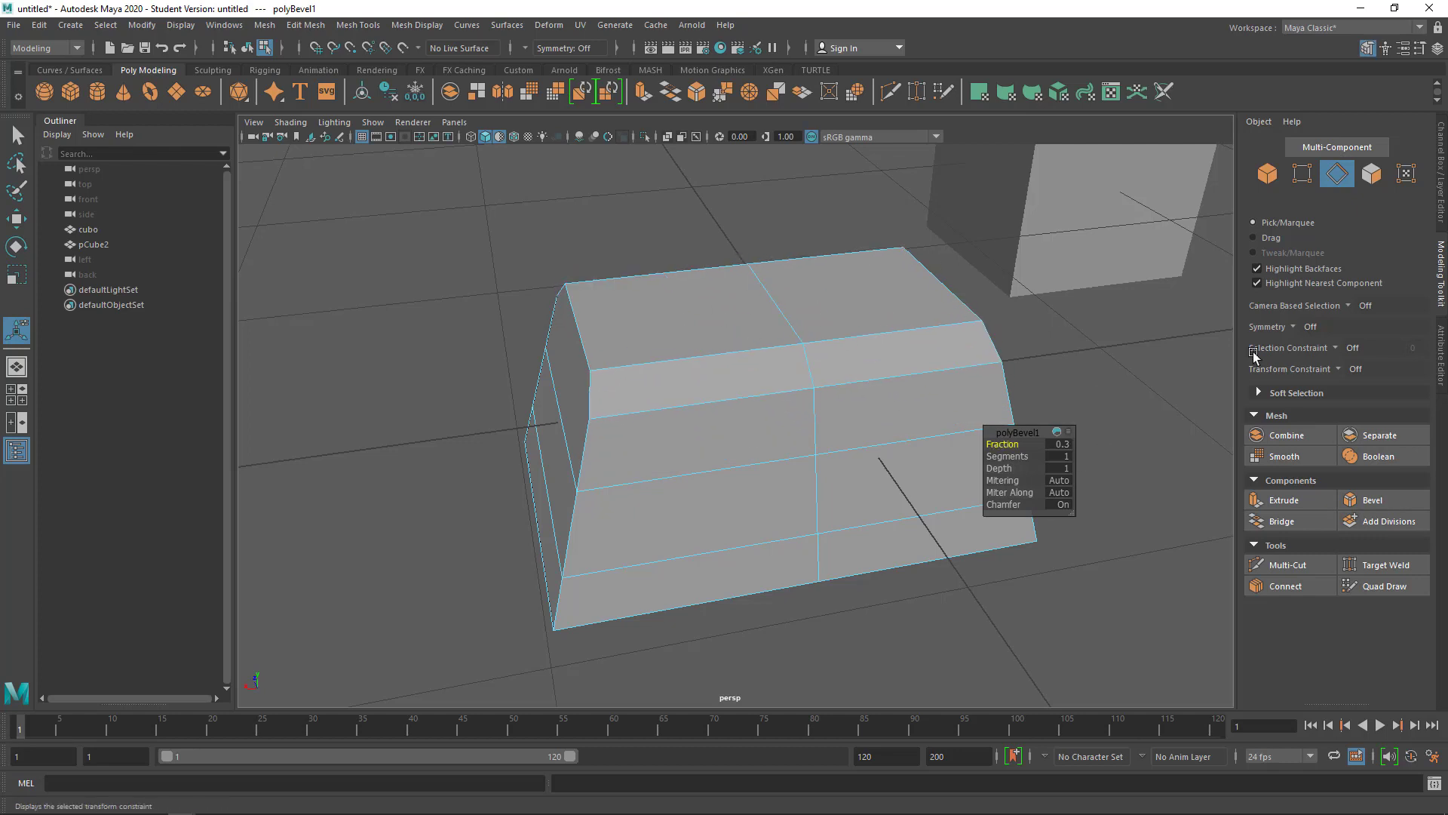
{"action": "mouse_move", "coordinate": [981, 316]}
{"action": "left_mouse_down", "text": "alt"}
{"action": "mouse_move", "coordinate": [827, 366]}
{"action": "mouse_move", "coordinate": [970, 460]}
{"action": "left_mouse_up", "text": "alt"}
{"action": "right_click", "coordinate": [614, 282]}
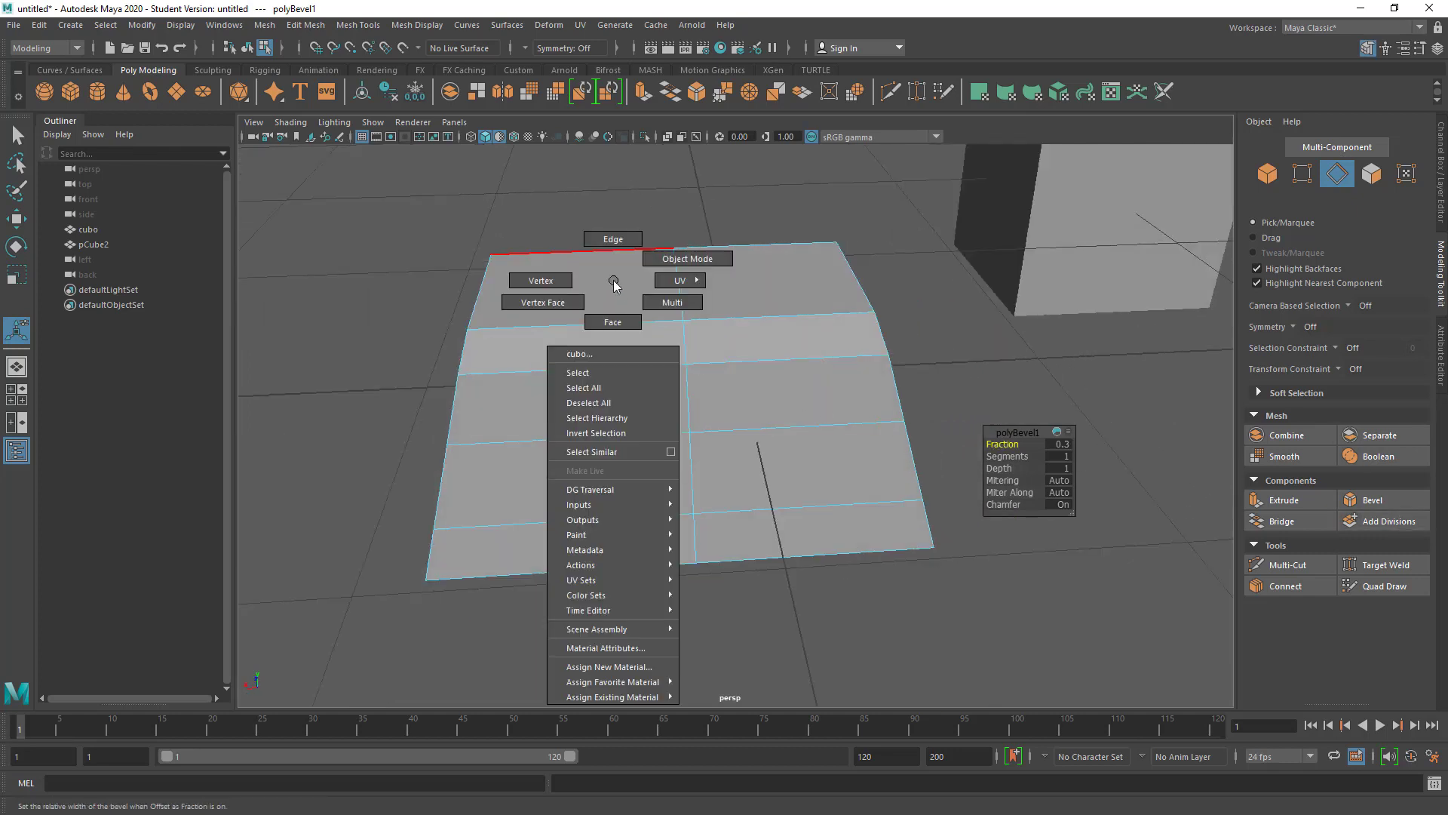
{"action": "right_click_drag", "start_coordinate": [611, 240], "coordinate": [612, 240]}
{"action": "mouse_move", "coordinate": [564, 198]}
{"action": "left_mouse_down"}
{"action": "mouse_move", "coordinate": [578, 603]}
{"action": "mouse_move", "coordinate": [607, 649]}
{"action": "left_mouse_up"}
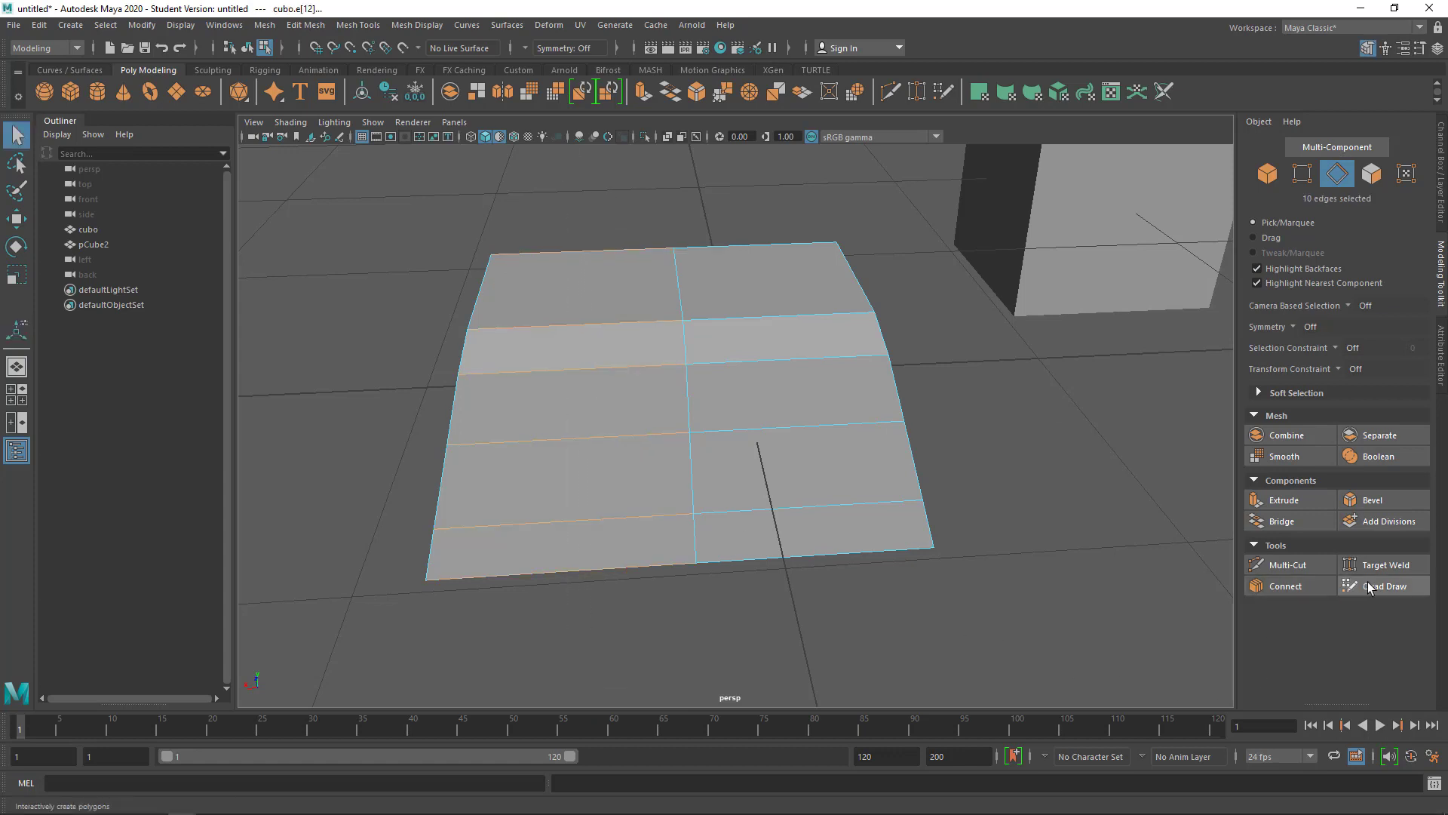
Step: Connect the selected edge ring with a new edge loop
{"action": "left_click", "coordinate": [1286, 586]}
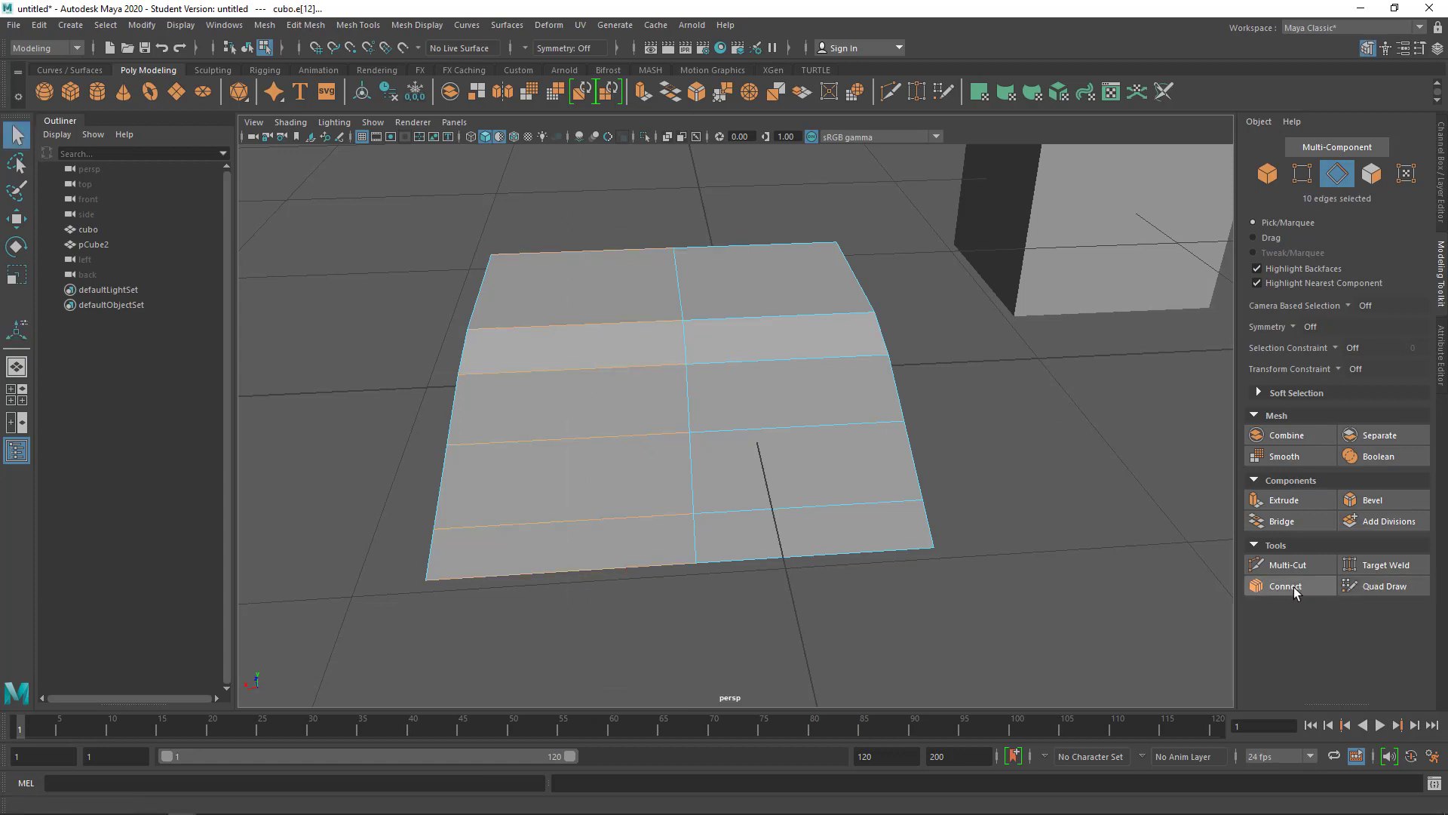
{"action": "left_click_drag", "start_coordinate": [1072, 567], "coordinate": [1009, 568], "text": "alt"}
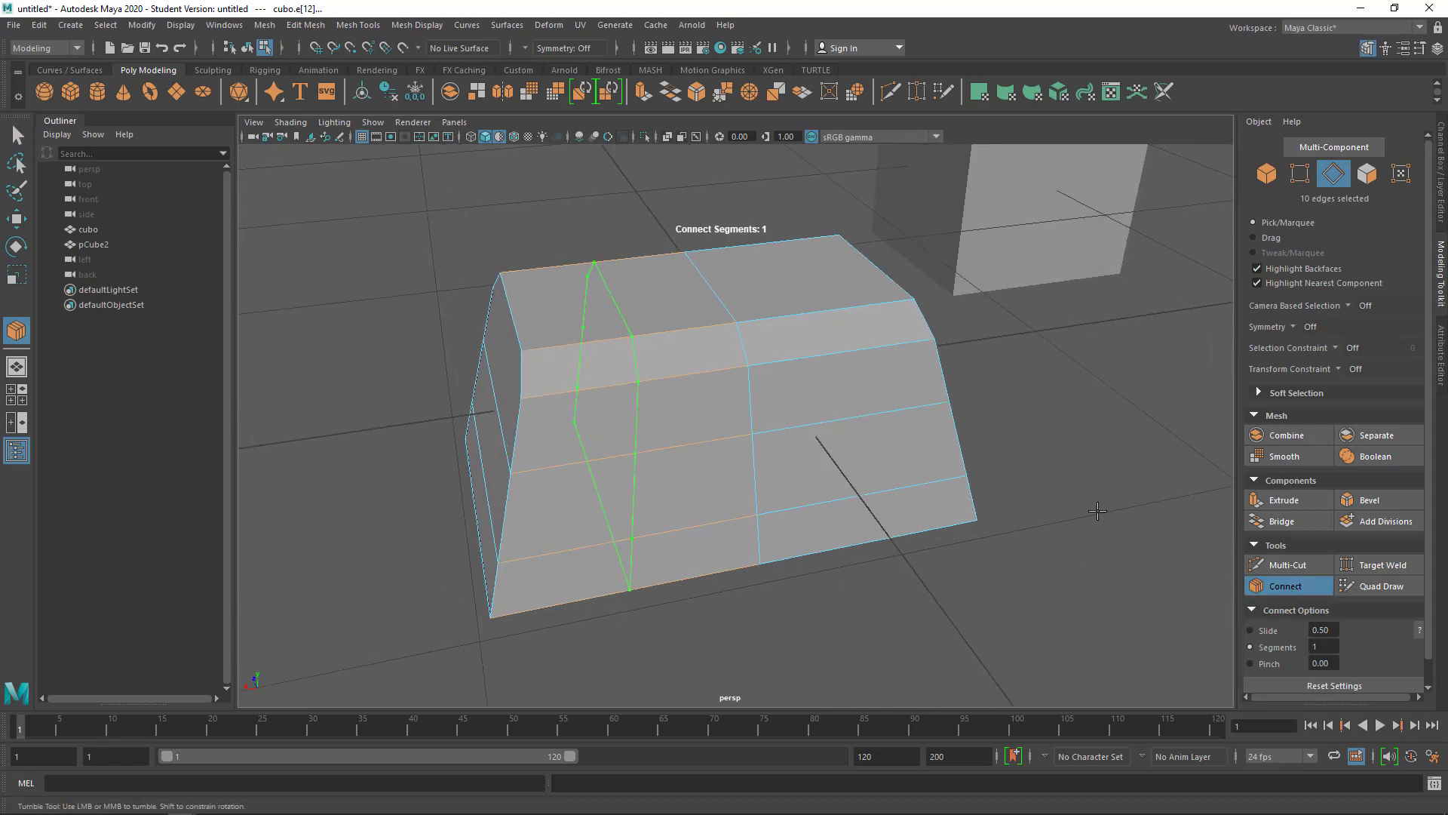
{"action": "key", "text": "q"}
{"action": "left_click_drag", "start_coordinate": [1034, 478], "coordinate": [942, 485], "text": "alt"}
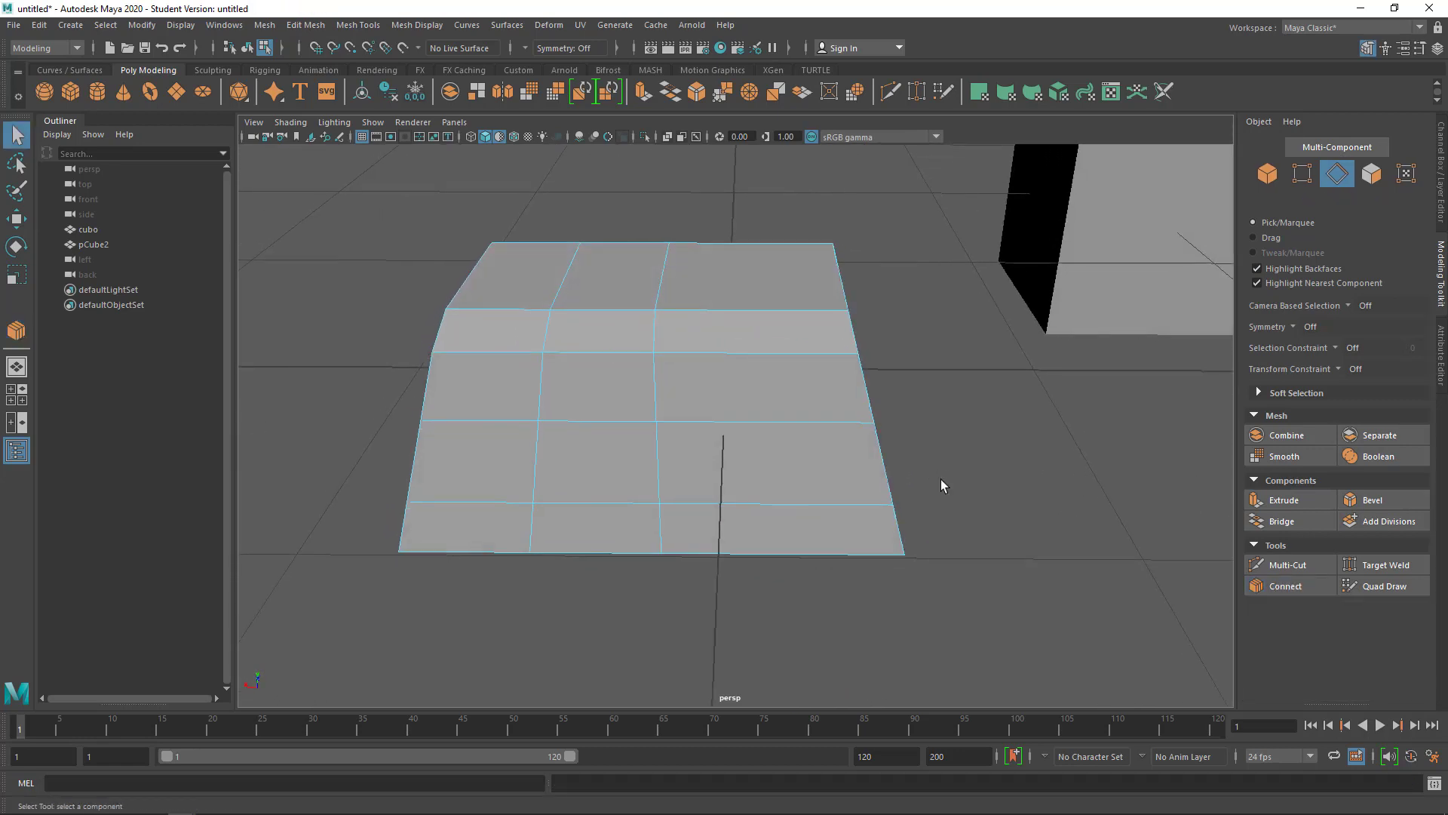
Step: Multi-Cut two more vertical loops and one horizontal loop into the block's top
{"action": "left_click", "coordinate": [1288, 565]}
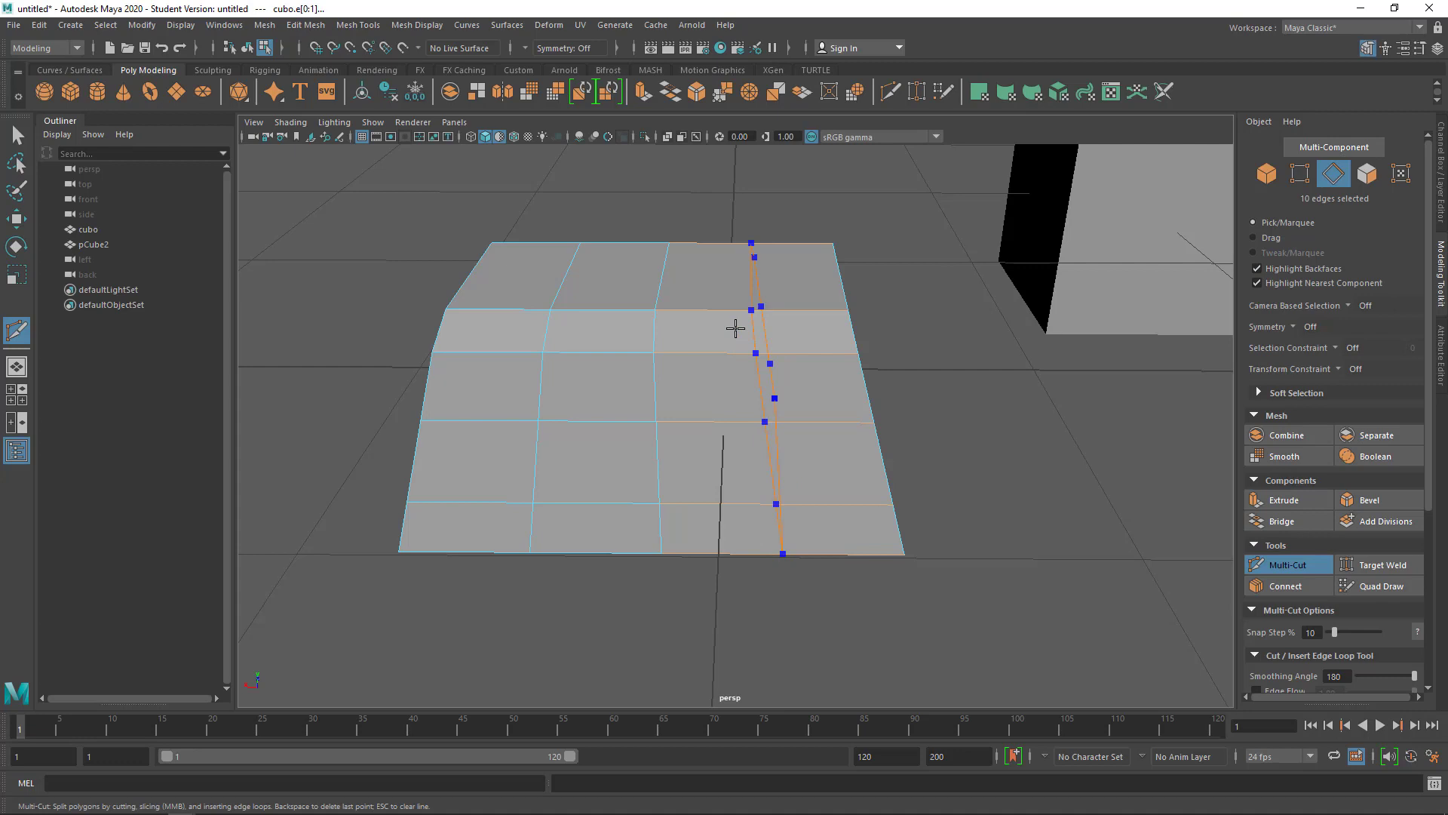
{"action": "left_click", "coordinate": [720, 327], "text": "ctrl"}
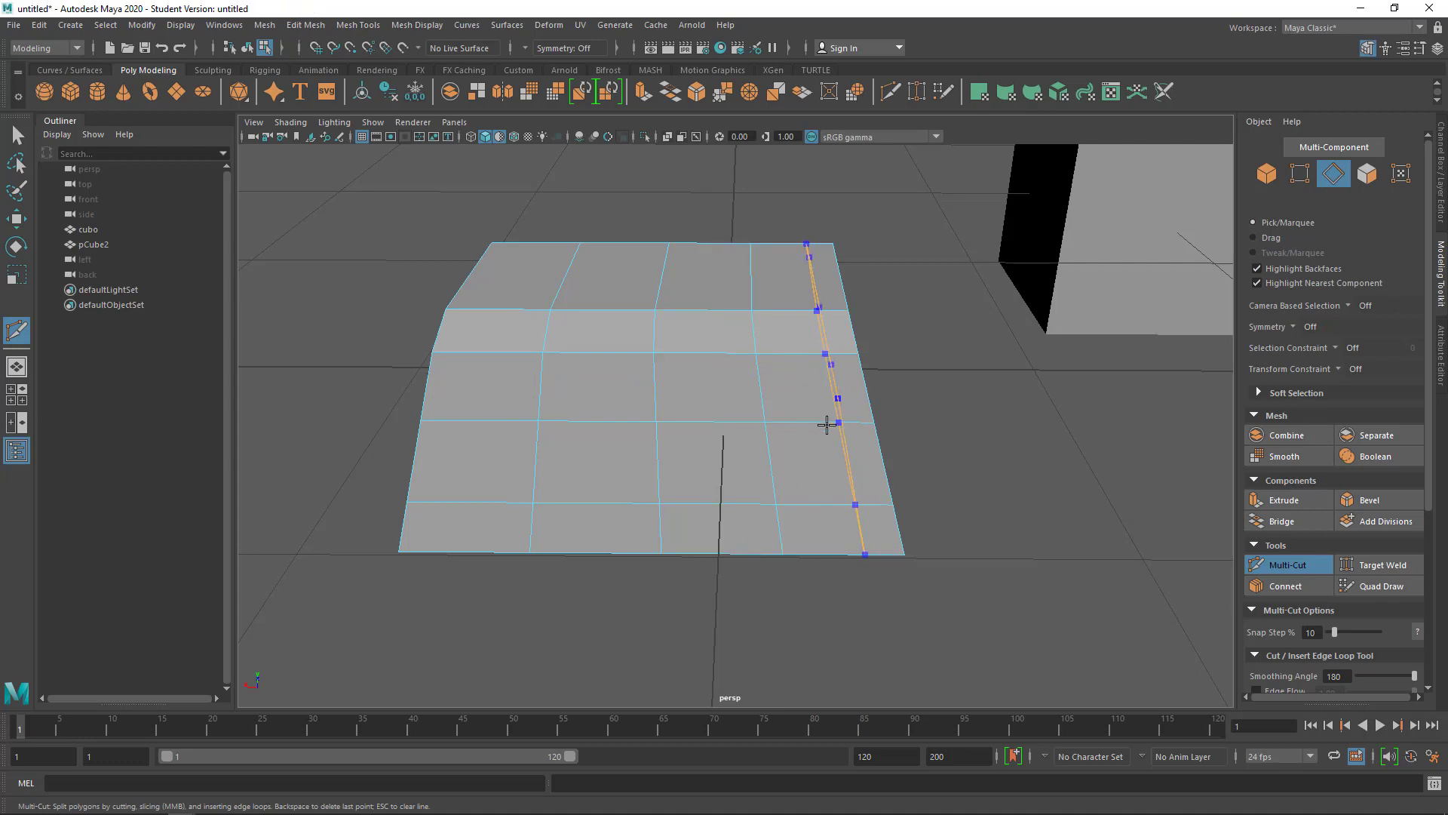
{"action": "left_click", "coordinate": [874, 462], "text": "ctrl"}
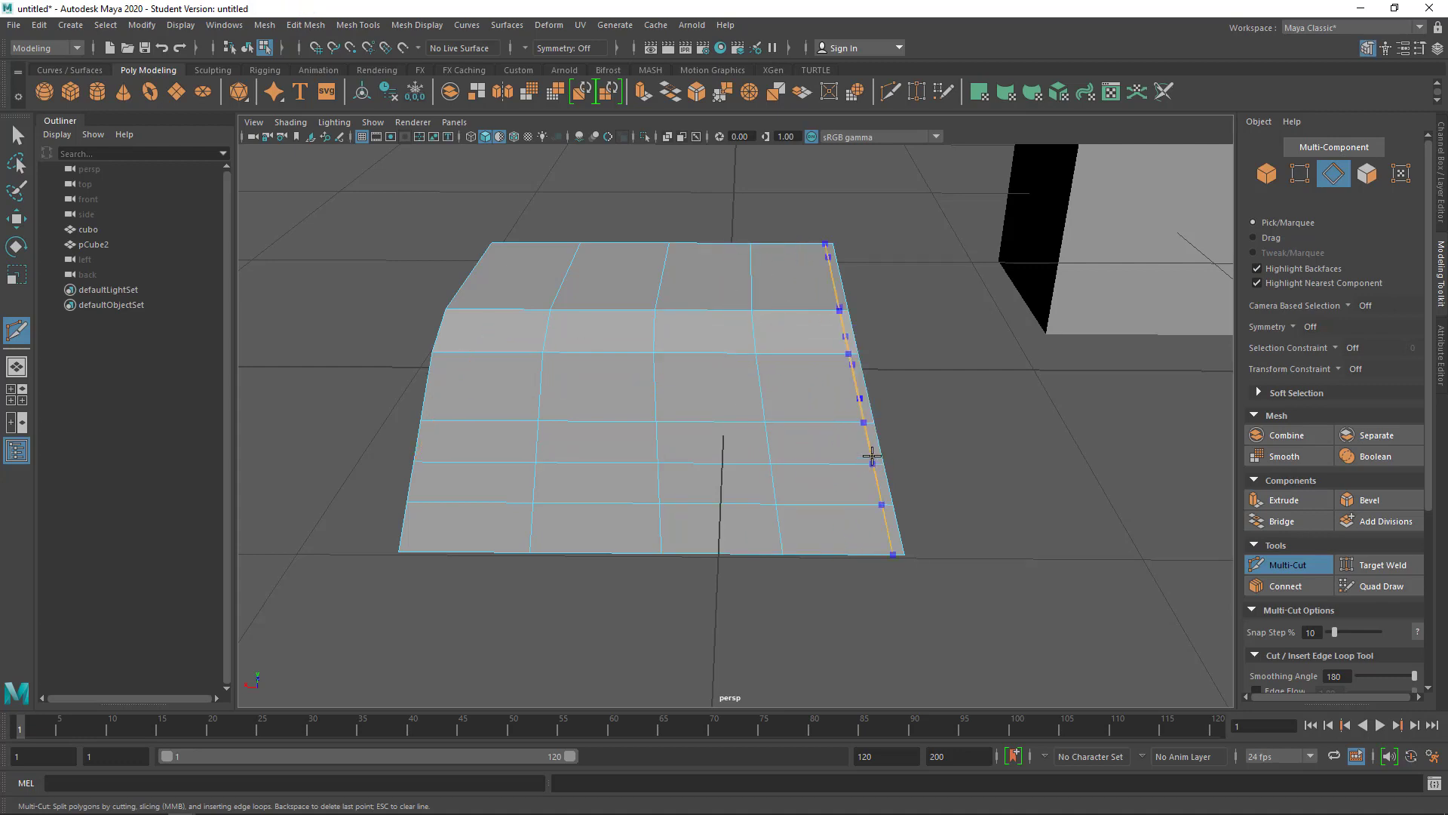
{"action": "left_click", "coordinate": [860, 388], "text": "ctrl"}
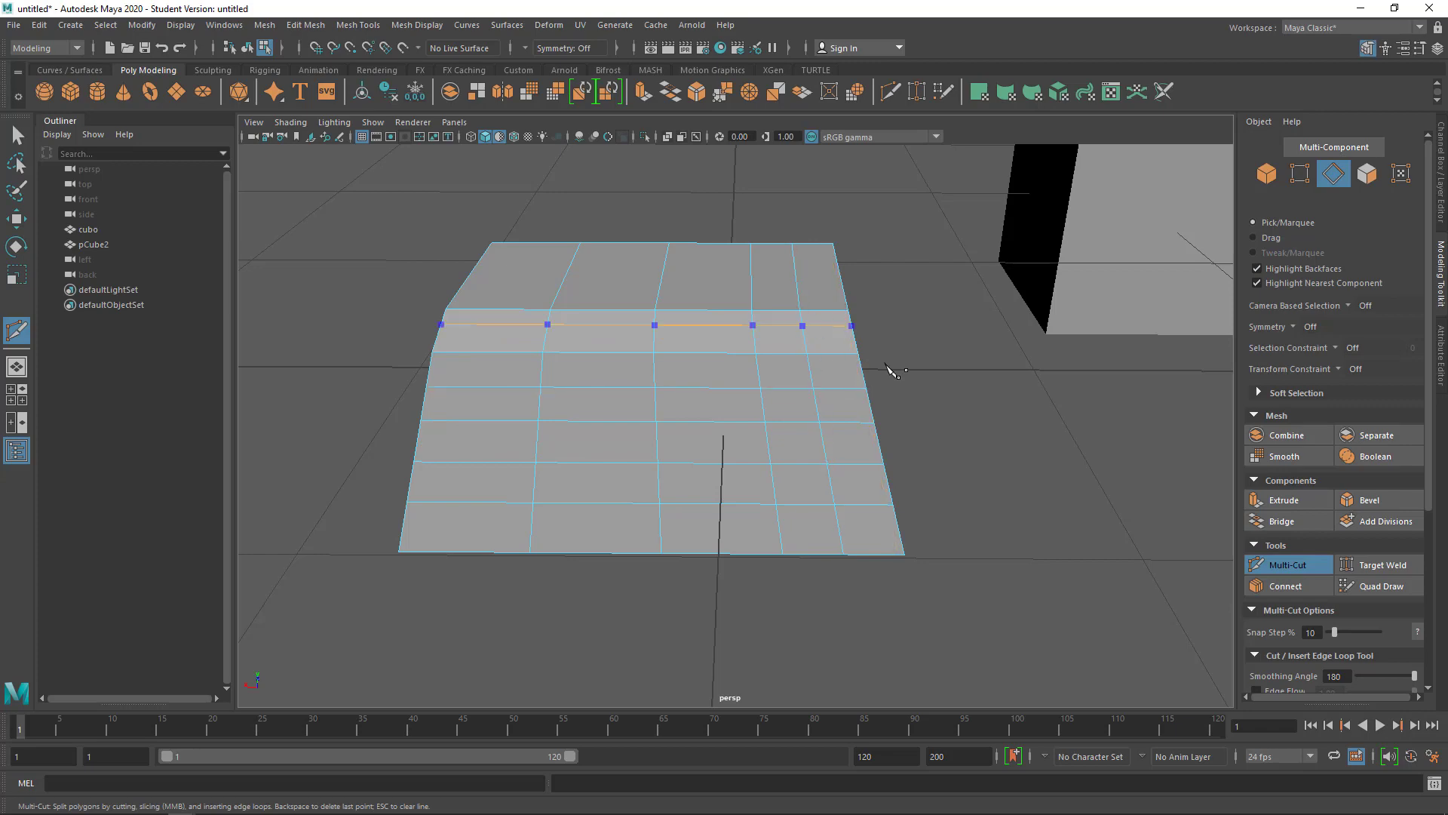
{"action": "mouse_move", "coordinate": [889, 372]}
{"action": "left_mouse_down", "text": "alt"}
{"action": "mouse_move", "coordinate": [1012, 400]}
{"action": "mouse_move", "coordinate": [975, 390]}
{"action": "left_mouse_up", "text": "alt"}
{"action": "left_click", "coordinate": [15, 139]}
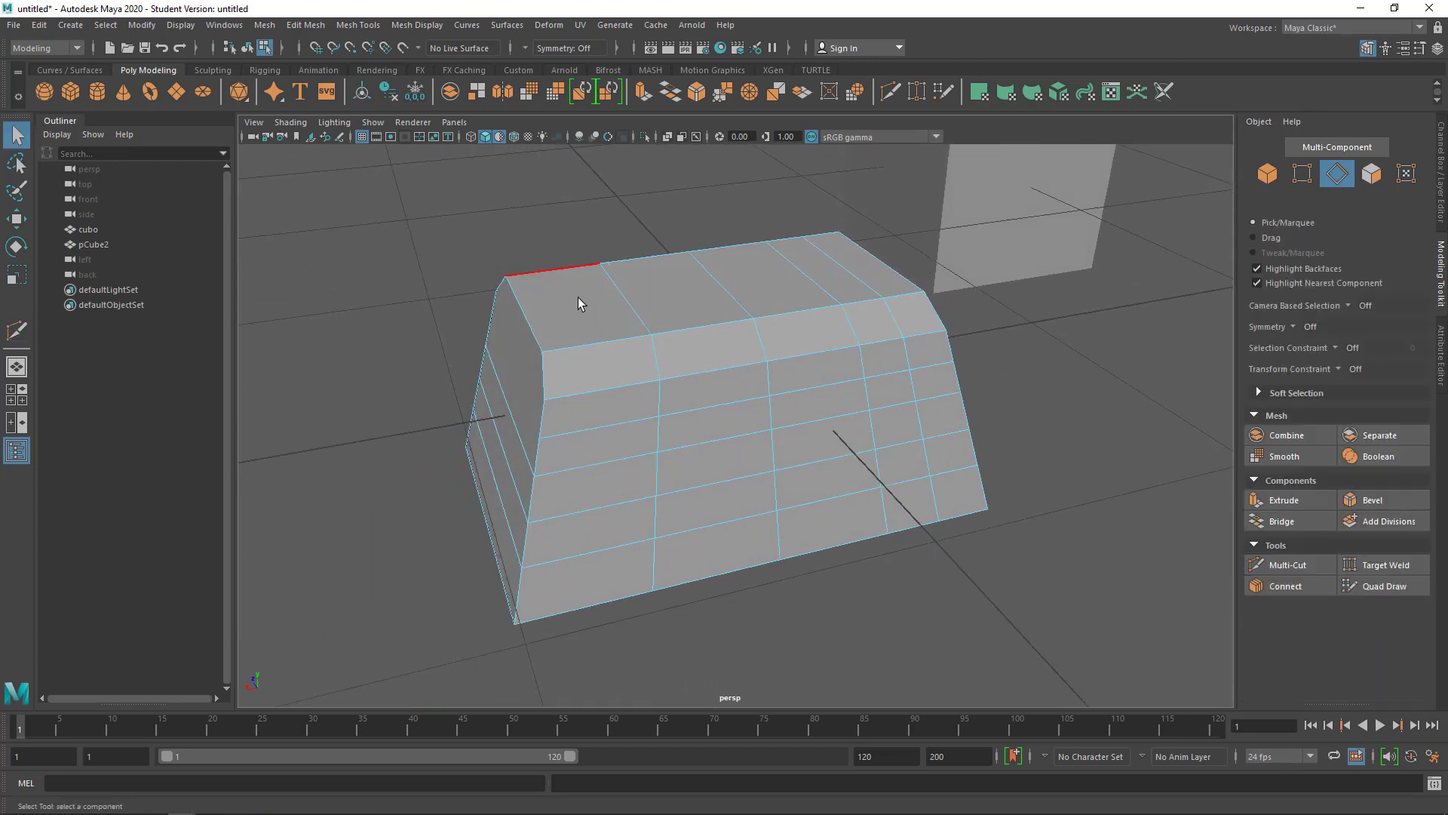
{"action": "right_click_drag", "start_coordinate": [577, 297], "coordinate": [579, 336]}
{"action": "left_click", "coordinate": [580, 309]}
{"action": "key", "text": "w"}
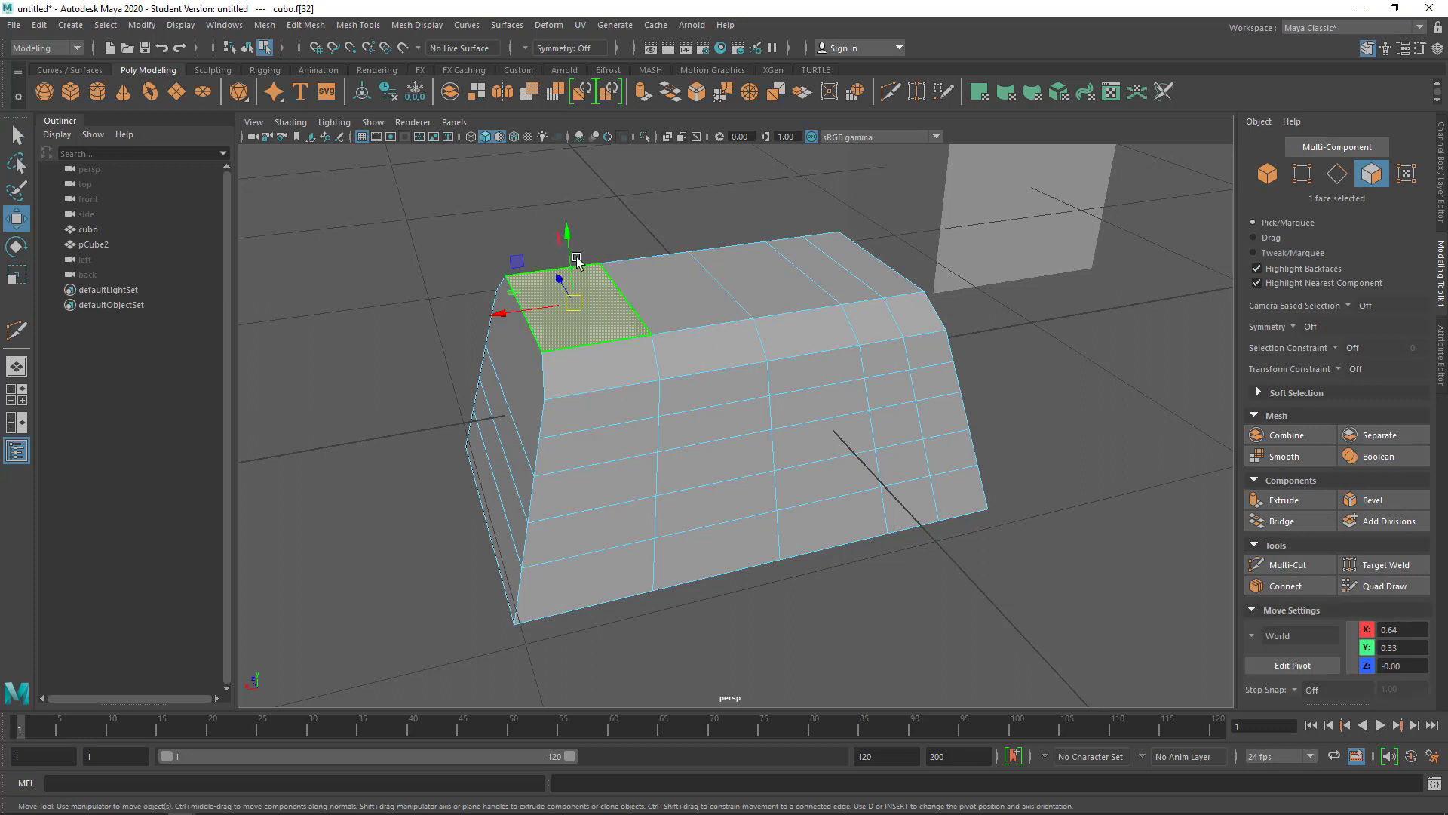
Step: Extrude the left top corner face upward and a front face outward into blocks
{"action": "left_click_drag", "start_coordinate": [572, 260], "coordinate": [564, 159], "text": "shift"}
{"action": "left_click", "coordinate": [737, 425]}
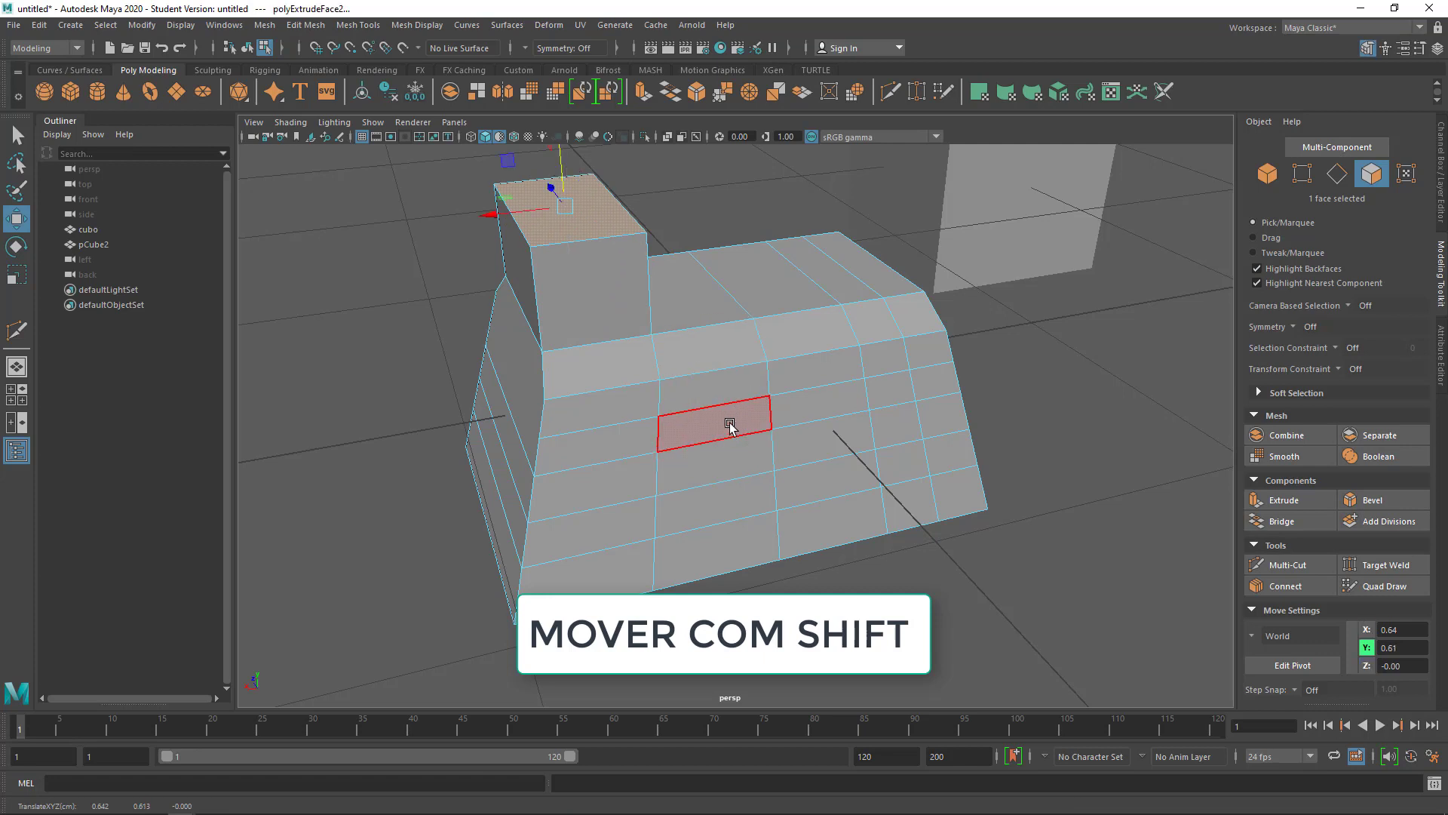
{"action": "left_click", "coordinate": [739, 465], "text": "shift"}
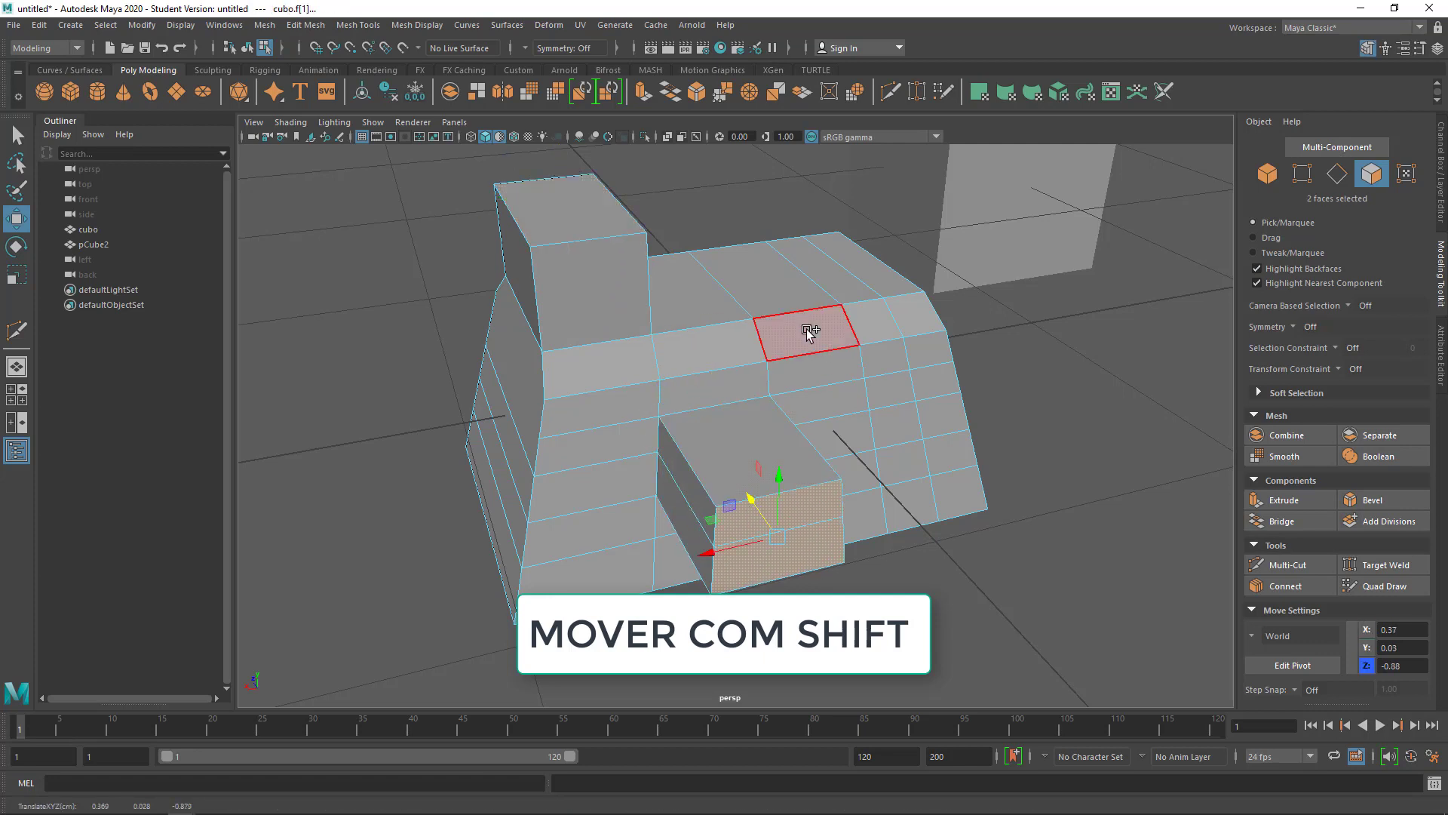
{"action": "left_click", "coordinate": [809, 332]}
{"action": "left_click_drag", "start_coordinate": [810, 332], "coordinate": [820, 293], "text": "shift"}
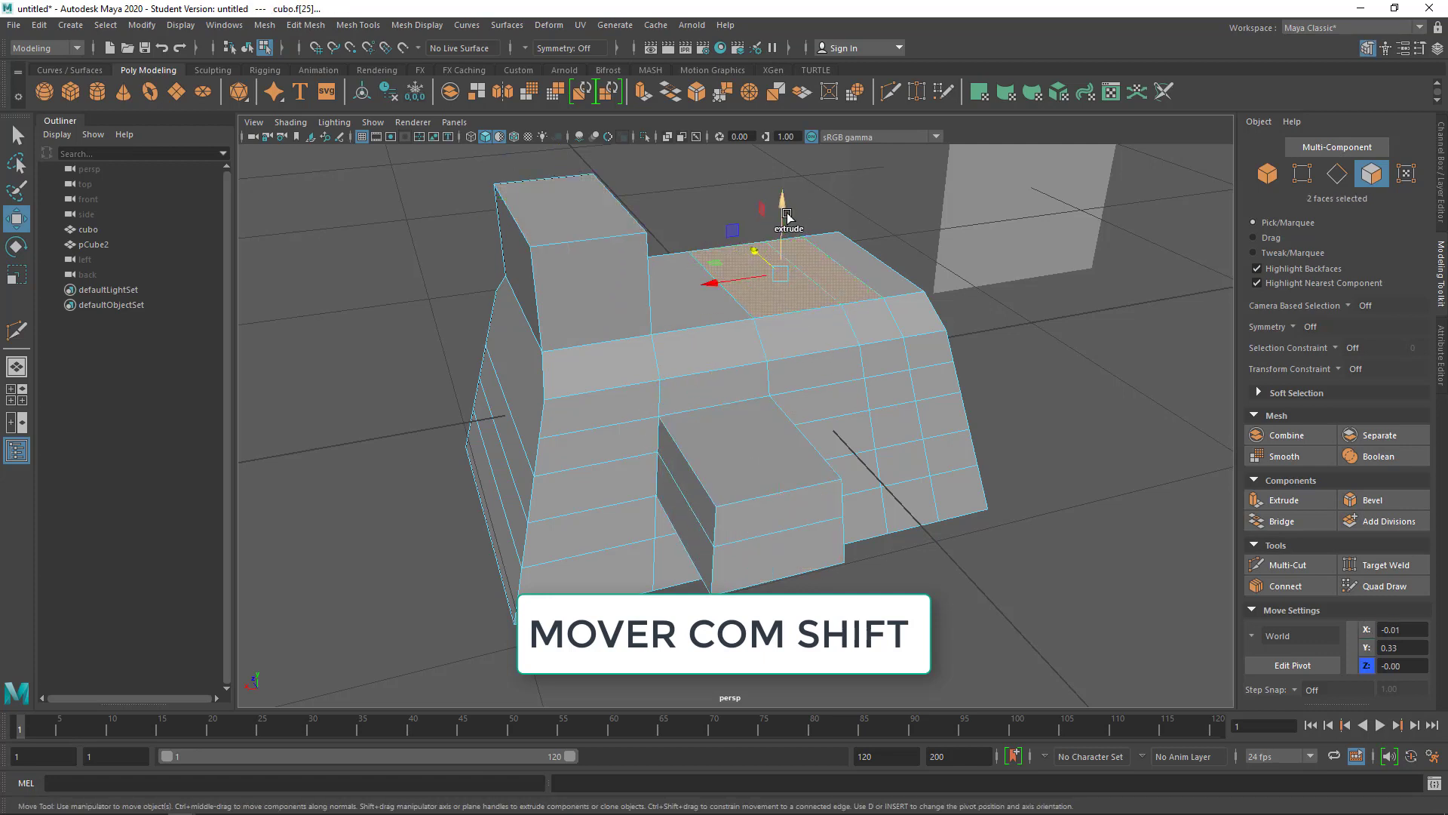
Step: Extrude the two centre top faces upward into a tall block
{"action": "left_click_drag", "start_coordinate": [787, 216], "coordinate": [787, 155], "text": "shift"}
{"action": "left_click_drag", "start_coordinate": [866, 325], "coordinate": [851, 362], "text": "alt"}
{"action": "scroll", "coordinate": [791, 320], "scroll_direction": "up", "scroll_amount": 3}
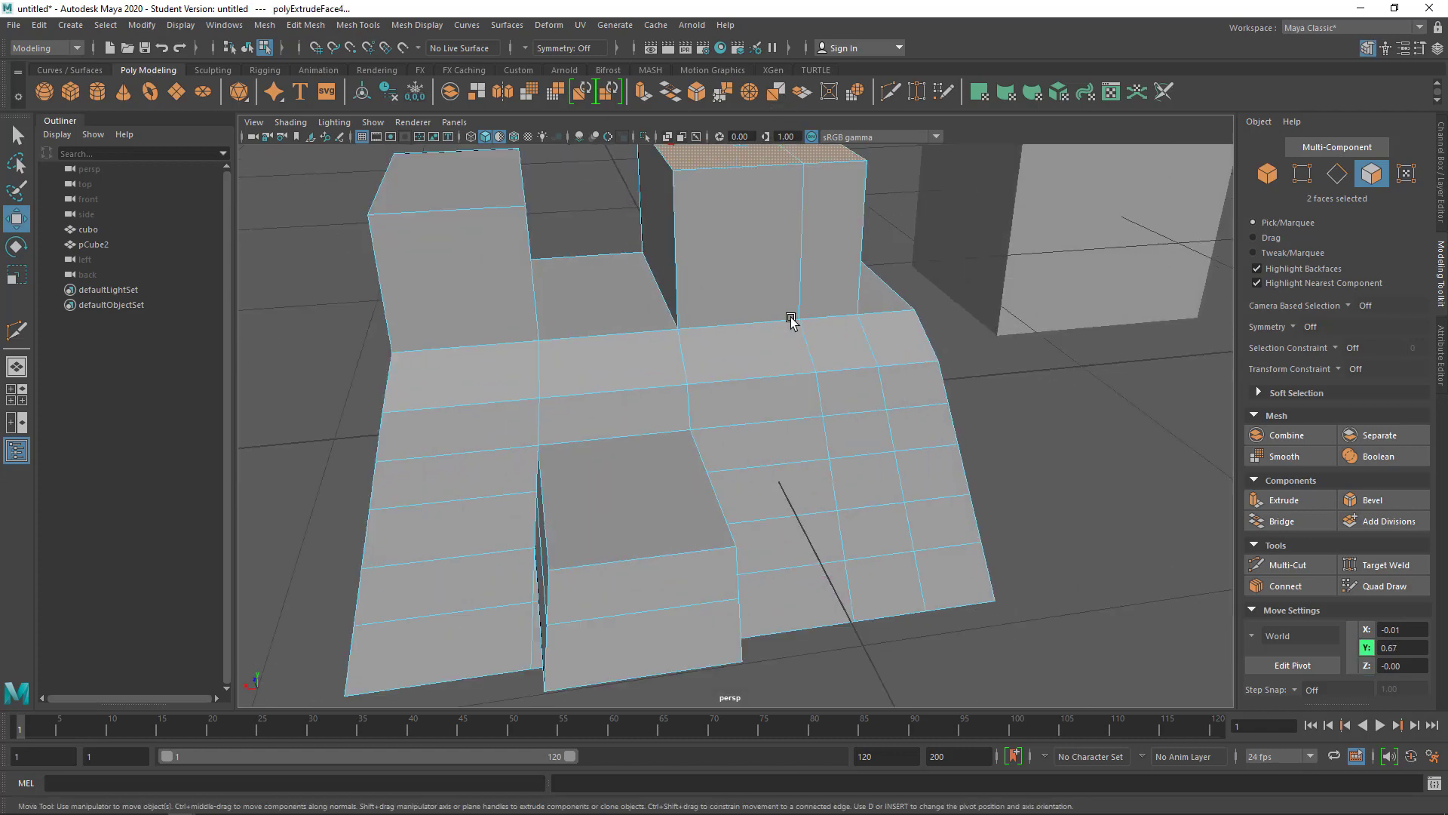
{"action": "scroll", "coordinate": [790, 321], "scroll_direction": "up", "scroll_amount": 3}
{"action": "key", "text": "ctrl+shift+x"}
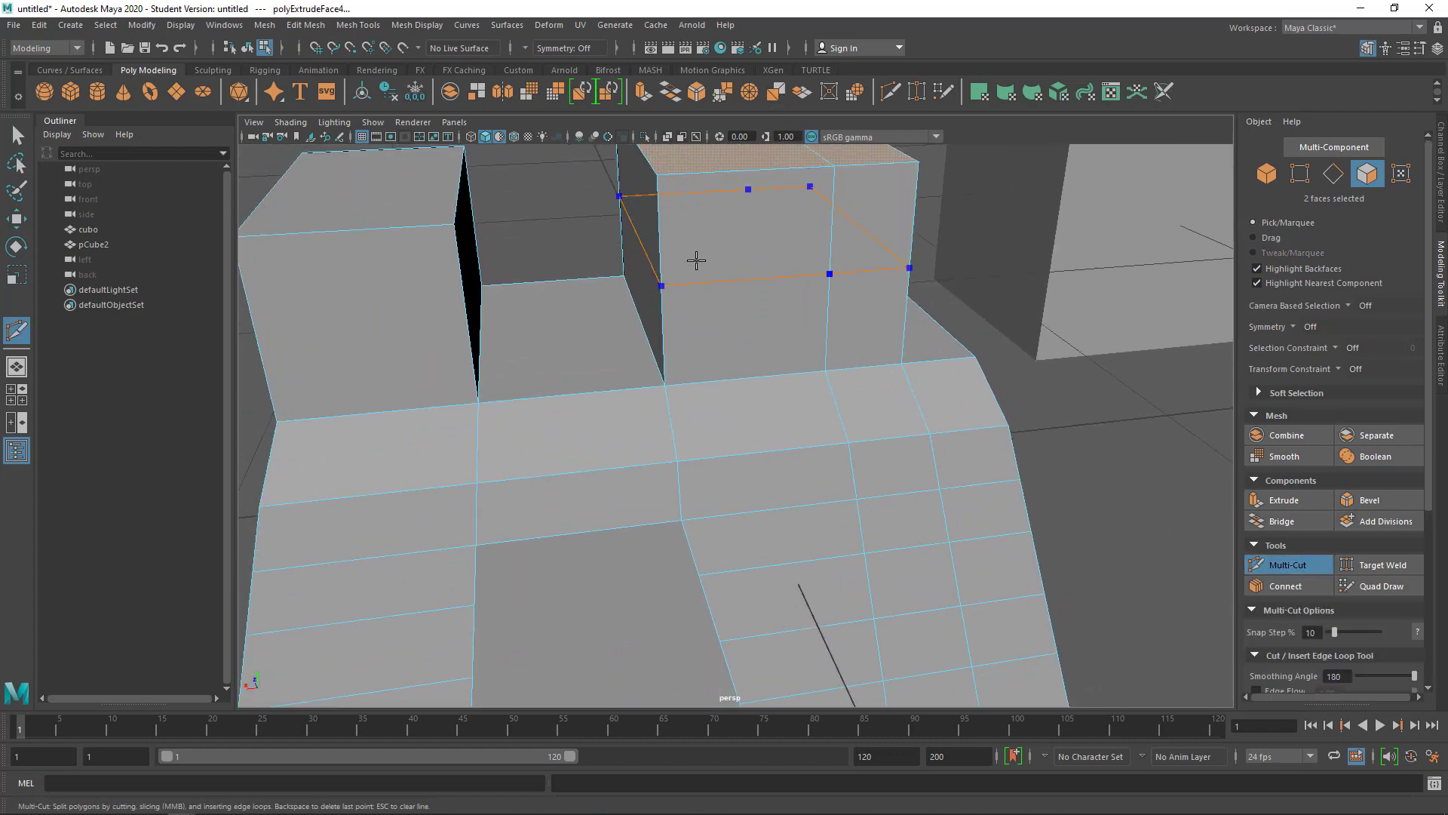
{"action": "scroll", "coordinate": [777, 252], "scroll_direction": "down", "scroll_amount": 5}
{"action": "left_click_drag", "start_coordinate": [785, 265], "coordinate": [771, 310], "text": "alt"}
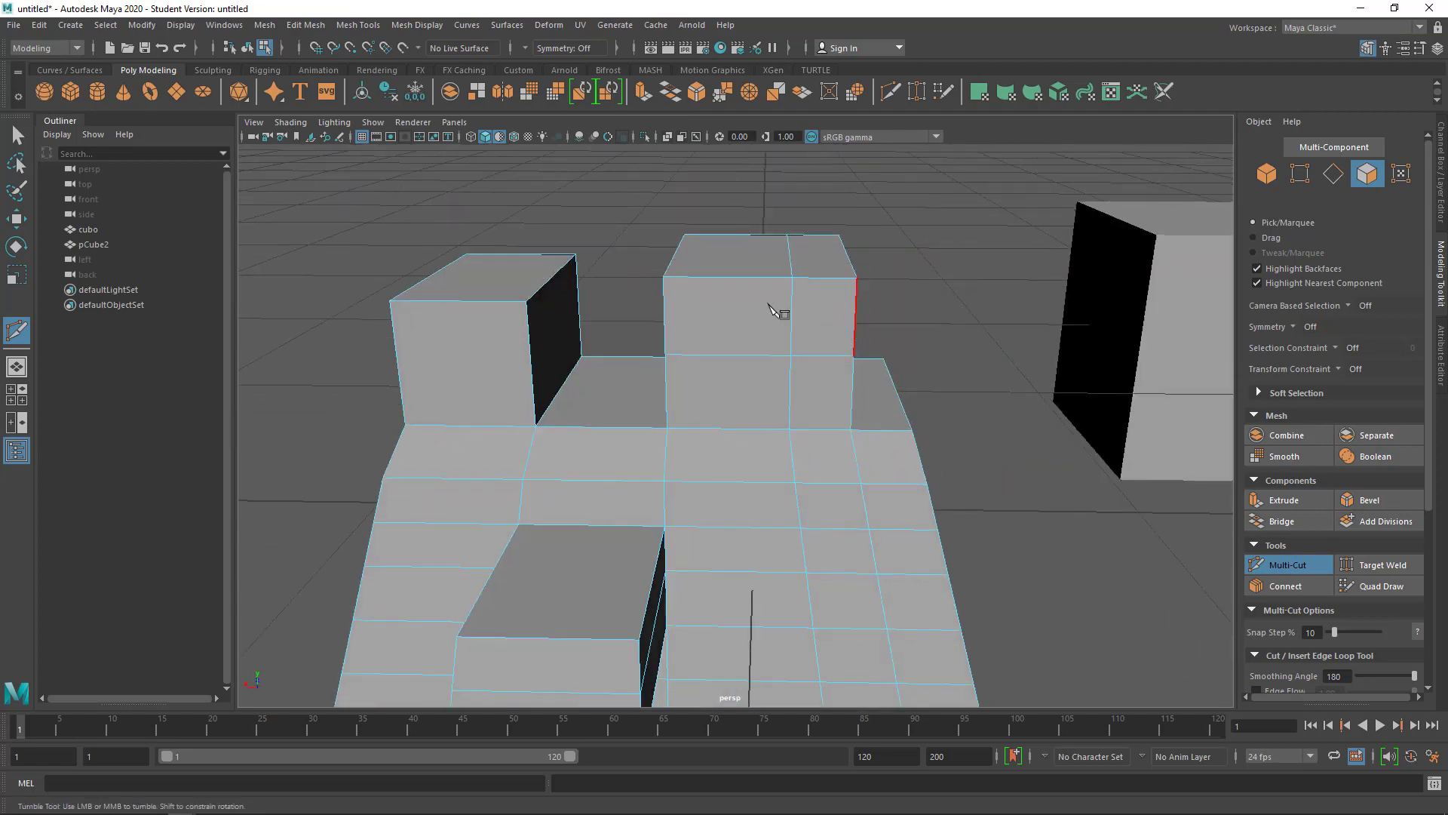
Step: Scale the tall block's top vertices inward to taper it toward a narrow top
{"action": "key", "text": "q"}
{"action": "right_click_drag", "start_coordinate": [687, 253], "coordinate": [649, 253]}
{"action": "left_click_drag", "start_coordinate": [639, 205], "coordinate": [855, 295]}
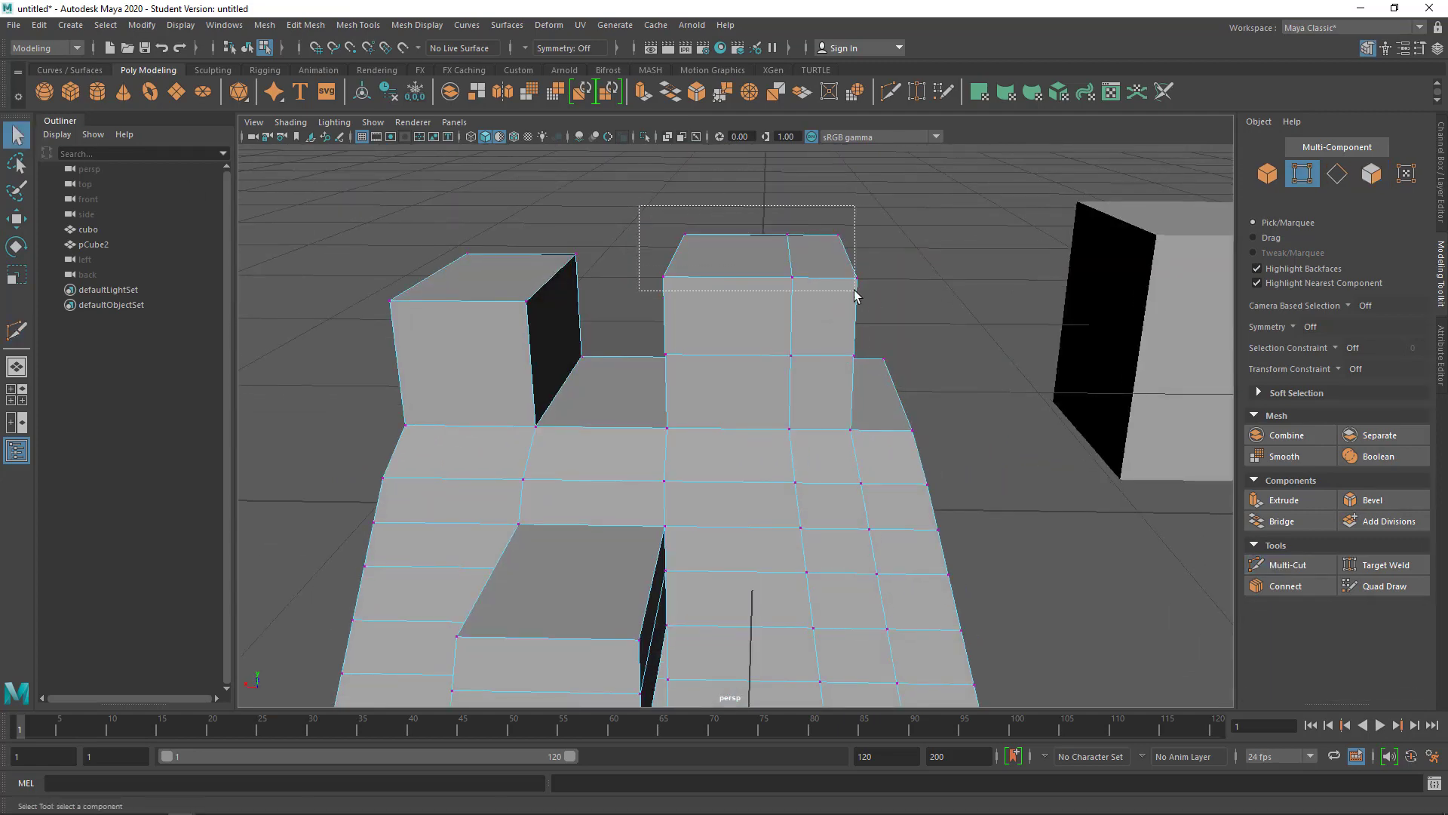
{"action": "key", "text": "r"}
{"action": "left_click_drag", "start_coordinate": [762, 253], "coordinate": [680, 225]}
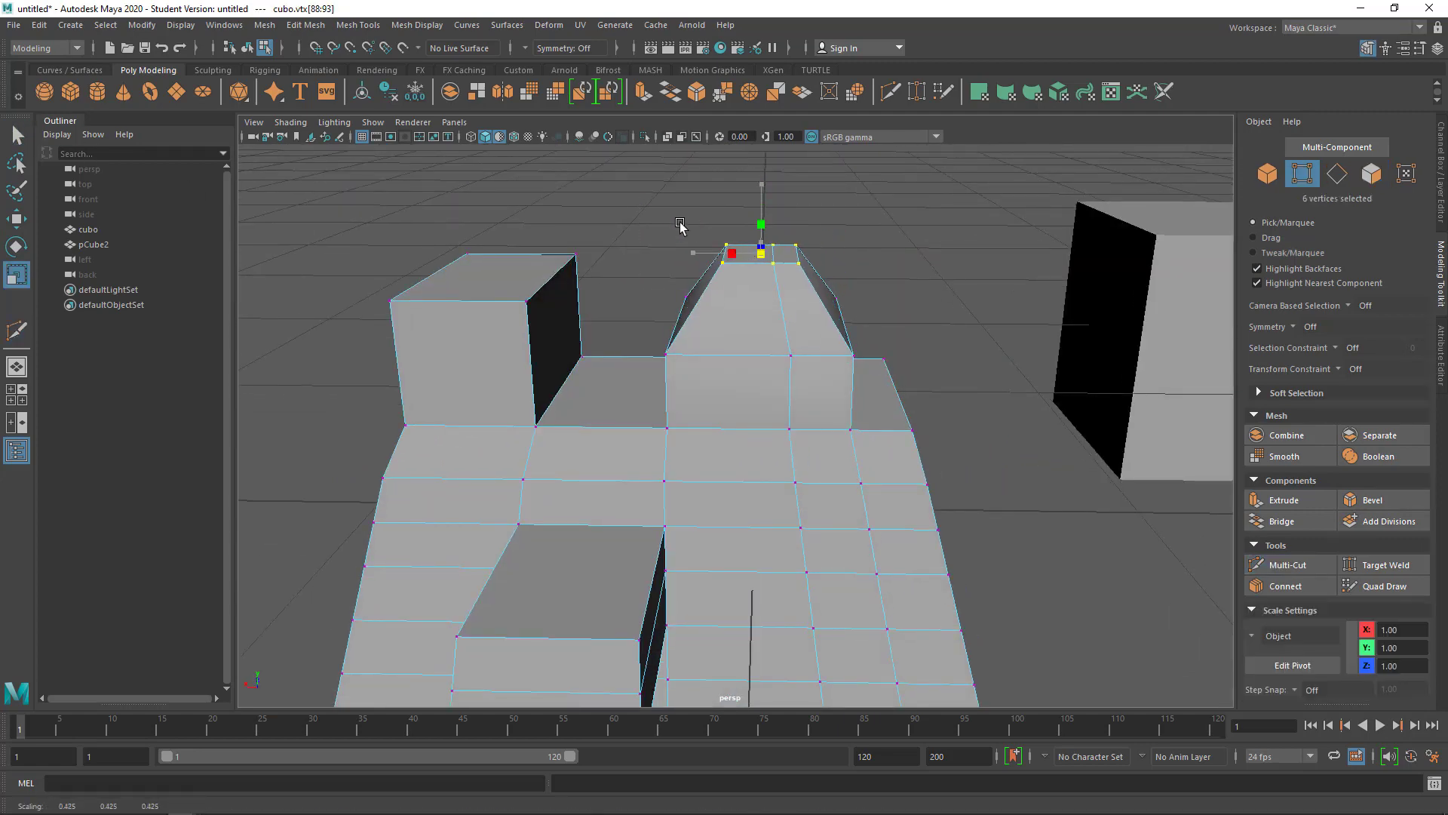
{"action": "left_click", "coordinate": [777, 242]}
Step: Extrude the left block's top face upward and scale it down into a narrower peak
{"action": "right_click_drag", "start_coordinate": [479, 280], "coordinate": [477, 238]}
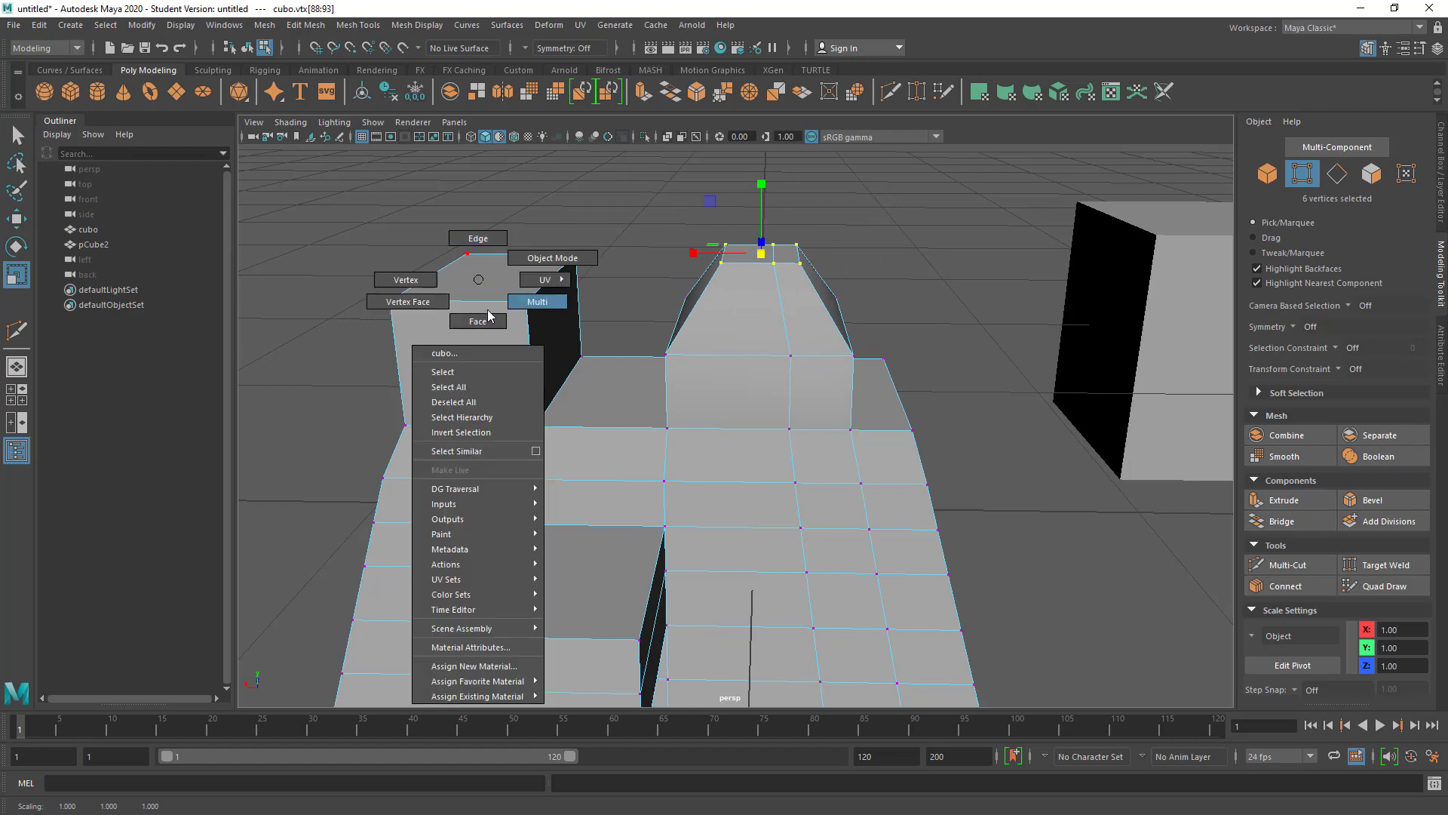
{"action": "left_click", "coordinate": [486, 280]}
{"action": "mouse_move", "coordinate": [498, 281]}
{"action": "left_mouse_down", "text": "alt"}
{"action": "mouse_move", "coordinate": [644, 268]}
{"action": "mouse_move", "coordinate": [647, 154]}
{"action": "mouse_move", "coordinate": [593, 172]}
{"action": "left_mouse_up", "text": "alt"}
{"action": "key", "text": "w"}
{"action": "key", "text": "r"}
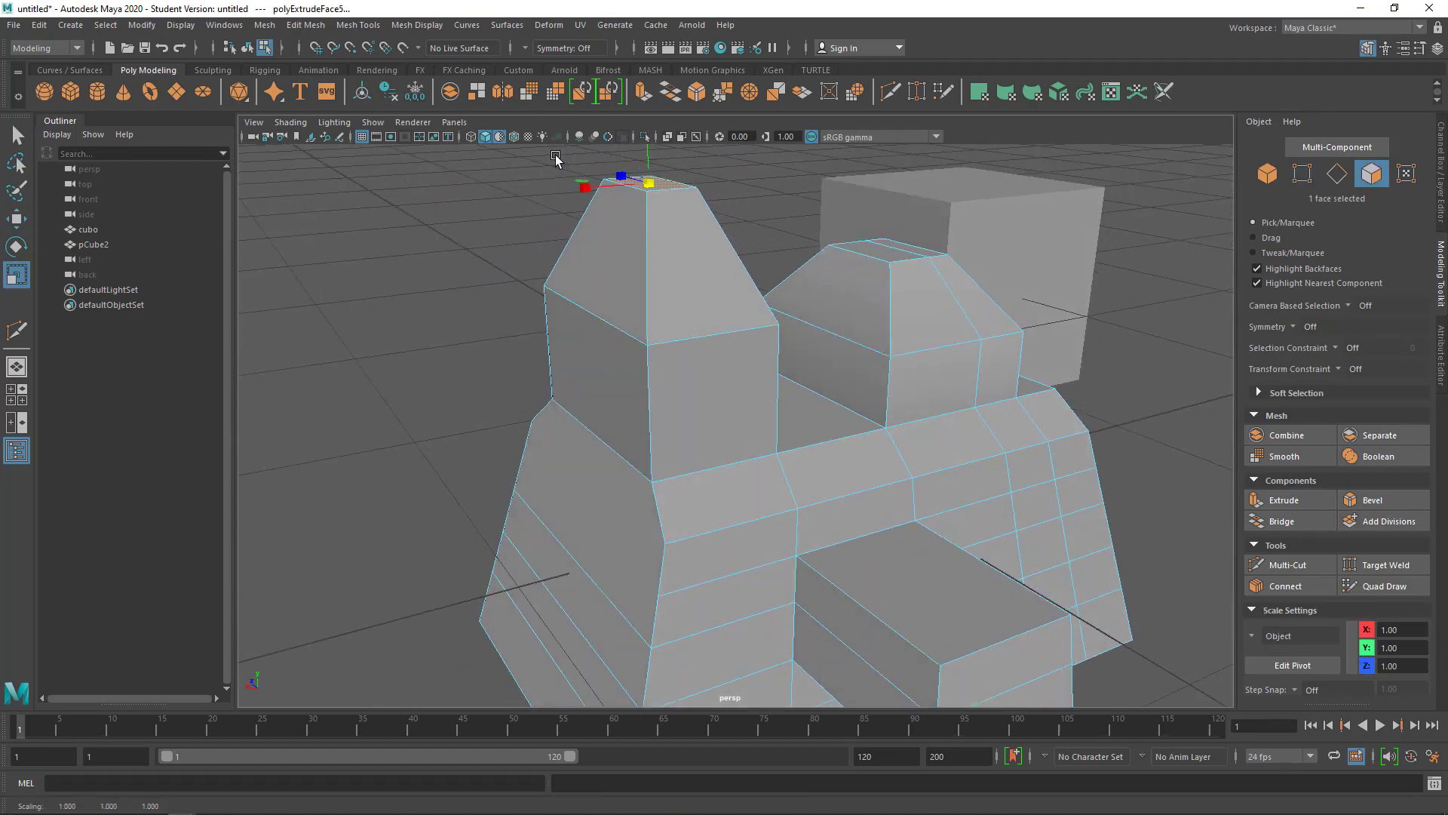
{"action": "scroll", "coordinate": [611, 400], "scroll_direction": "down", "scroll_amount": 3}
{"action": "middle_click_drag", "start_coordinate": [799, 470], "coordinate": [738, 411], "text": "alt"}
Step: Return to Object Mode with cubo deselected and the spire-topped model framed in view
{"action": "right_click_drag", "start_coordinate": [753, 330], "coordinate": [790, 323]}
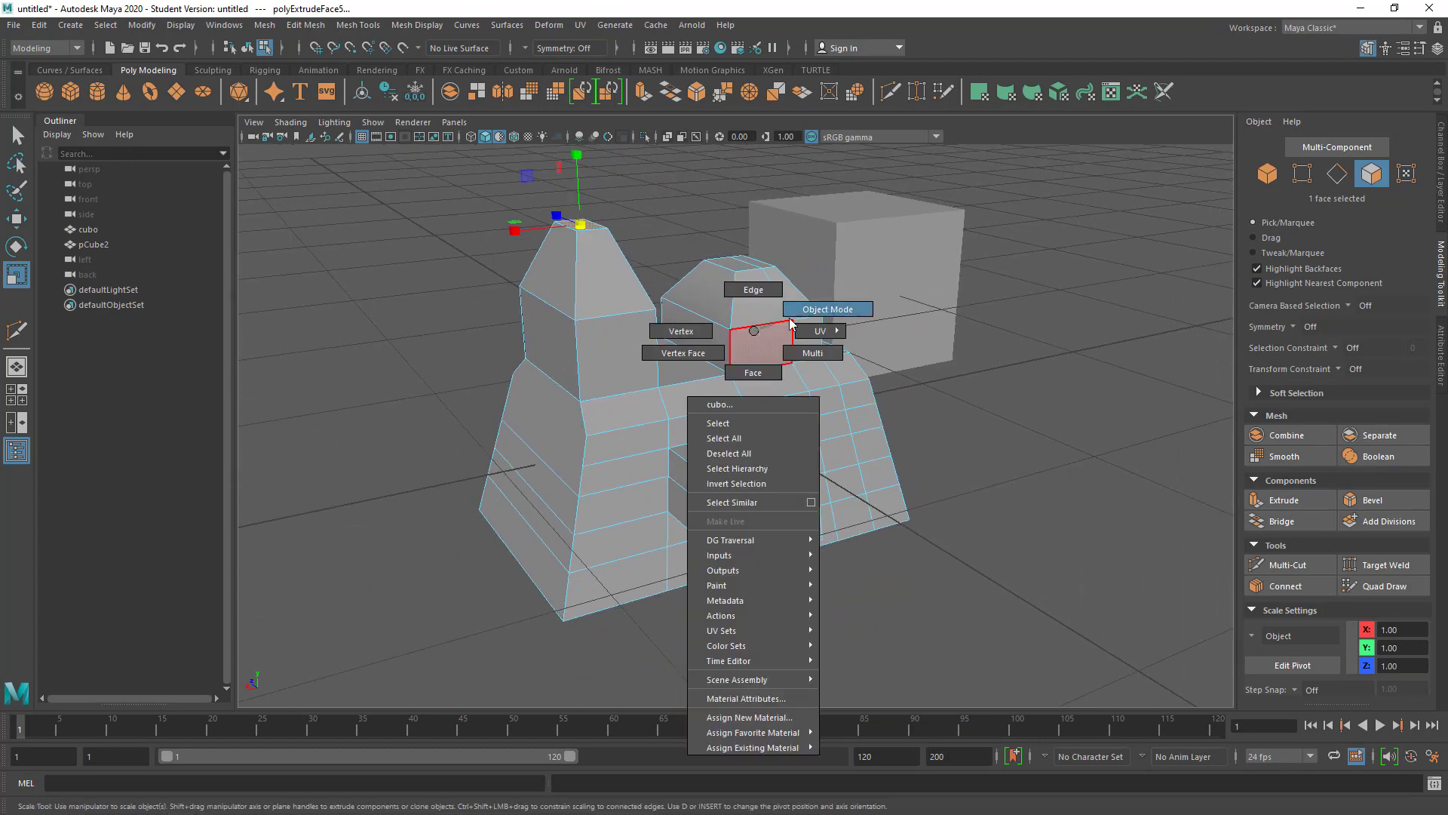
{"action": "scroll", "coordinate": [934, 420], "scroll_direction": "up", "scroll_amount": 2}
{"action": "left_click", "coordinate": [979, 421]}
{"action": "scroll", "coordinate": [956, 461], "scroll_direction": "up", "scroll_amount": 3}
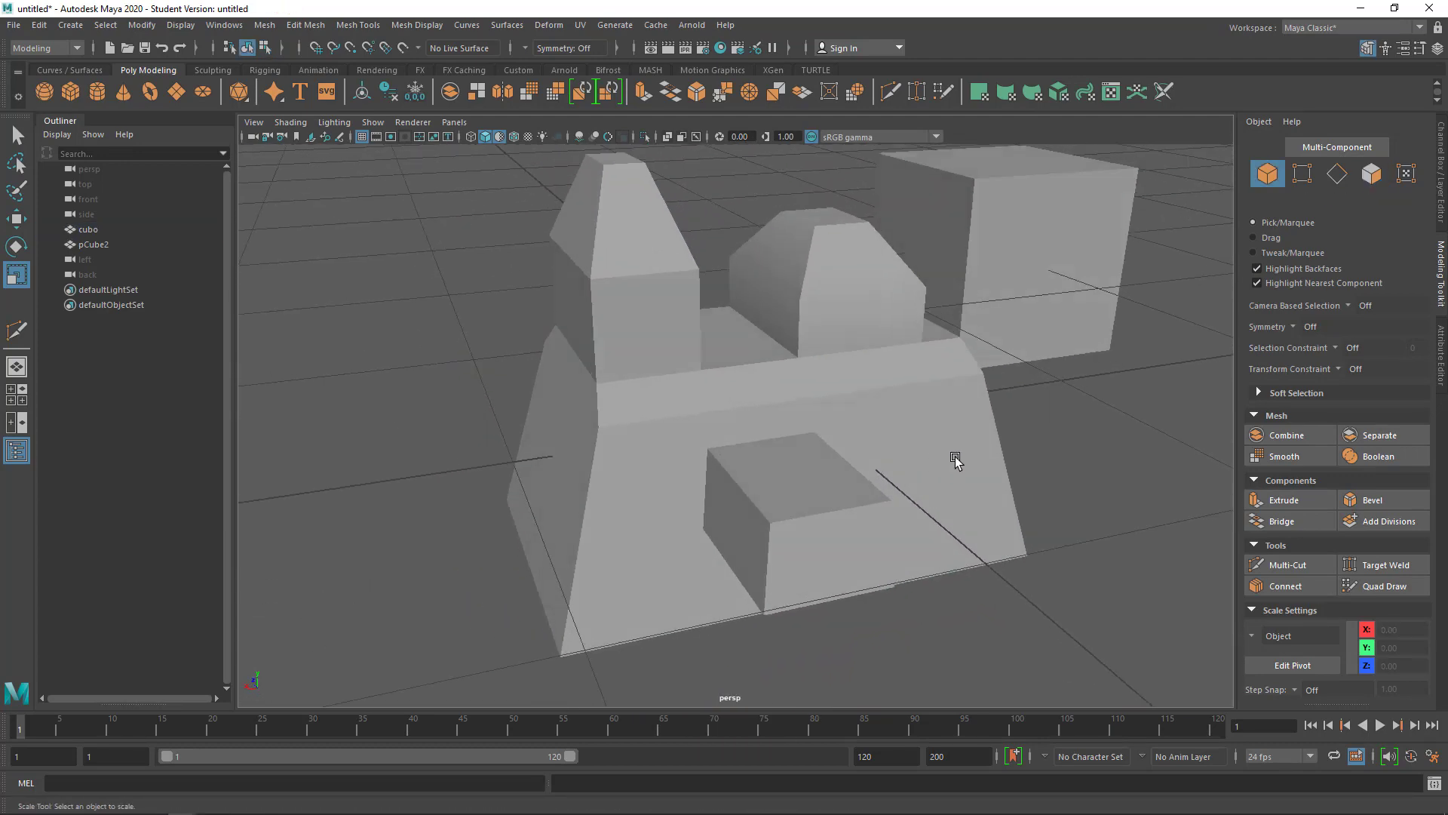
{"action": "middle_click_drag", "start_coordinate": [956, 460], "coordinate": [943, 366], "text": "alt"}
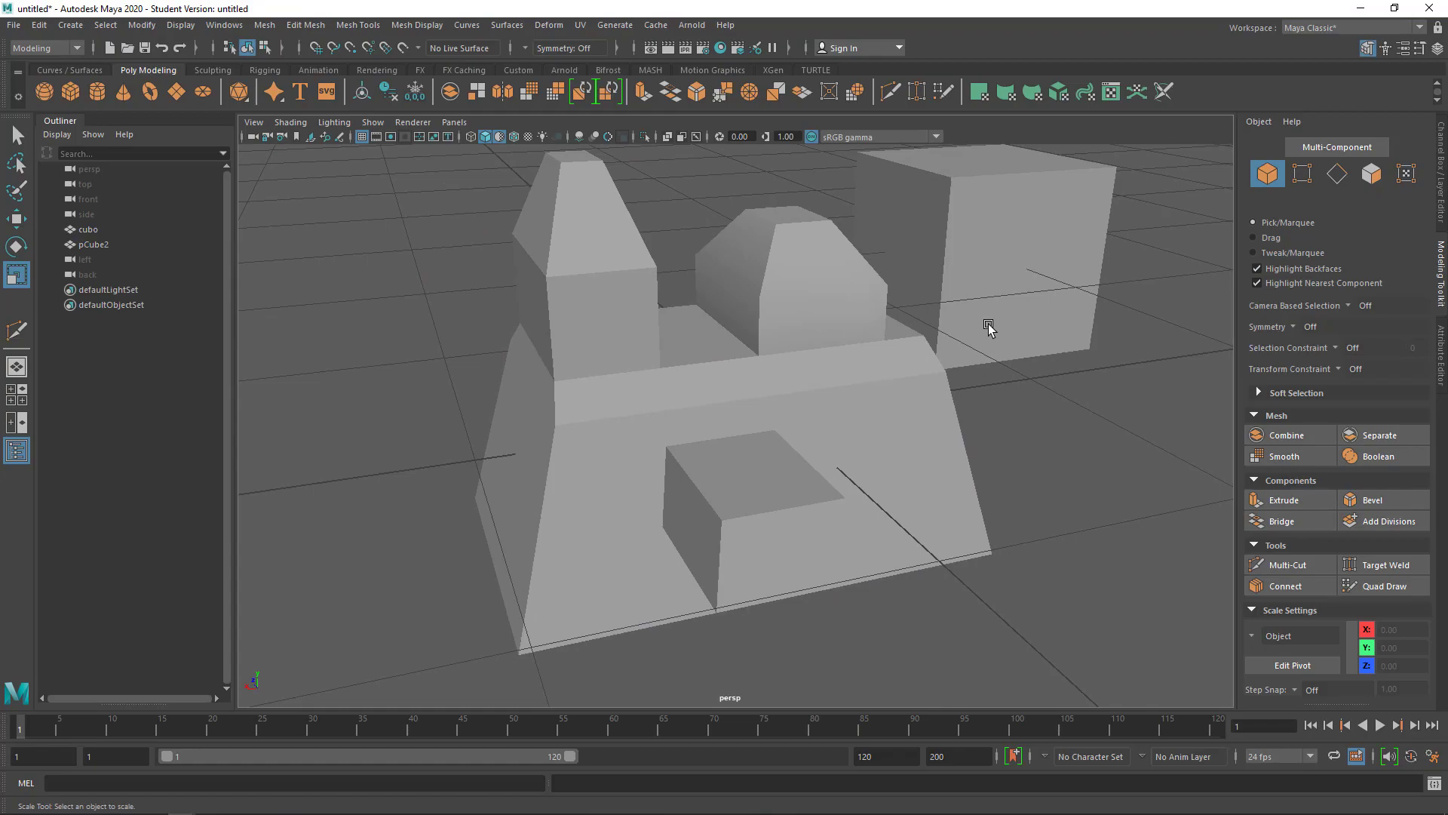